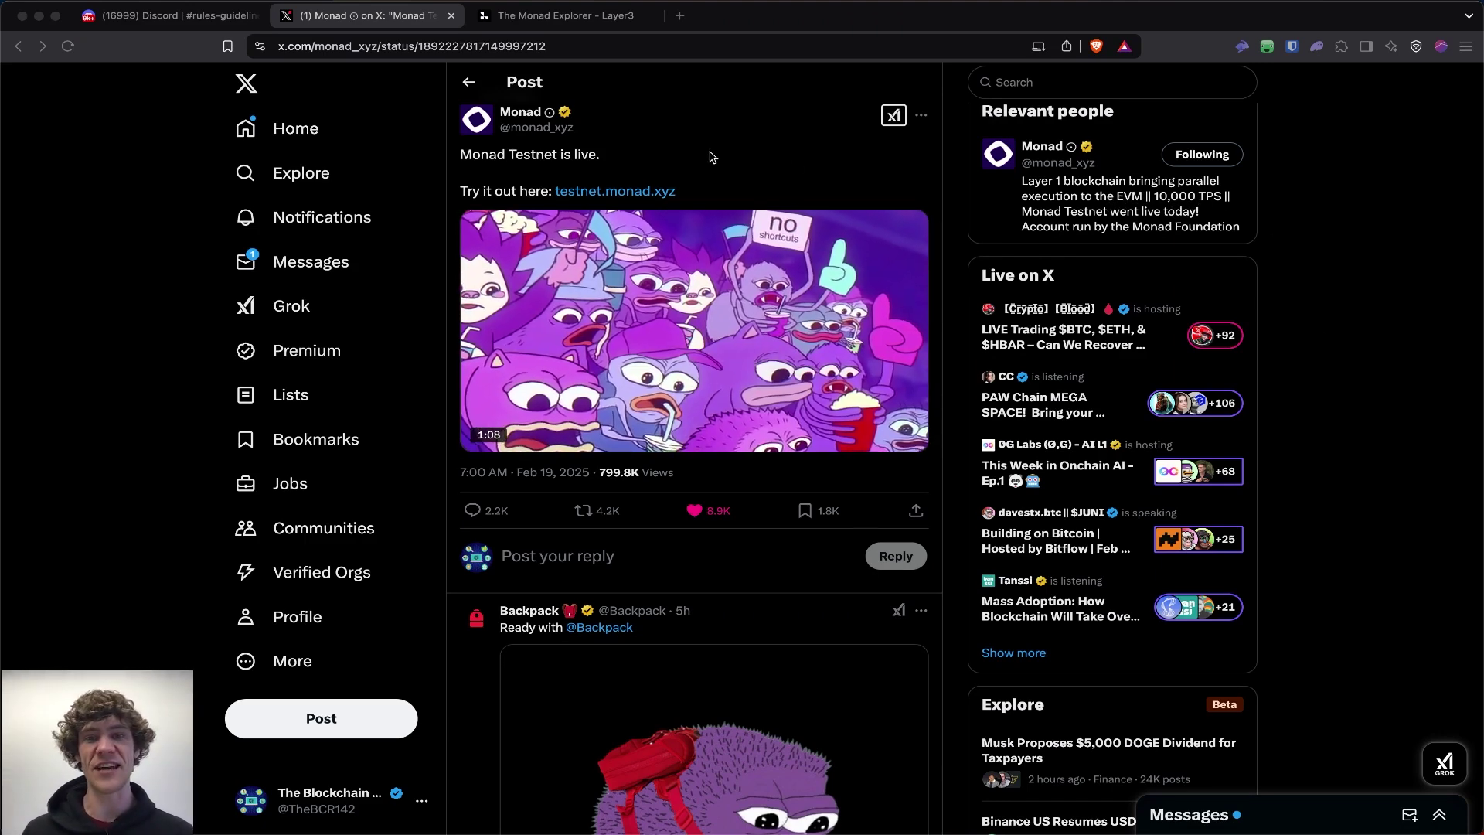
# - Glance at the Layer3 campaign and Monad post, then open Discord's #welcome channel
pyautogui.click(593, 17)
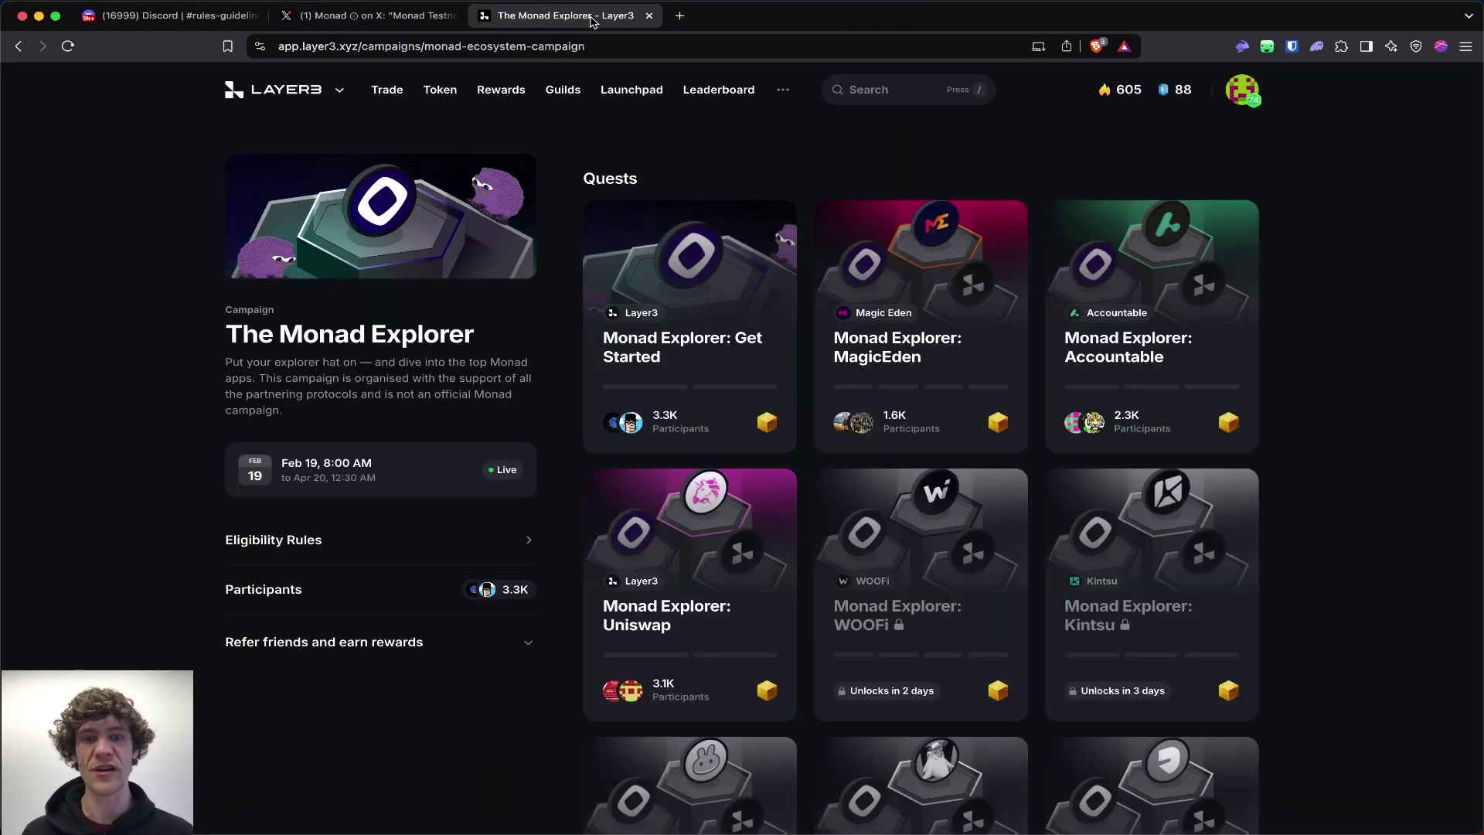
pyautogui.click(371, 16)
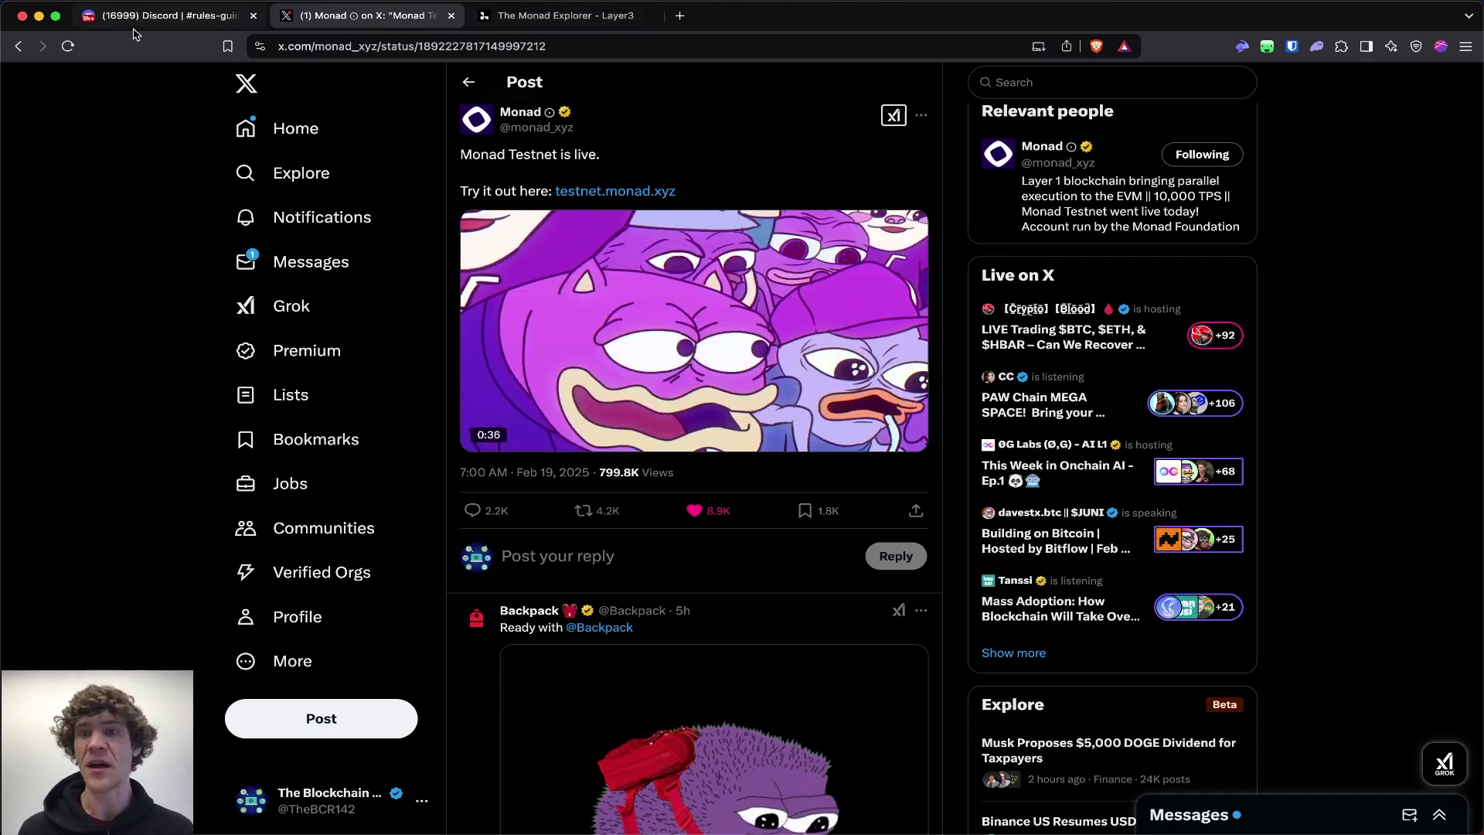
pyautogui.click(170, 16)
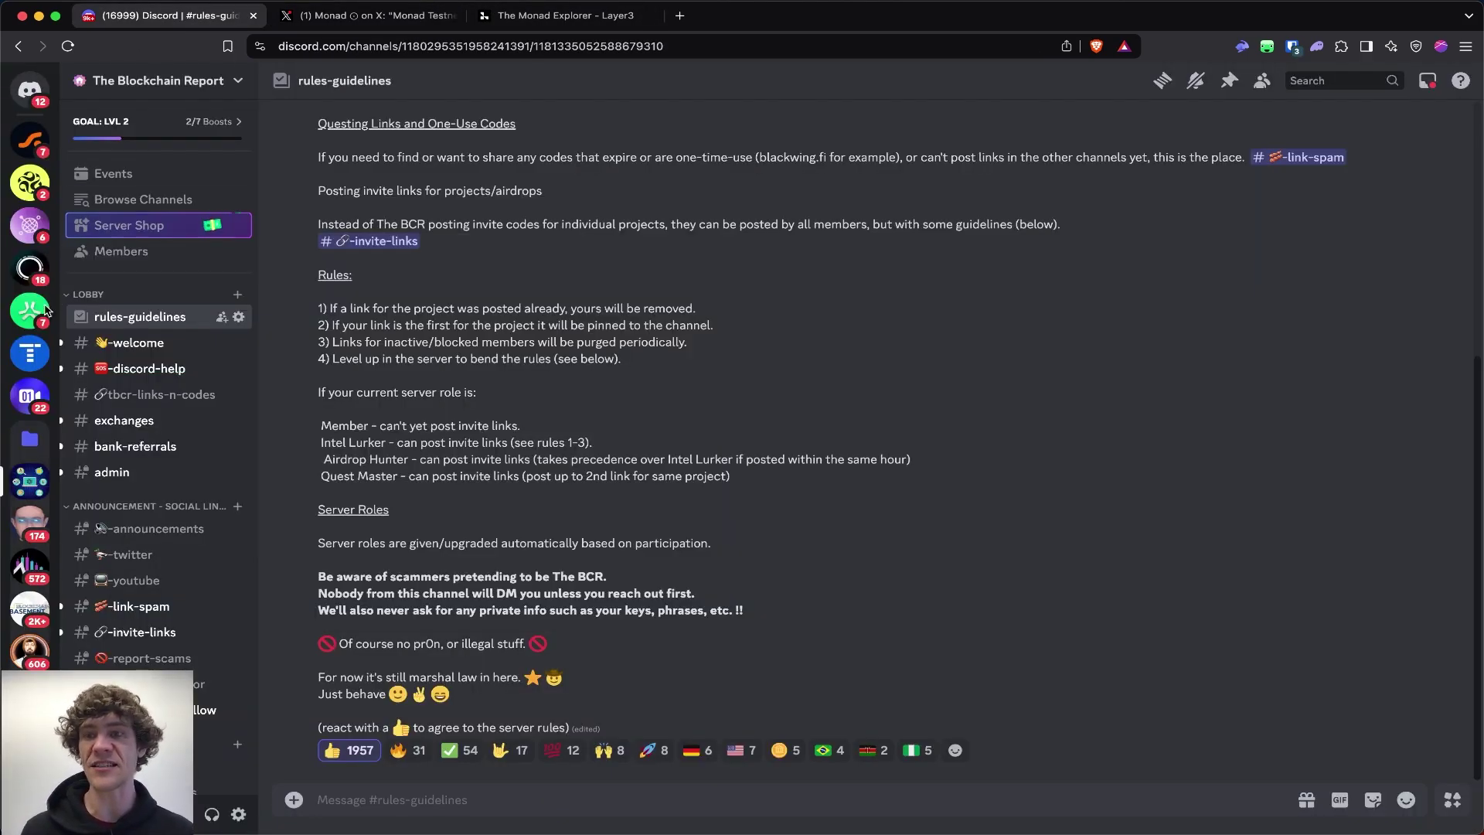
pyautogui.scroll(-3, 11, 378)
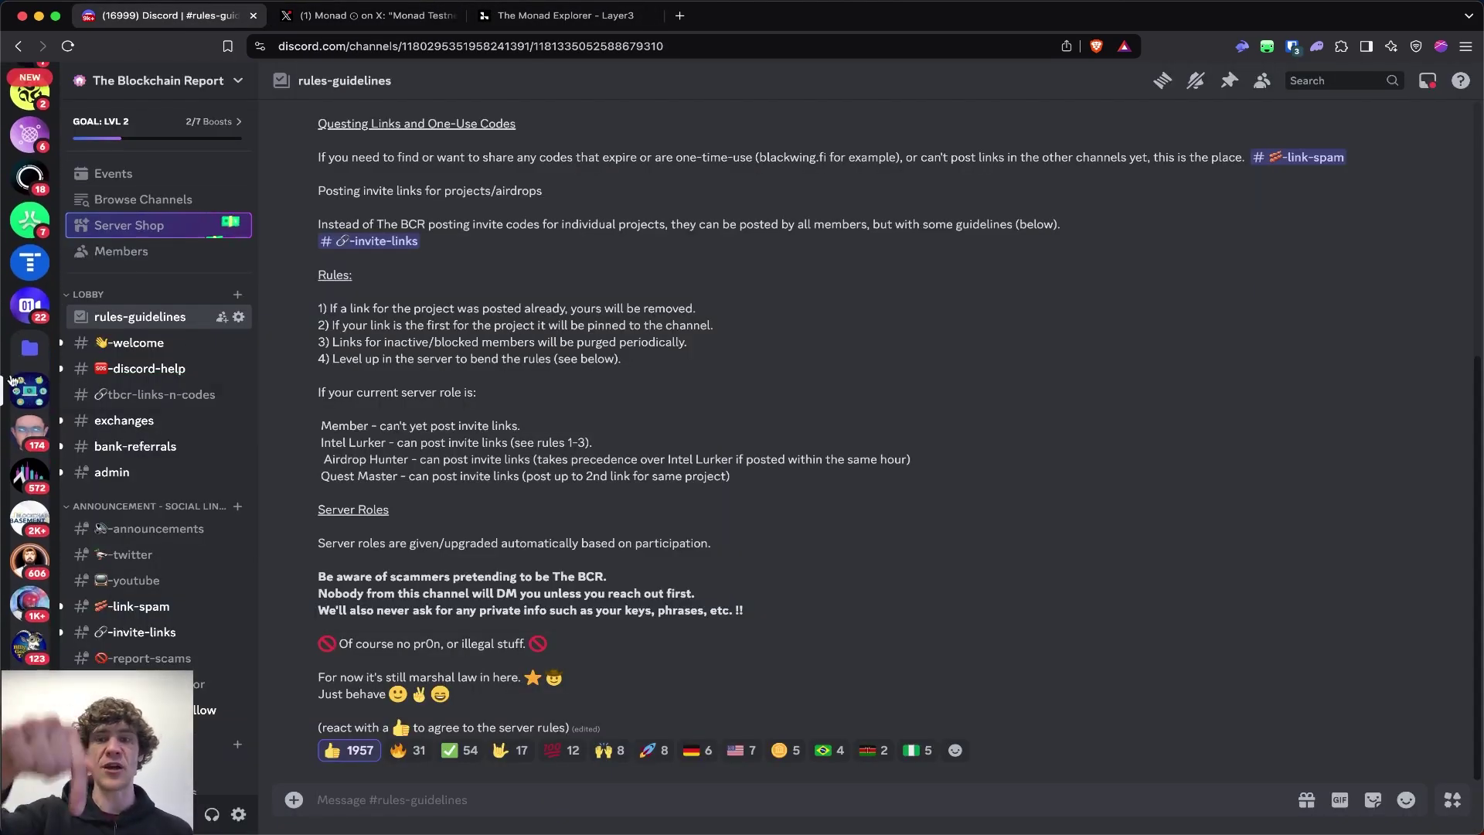
pyautogui.click(147, 343)
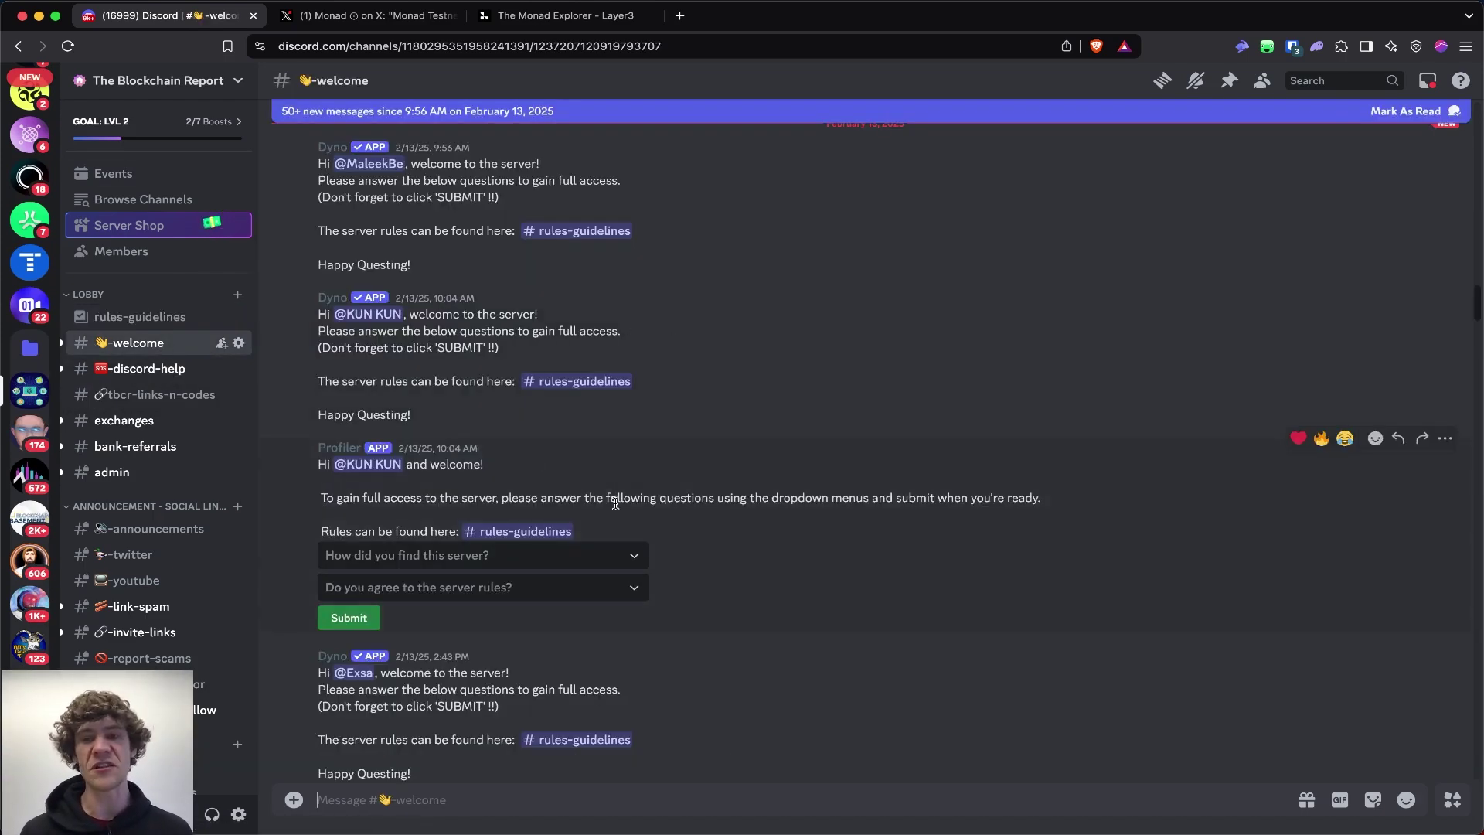
# - Return to #rules-guidelines and read its invite-link rules and server roles
pyautogui.scroll(-1, 618, 541)
pyautogui.scroll(-2, 611, 545)
pyautogui.click(194, 318)
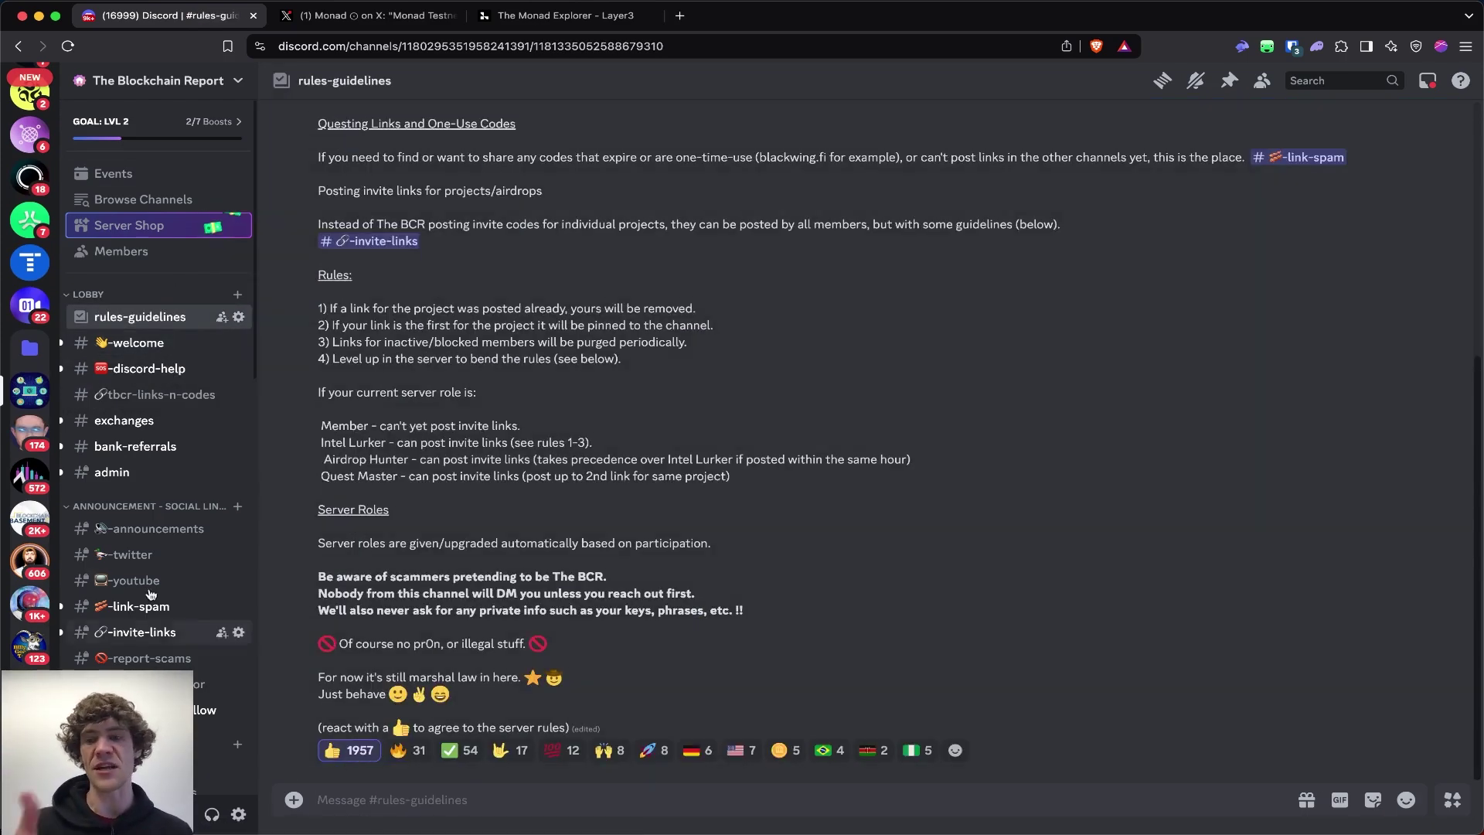
pyautogui.scroll(-5, 147, 588)
pyautogui.scroll(-5, 147, 581)
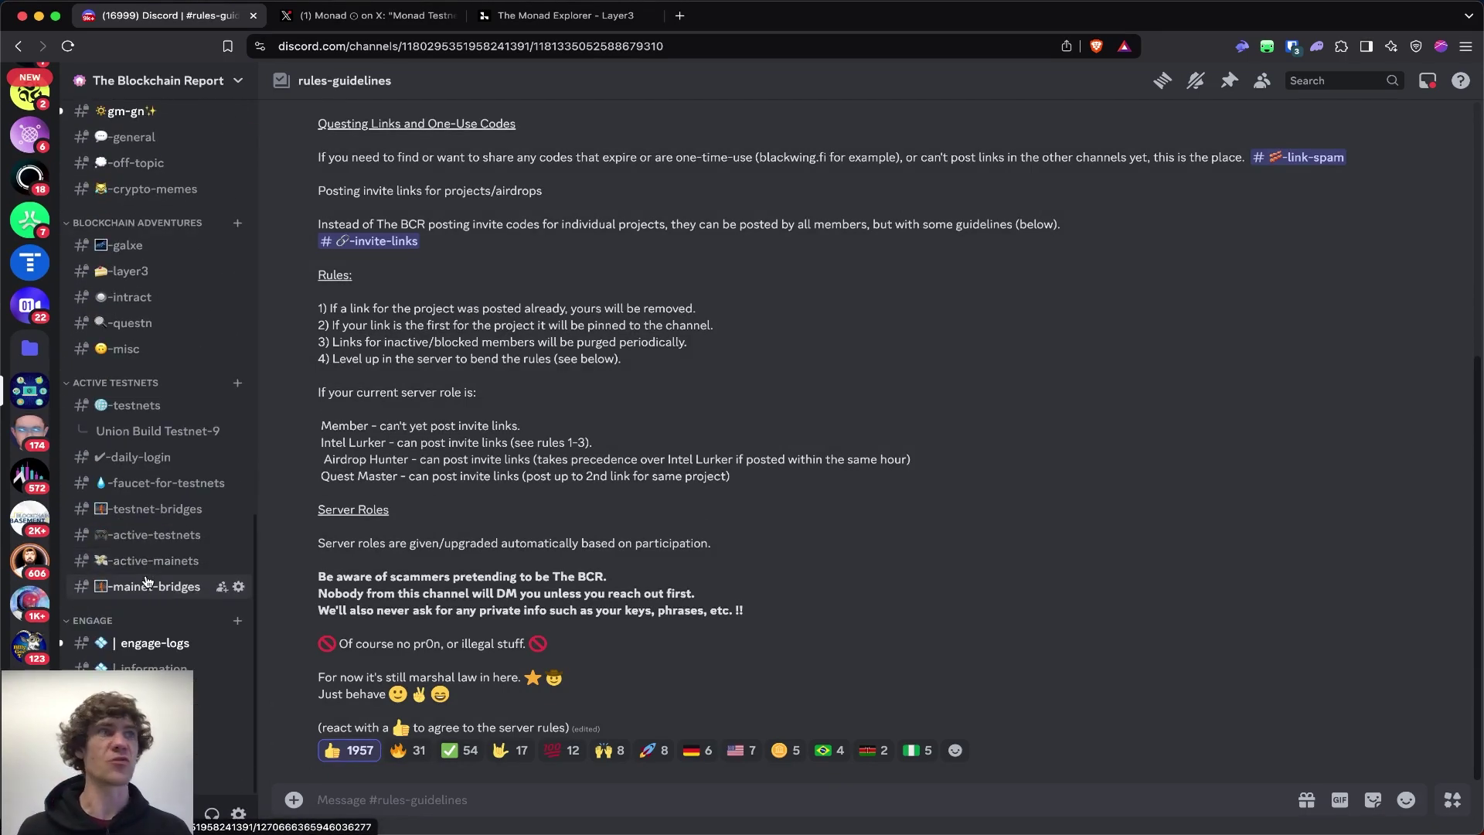
pyautogui.scroll(5, 147, 582)
pyautogui.scroll(5, 147, 581)
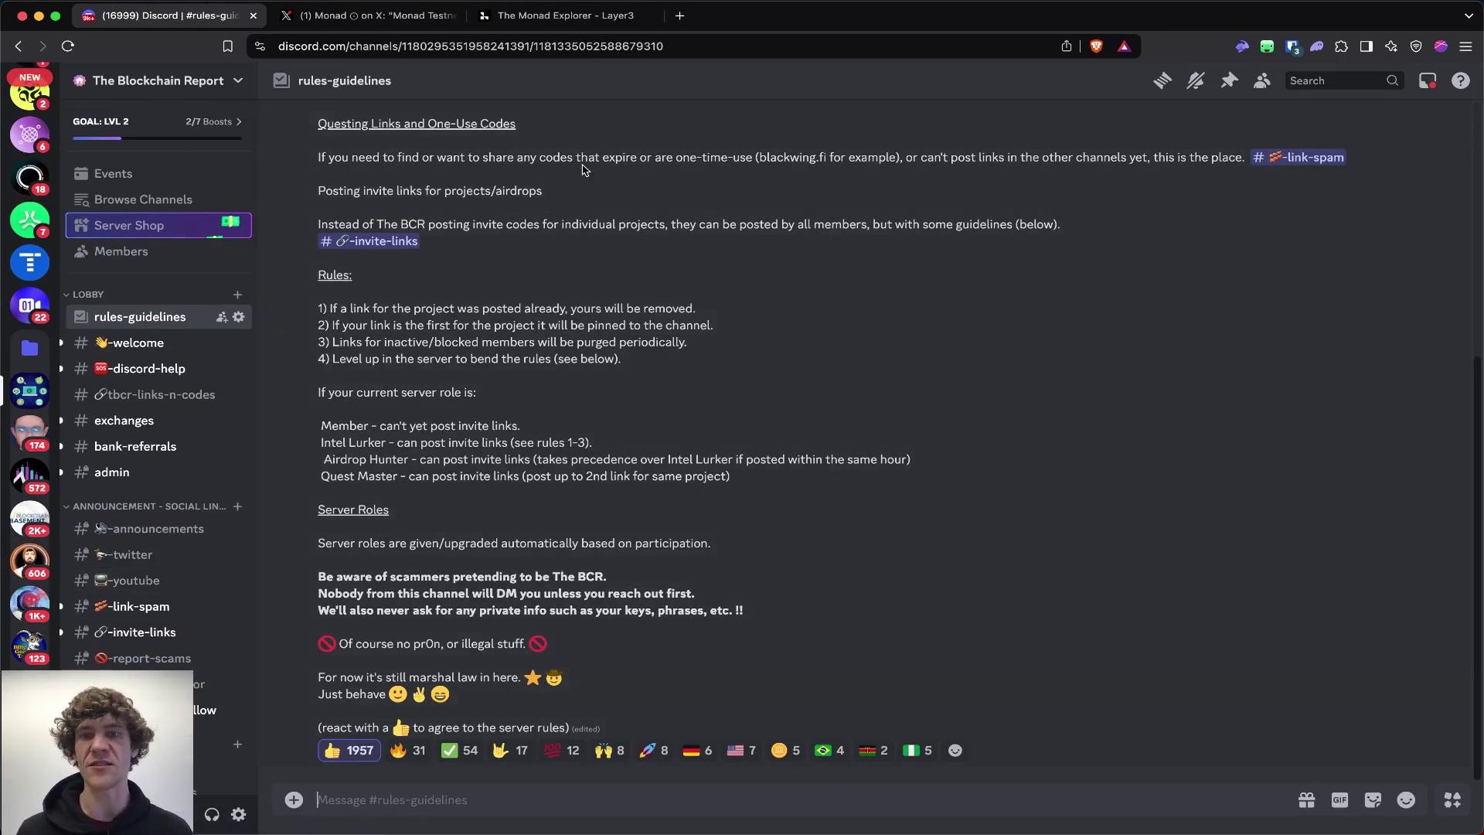
pyautogui.click(426, 21)
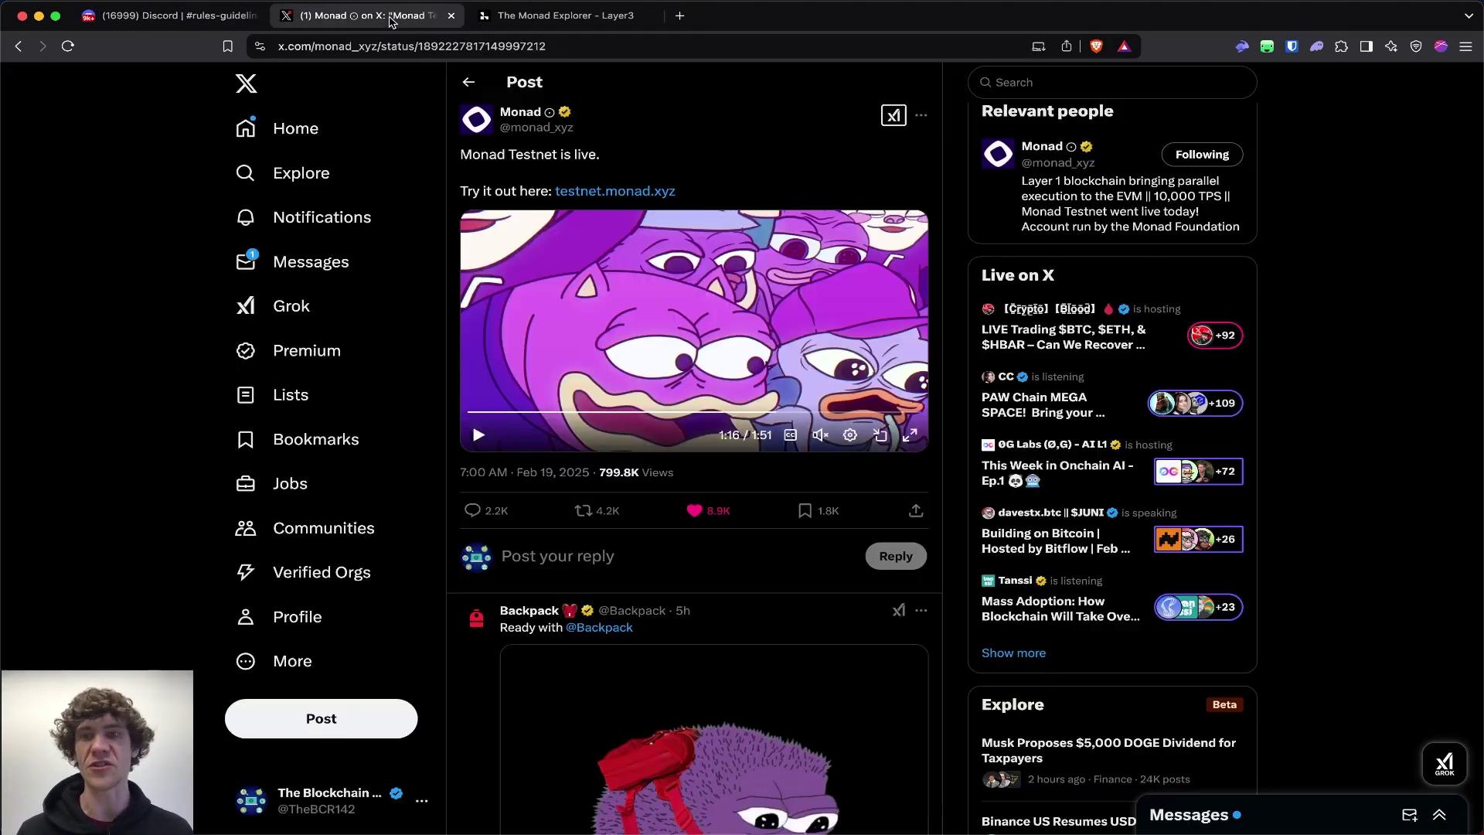
pyautogui.click(297, 618)
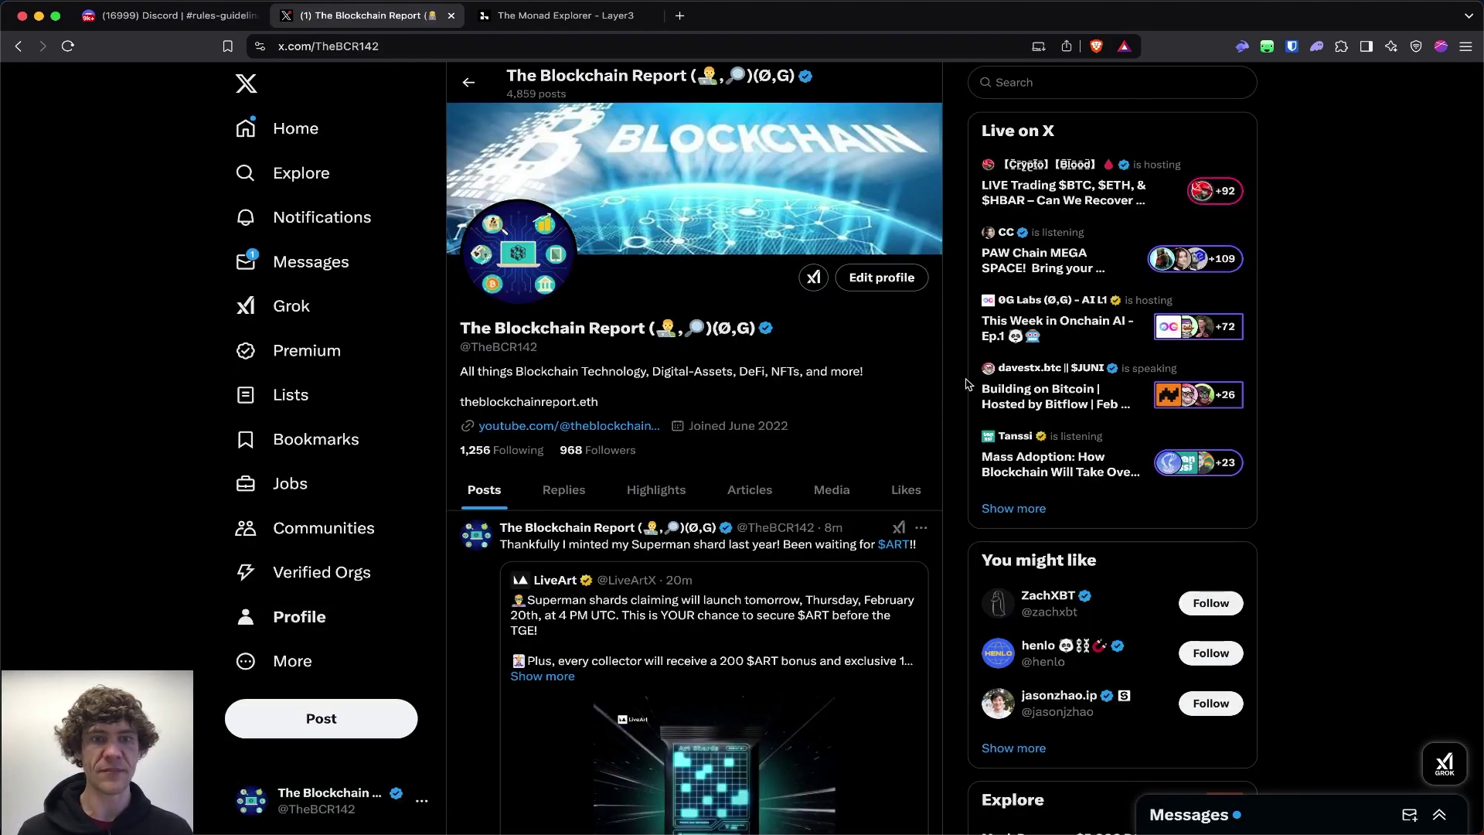
pyautogui.scroll(-2, 968, 384)
pyautogui.scroll(-2, 968, 384)
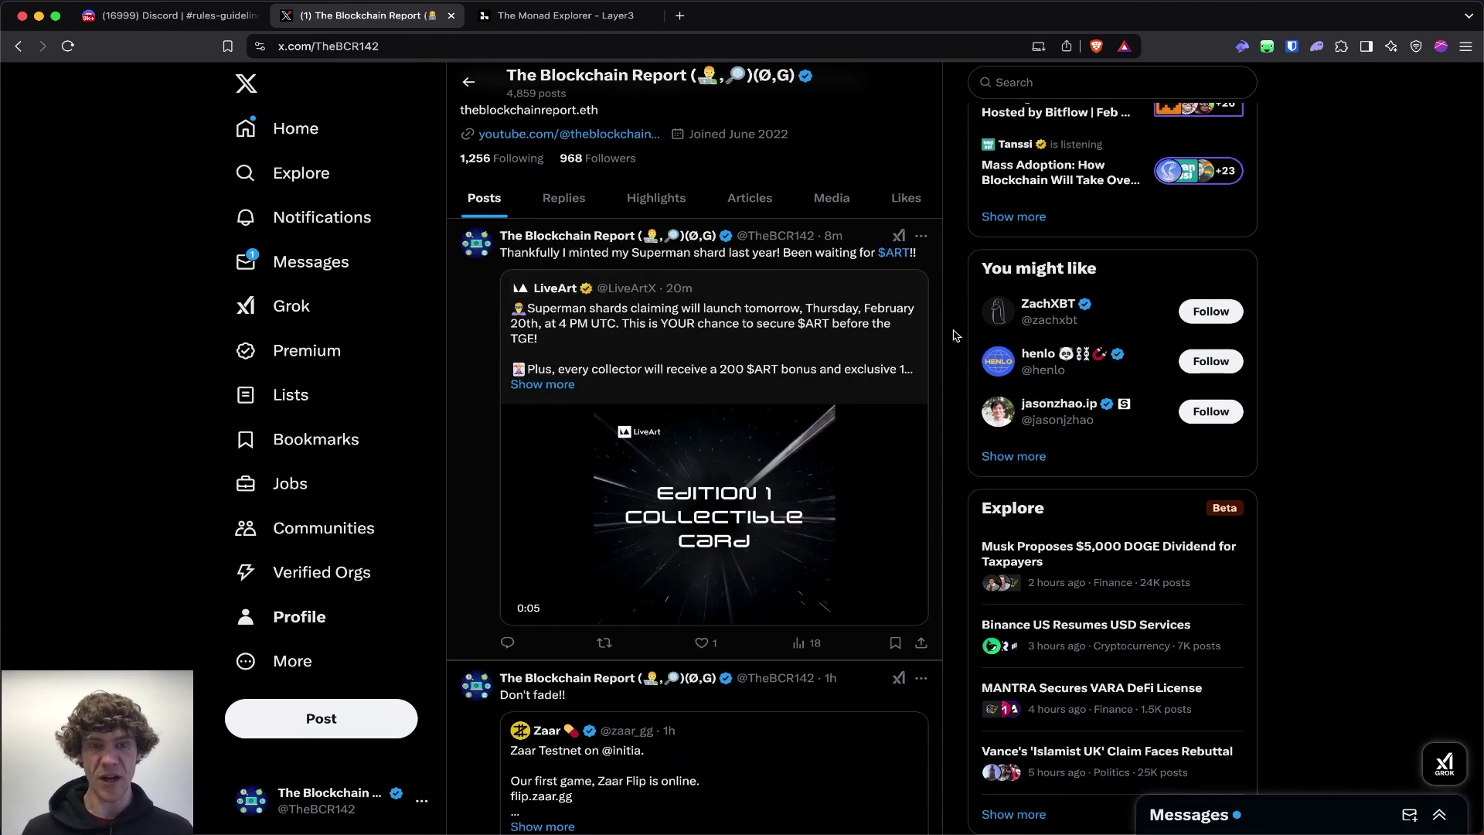
pyautogui.scroll(-5, 957, 335)
pyautogui.scroll(-5, 956, 336)
pyautogui.scroll(-5, 956, 335)
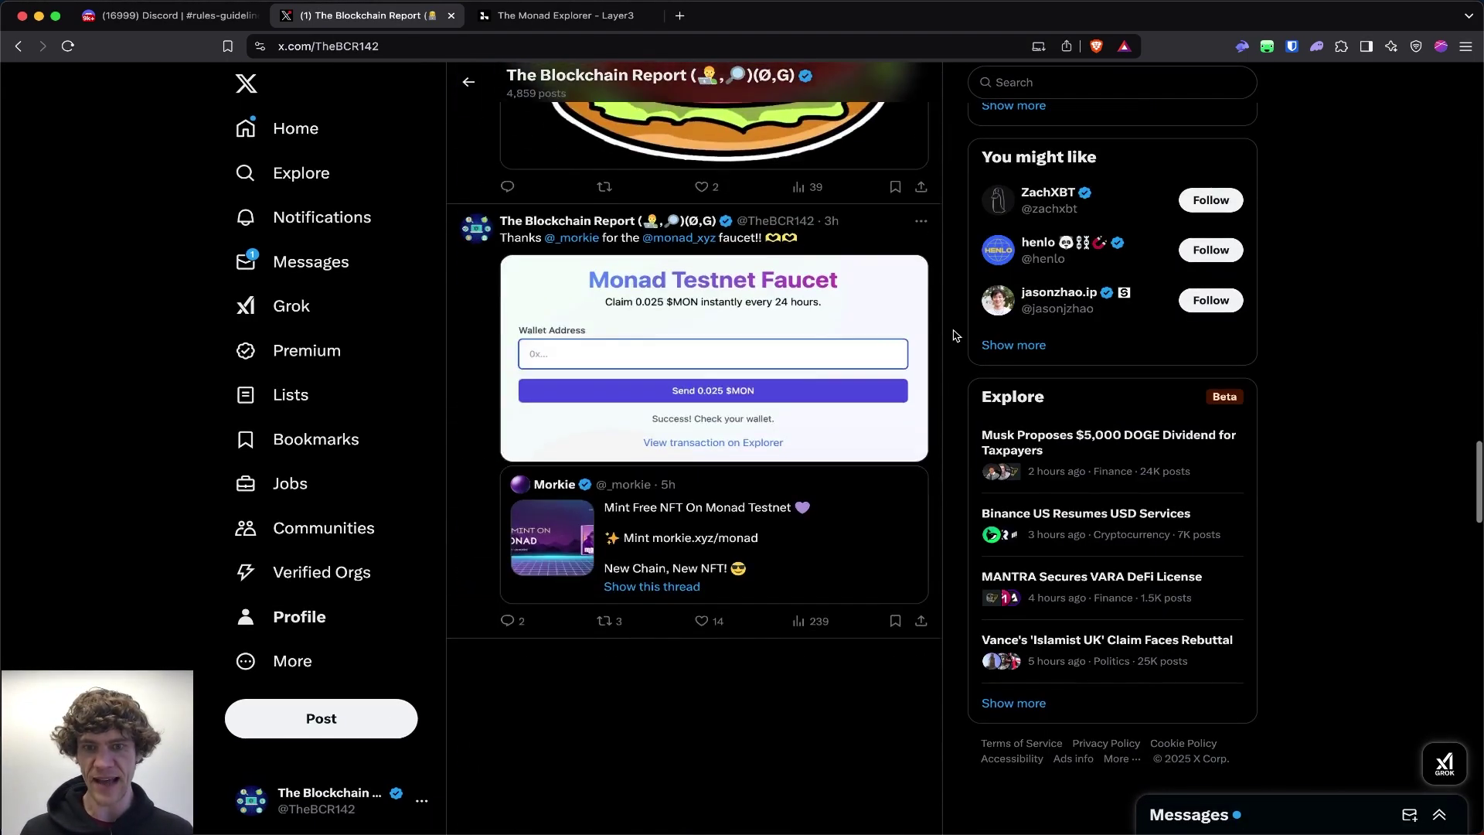
# - Find the quoted Veteran Crypto post in the feed and open its YouTube link
pyautogui.scroll(-5, 957, 336)
pyautogui.scroll(-5, 956, 335)
pyautogui.scroll(-5, 957, 336)
pyautogui.scroll(-5, 956, 335)
pyautogui.scroll(4, 957, 335)
pyautogui.scroll(-5, 957, 335)
pyautogui.scroll(-5, 956, 336)
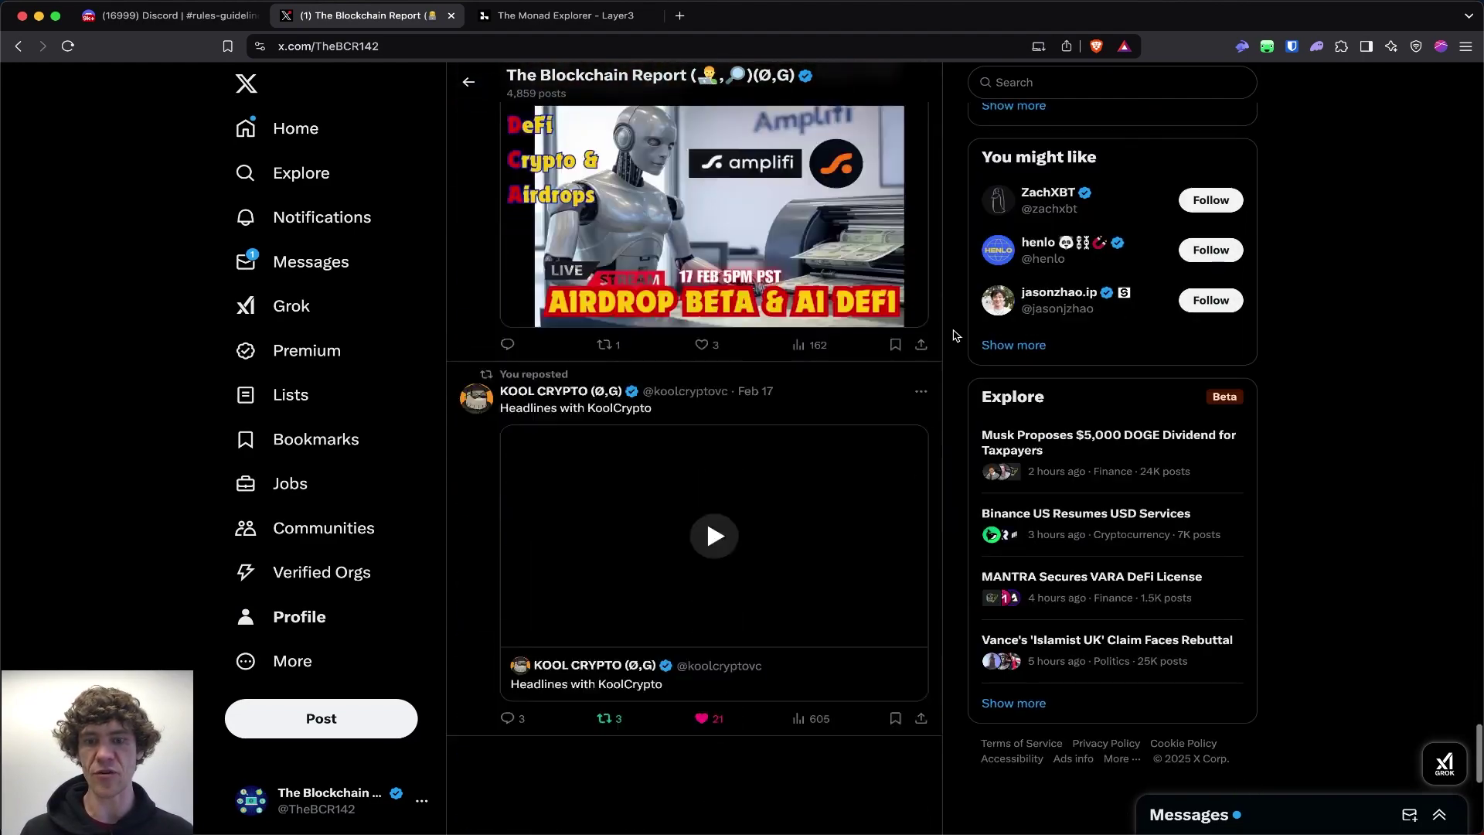
pyautogui.scroll(-2, 956, 336)
pyautogui.scroll(5, 957, 335)
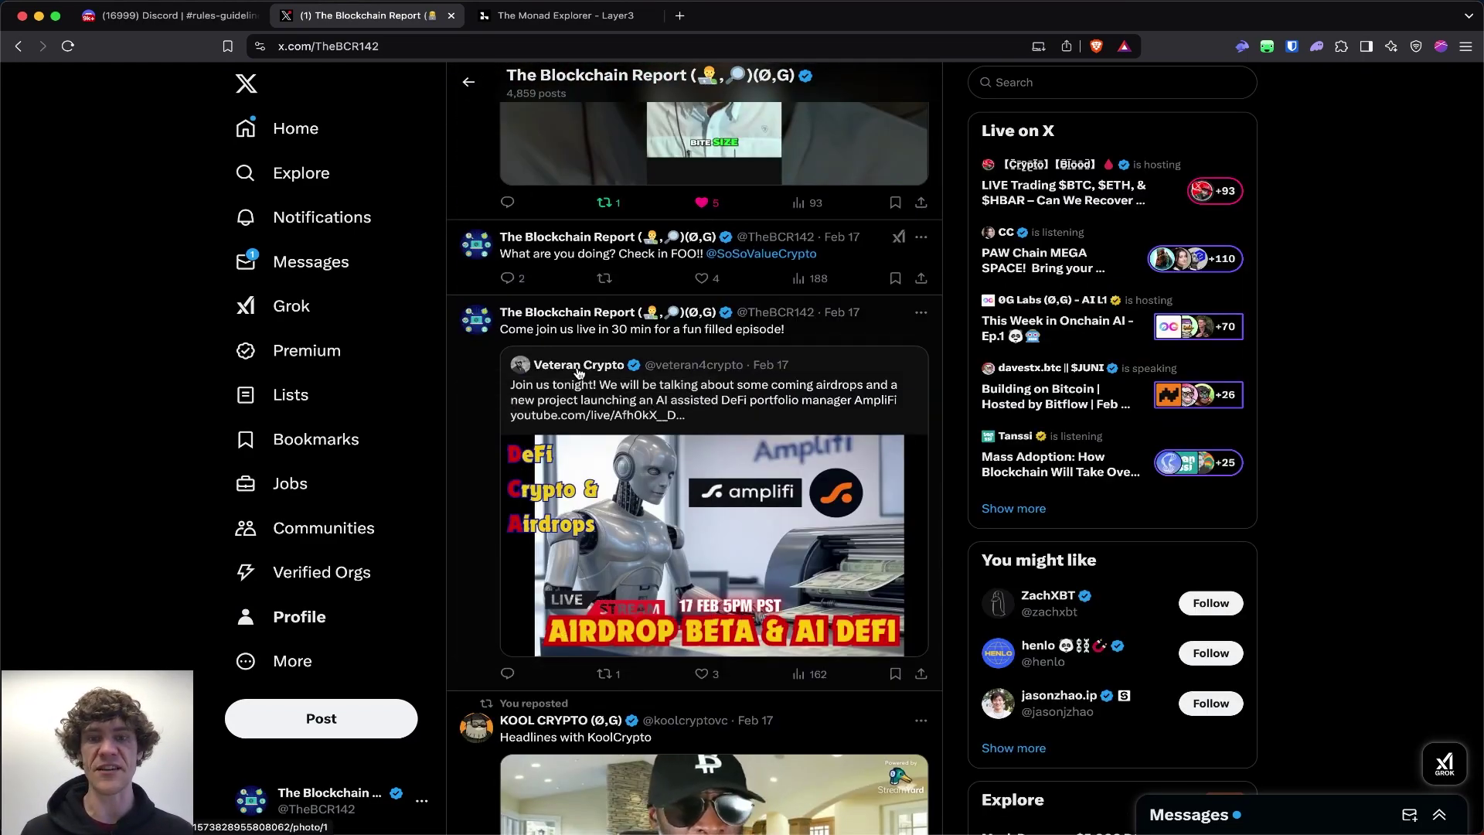
pyautogui.click(584, 371)
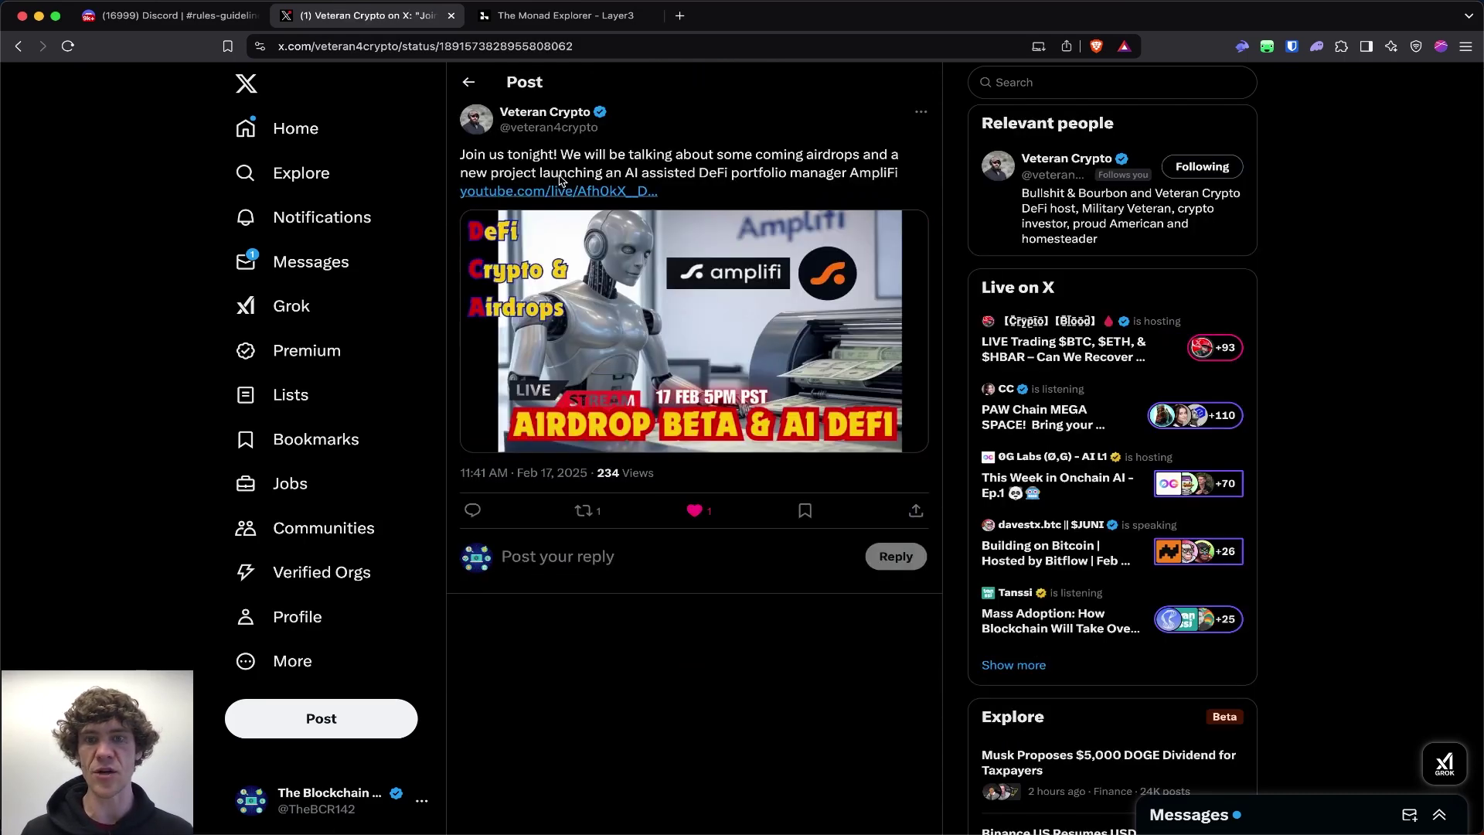
pyautogui.keyDown('super'); pyautogui.click(560, 192); pyautogui.keyUp('super')
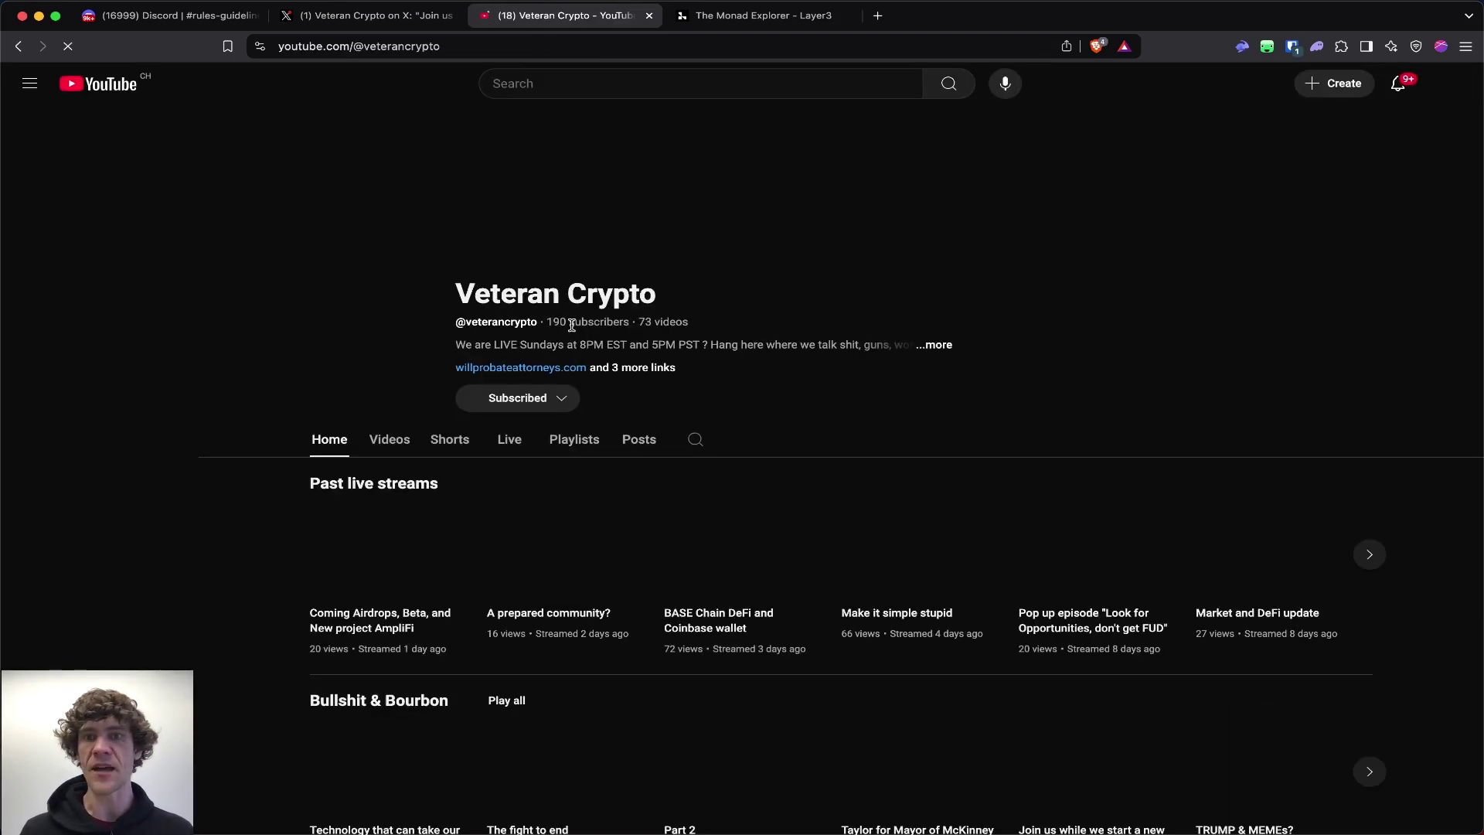
# - Close the Veteran Crypto YouTube tab and return to Layer3's Monad Explorer campaign
pyautogui.scroll(-5, 600, 391)
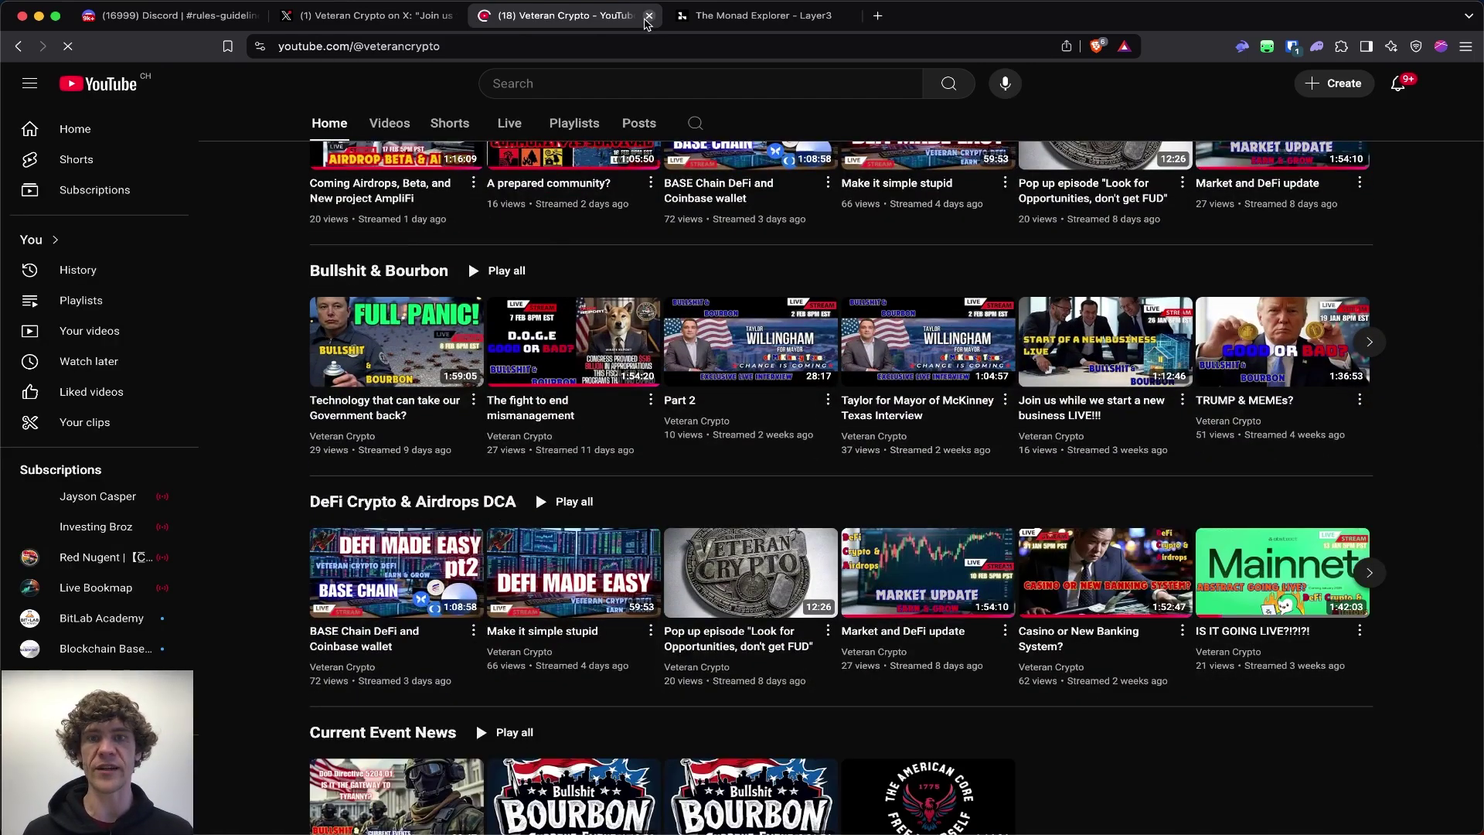
pyautogui.click(648, 16)
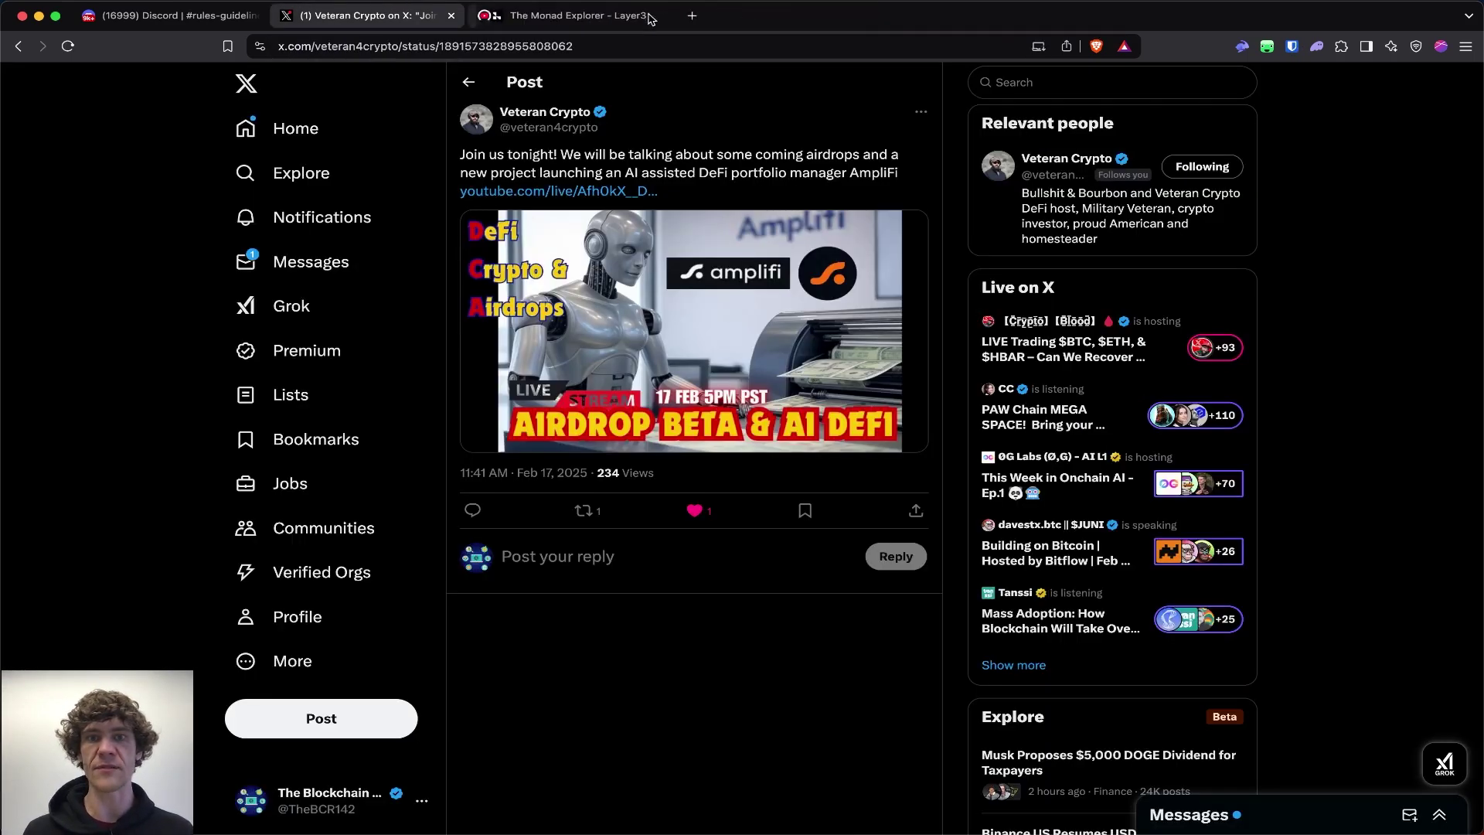
pyautogui.hscroll(-5, 297, 138)
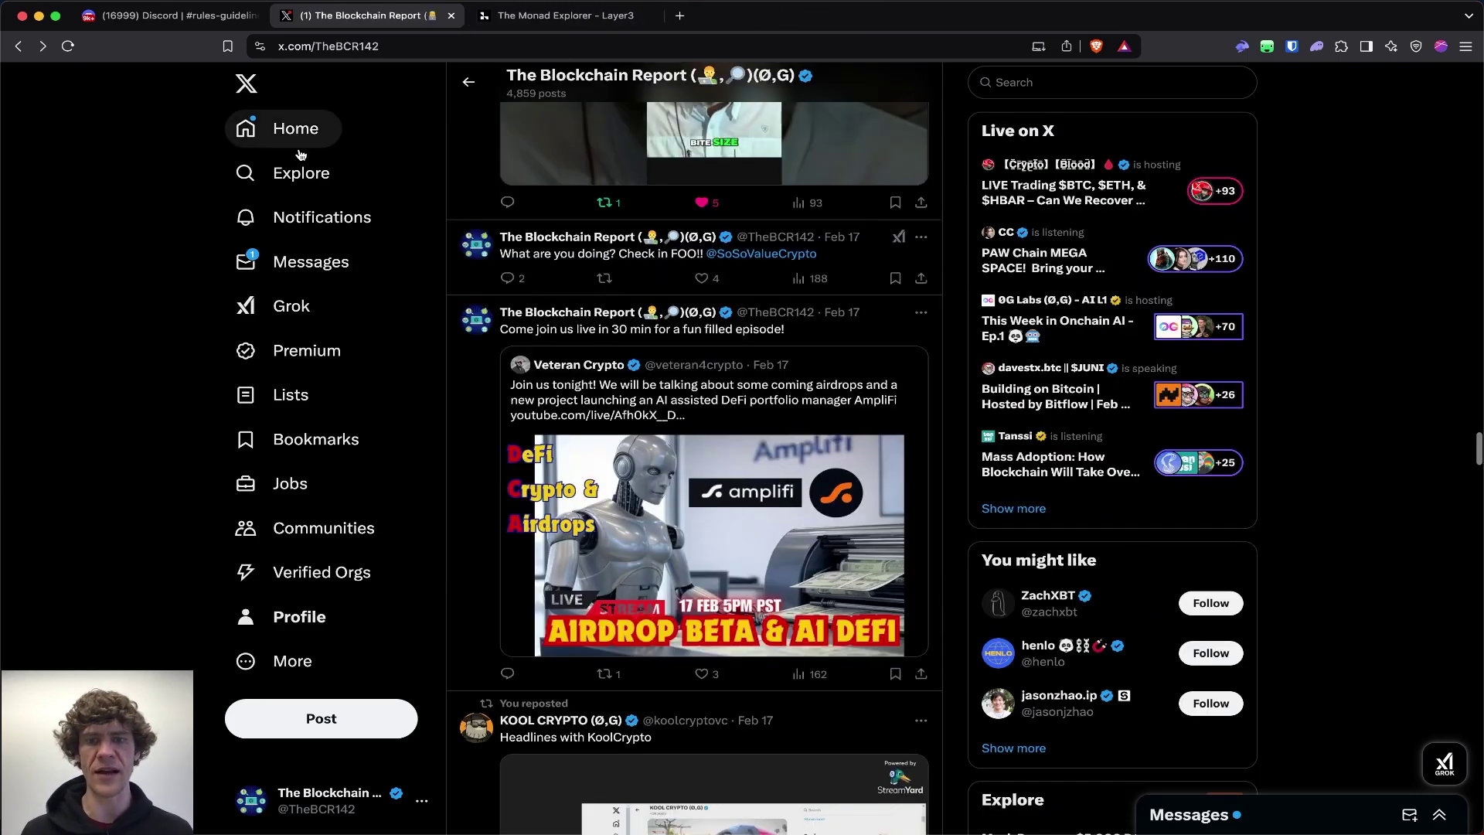
pyautogui.click(566, 15)
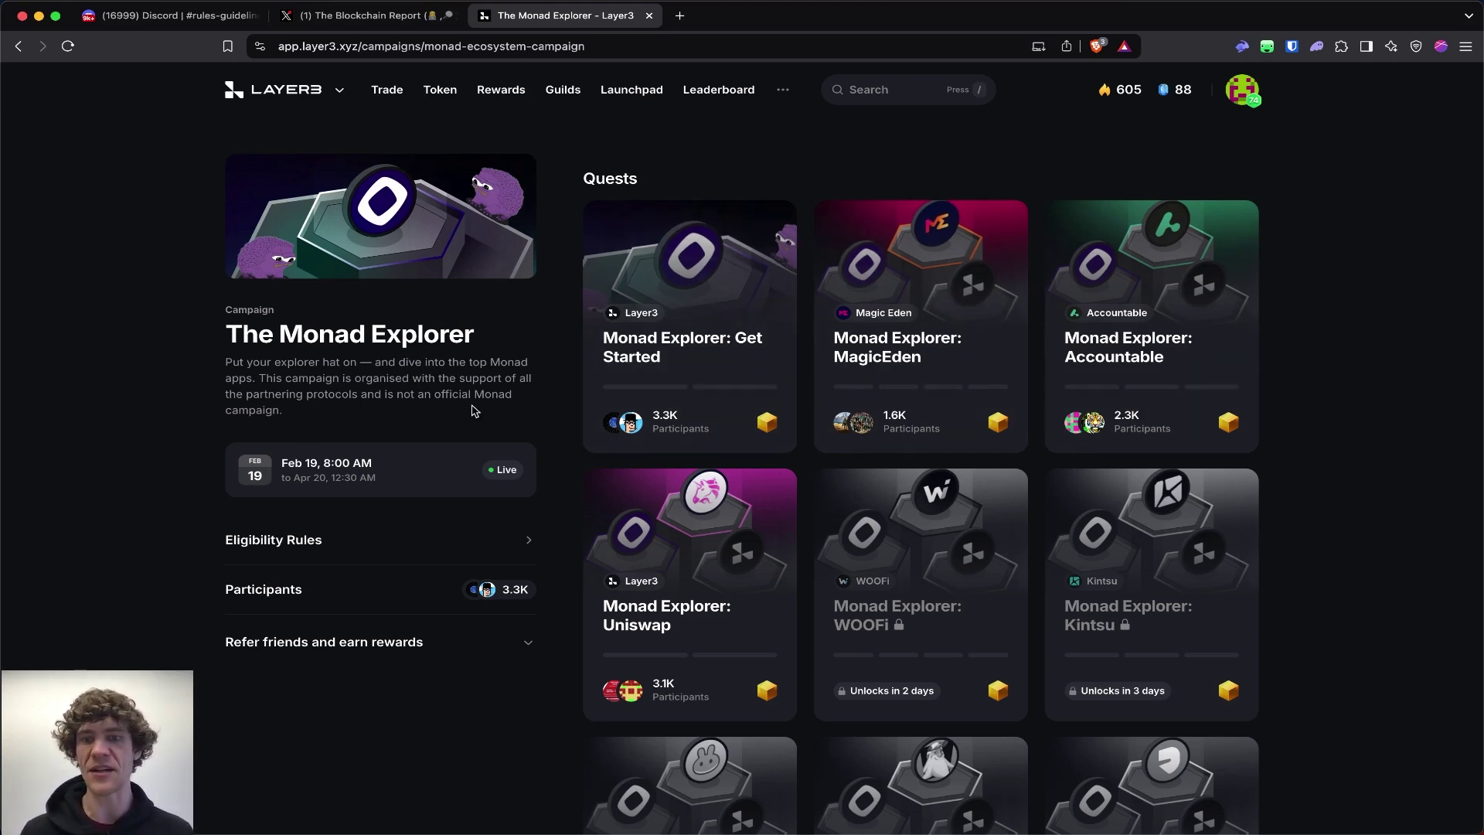
pyautogui.moveTo(690, 324)
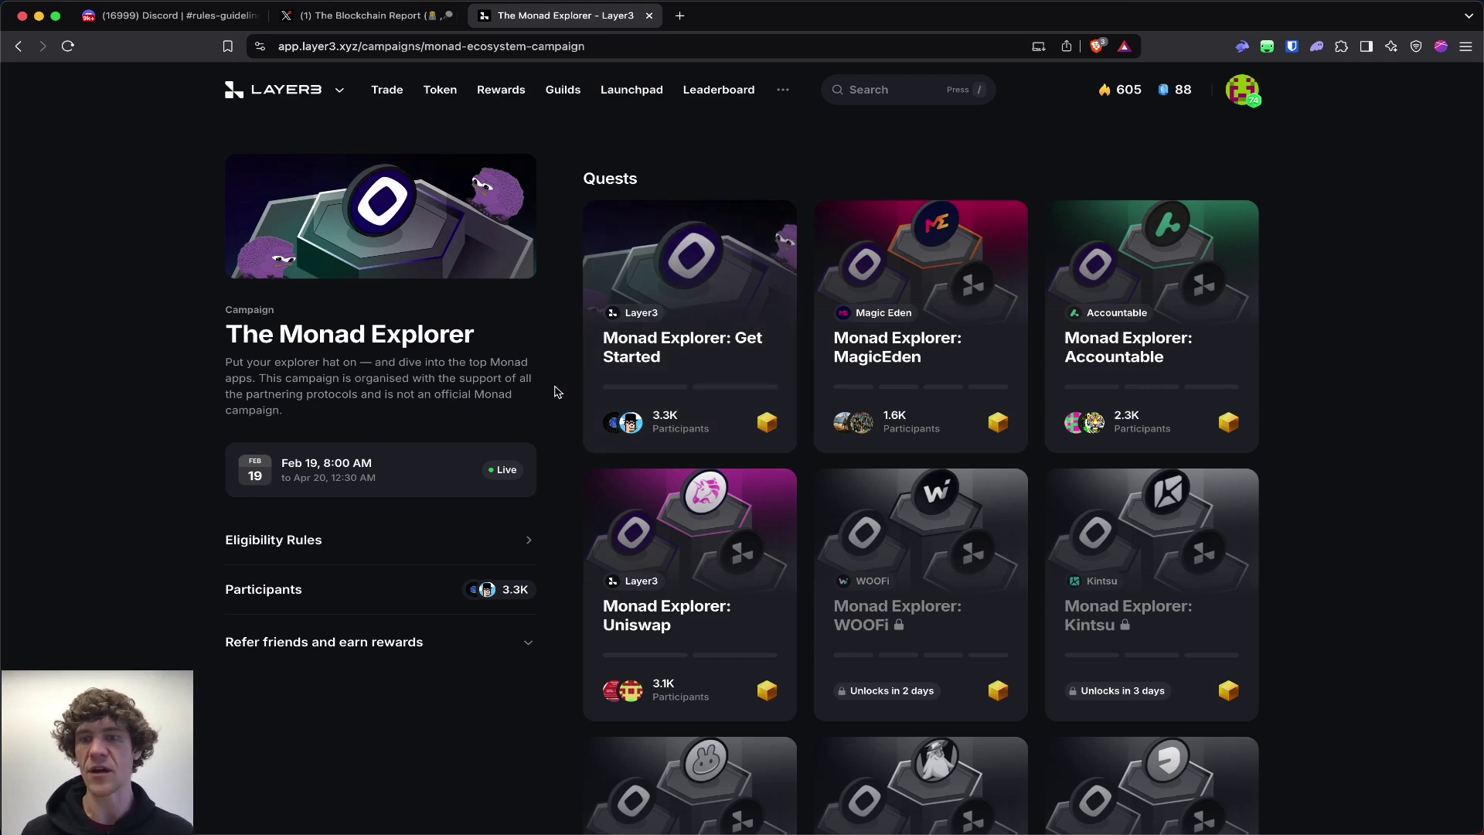
# - Open Monad Explorer: Get Started and finish the Why Monad? and Key Benefits slides
pyautogui.click(737, 289)
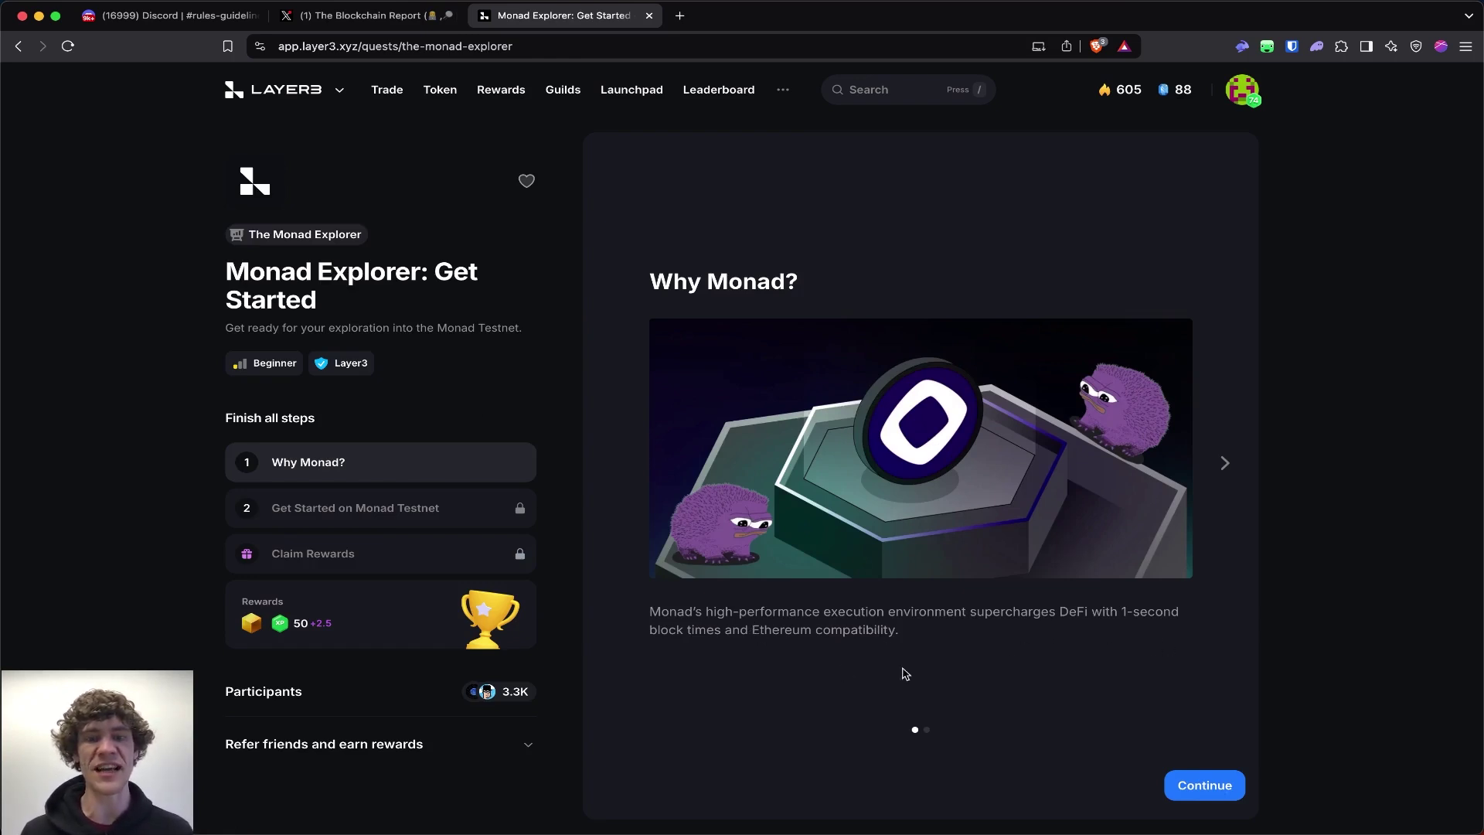
pyautogui.click(1205, 787)
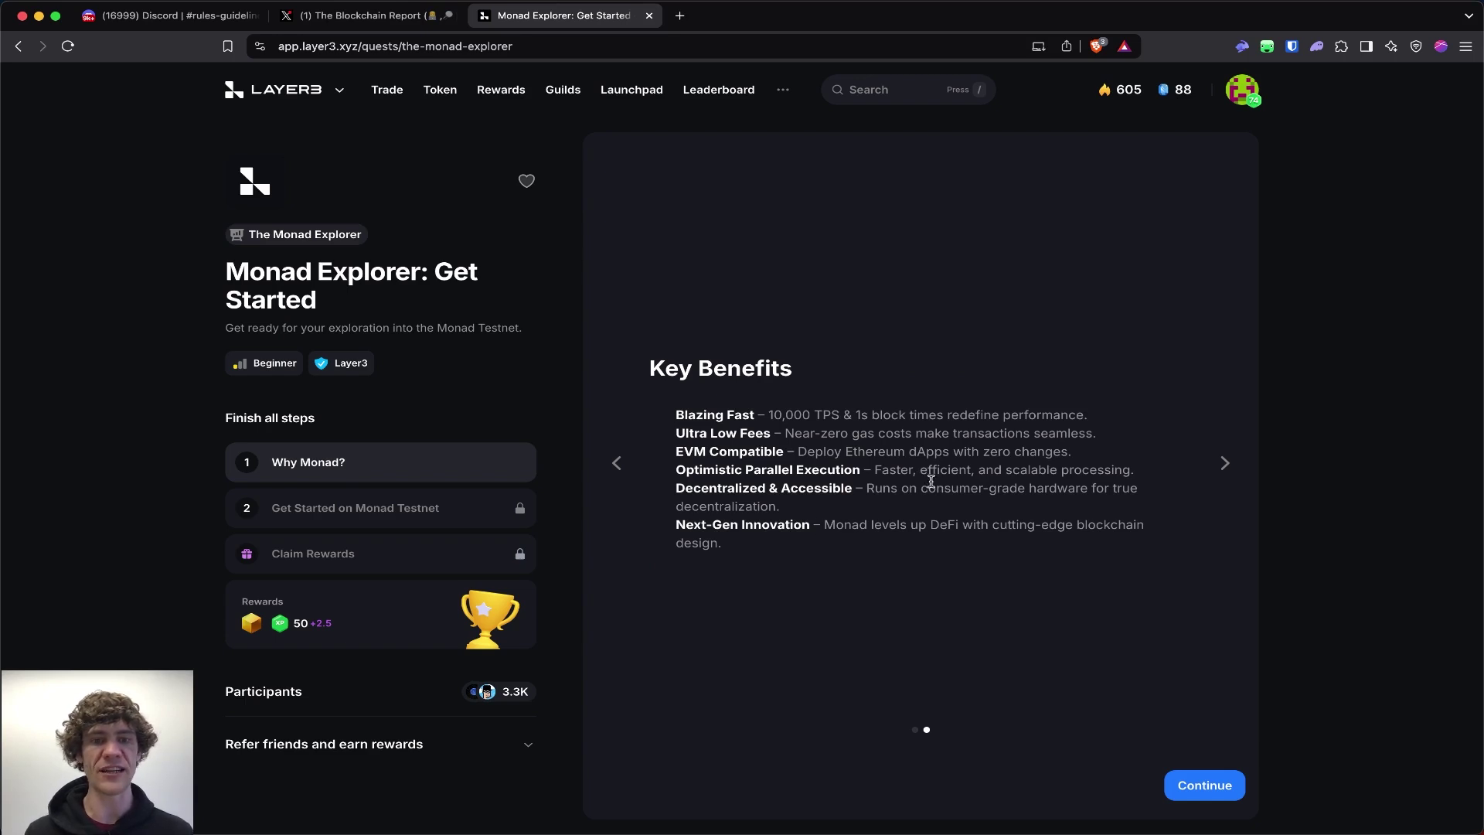
pyautogui.click(1183, 787)
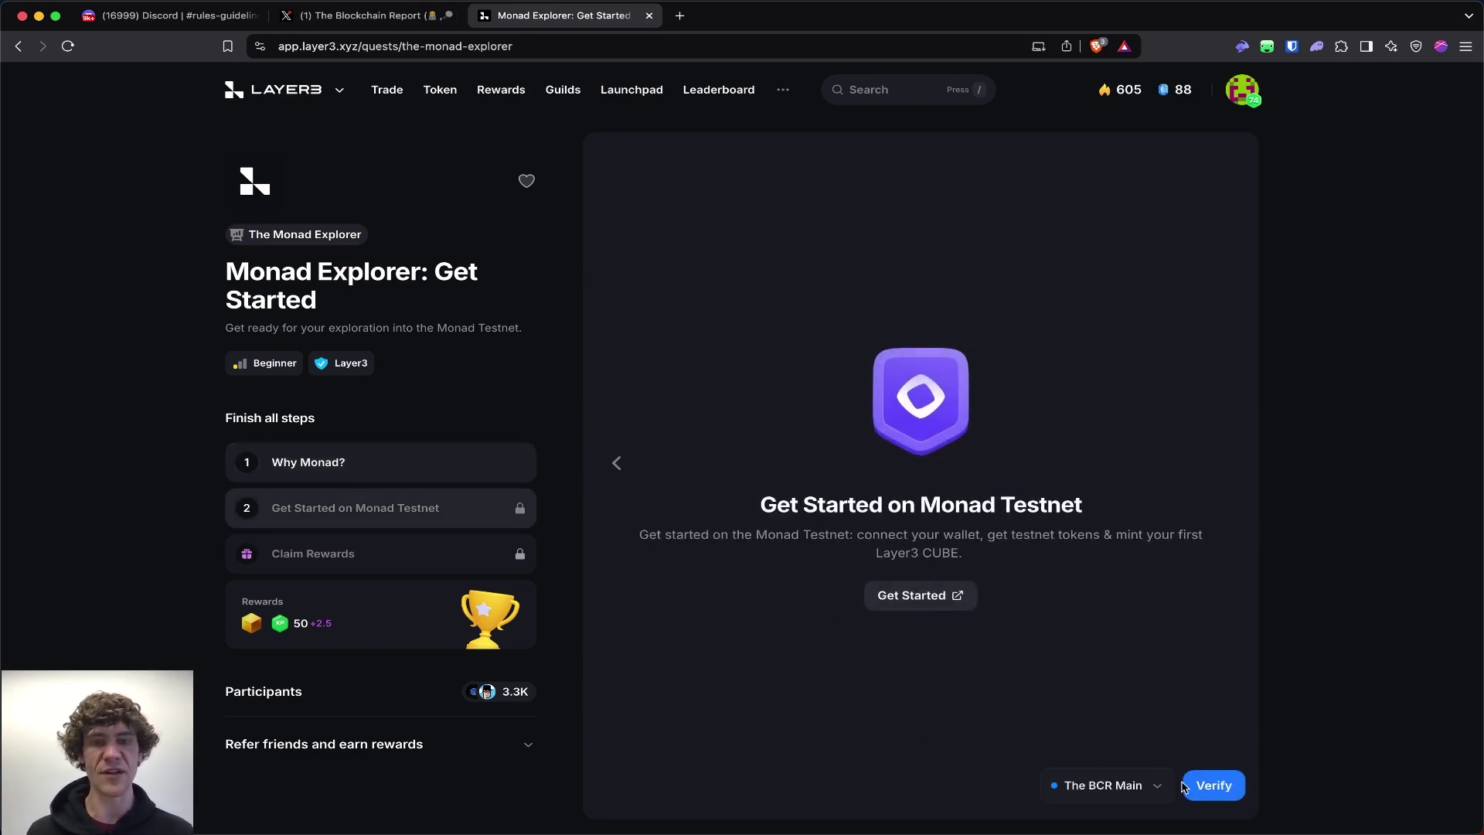
# - Open the Monad Testnet site in a new tab and approve the wallet connection
pyautogui.click(934, 599)
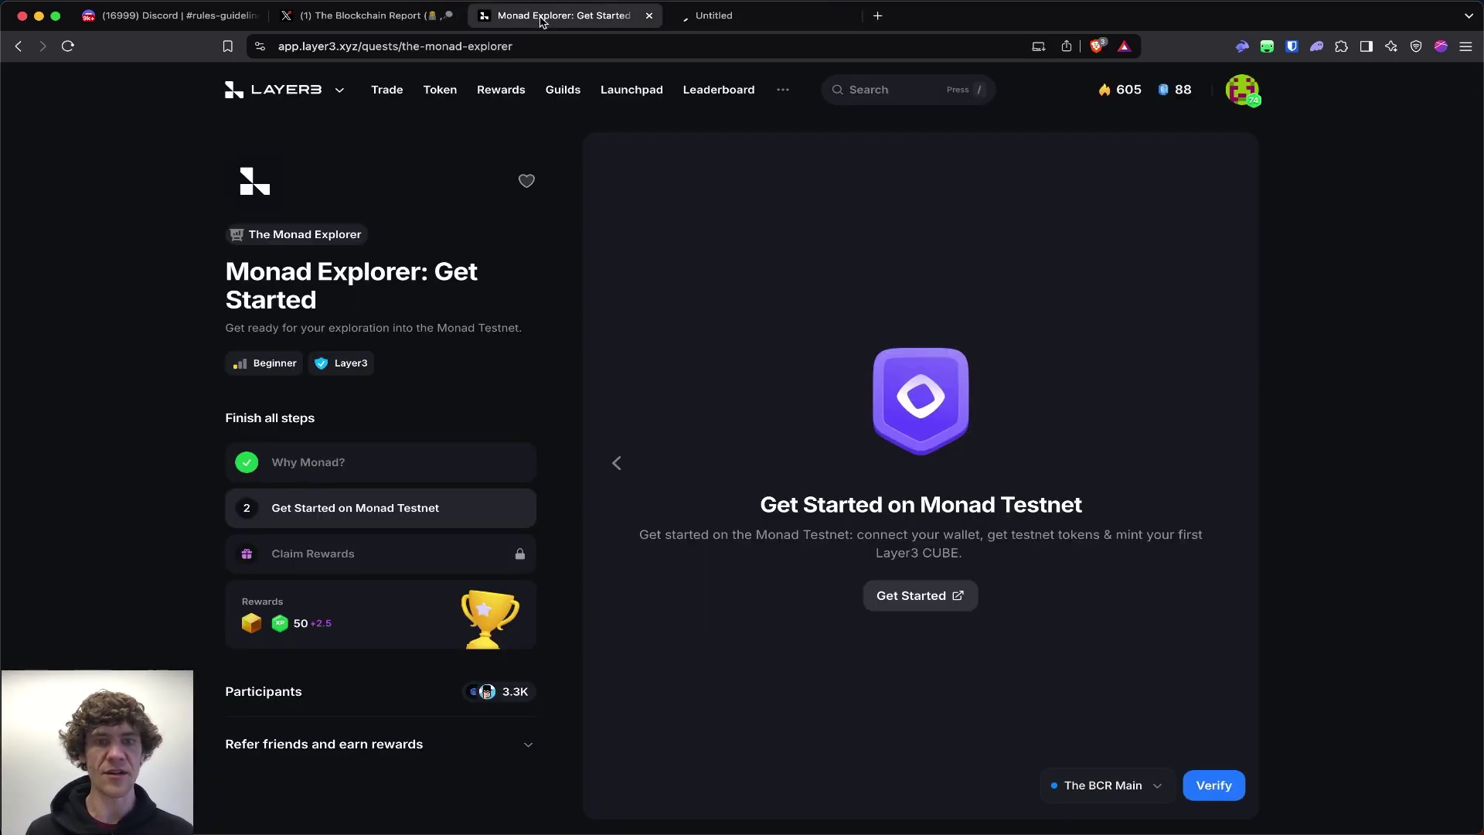
pyautogui.click(719, 9)
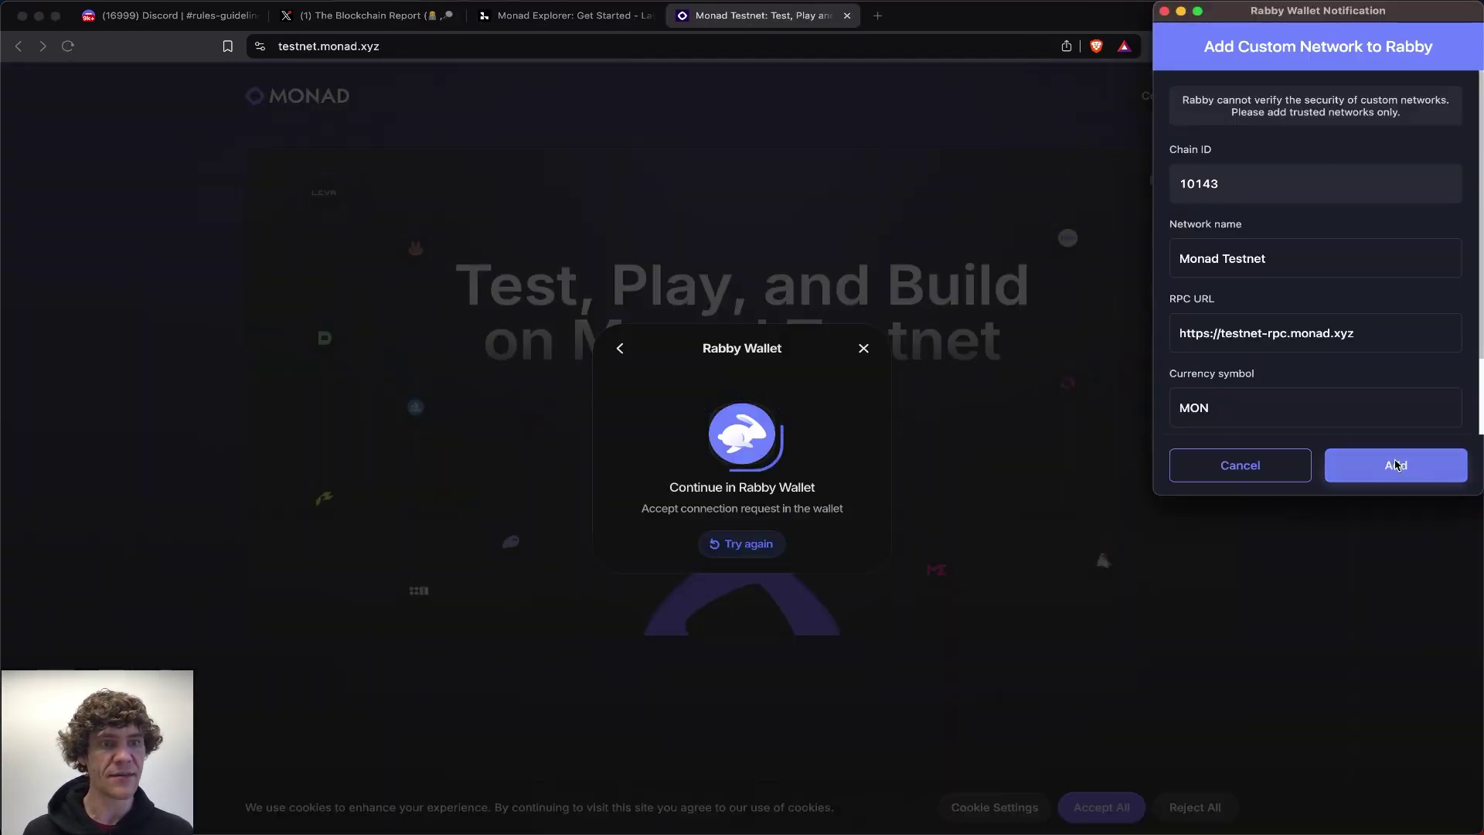
pyautogui.click(1397, 465)
# - Inspect the connected wallet's account details and transaction activity
pyautogui.click(1189, 95)
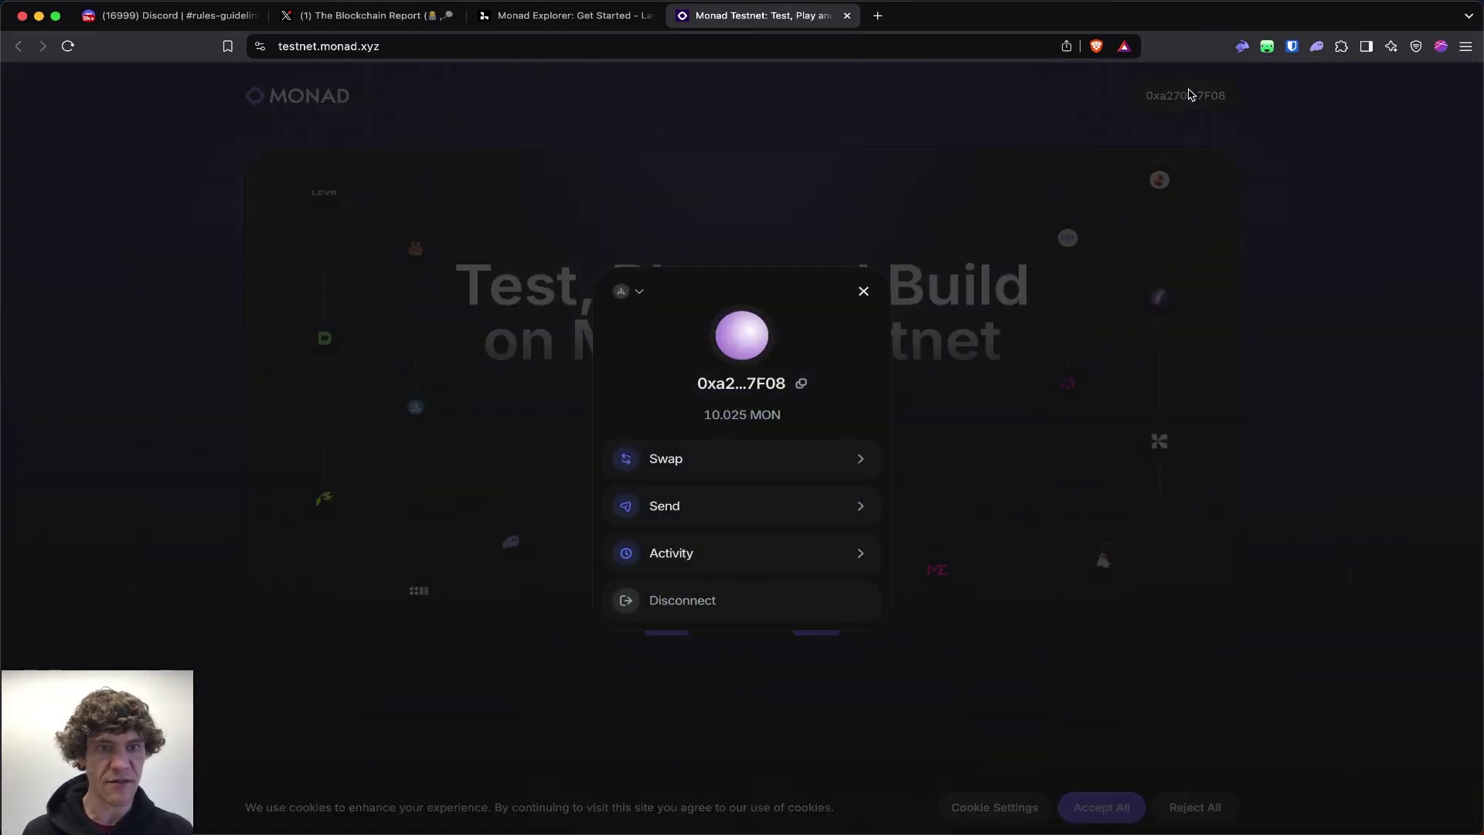
pyautogui.click(1284, 257)
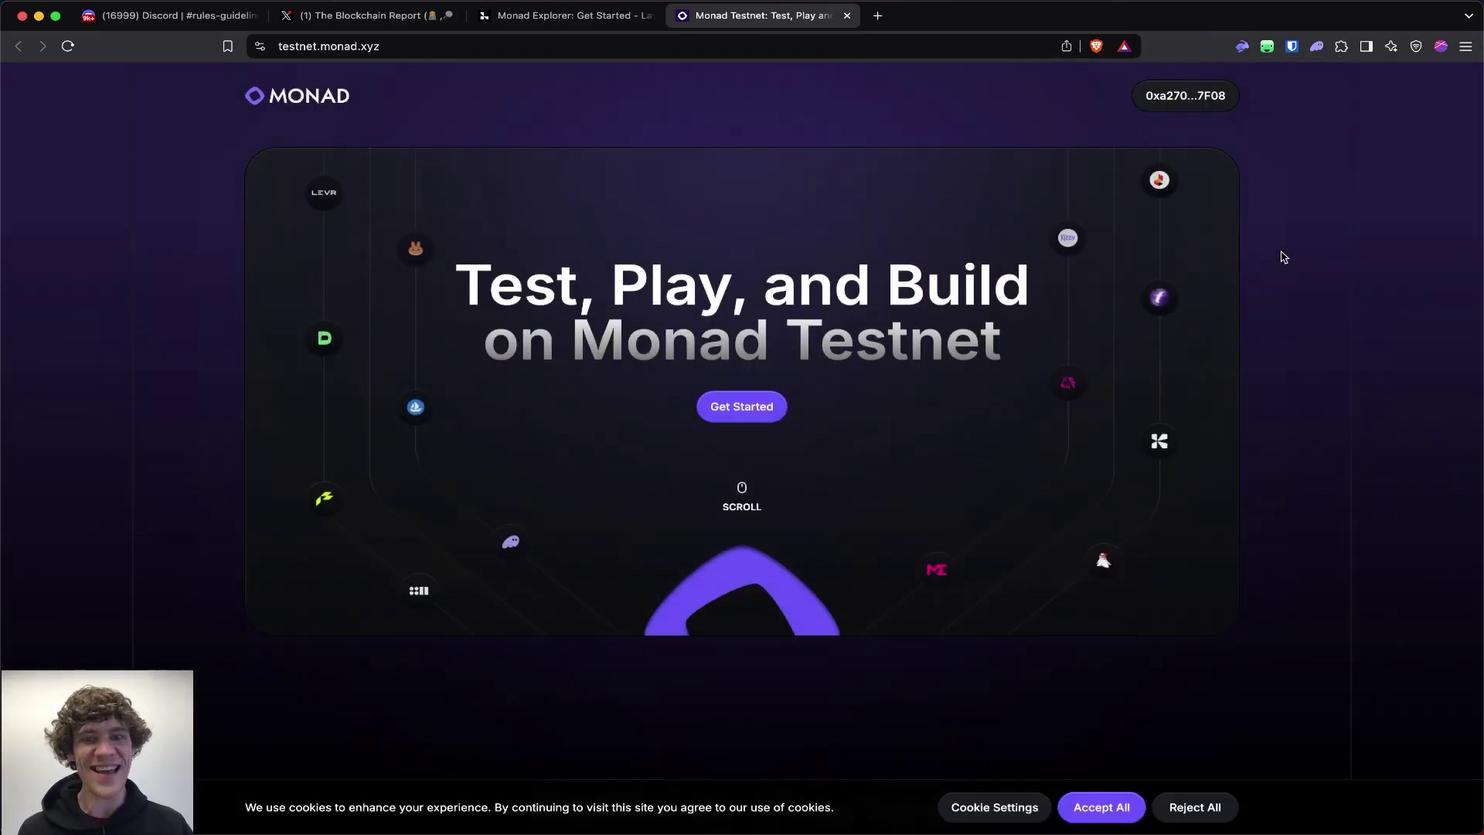
pyautogui.click(1185, 95)
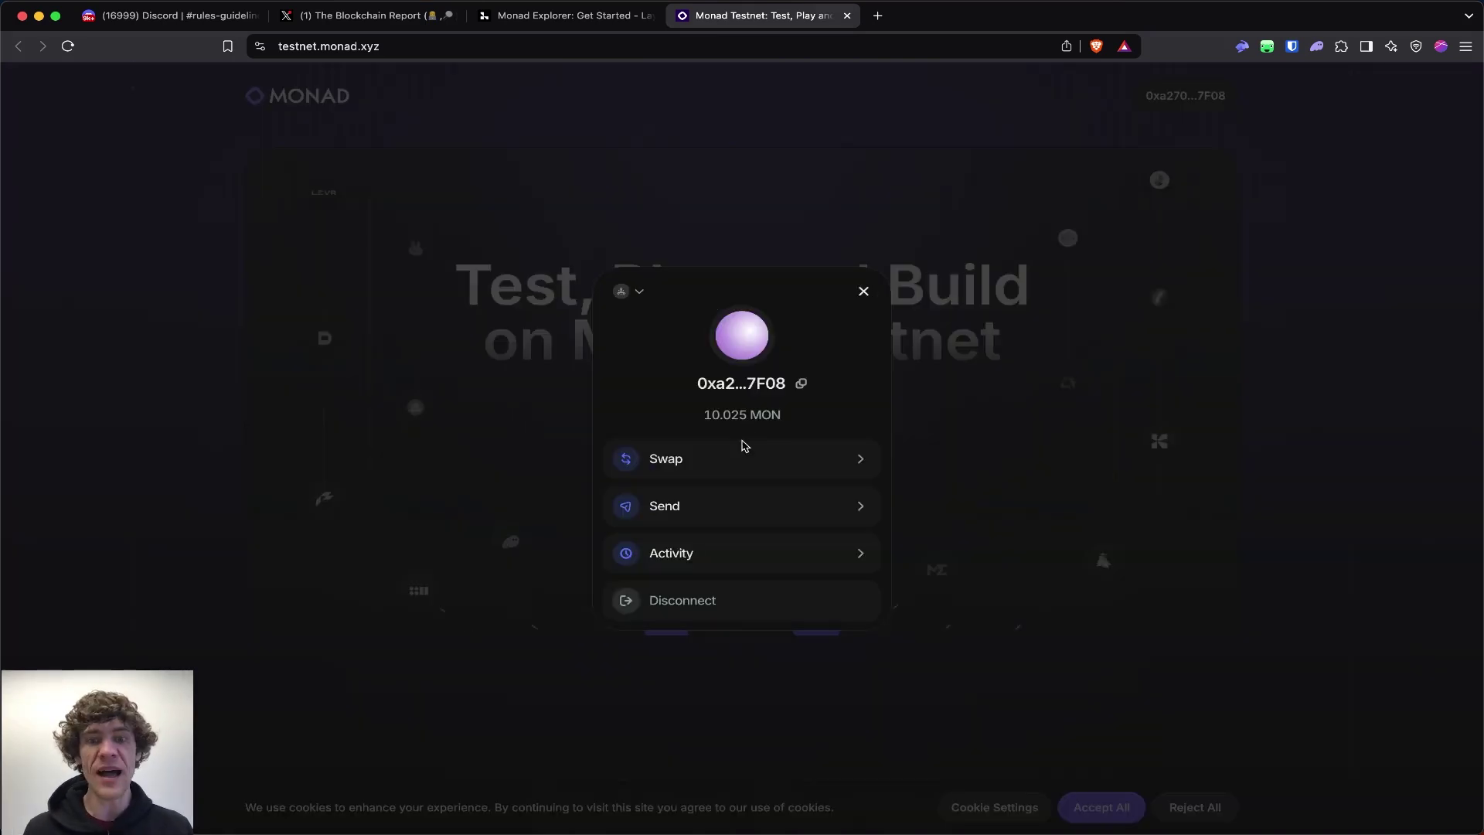
pyautogui.click(739, 553)
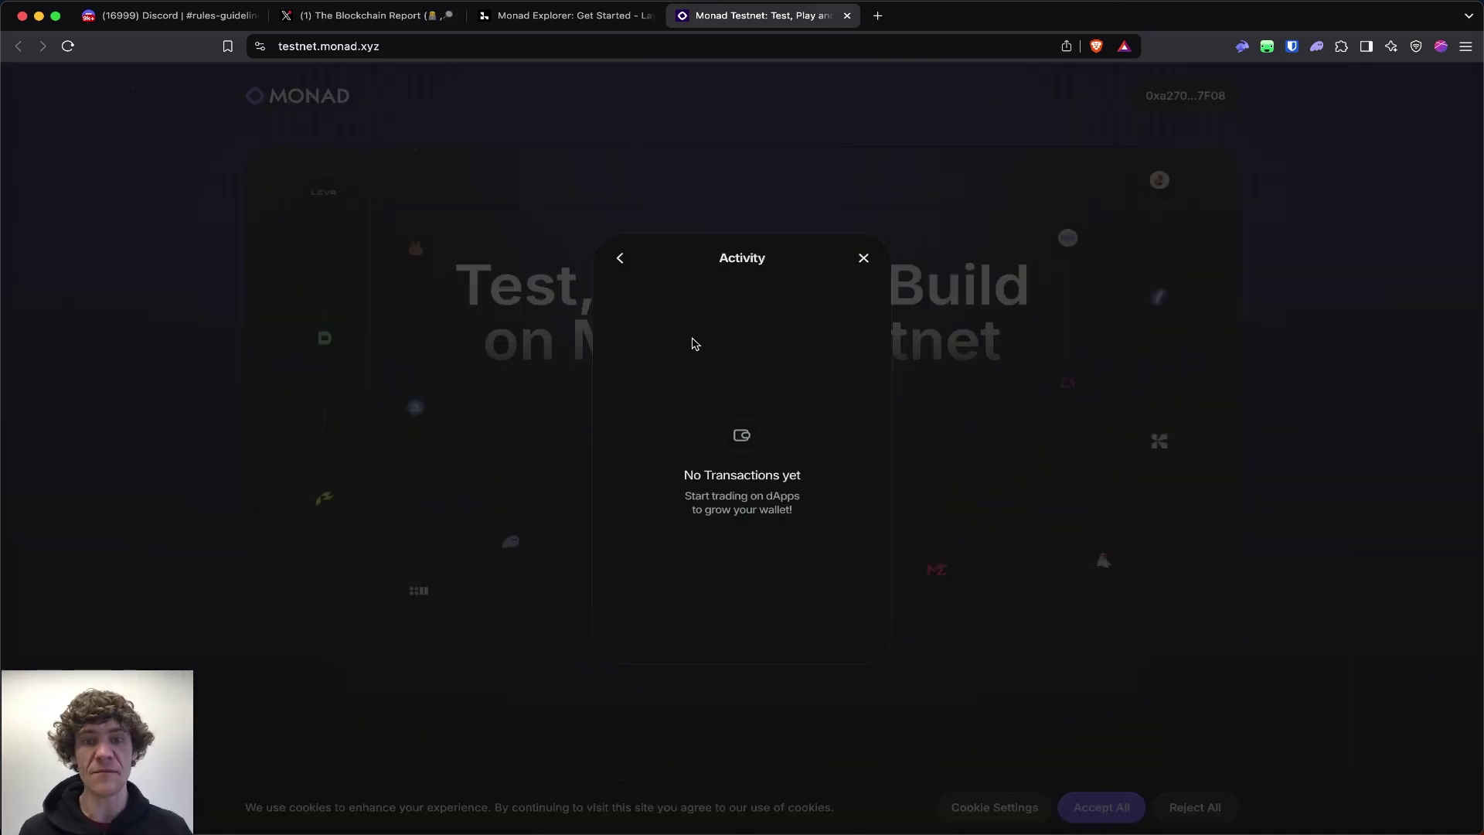
pyautogui.click(617, 257)
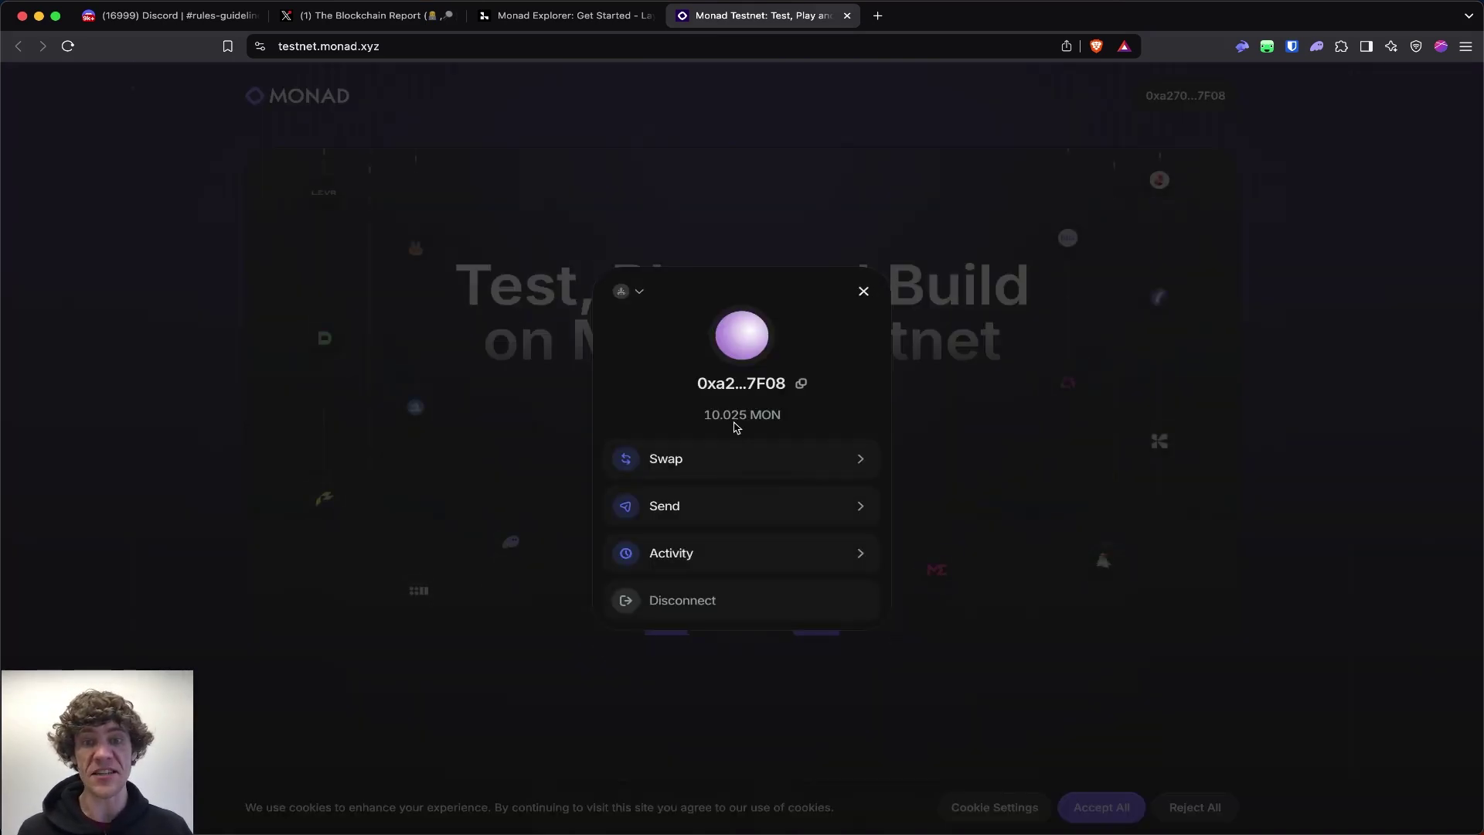
pyautogui.click(962, 429)
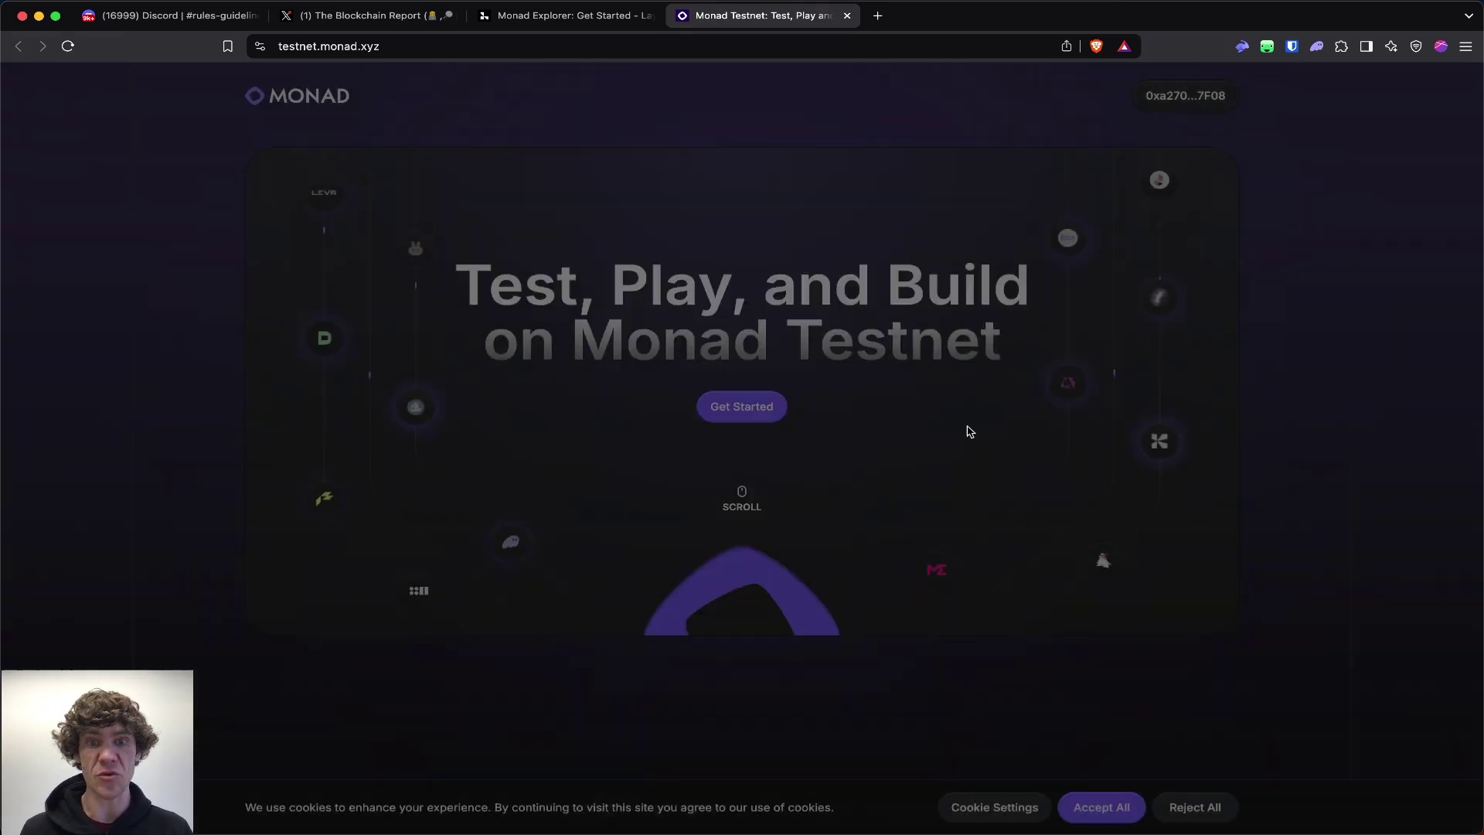
# - Paste the wallet address from Rabby into the faucet and request testnet MON
pyautogui.scroll(-5, 970, 431)
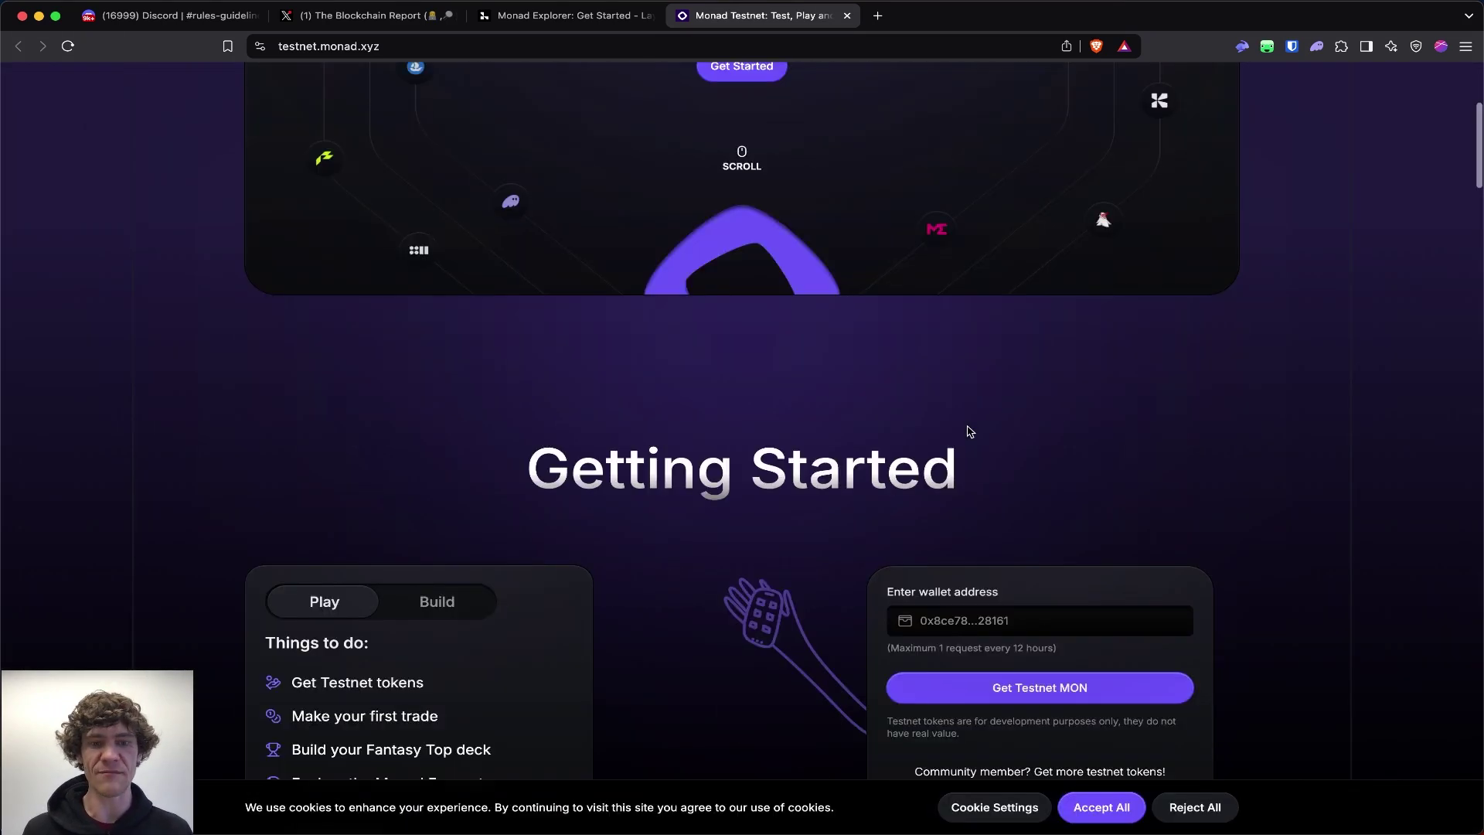
pyautogui.scroll(-3, 970, 431)
pyautogui.scroll(-2, 962, 410)
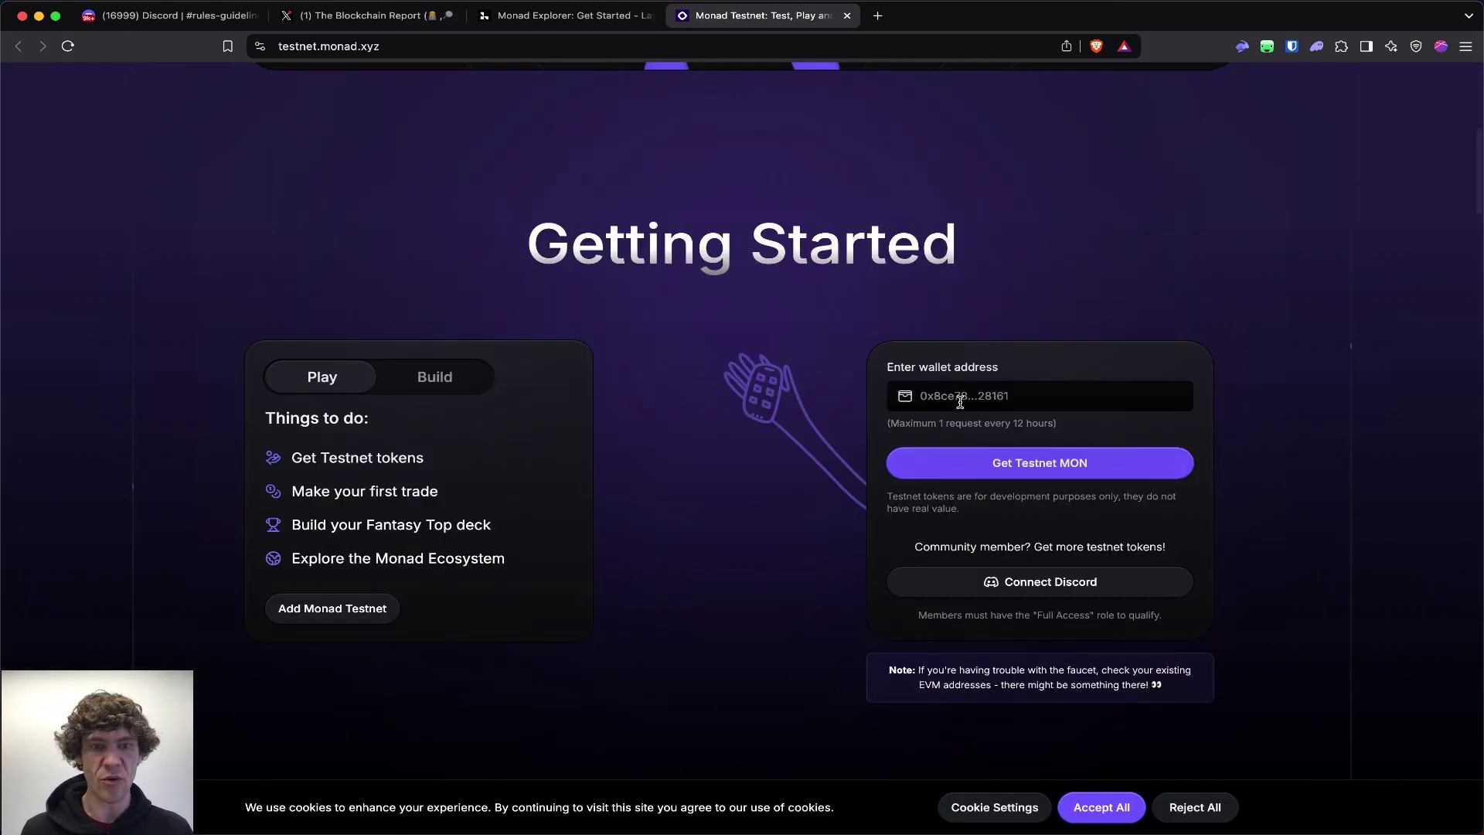
pyautogui.click(960, 401)
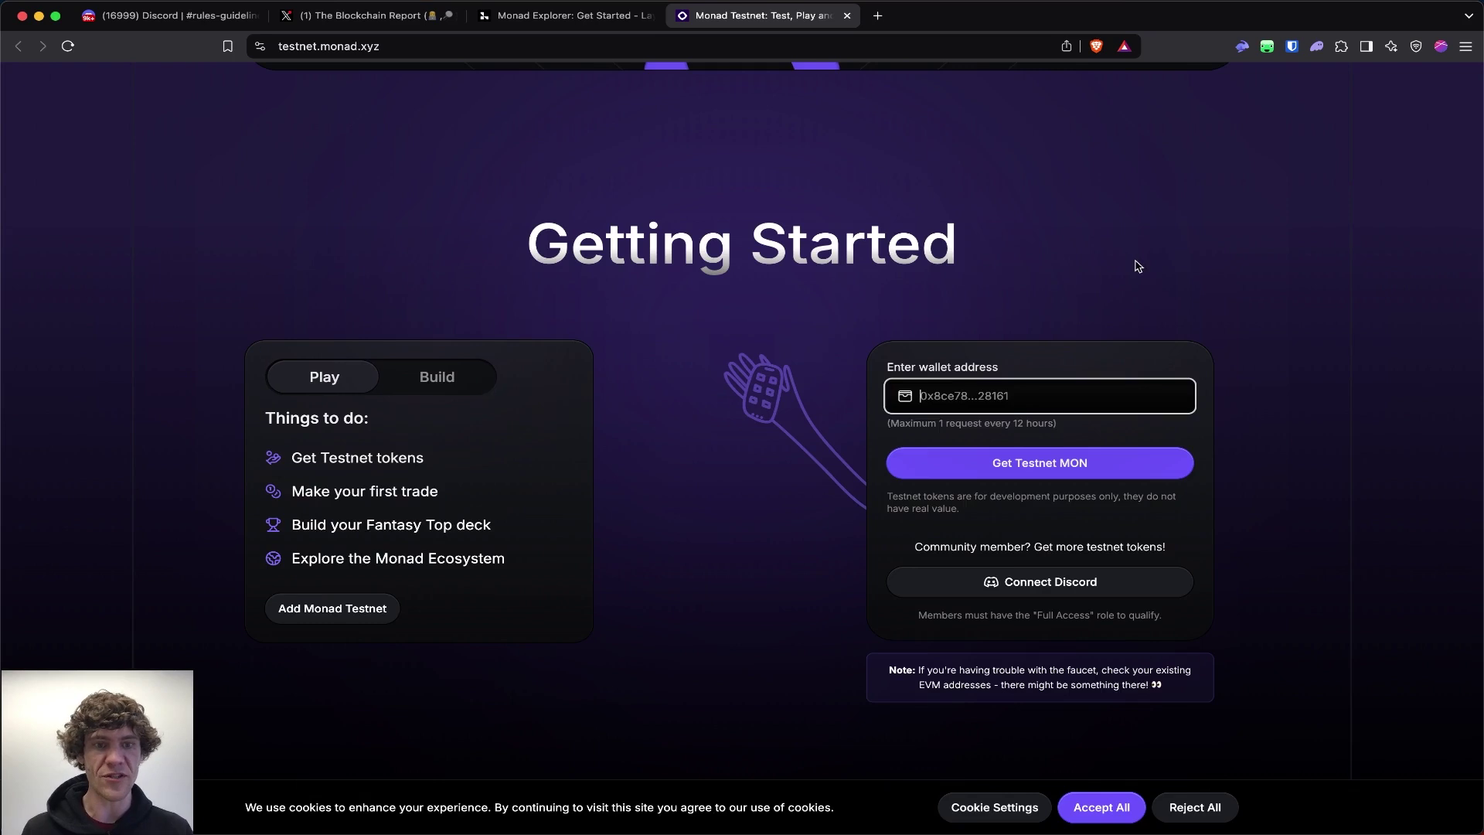
pyautogui.click(1242, 46)
pyautogui.click(1136, 90)
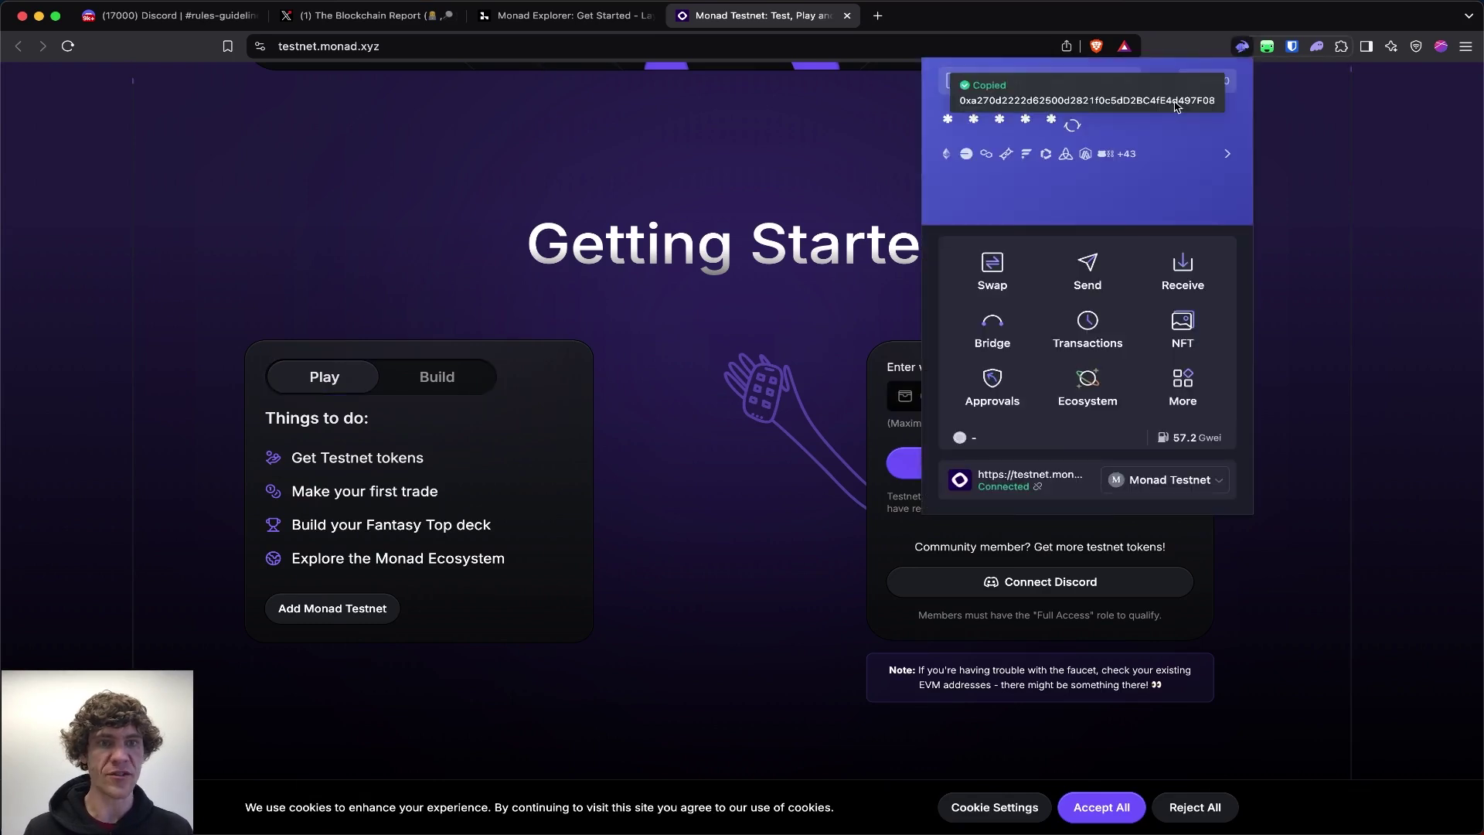
pyautogui.click(1273, 392)
pyautogui.hotkey('ctrl', 'v')
pyautogui.press('Return')
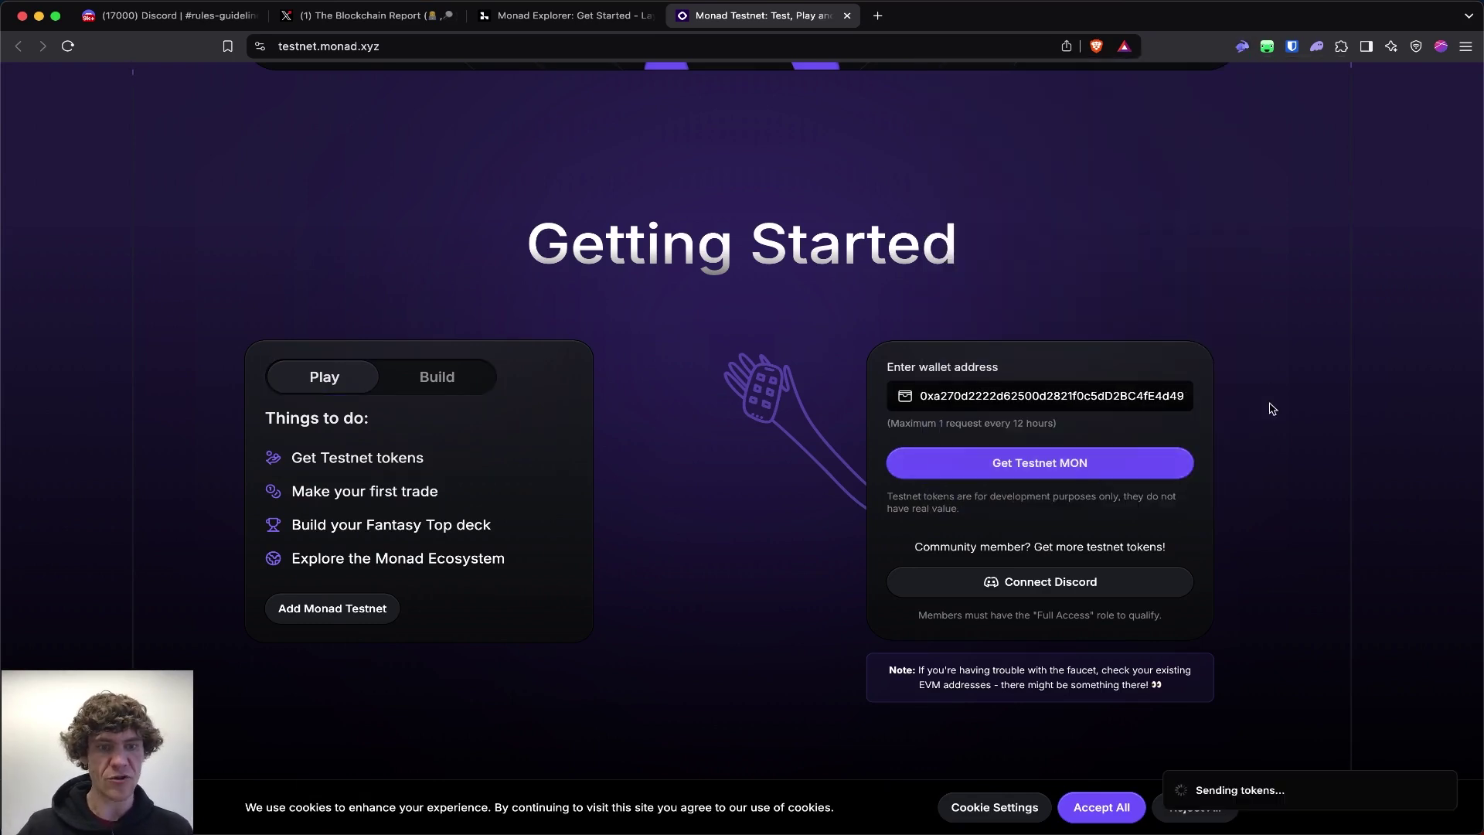
pyautogui.scroll(-2, 1284, 494)
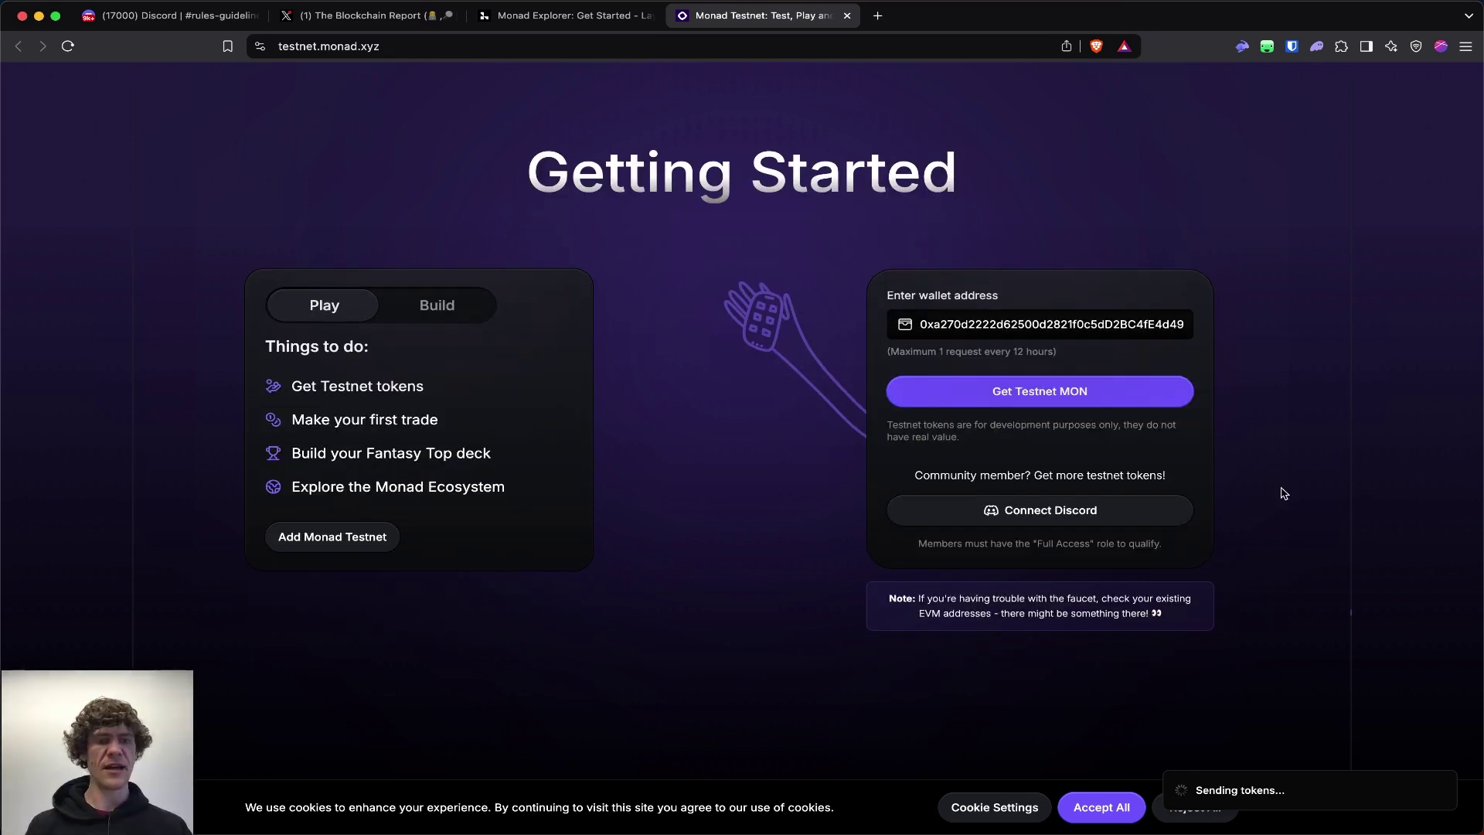
# - Start loading morkie.xyz in a new tab and return to the Monad Testnet tab
pyautogui.click(877, 16)
pyautogui.write('morkie.xyz/id')
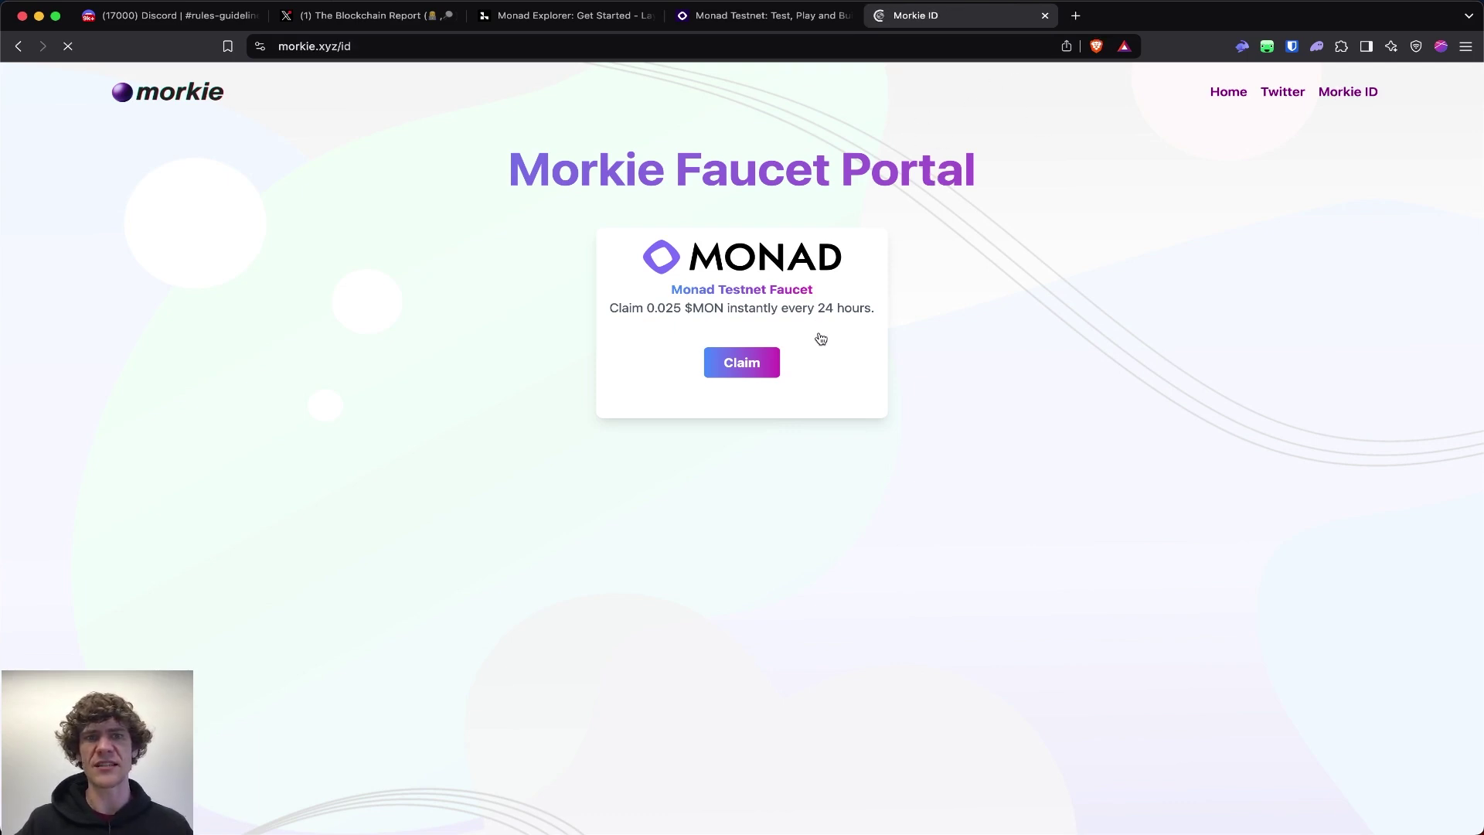
pyautogui.hotkey('ctrl', 'shift', 'Tab')
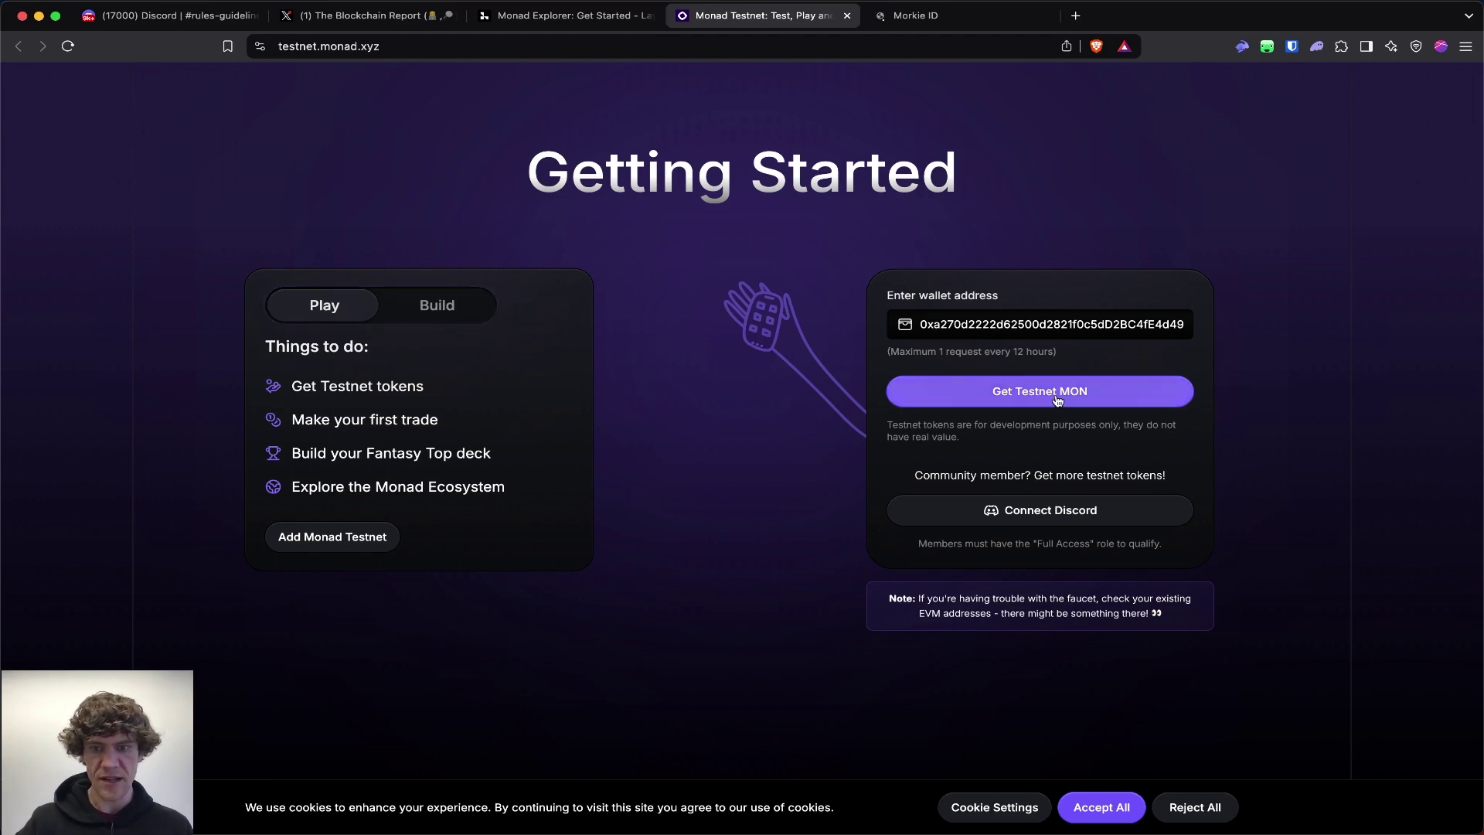
# - Check the wallet's balance, then browse the Morkie ID page's features
pyautogui.click(1229, 91)
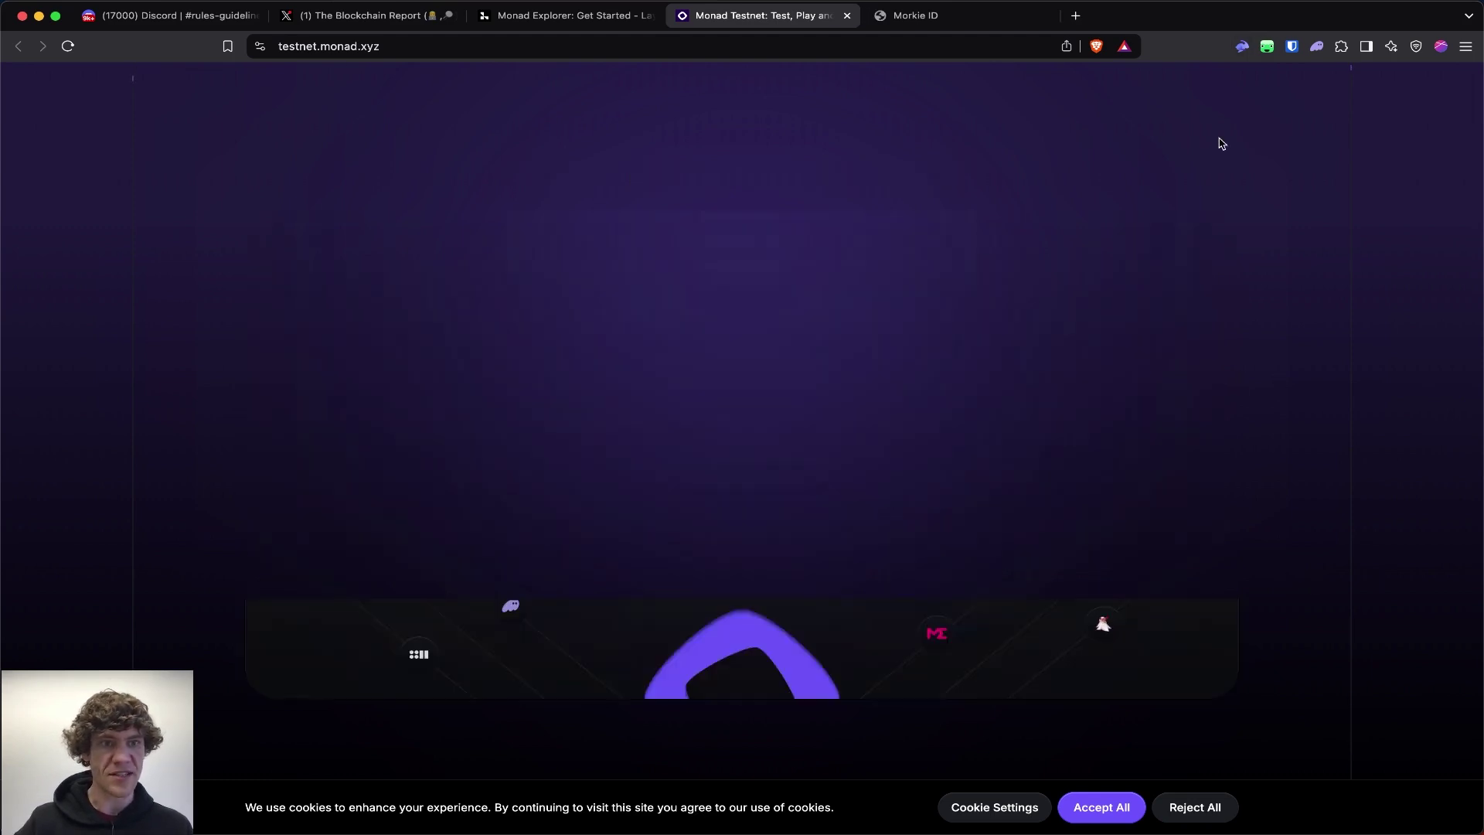
pyautogui.click(1335, 437)
pyautogui.hotkey('ctrl', 'Tab')
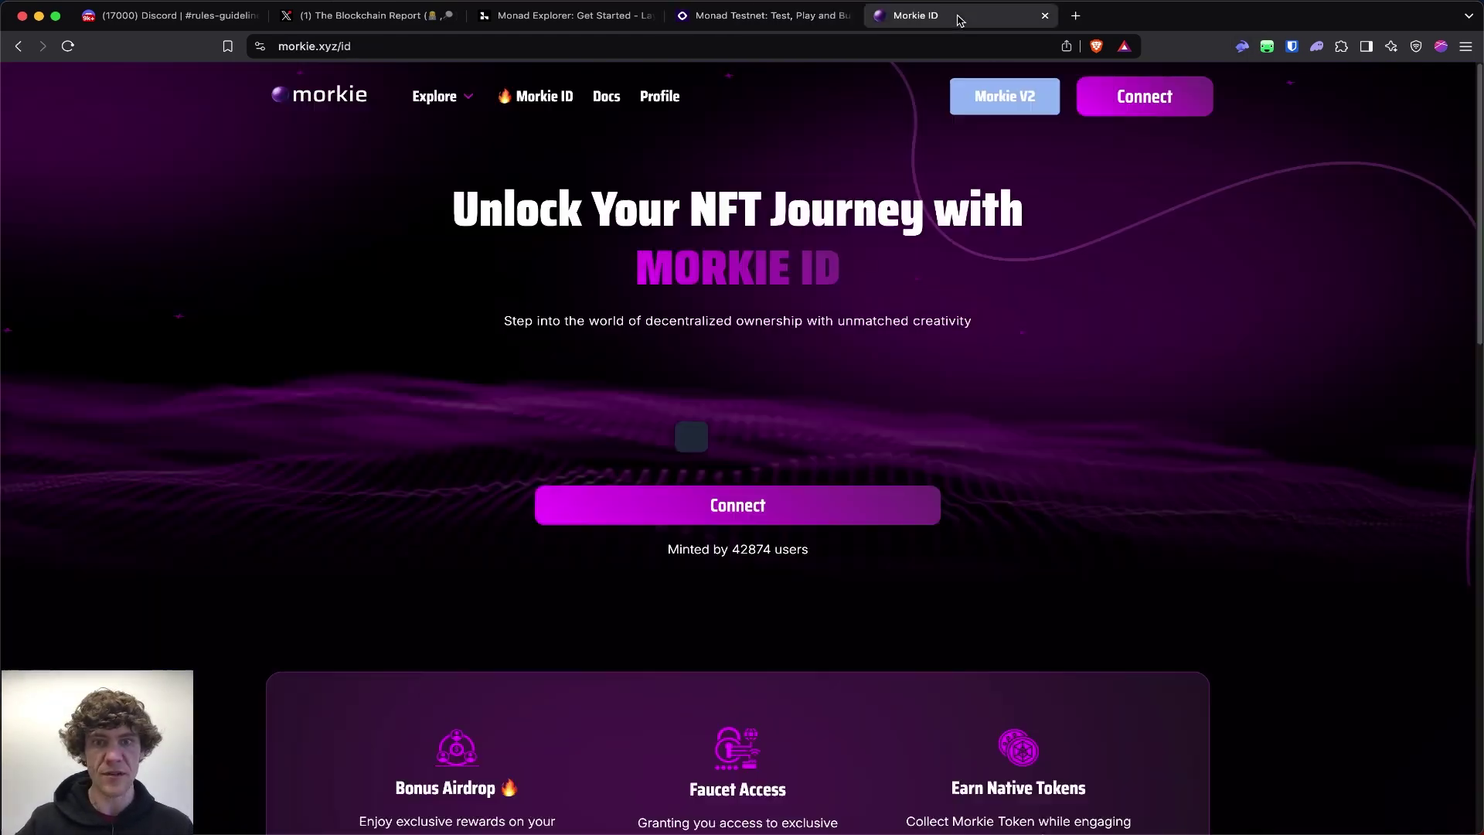
pyautogui.scroll(-5, 1136, 428)
# - Connect and authorize a Discord account on the Monad Testnet faucet
pyautogui.scroll(-5, 1139, 434)
pyautogui.scroll(10, 1139, 434)
pyautogui.hotkey('ctrl', 'shift', 'Tab')
pyautogui.scroll(-2, 872, 347)
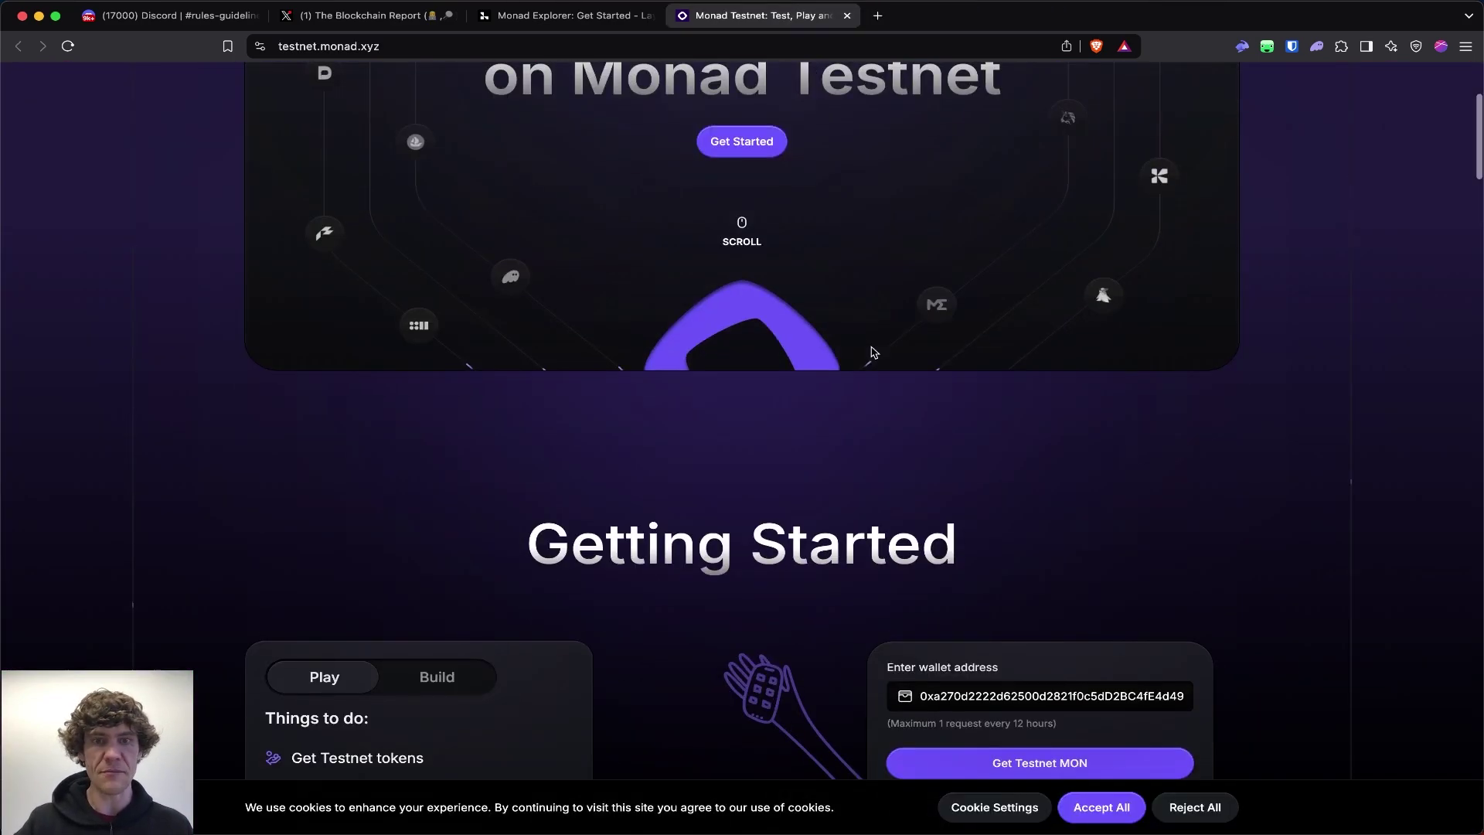
pyautogui.scroll(-4, 876, 377)
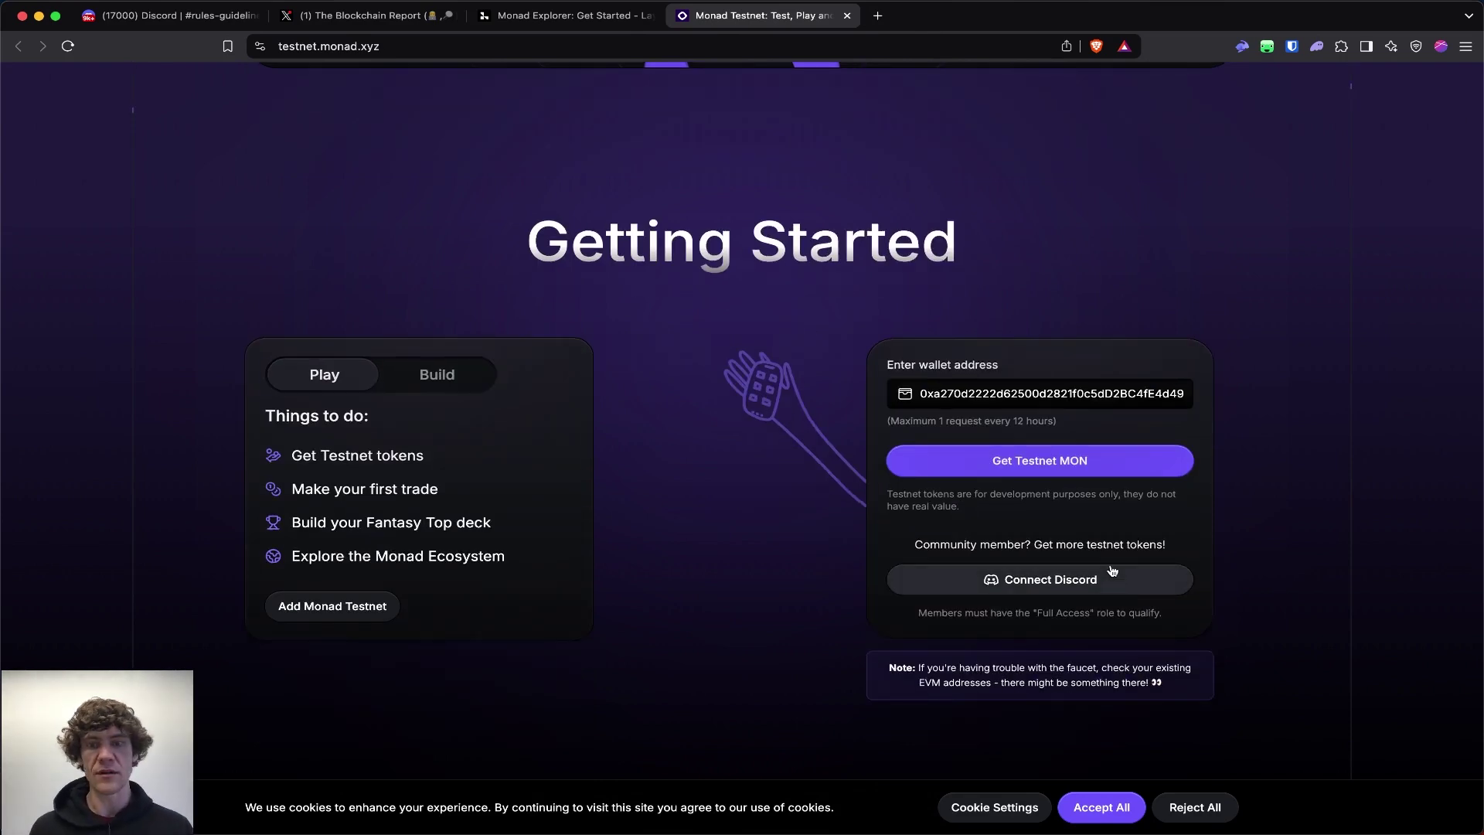
pyautogui.click(1112, 576)
pyautogui.scroll(-1, 1160, 526)
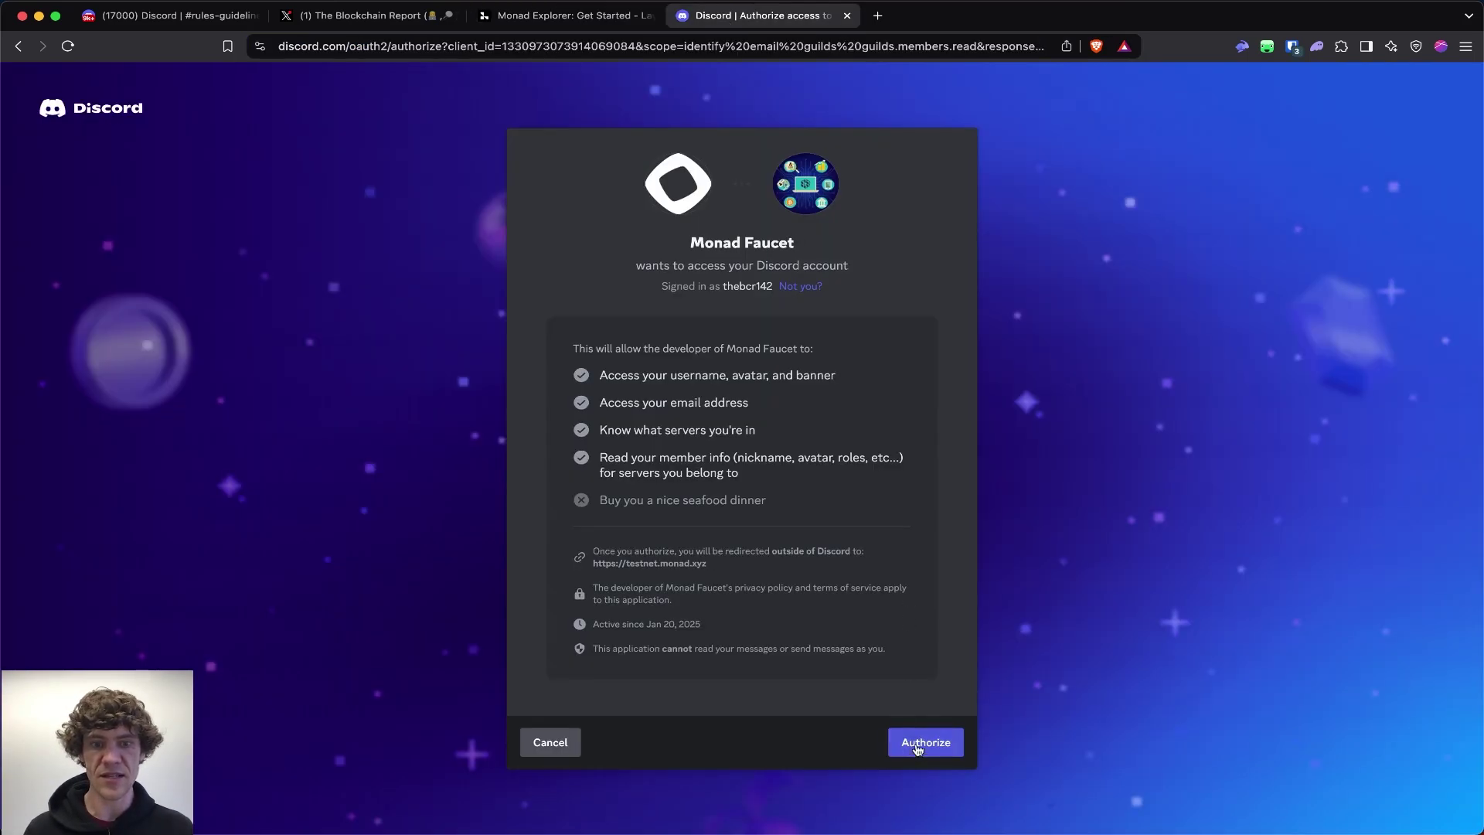
pyautogui.click(922, 744)
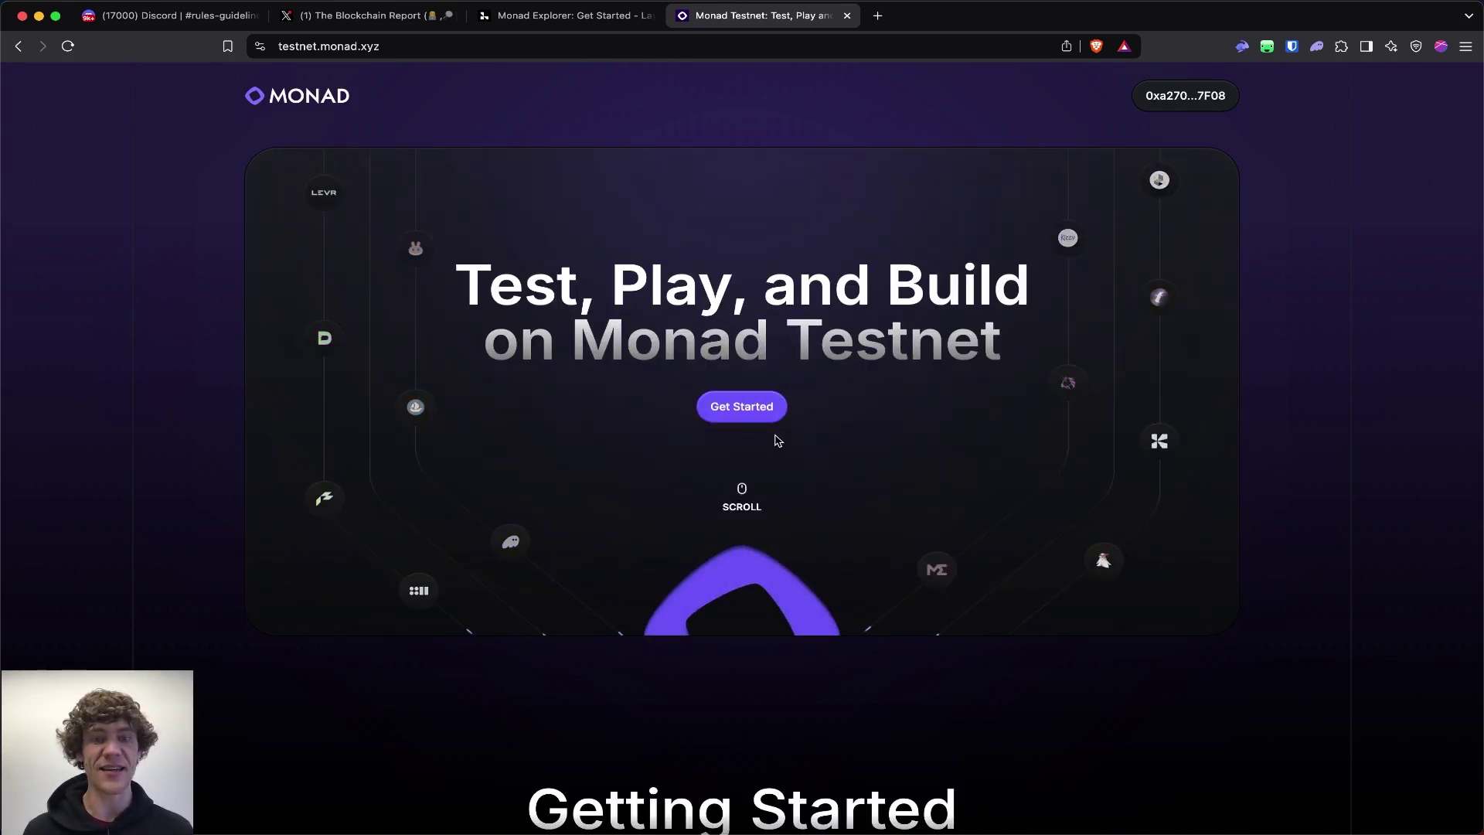
# - Open the Monad Developer Portal from the Build task list in Getting Started
pyautogui.click(746, 414)
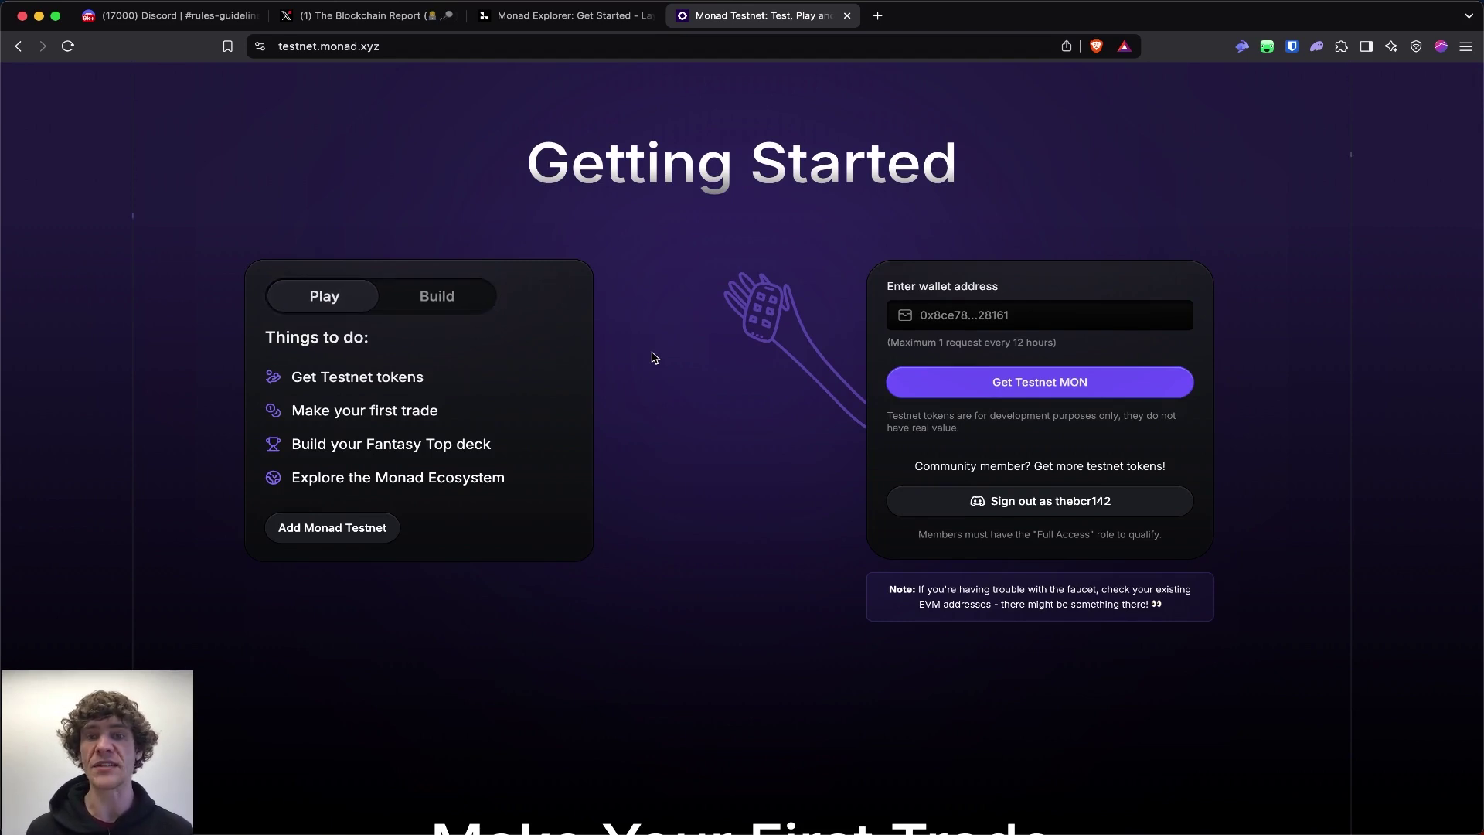
pyautogui.scroll(-2, 653, 359)
pyautogui.scroll(-8, 654, 359)
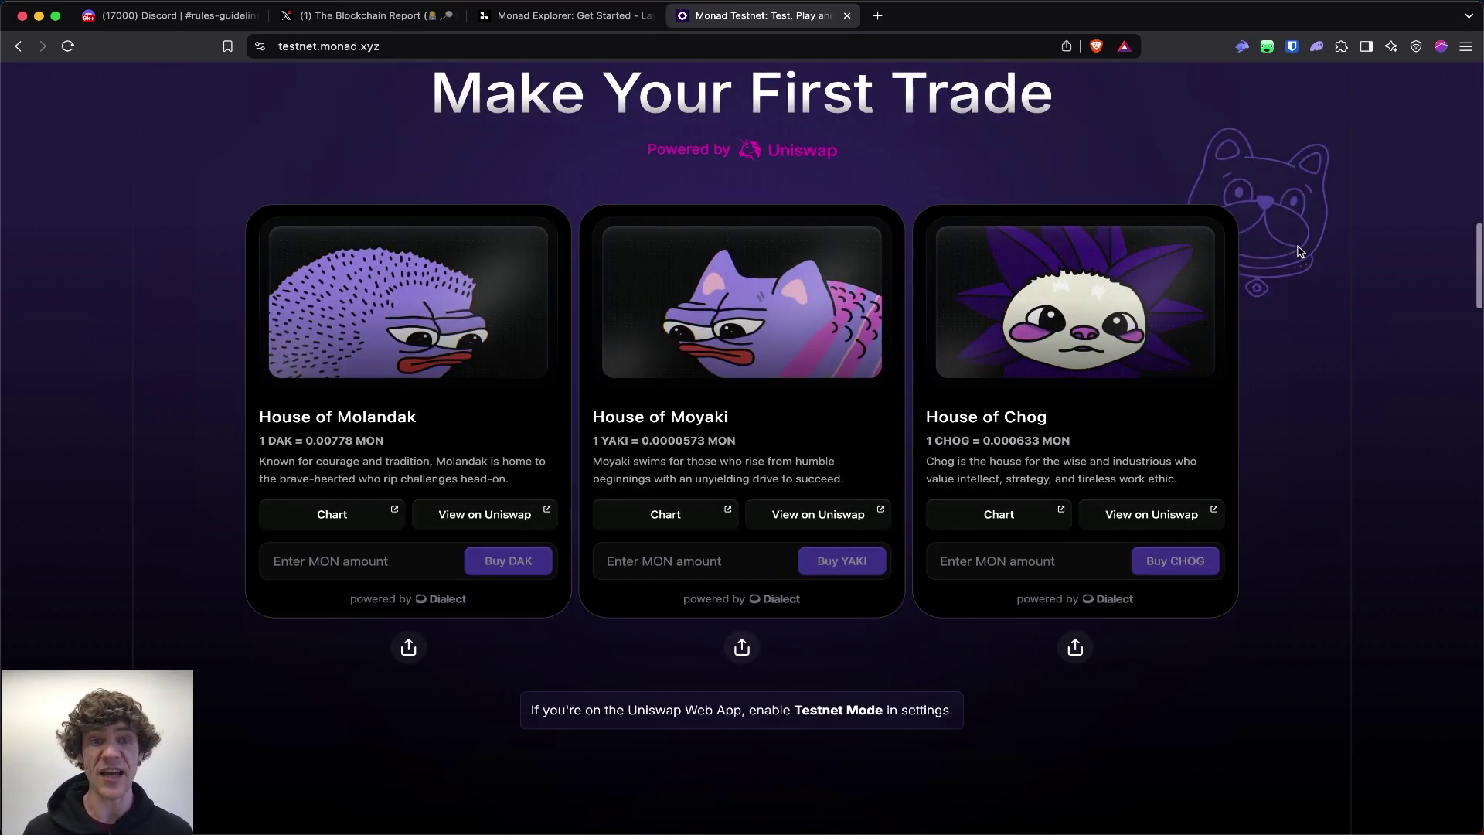
pyautogui.scroll(8, 491, 278)
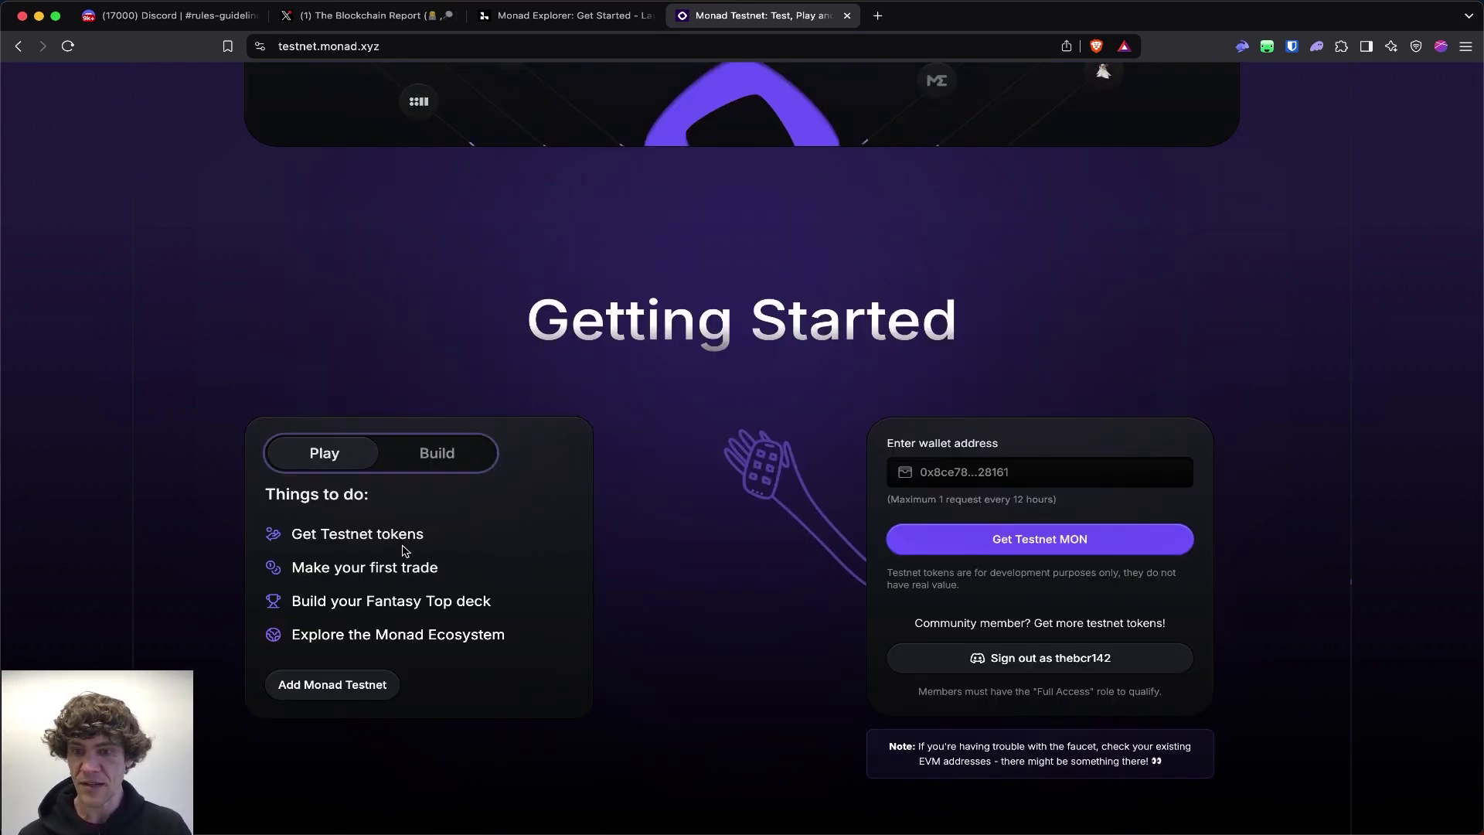
pyautogui.click(435, 454)
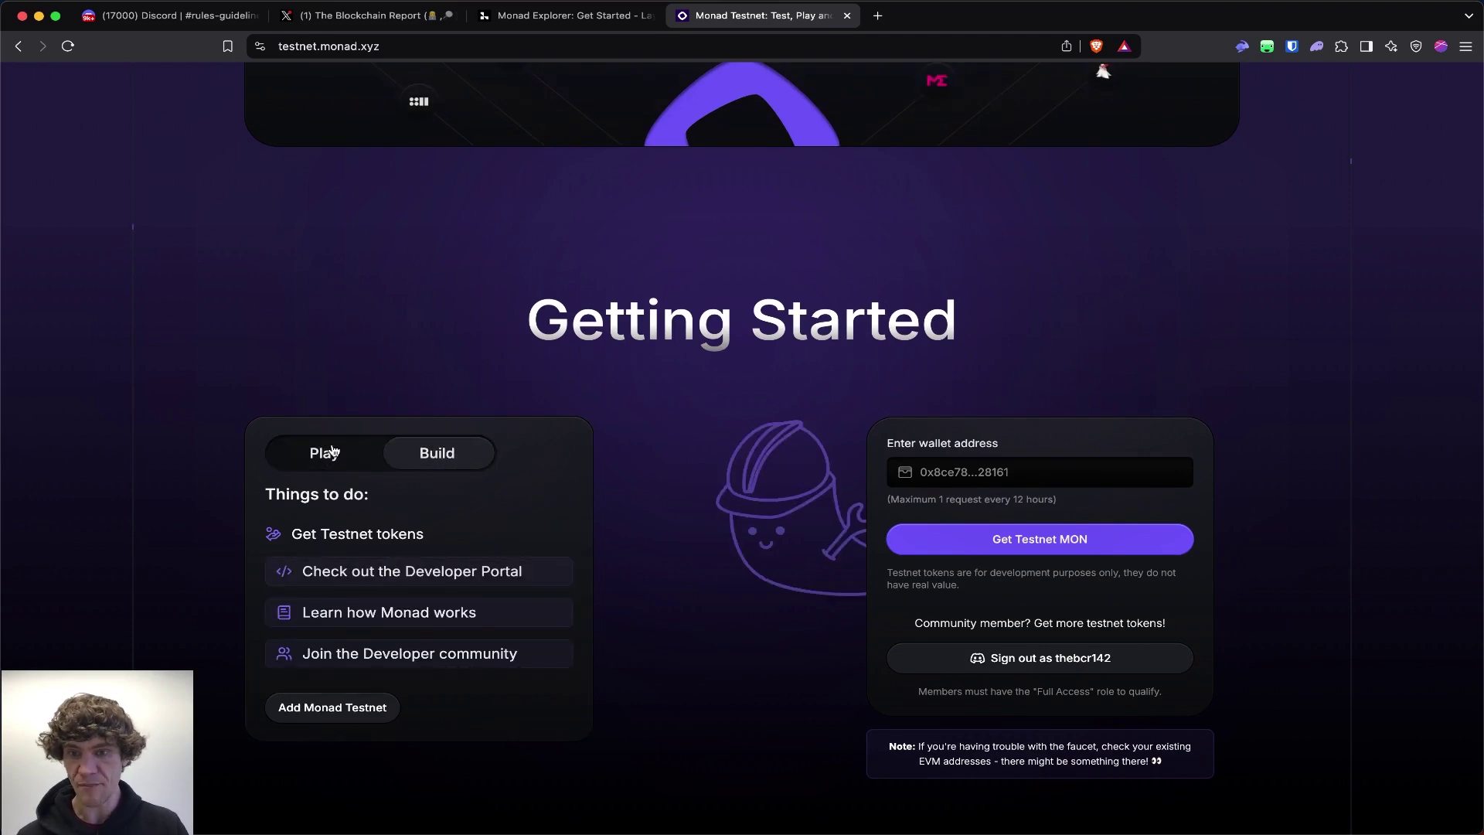
pyautogui.click(409, 573)
# - Switch back to the Play tasks and reach the Make Your First Trade token cards
pyautogui.click(348, 453)
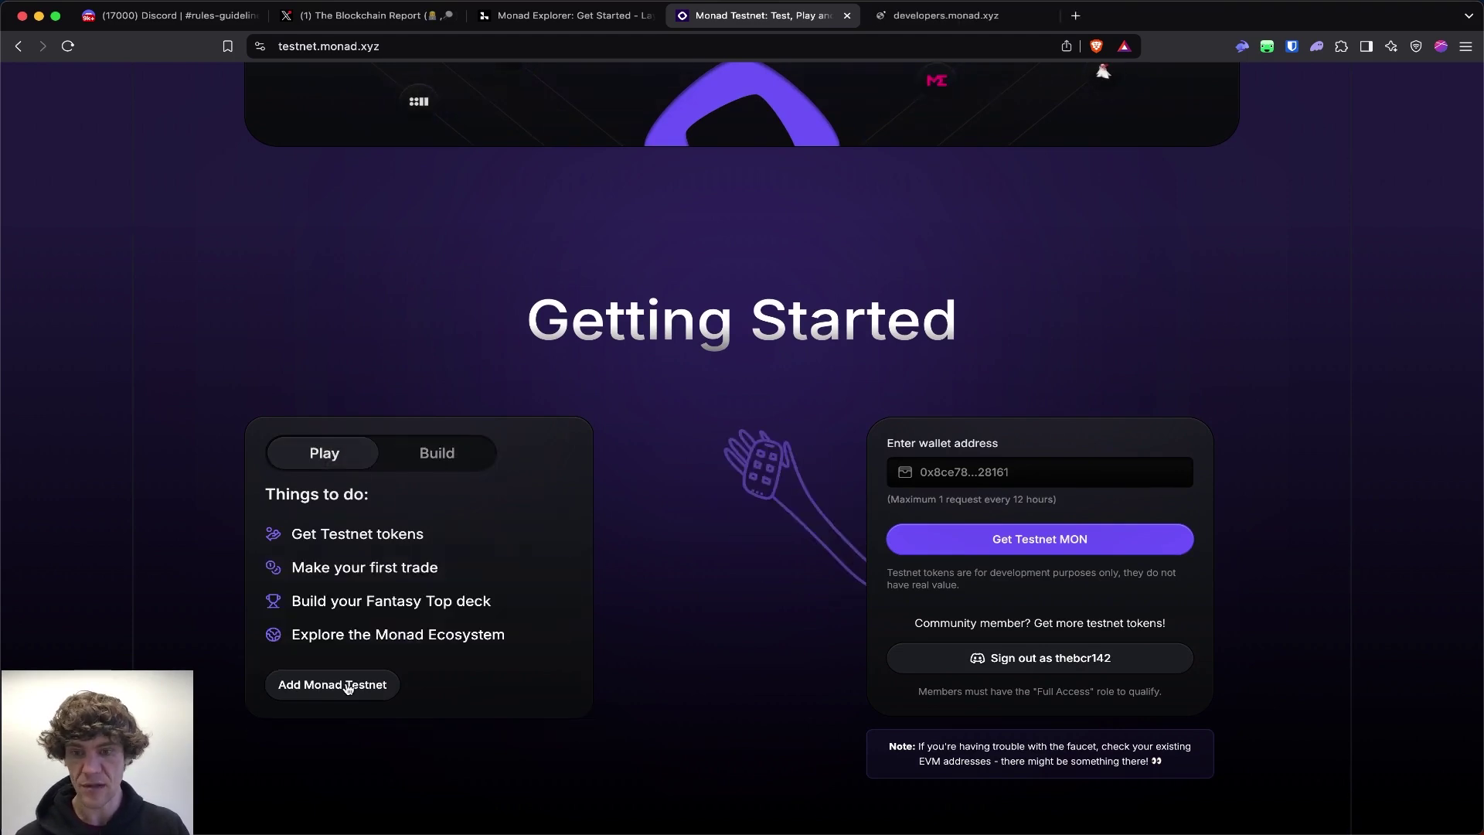
pyautogui.scroll(-2, 716, 546)
pyautogui.scroll(-8, 719, 546)
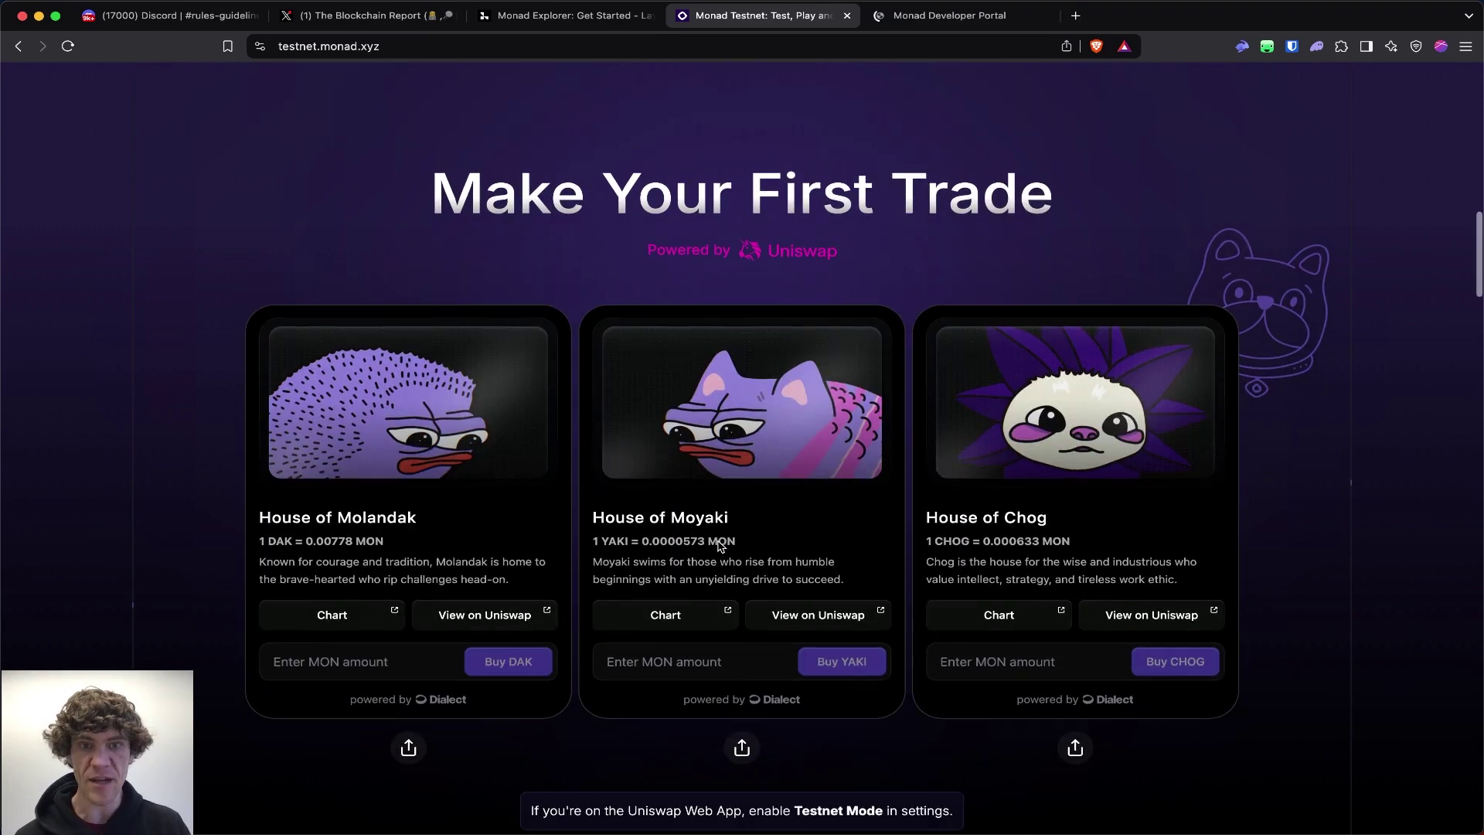
pyautogui.scroll(-2, 719, 546)
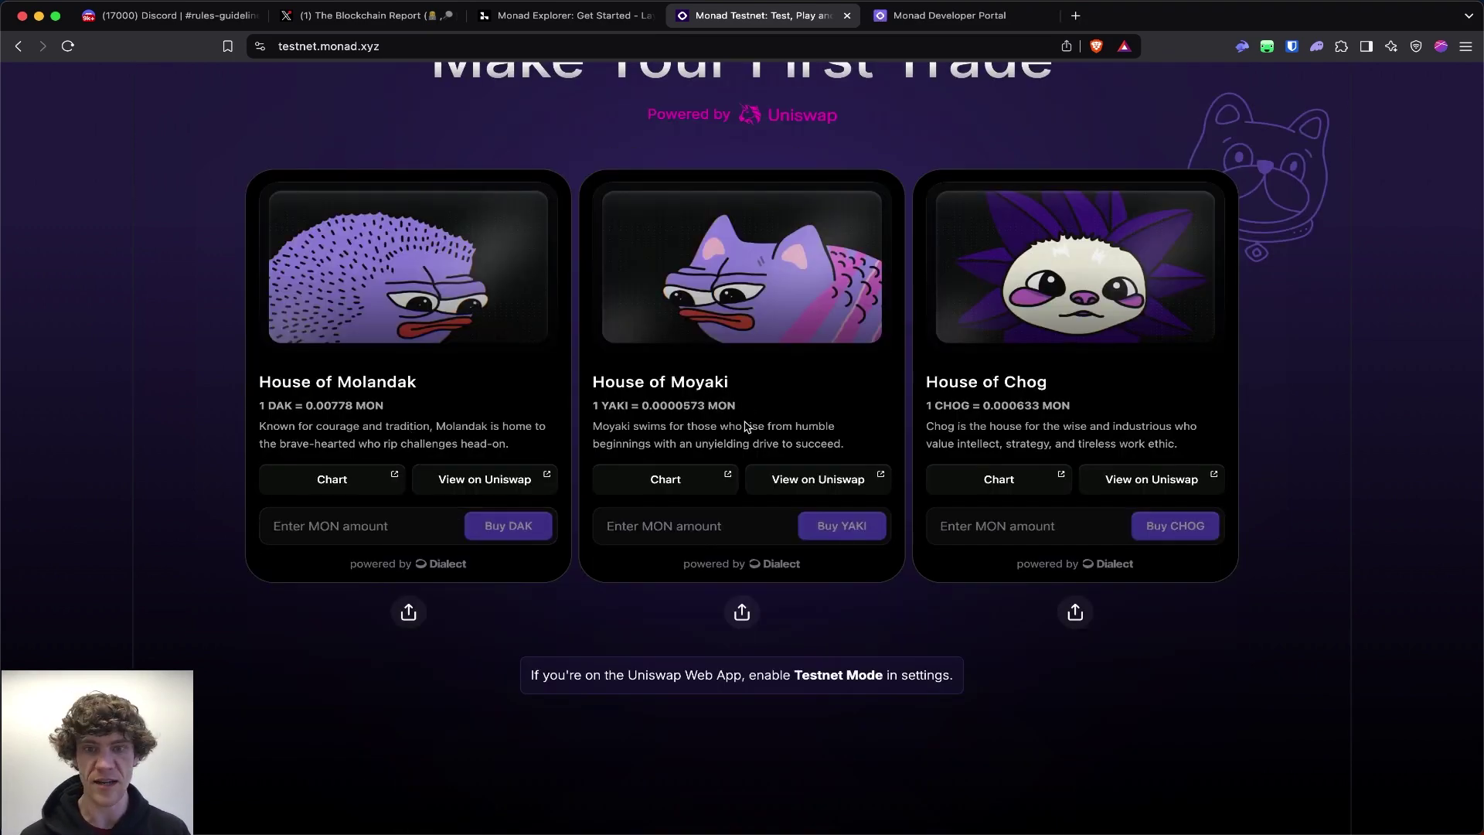
# - Buy DAK with .01 MON, signing the DAK and YAKI swap transactions
pyautogui.click(532, 528)
pyautogui.write('.01')
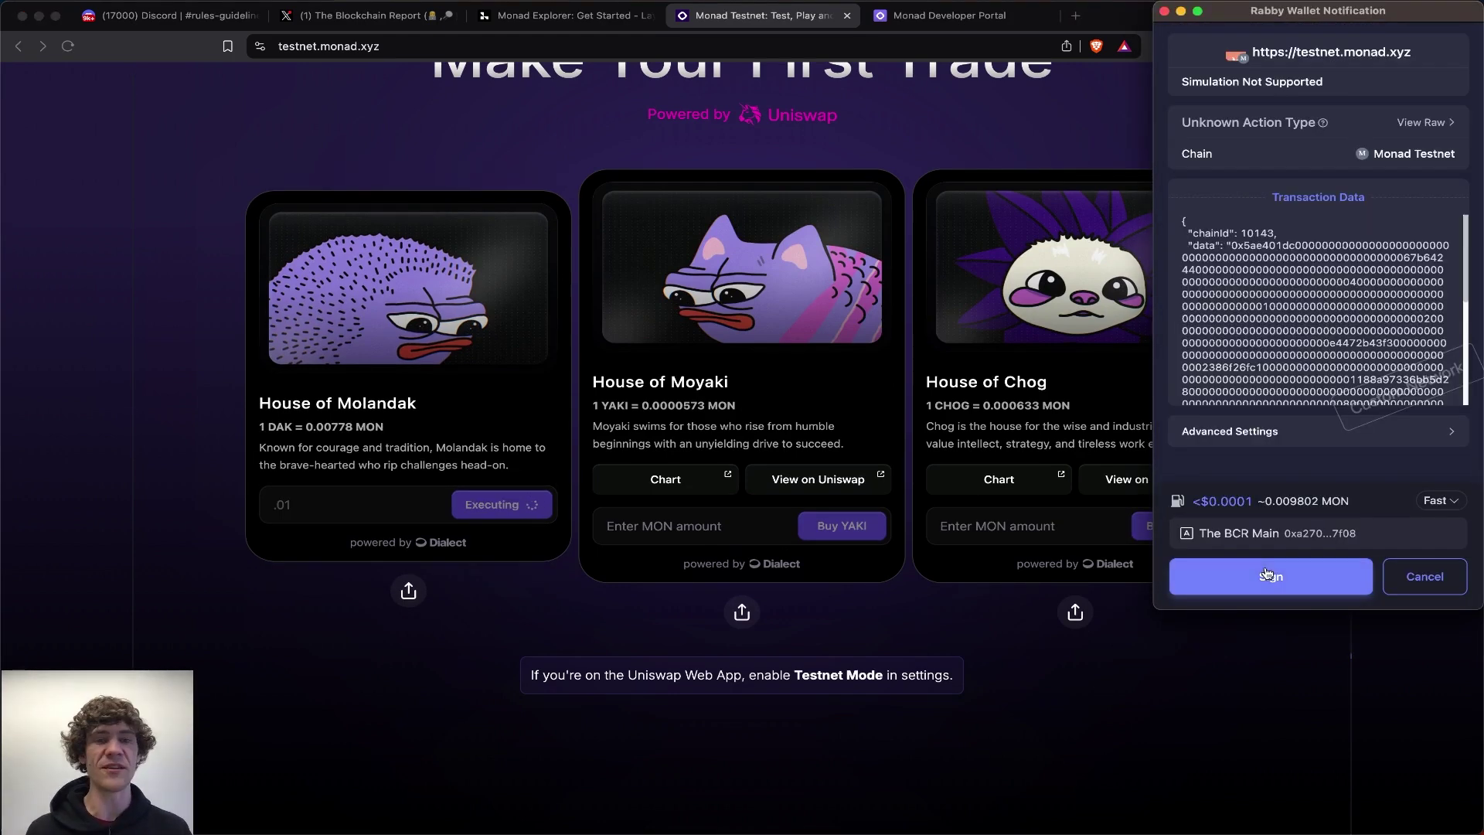
pyautogui.click(1269, 573)
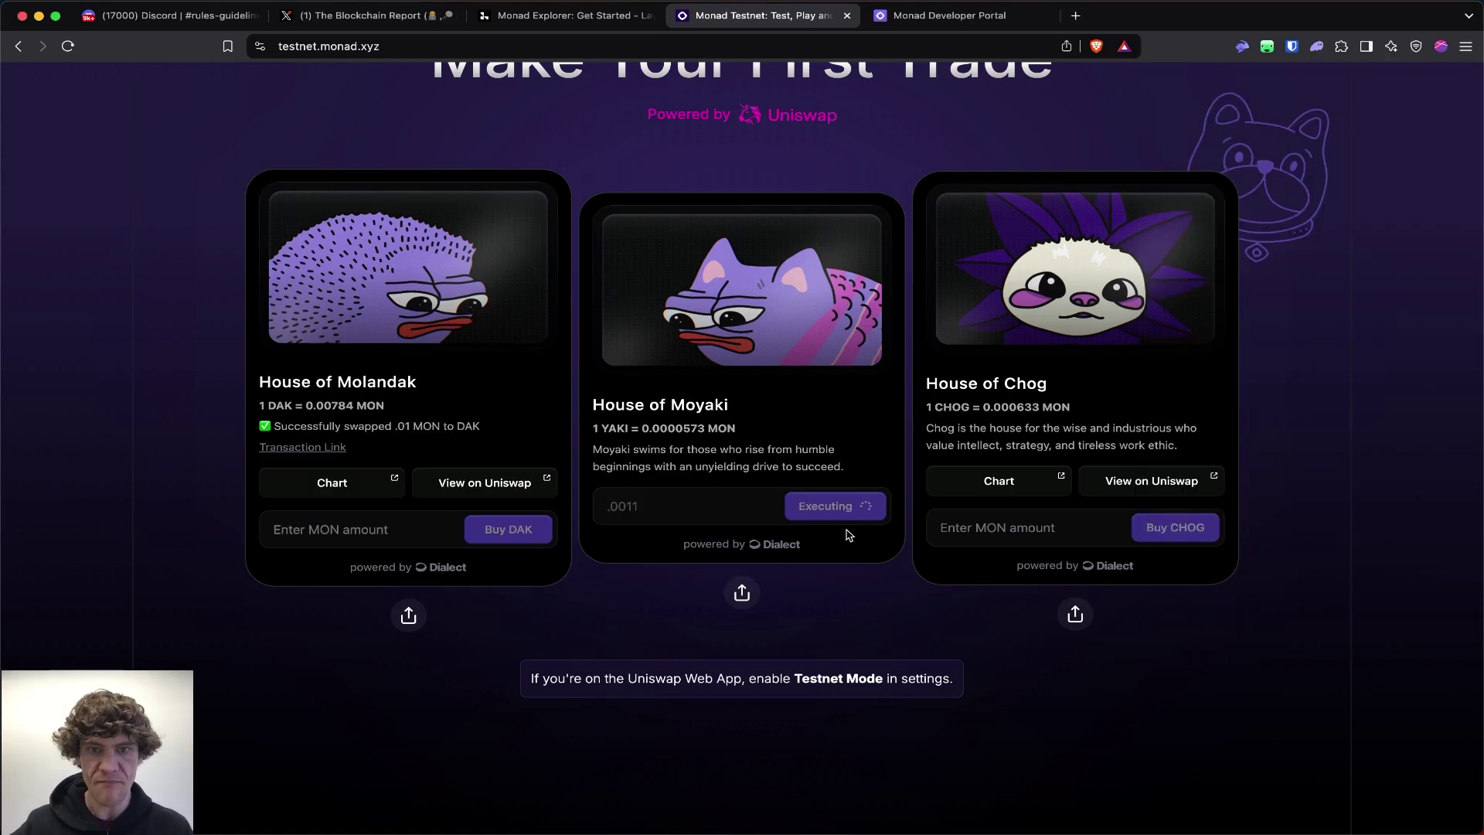
pyautogui.click(1265, 575)
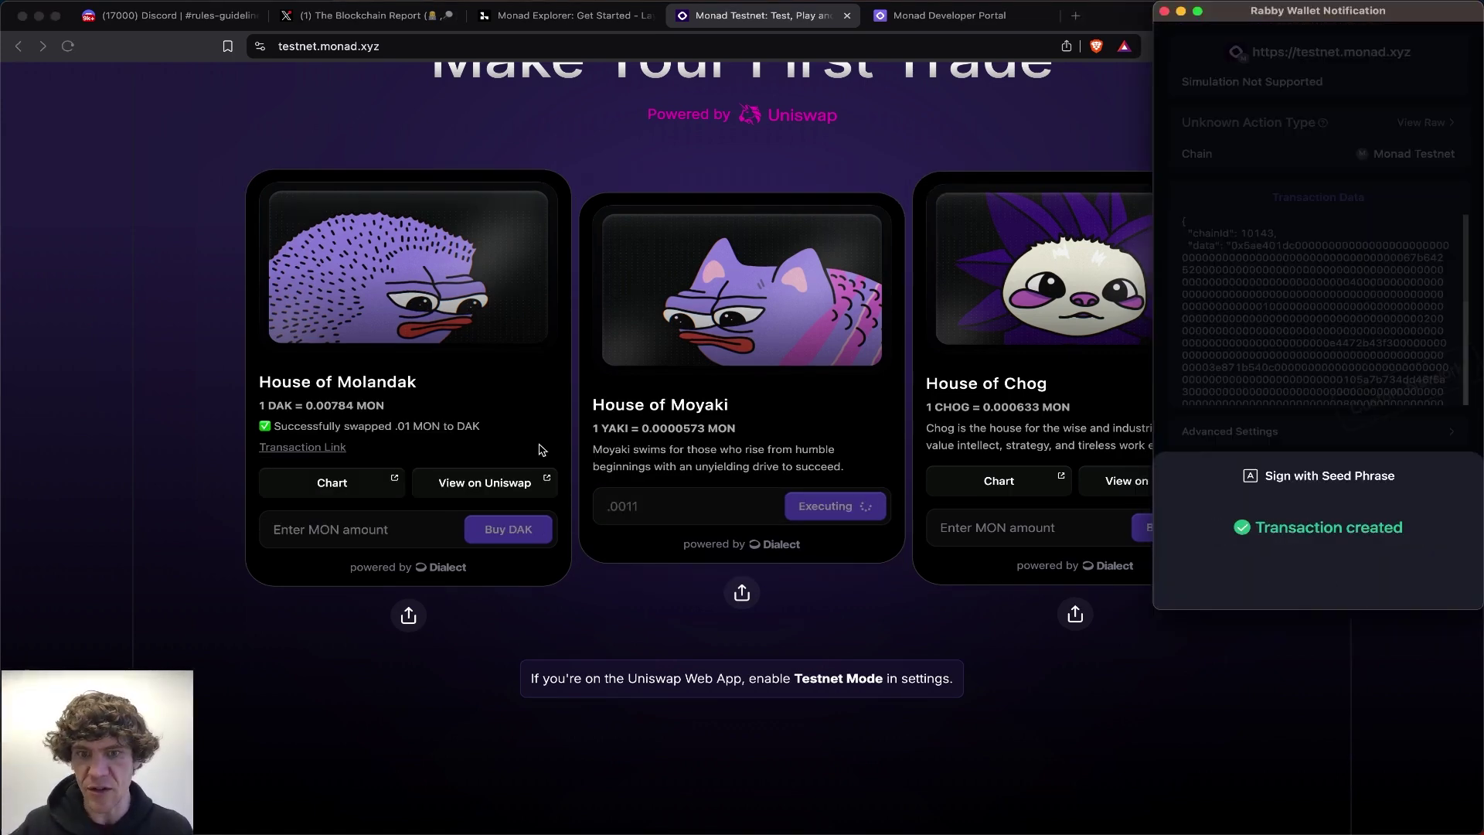
# - Buy CHOG with .001 MON and sign the swap
pyautogui.click(1028, 528)
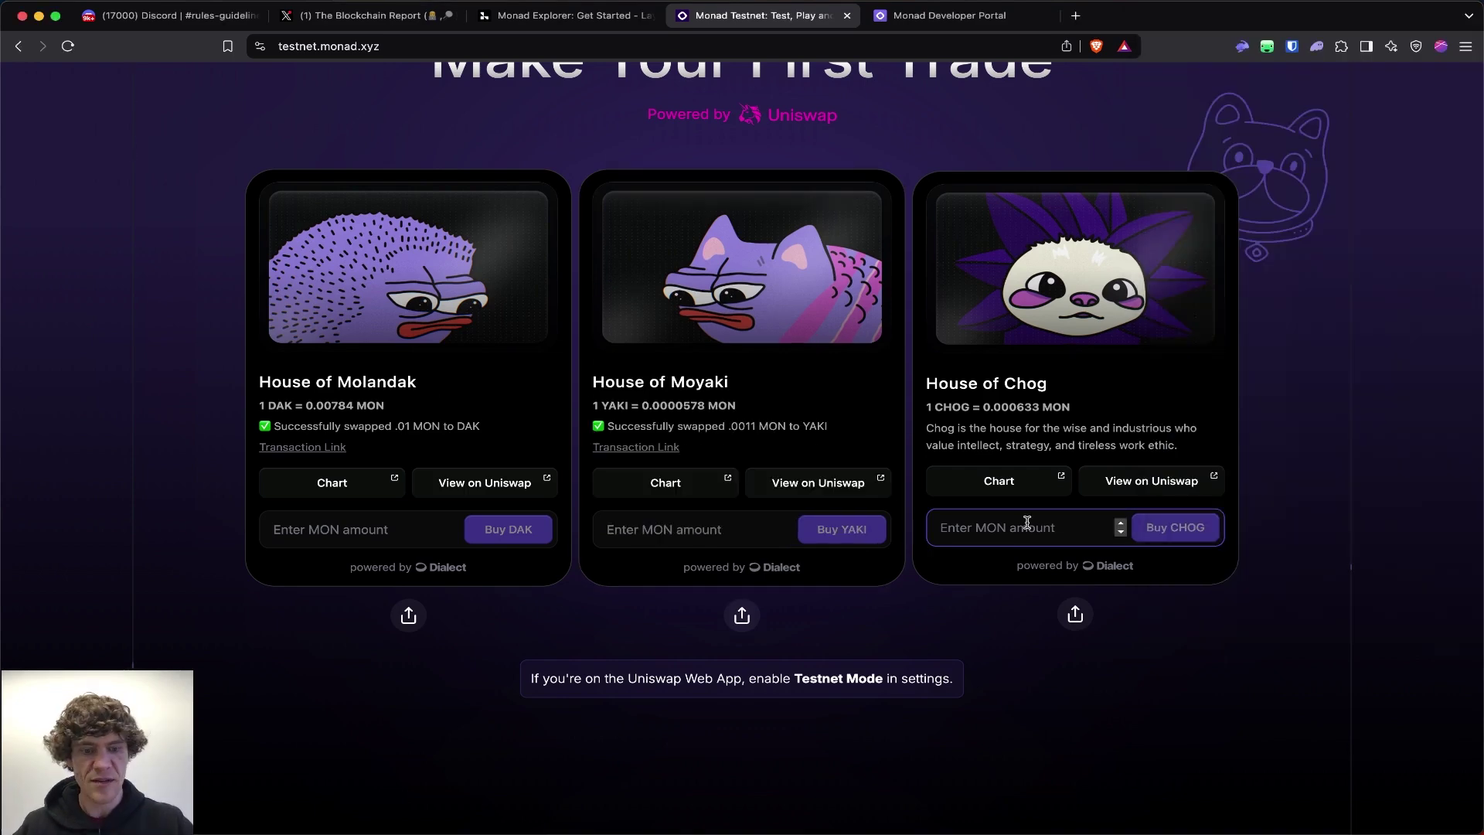
pyautogui.write('.001')
pyautogui.press('Return')
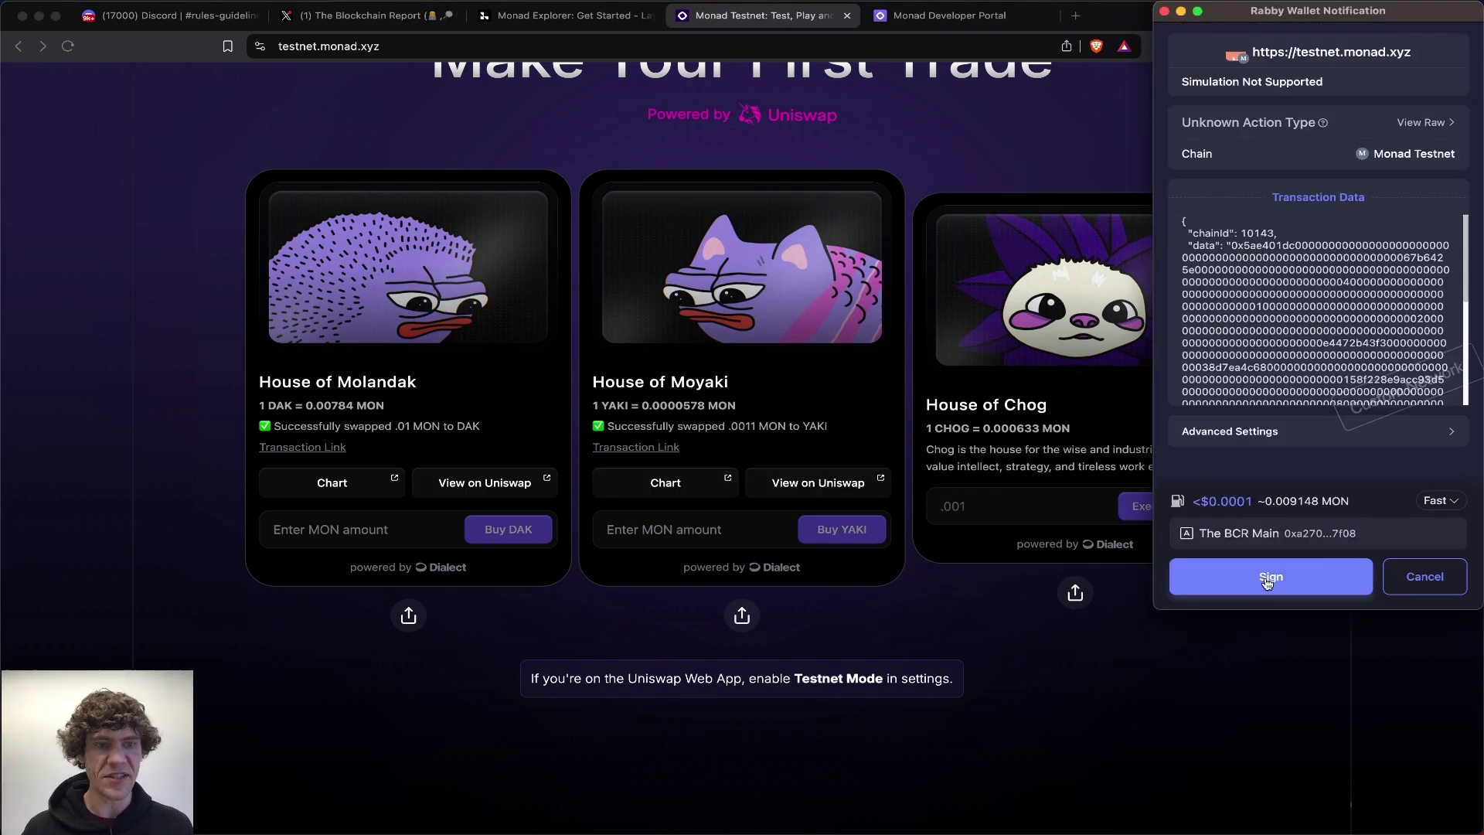
pyautogui.click(1268, 581)
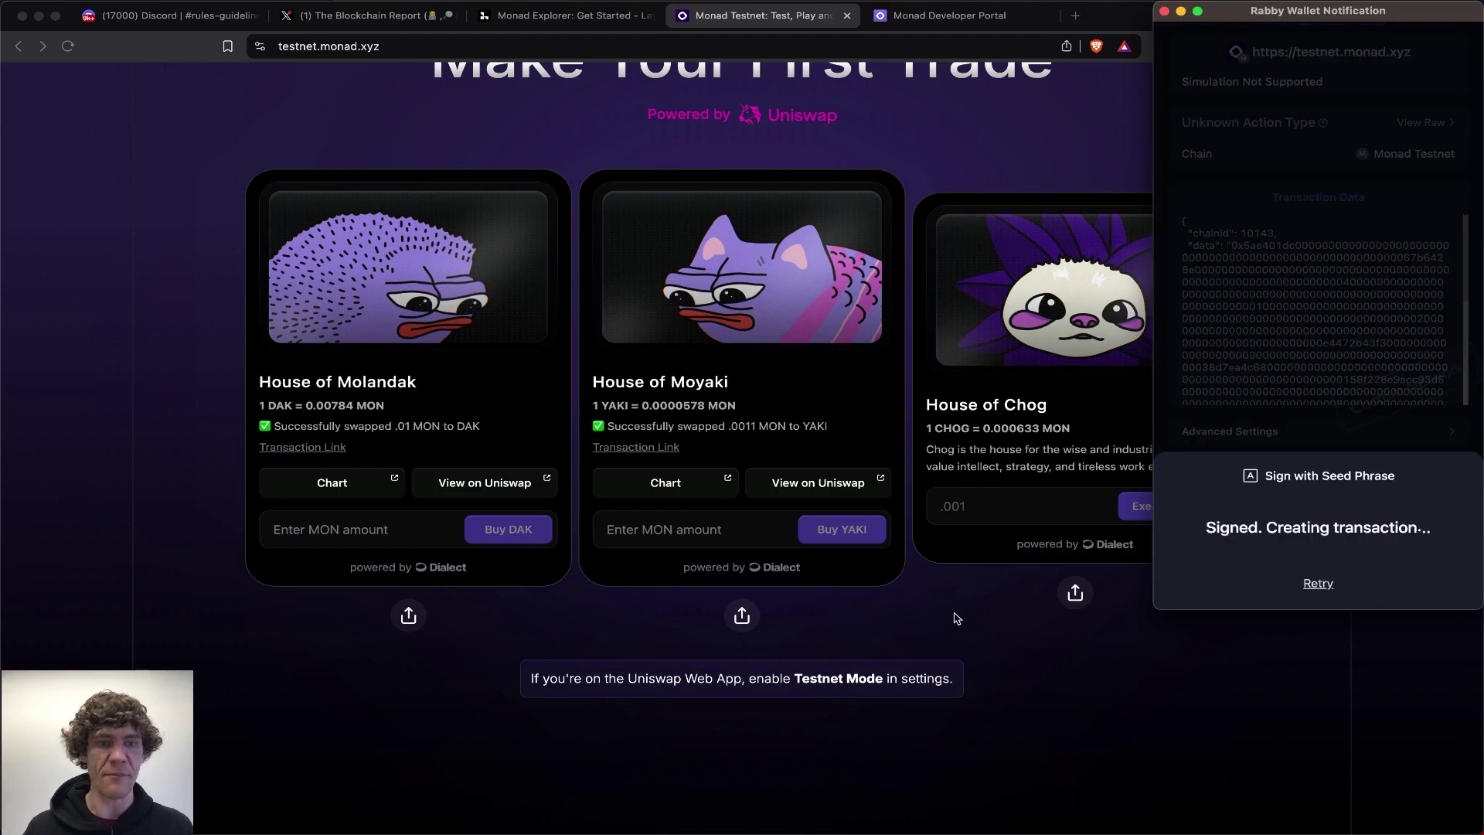
# - Browse the App Hub and Communities sections, then return to the Layer3 quest
pyautogui.scroll(-10, 957, 618)
pyautogui.scroll(-6, 957, 618)
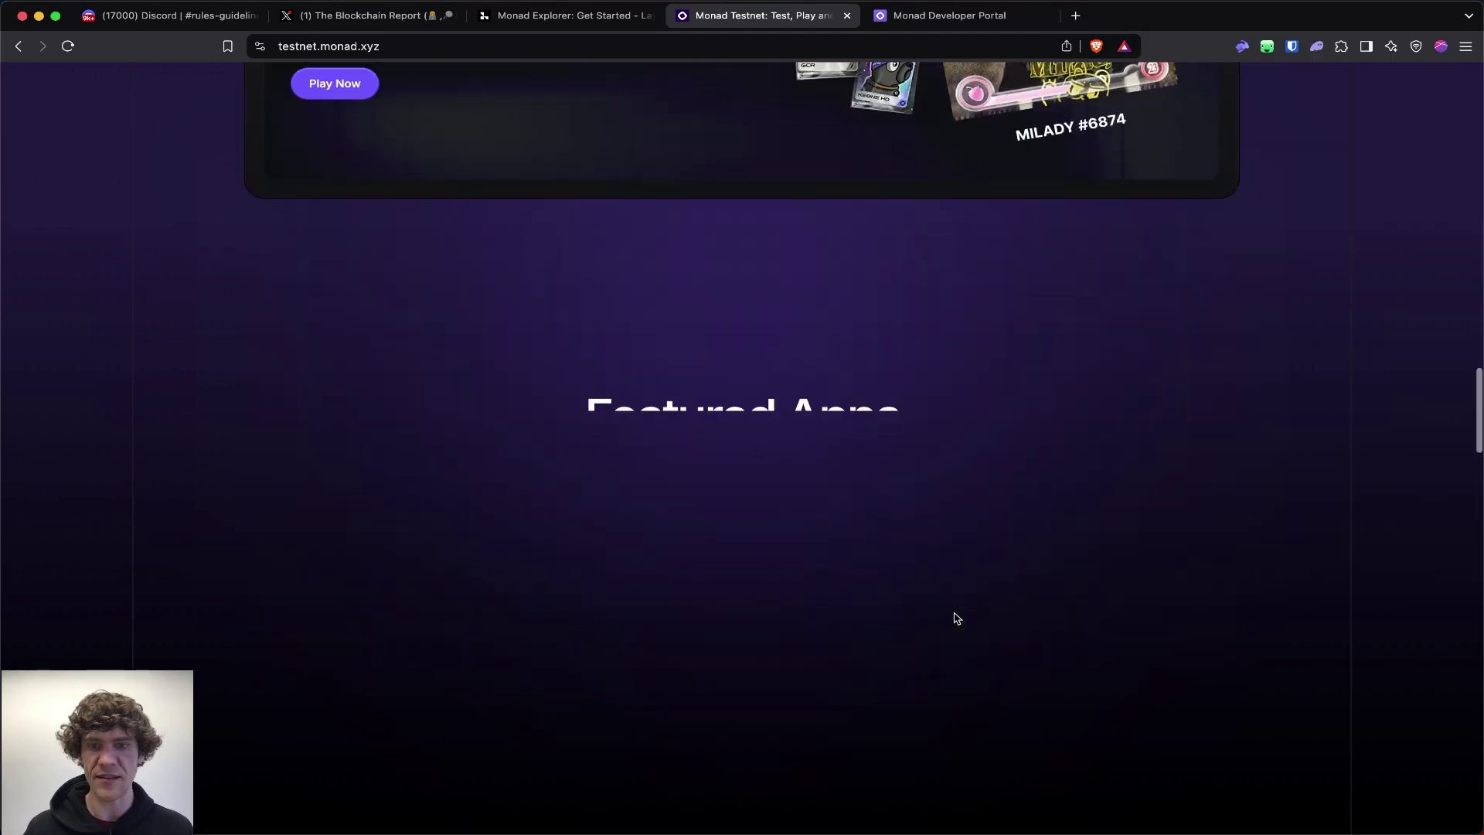
pyautogui.scroll(-5, 956, 618)
pyautogui.scroll(-9, 957, 619)
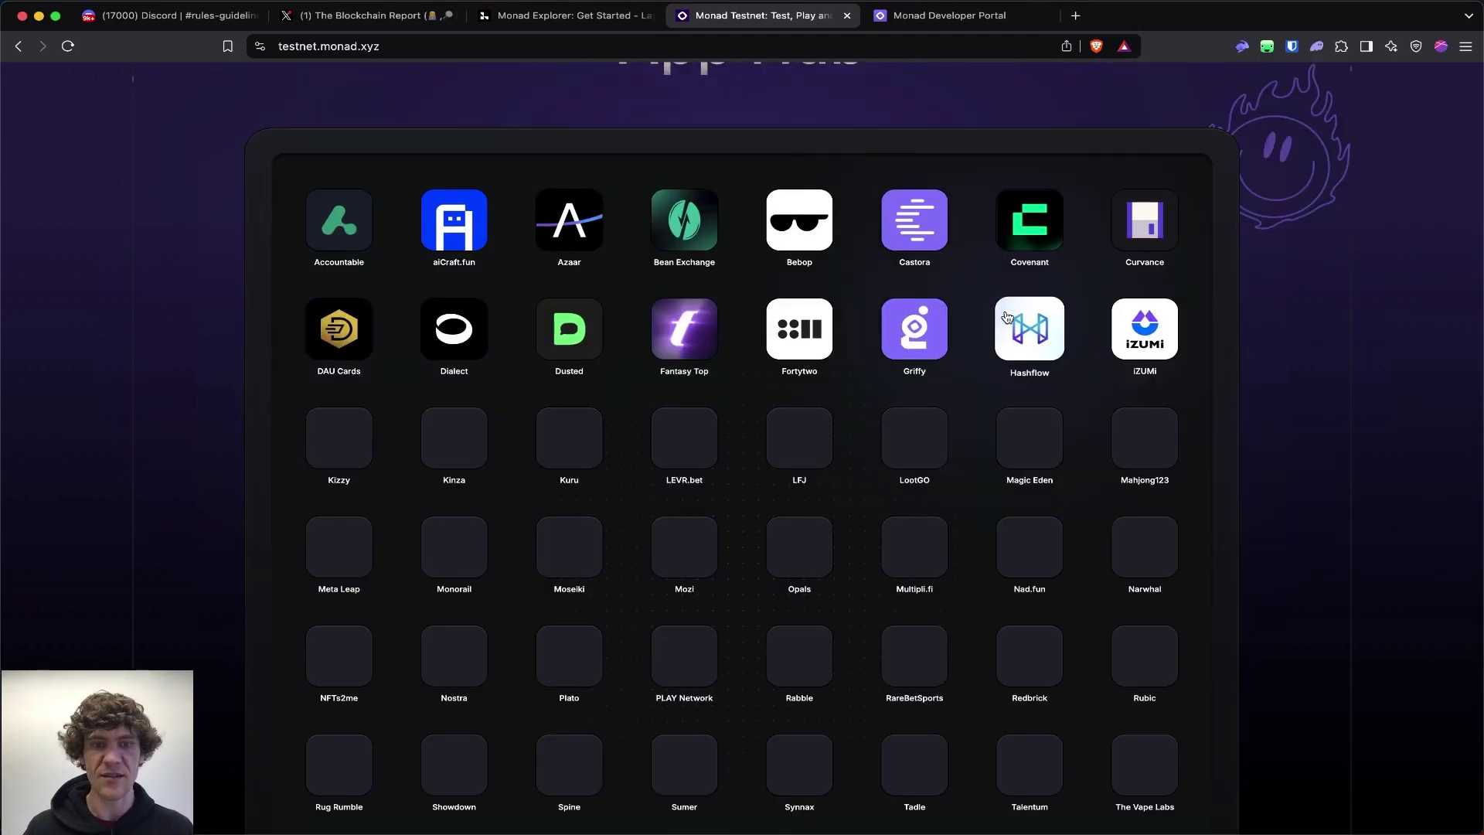
pyautogui.scroll(-15, 1007, 317)
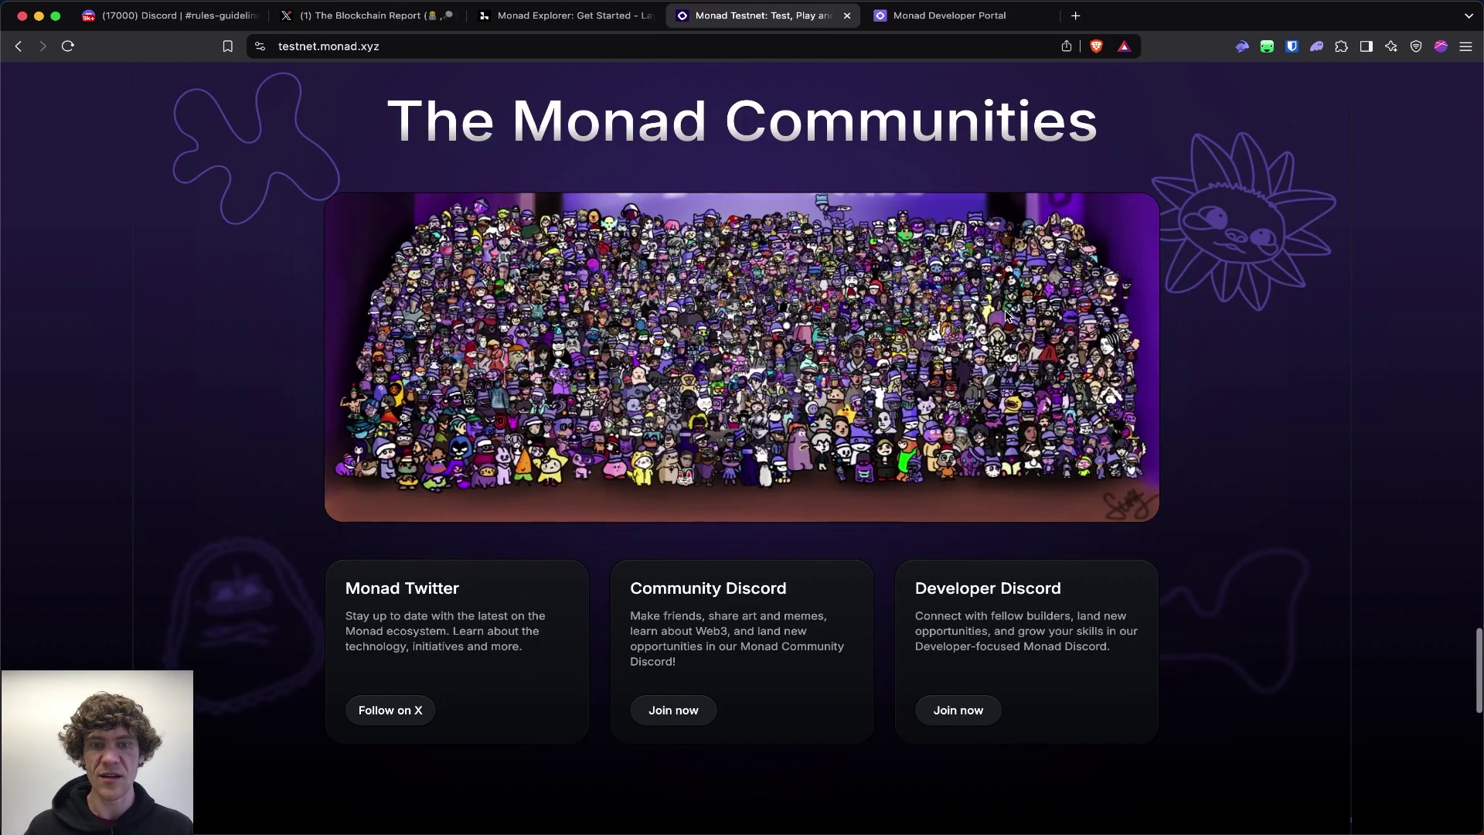
pyautogui.scroll(10, 1008, 317)
pyautogui.hotkey('ctrl', 'shift', 'Tab')
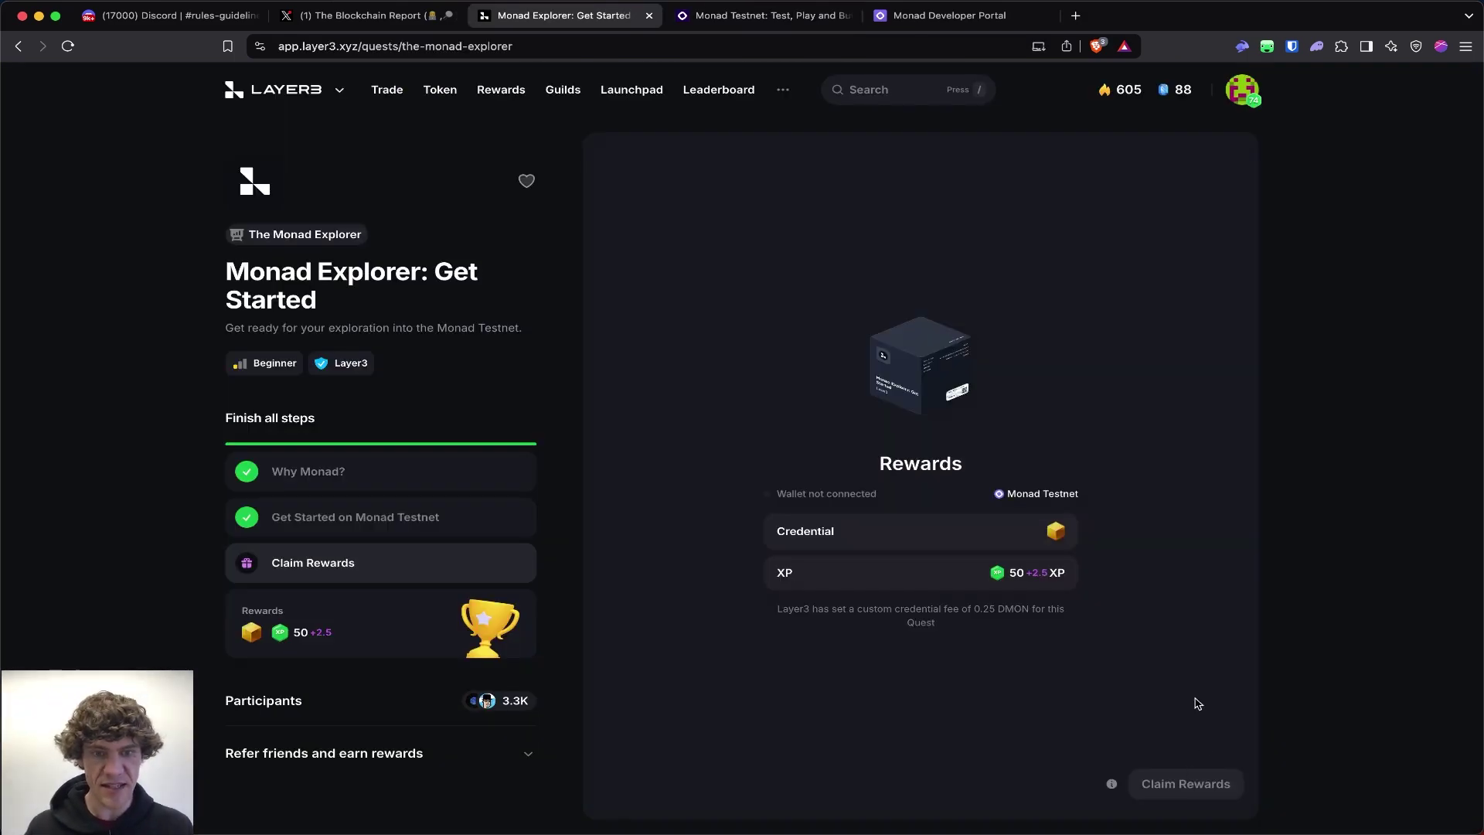
# - Connect the wallet on Layer3, then open the NFT mints and Monad ecosystem posts in separate tabs
pyautogui.click(1441, 461)
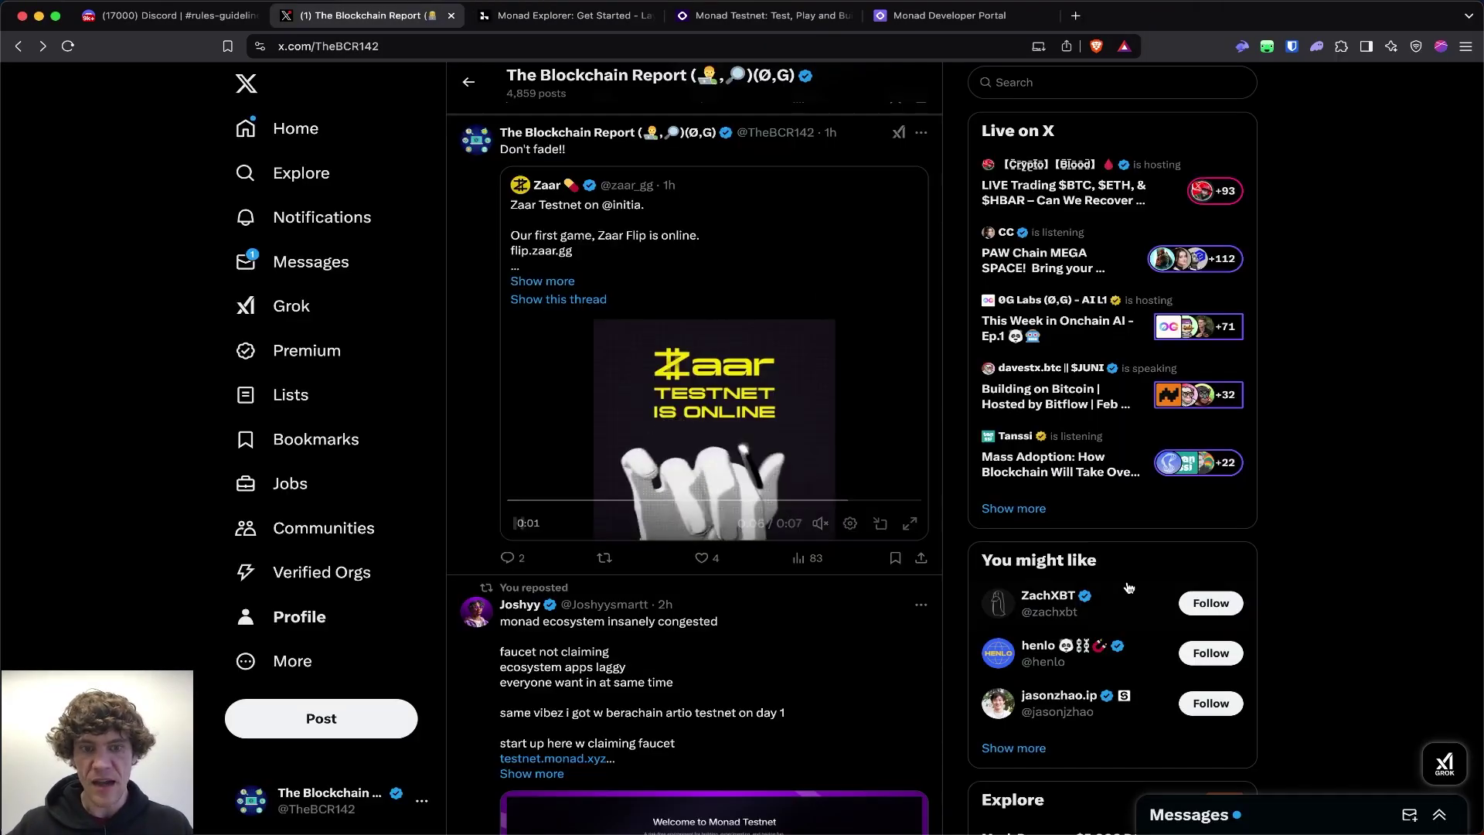
pyautogui.hotkey('ctrl', 'shift', 'Tab')
pyautogui.scroll(-10, 1128, 587)
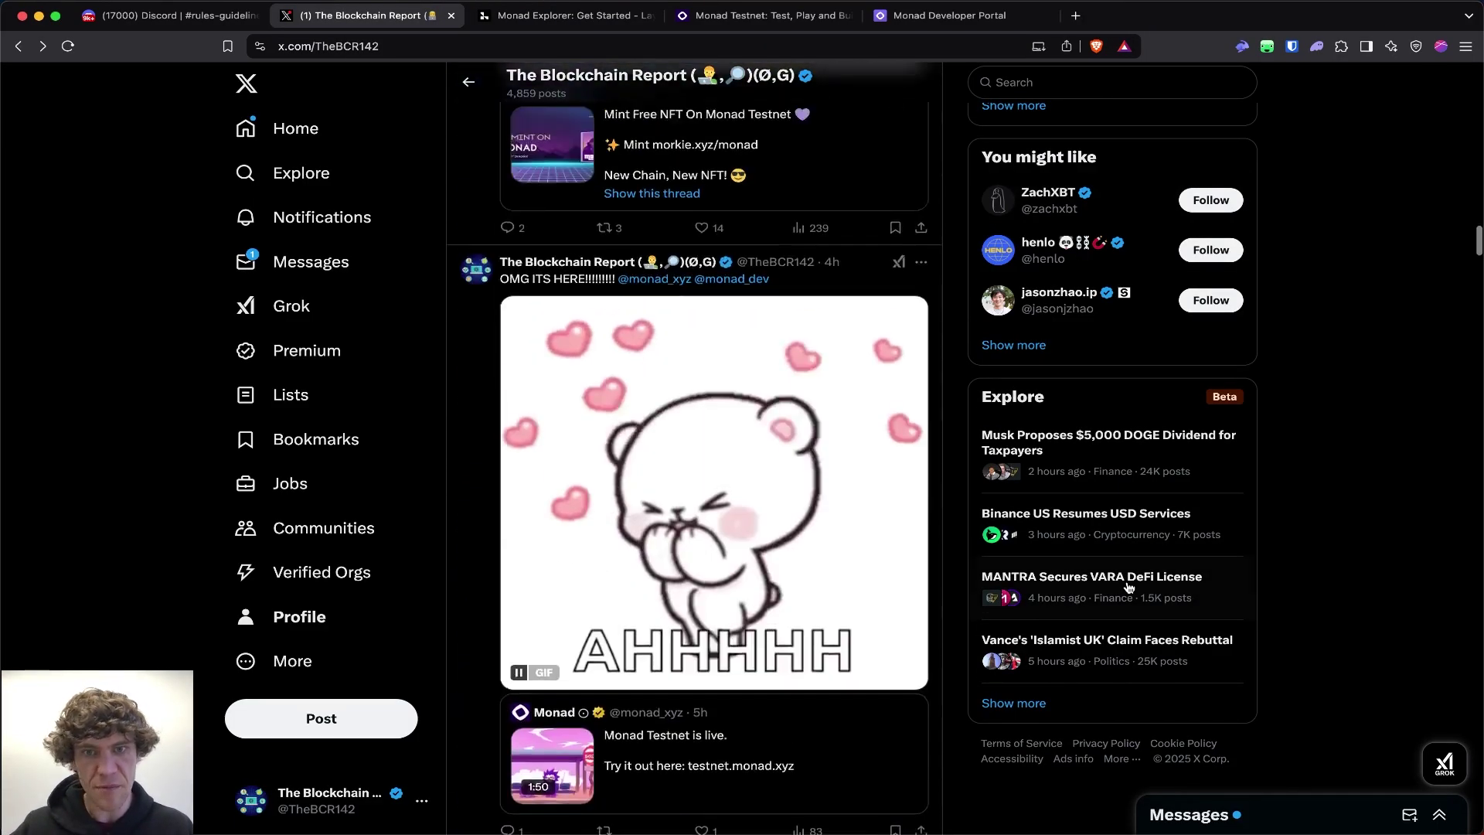
pyautogui.scroll(3, 1129, 587)
pyautogui.scroll(10, 1129, 587)
pyautogui.scroll(5, 765, 176)
pyautogui.keyDown('super'); pyautogui.click(804, 276); pyautogui.keyUp('super')
pyautogui.scroll(8, 804, 275)
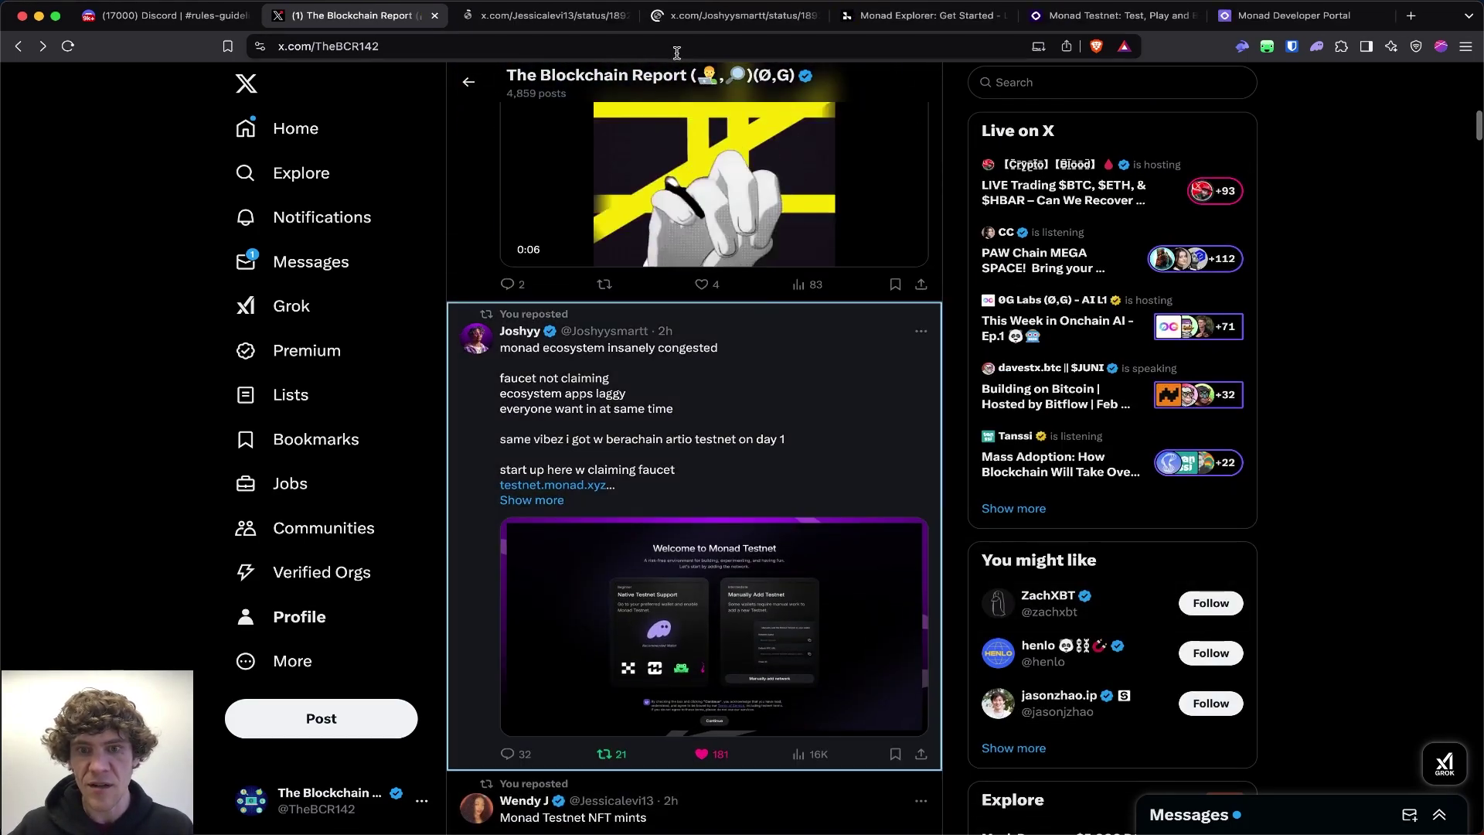
pyautogui.keyDown('super'); pyautogui.click(695, 418); pyautogui.keyUp('super')
# - Switch to Monad Testnet, claim the quest rewards and sign the transaction
pyautogui.click(920, 15)
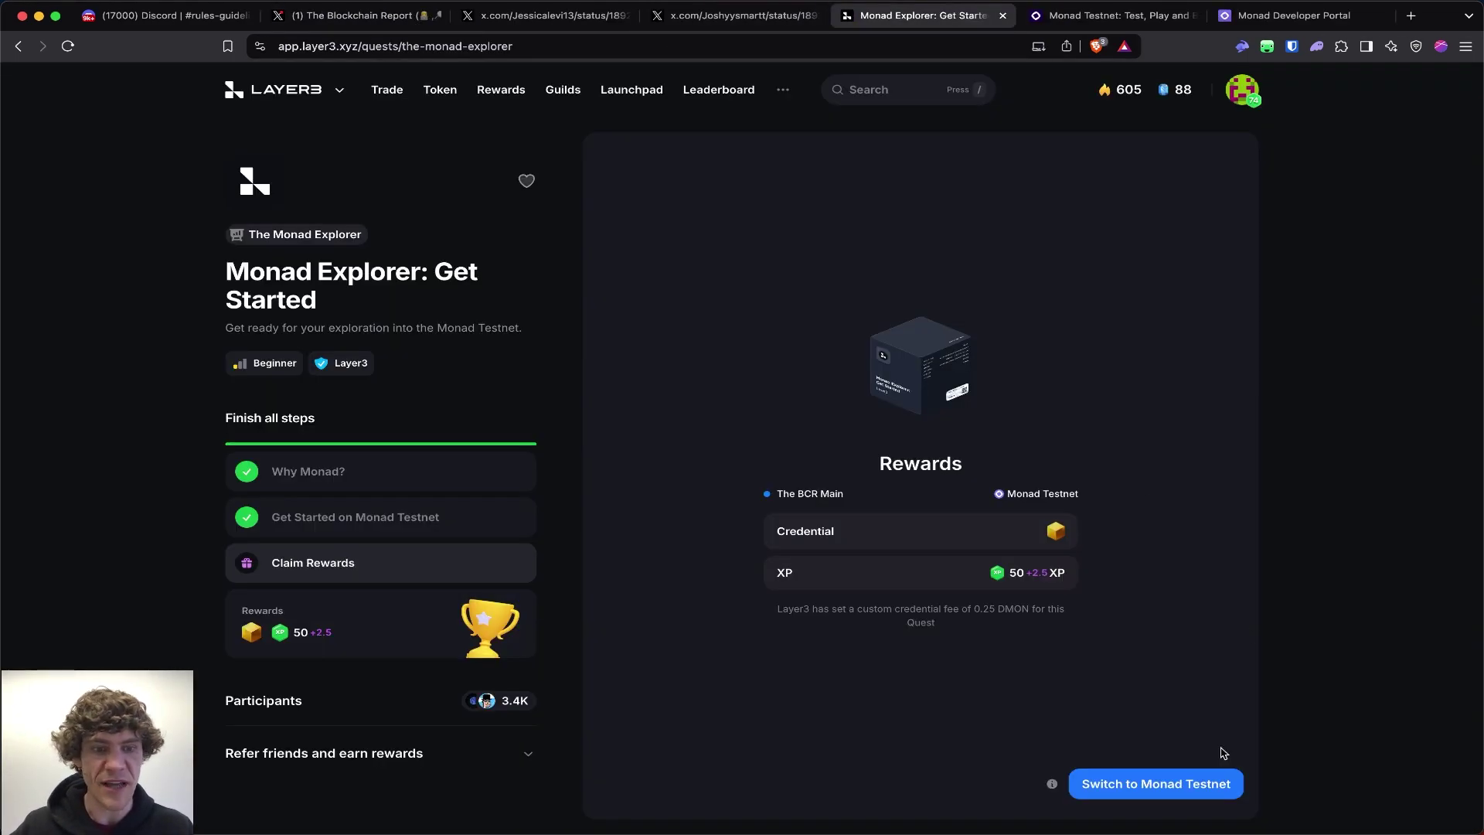
pyautogui.click(1191, 785)
pyautogui.click(1225, 577)
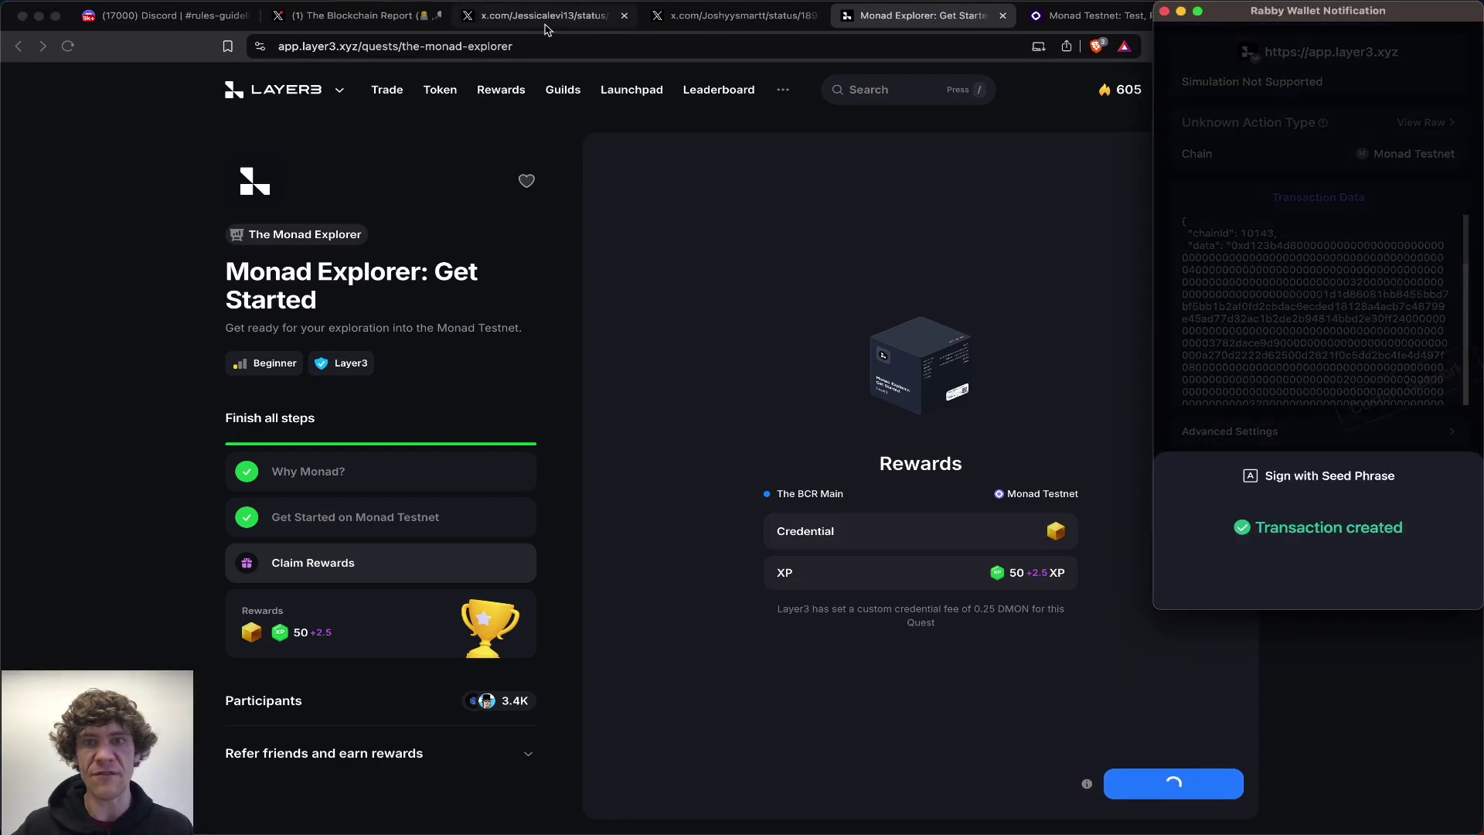
pyautogui.click(545, 23)
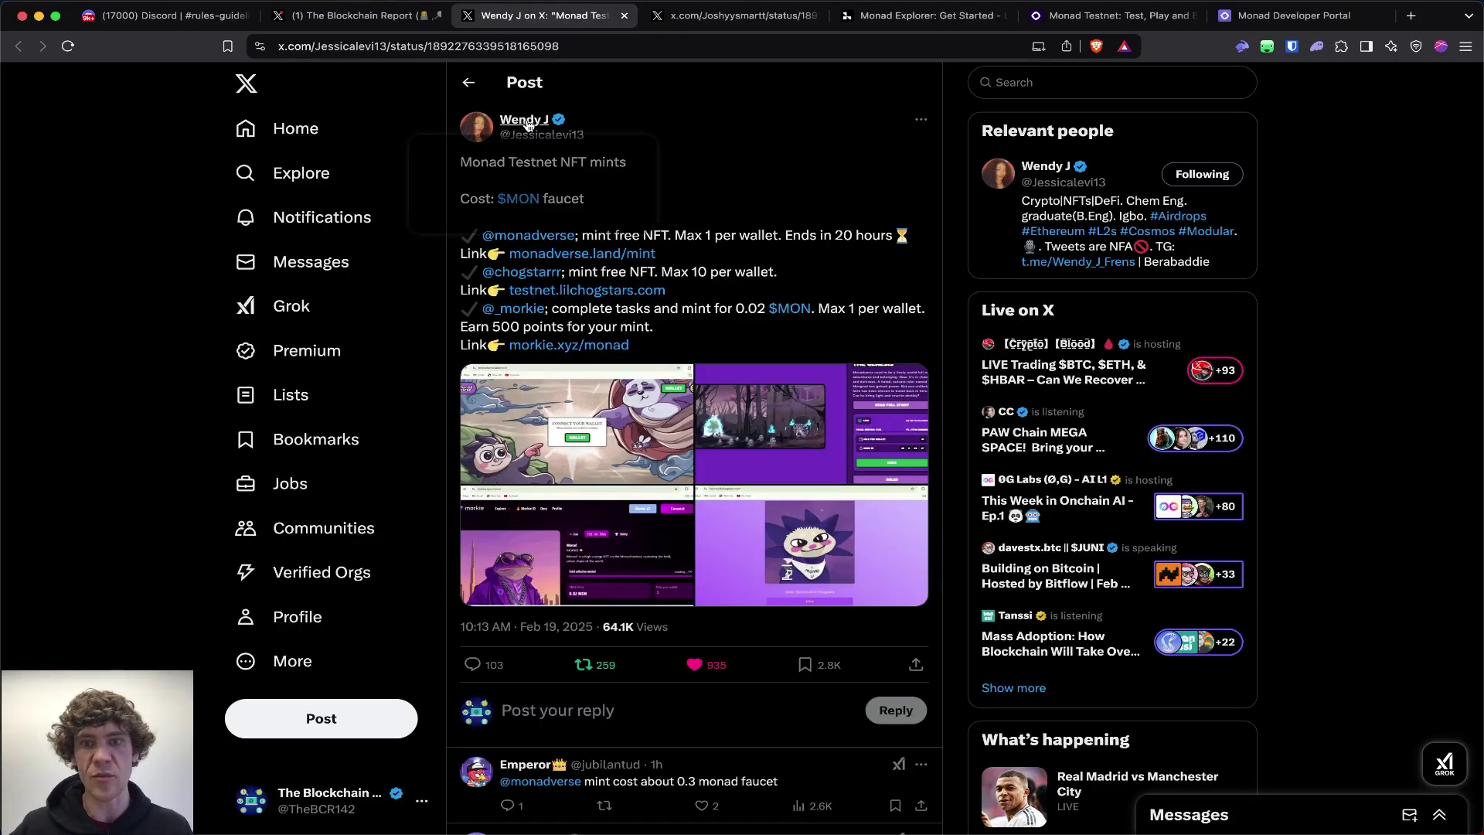
pyautogui.hotkey('ctrl', 'Tab')
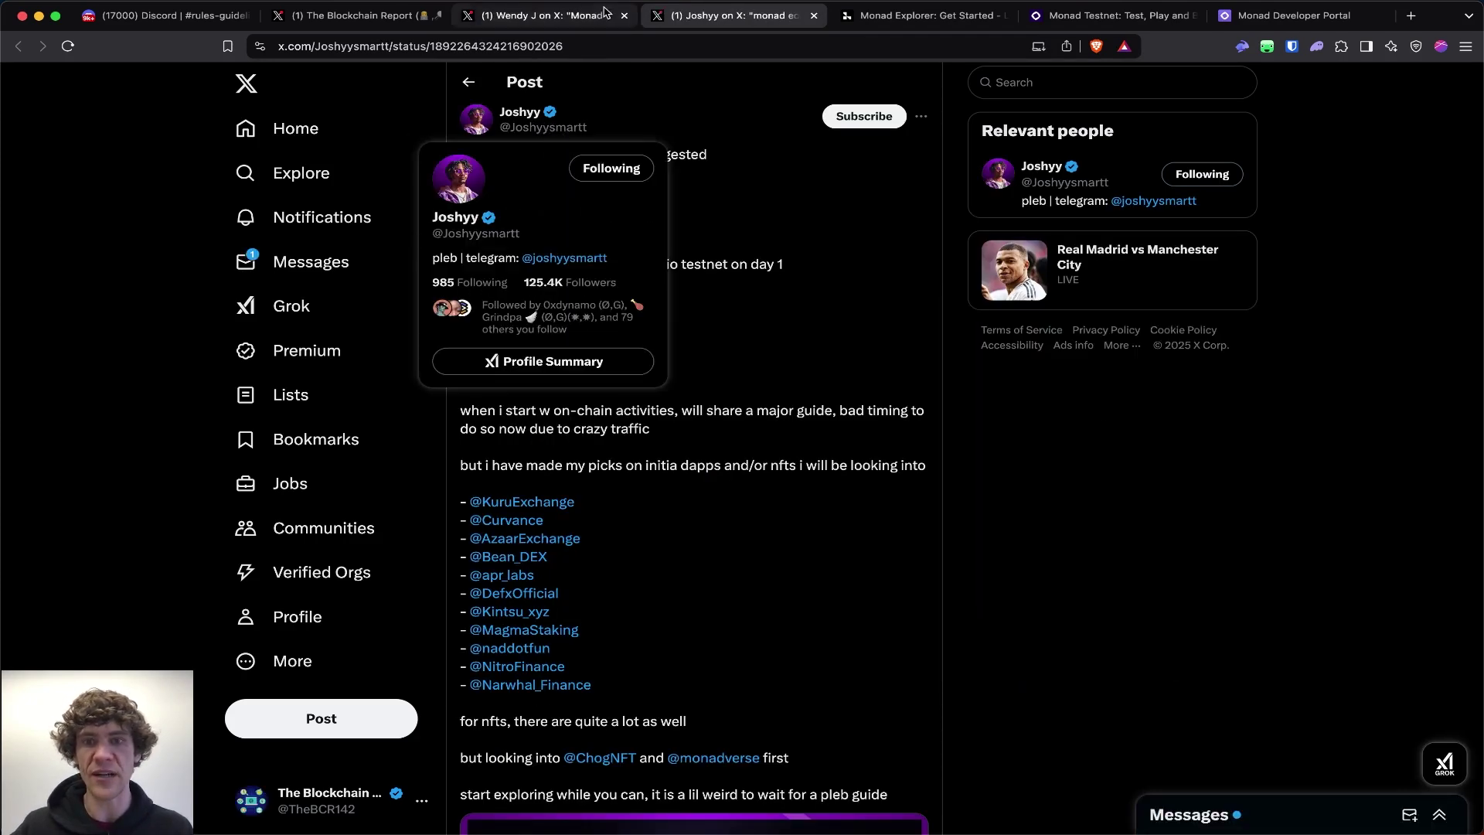
pyautogui.click(545, 15)
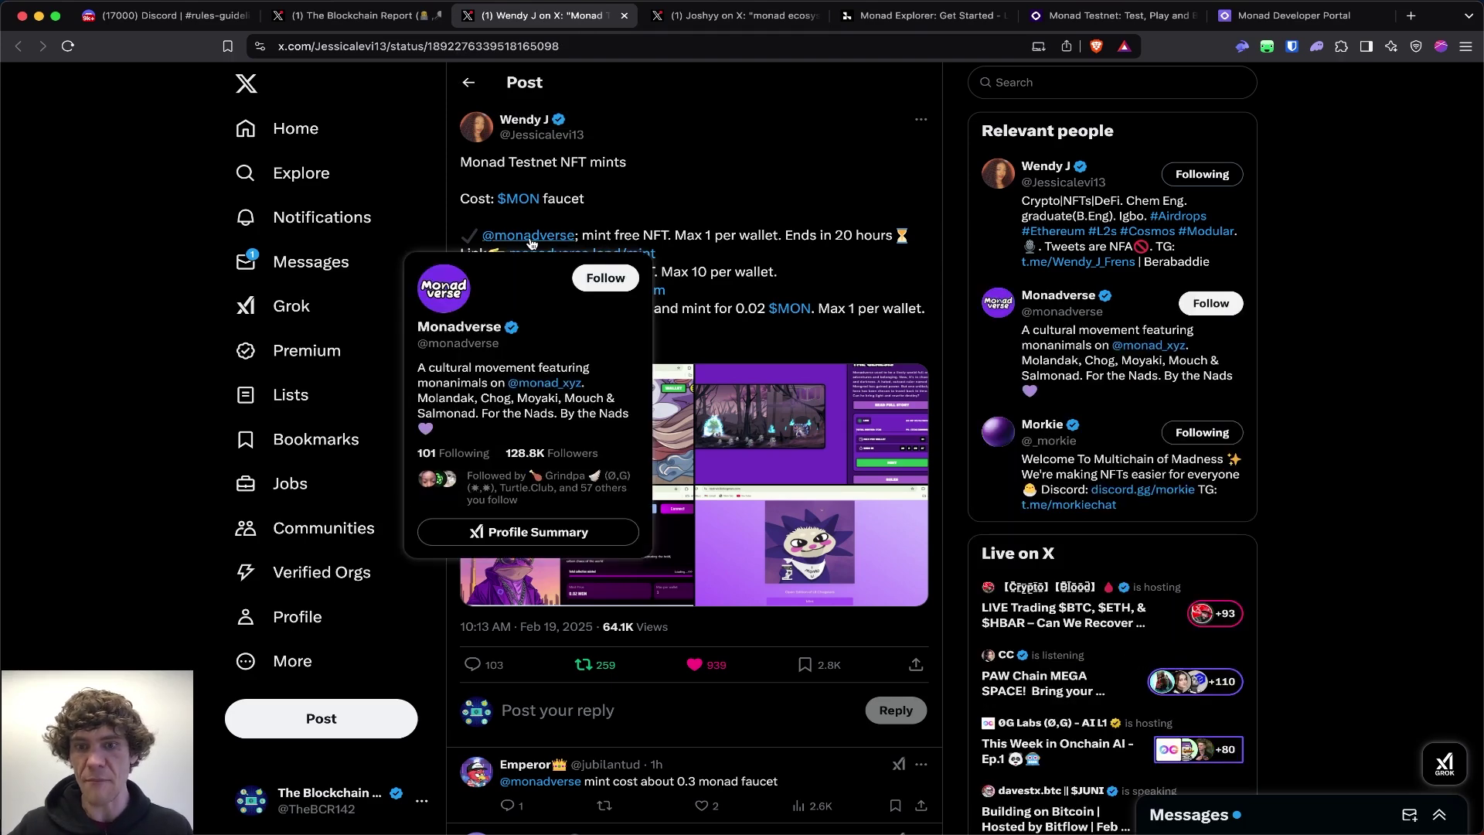
pyautogui.keyDown('super'); pyautogui.click(531, 241); pyautogui.keyUp('super')
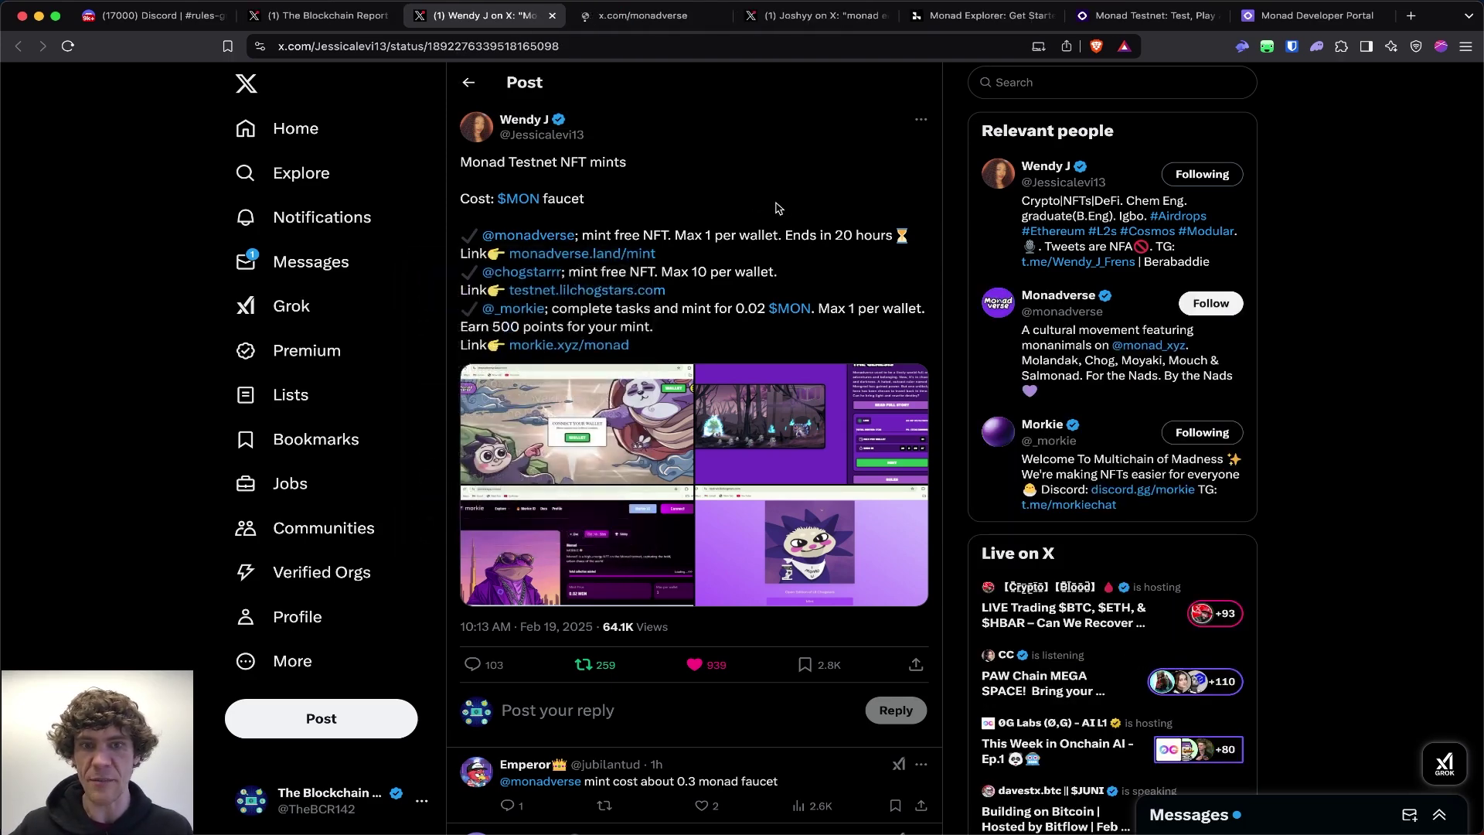
pyautogui.keyDown('super'); pyautogui.click(522, 272); pyautogui.keyUp('super')
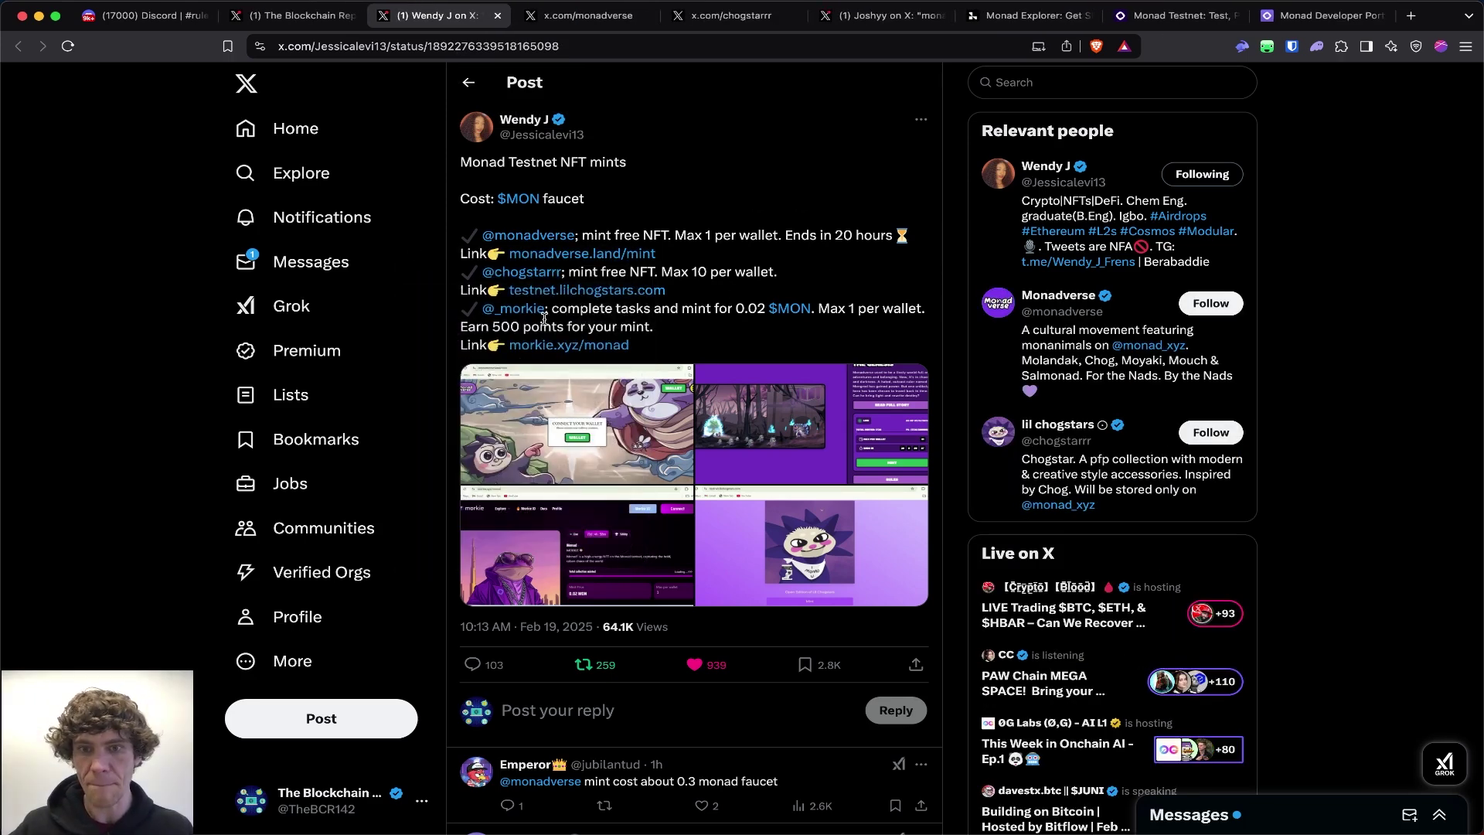
pyautogui.hotkey('ctrl', 'Tab')
pyautogui.hotkey('ctrl', 'Tab')
pyautogui.hotkey('ctrl', 'Tab')
pyautogui.scroll(-2, 748, 320)
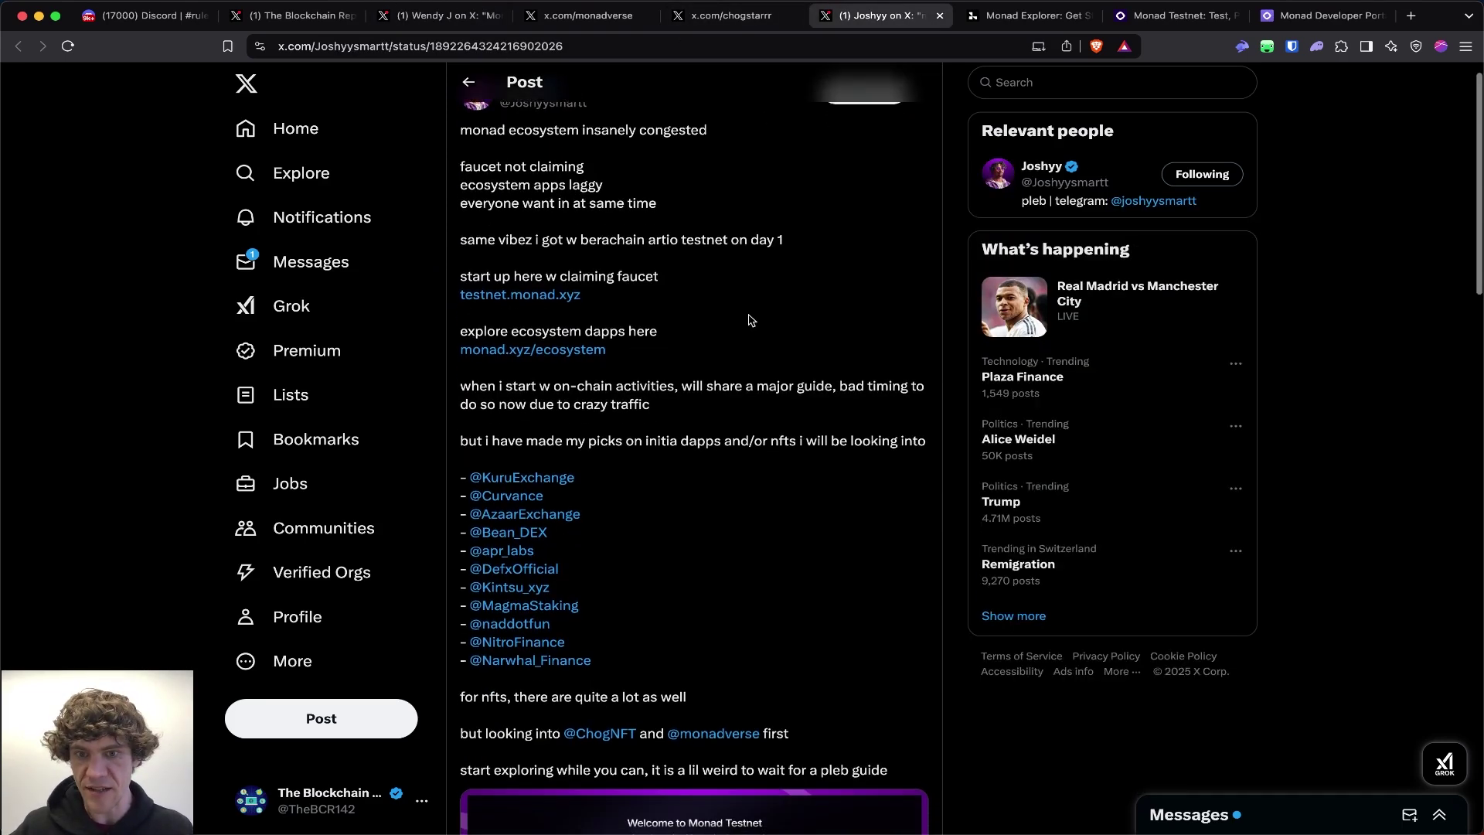
pyautogui.scroll(-1, 749, 320)
pyautogui.hotkey('ctrl', 'shift', 'Tab')
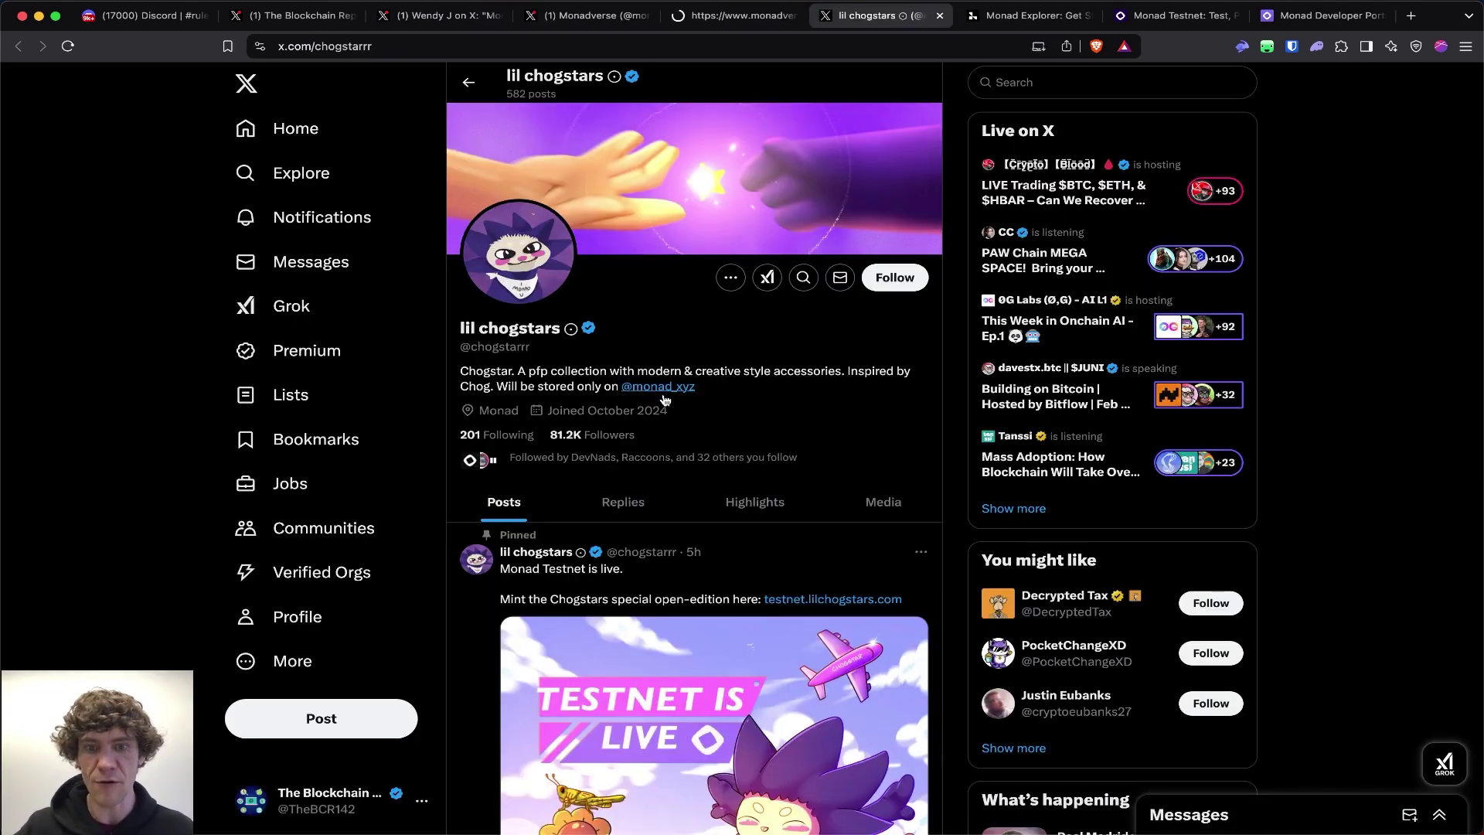
# - Open testnet.lilchogstars.com, switch to Monad Testnet, and mint and sign the Open Edition
pyautogui.press('super+shift+t')
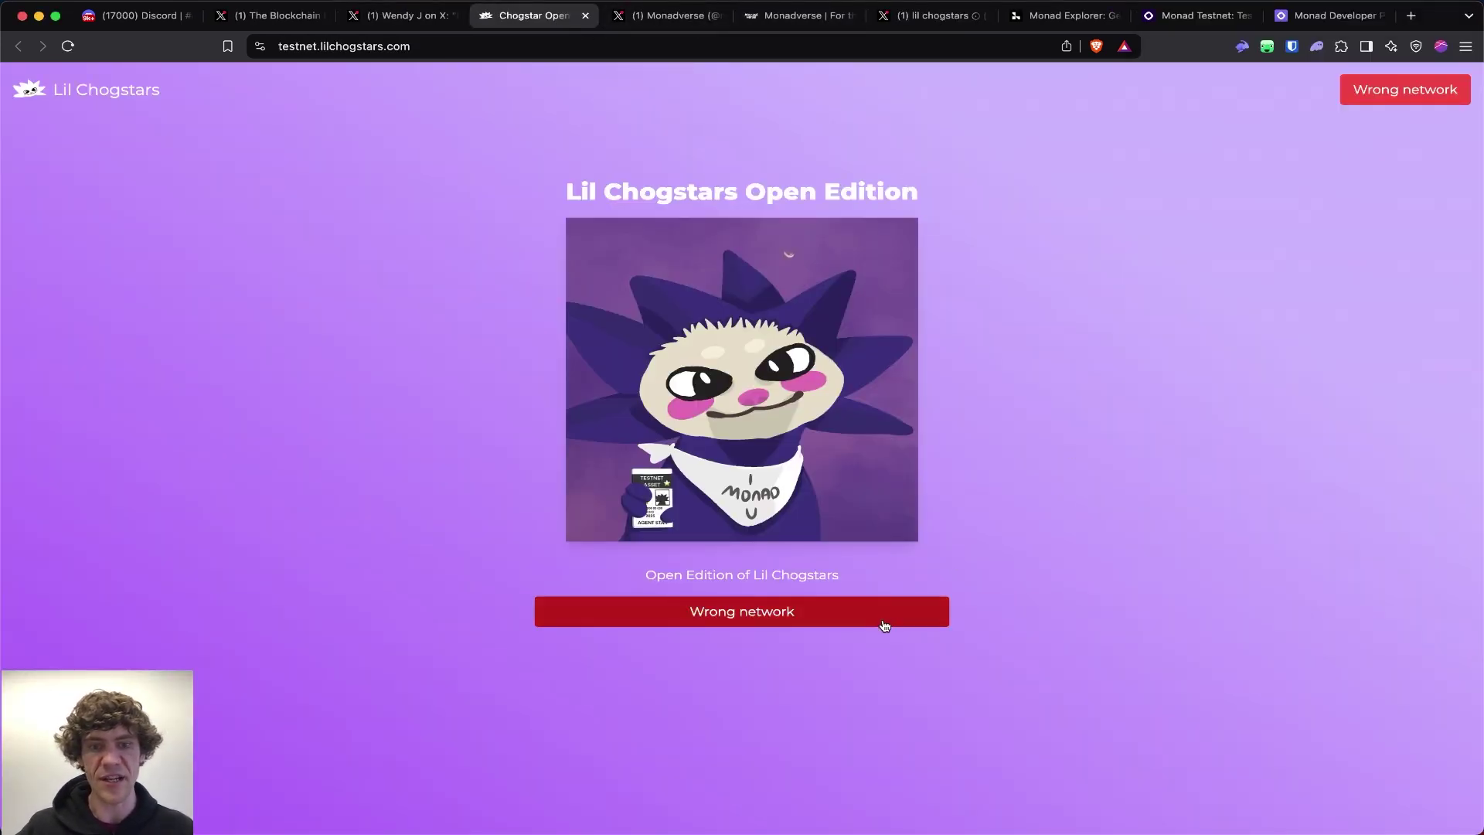
pyautogui.click(882, 619)
pyautogui.click(895, 614)
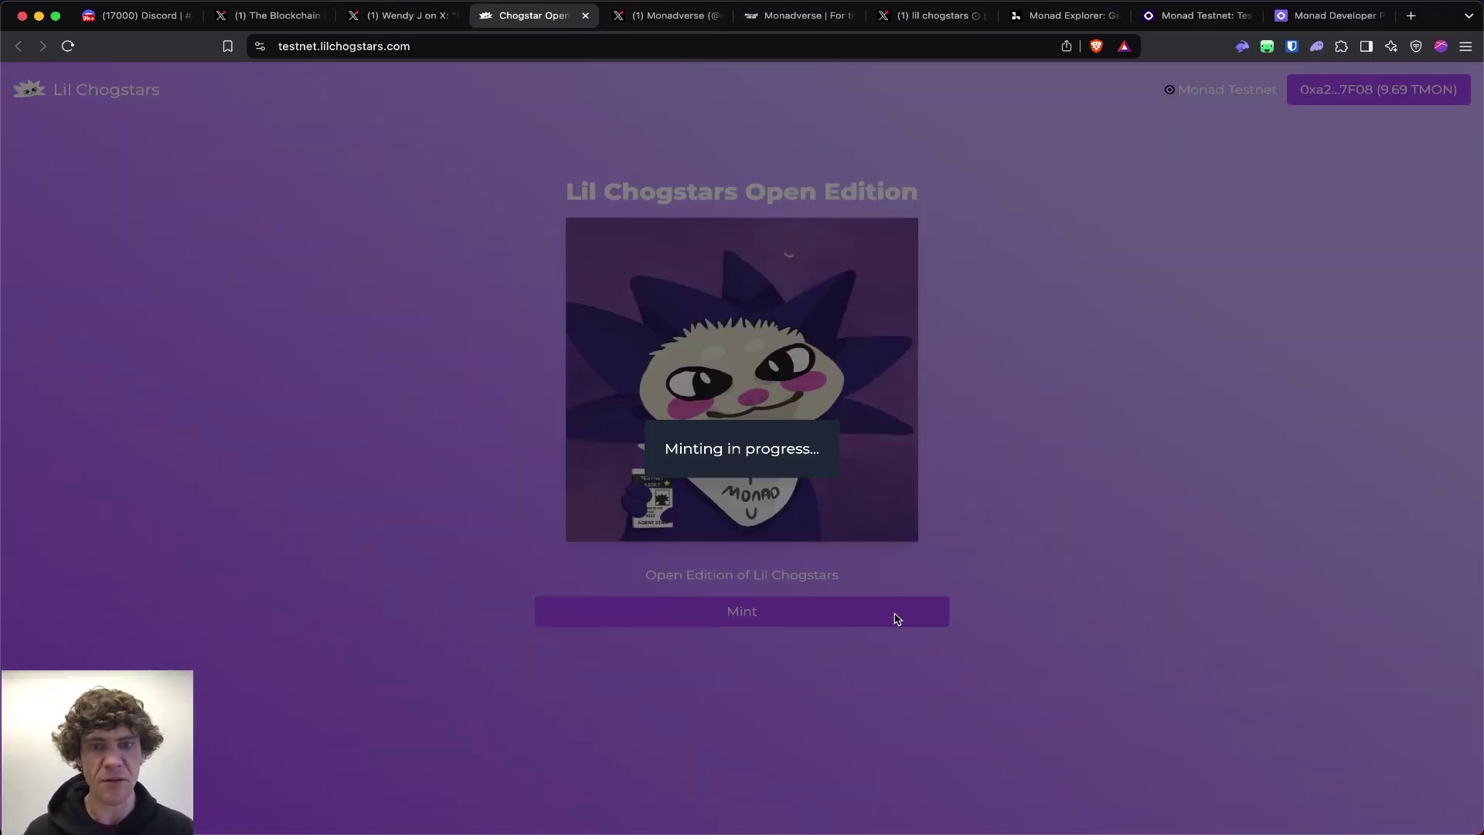
pyautogui.click(1298, 584)
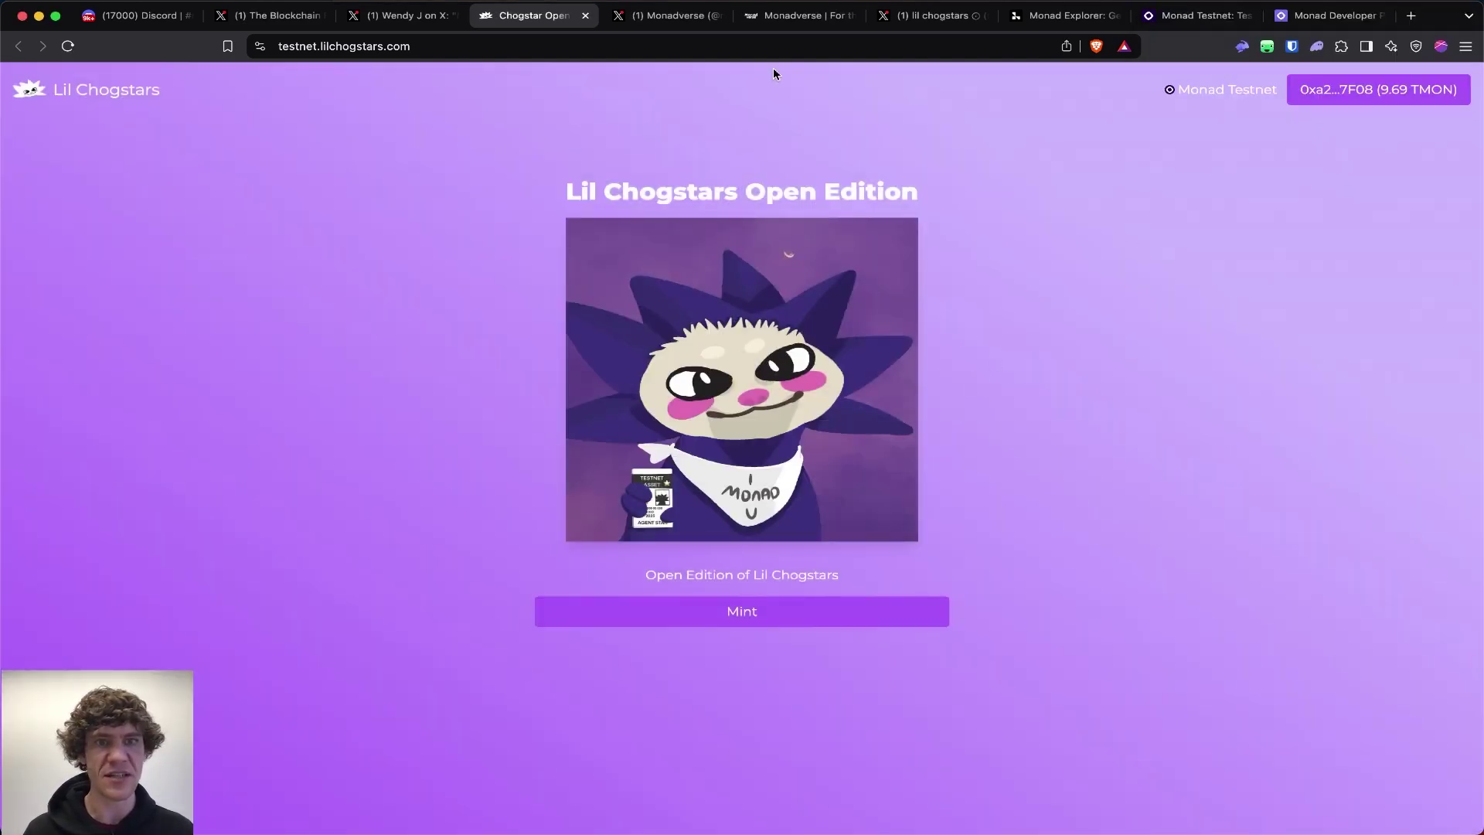
# - Go to the Monadverse mint page and connect the Rabby wallet
pyautogui.click(793, 16)
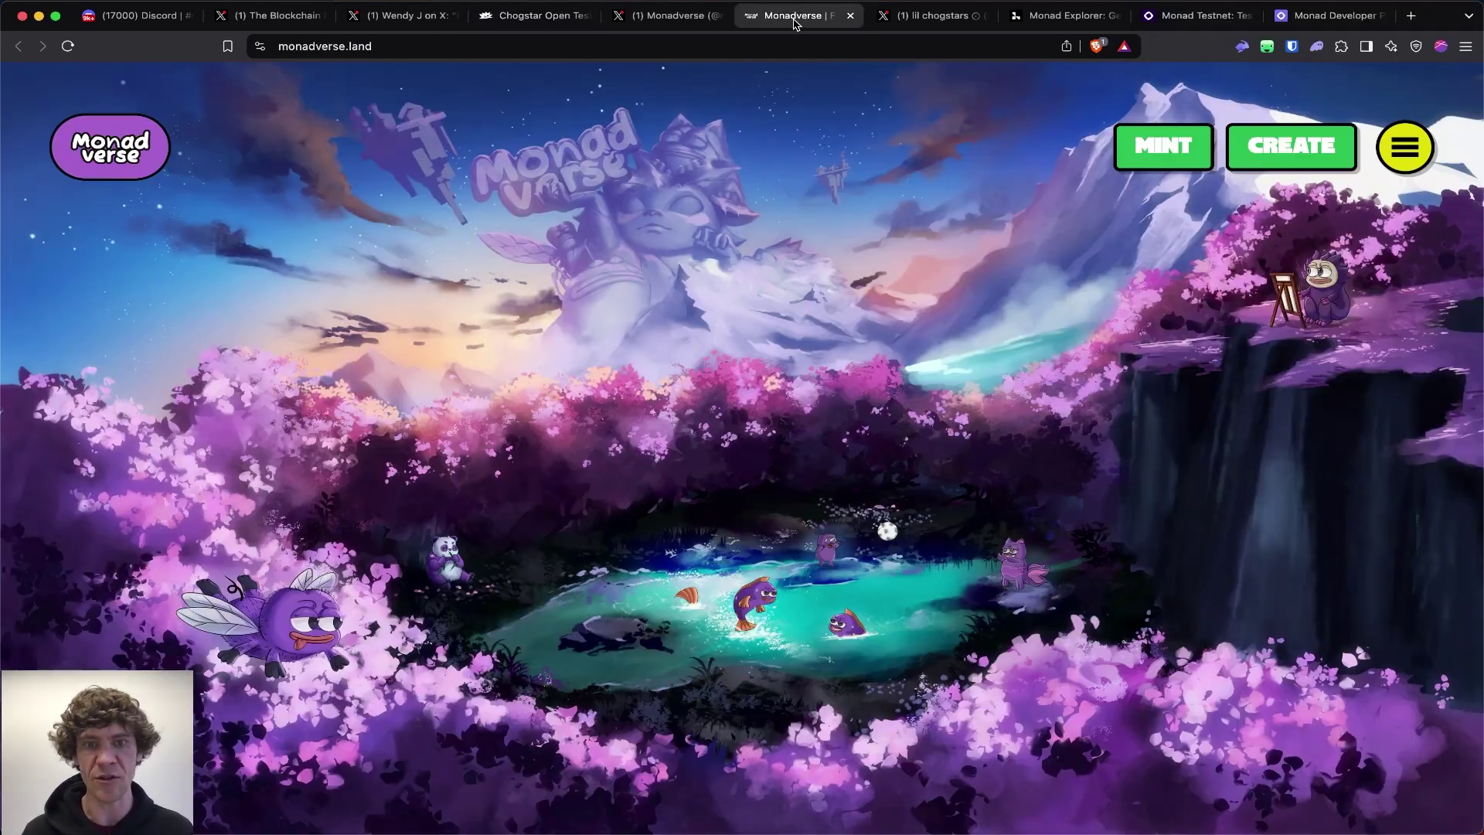
pyautogui.click(1409, 151)
pyautogui.click(695, 435)
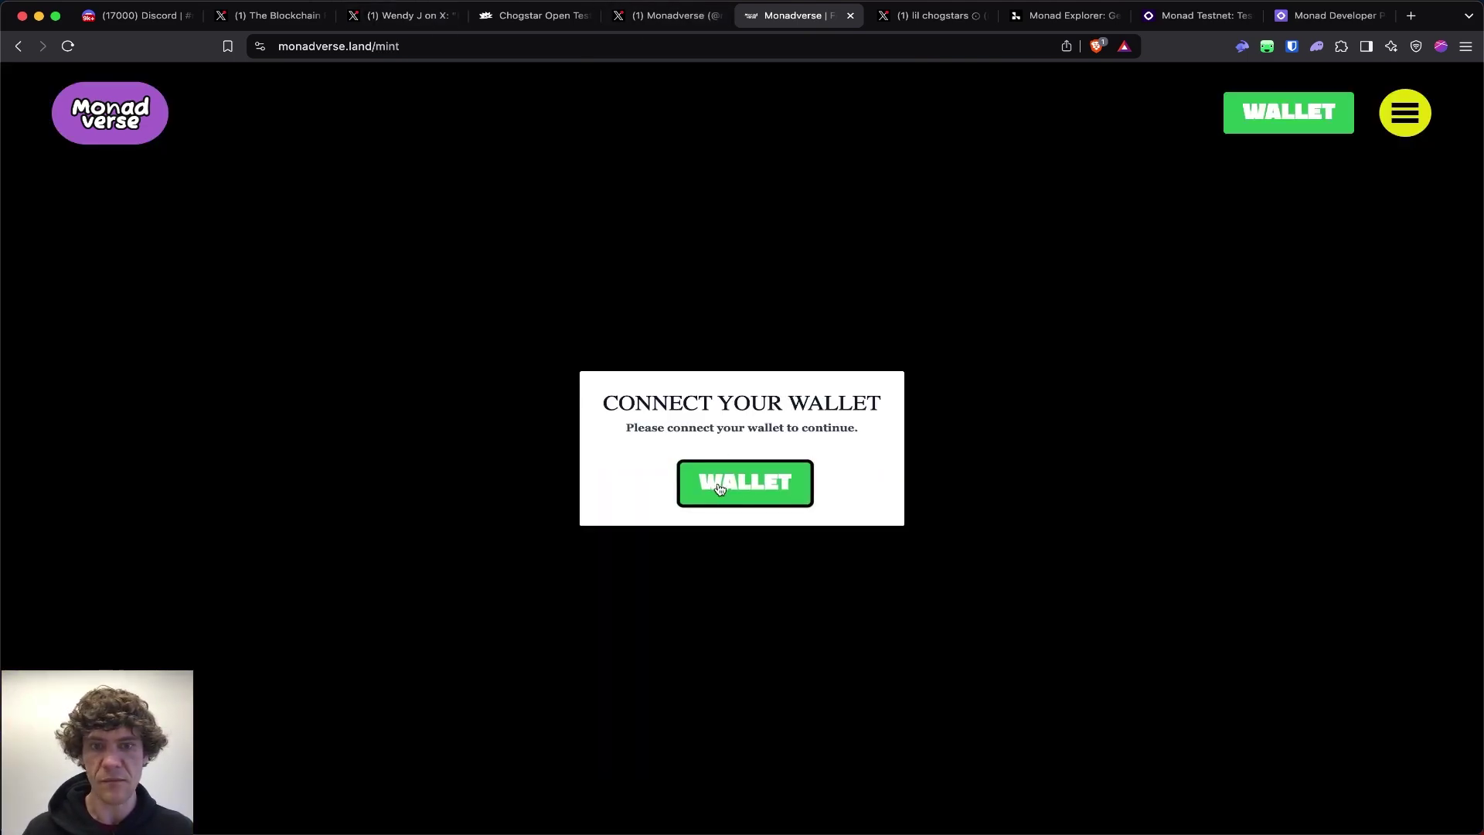
pyautogui.click(719, 489)
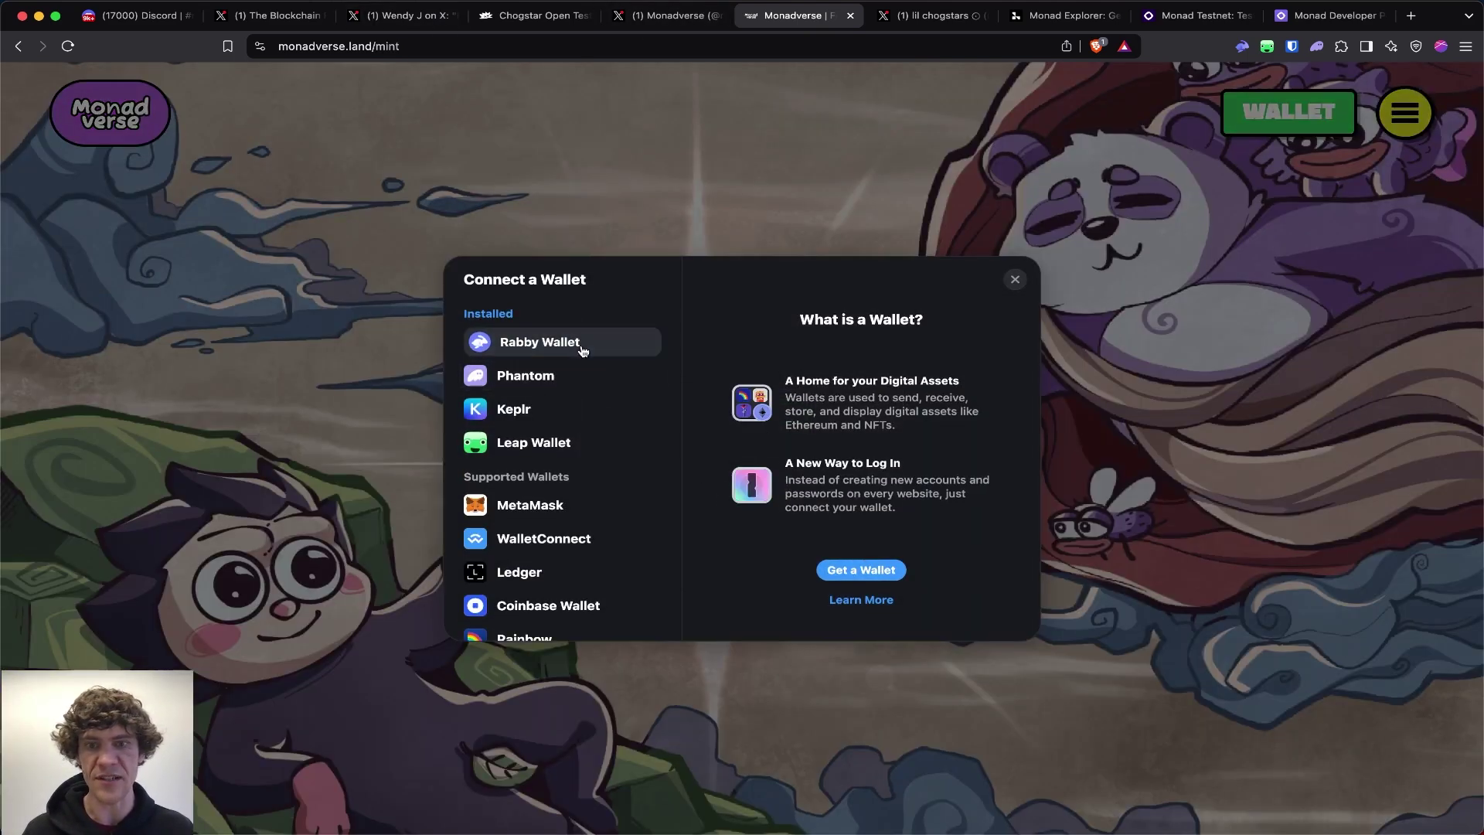
pyautogui.click(583, 340)
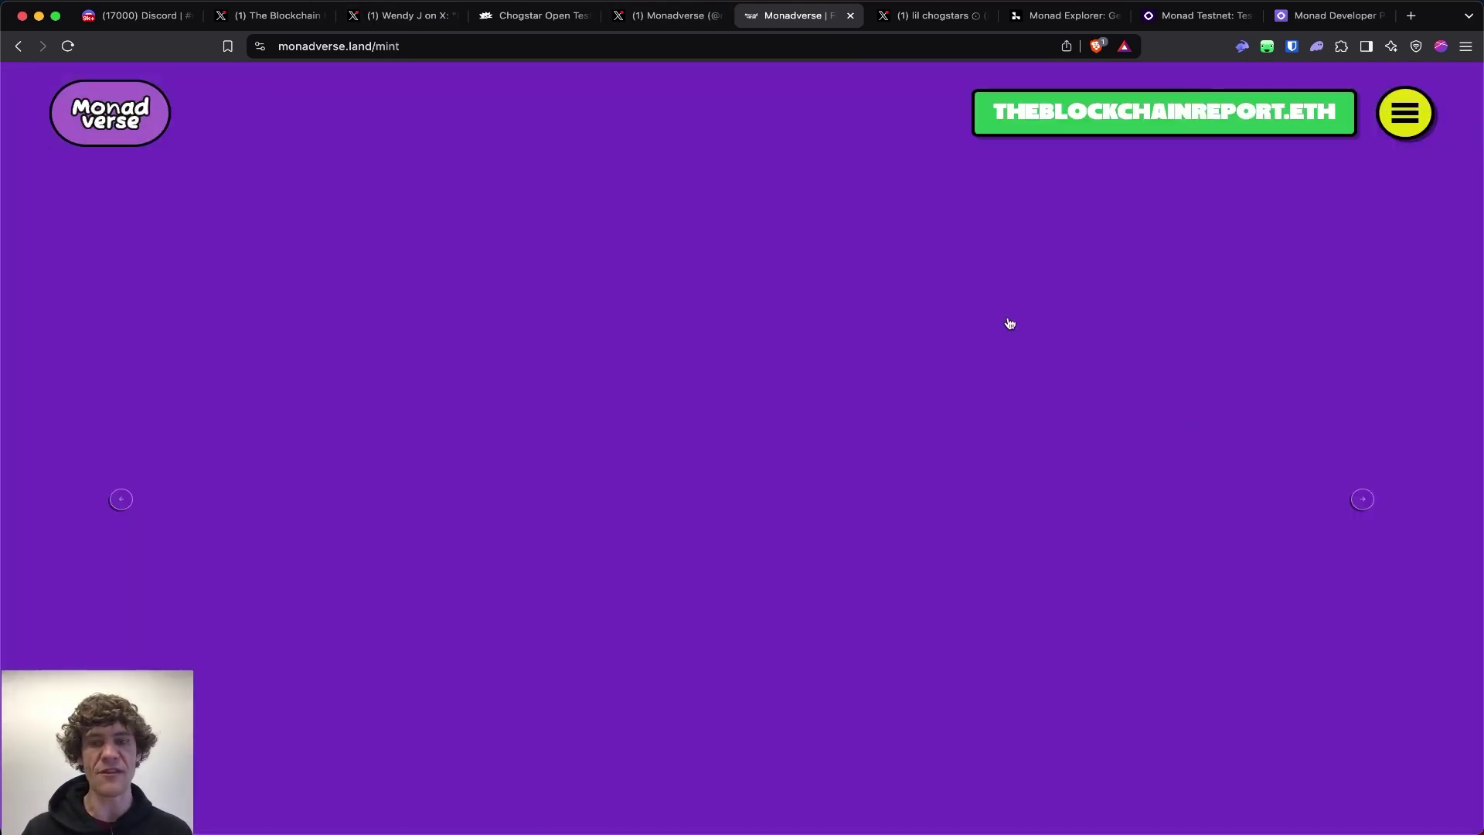
# - Reload the mint page, glance at the announcement post, and scroll to Your Collection
pyautogui.scroll(-5, 1256, 463)
pyautogui.scroll(-5, 1256, 464)
pyautogui.scroll(-2, 1255, 463)
pyautogui.scroll(6, 1257, 464)
pyautogui.scroll(5, 1255, 464)
pyautogui.scroll(-2, 487, 639)
pyautogui.scroll(2, 765, 606)
pyautogui.click(146, 110)
pyautogui.click(106, 457)
pyautogui.hotkey('ctrl', 'shift', 'Tab')
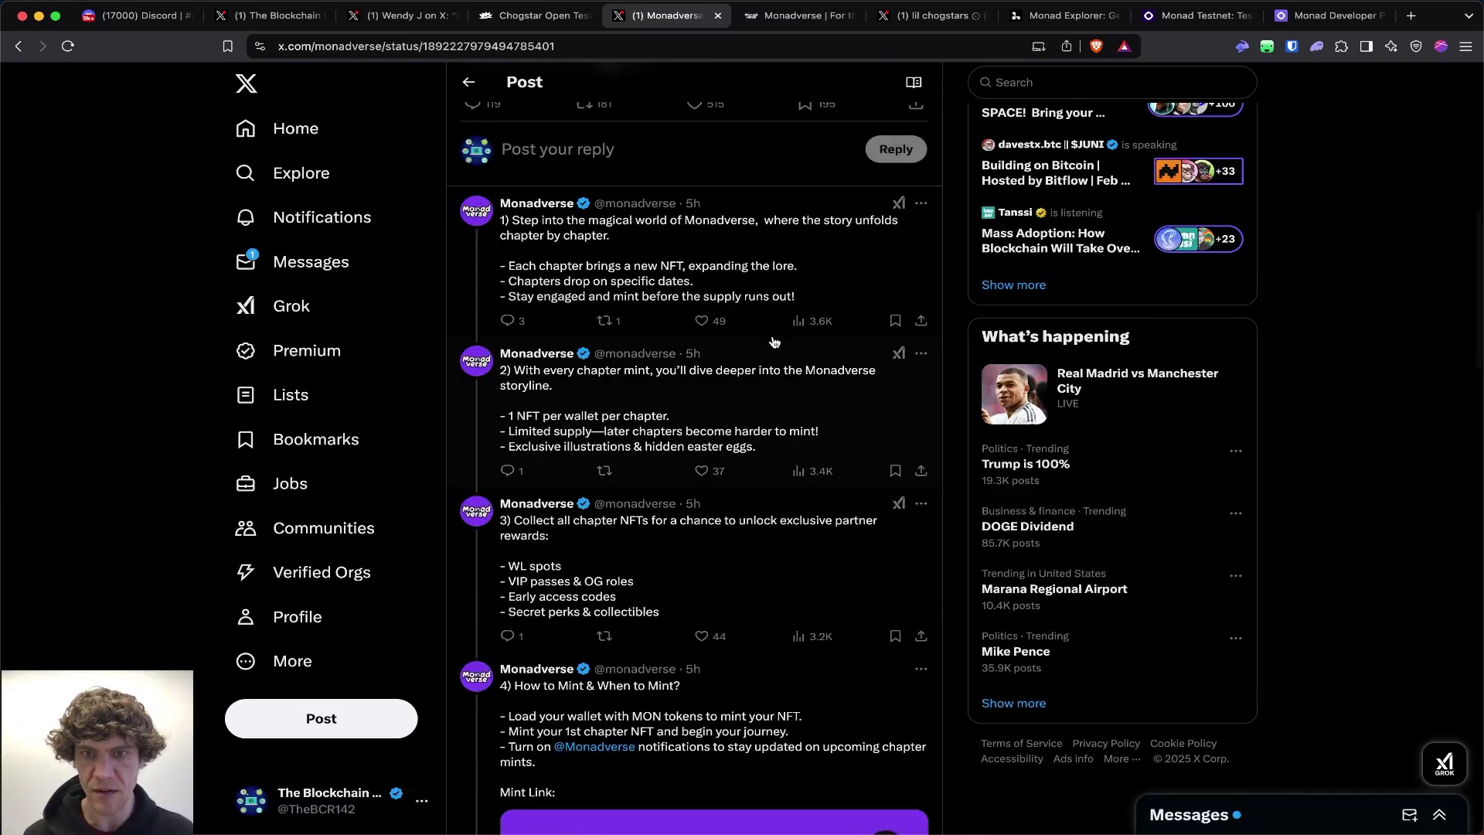
pyautogui.click(809, 11)
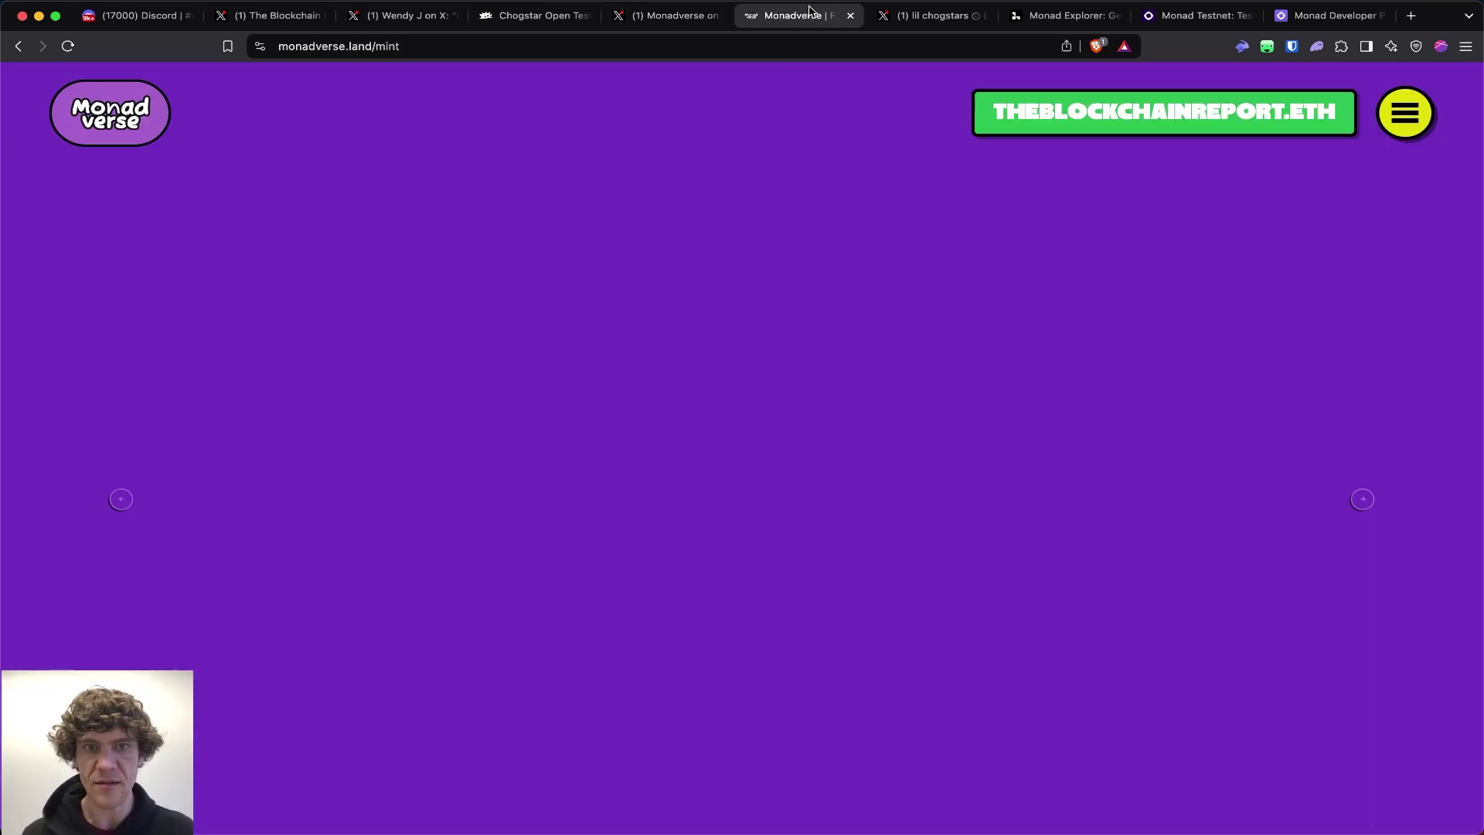
pyautogui.scroll(-3, 835, 472)
pyautogui.scroll(-4, 831, 471)
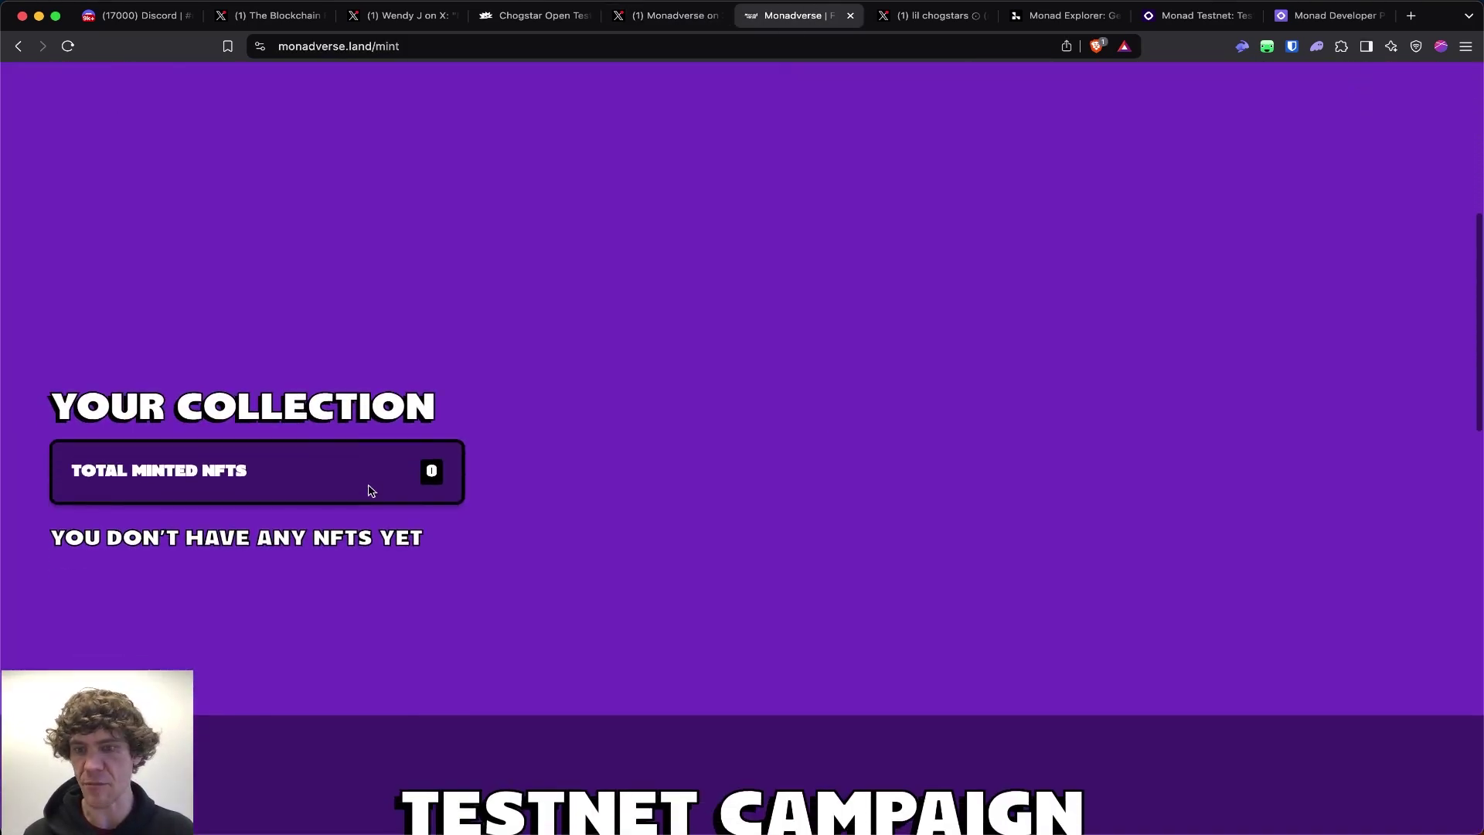
# - Open the Monad Explorer: Accountable quest and finish the three About Accountable slides
pyautogui.hotkey('ctrl', 'Tab')
pyautogui.hotkey('ctrl', 'Tab')
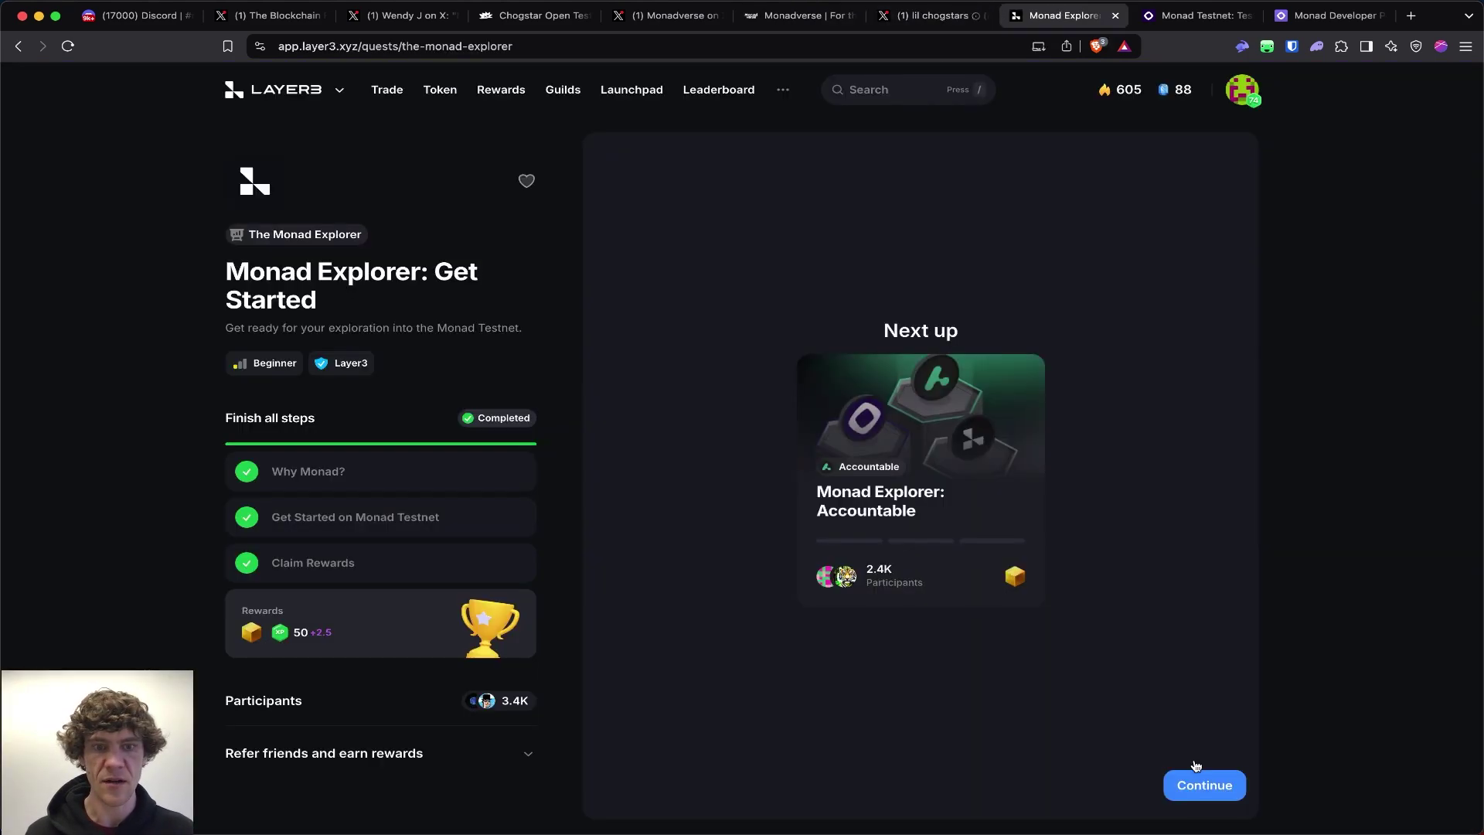
pyautogui.click(894, 511)
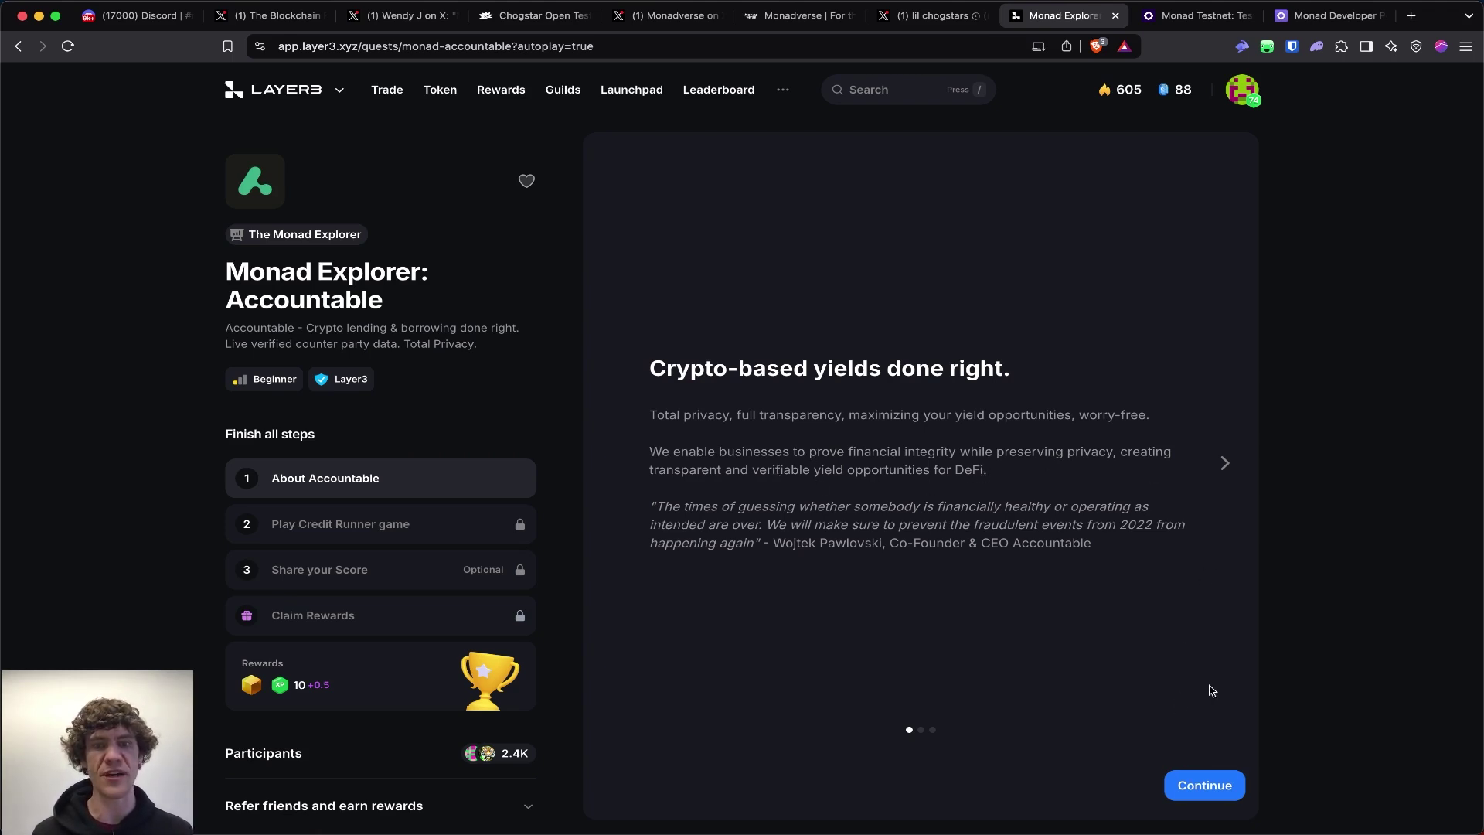
pyautogui.click(1193, 794)
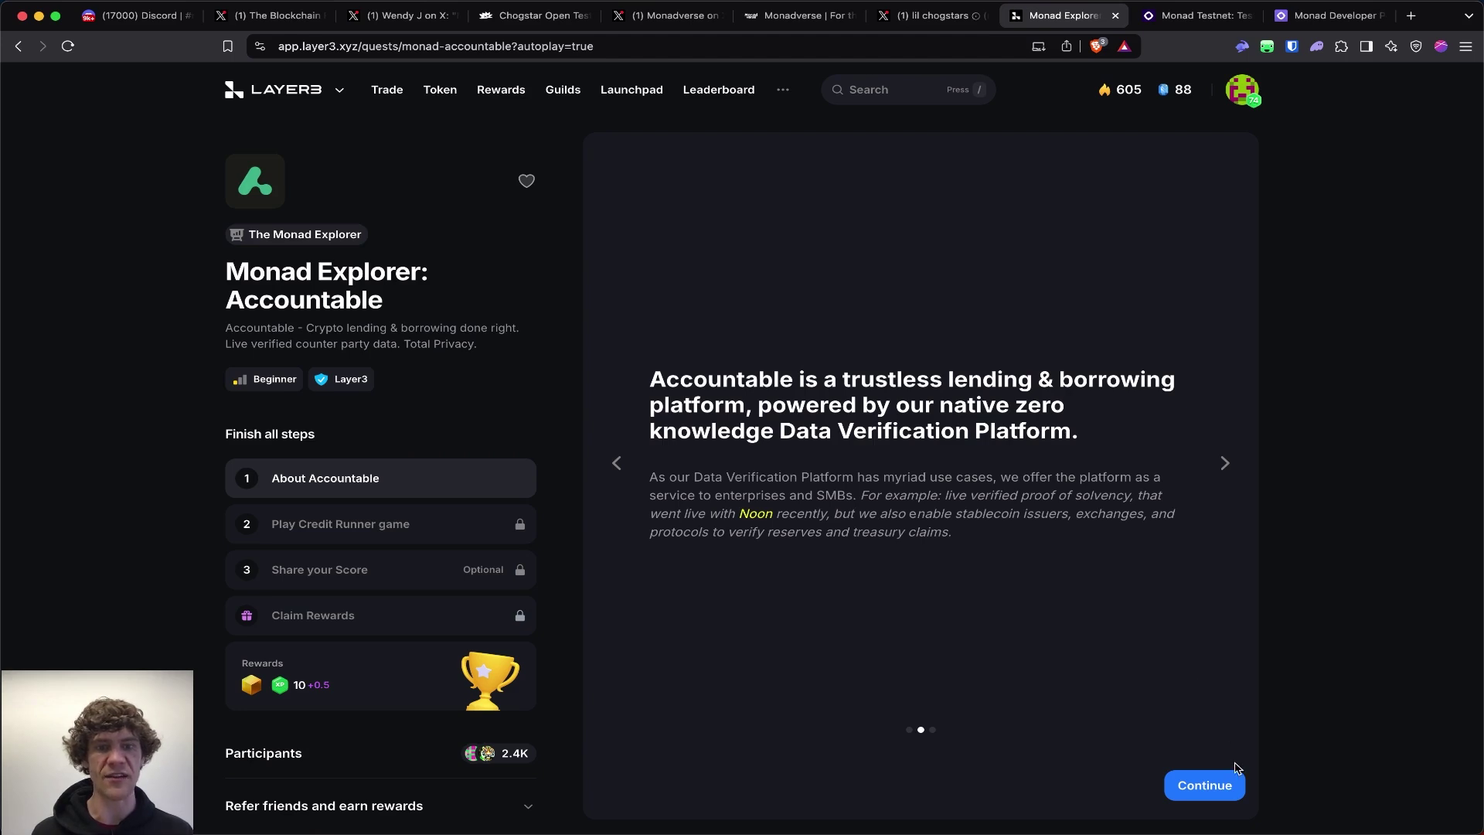
pyautogui.click(1204, 786)
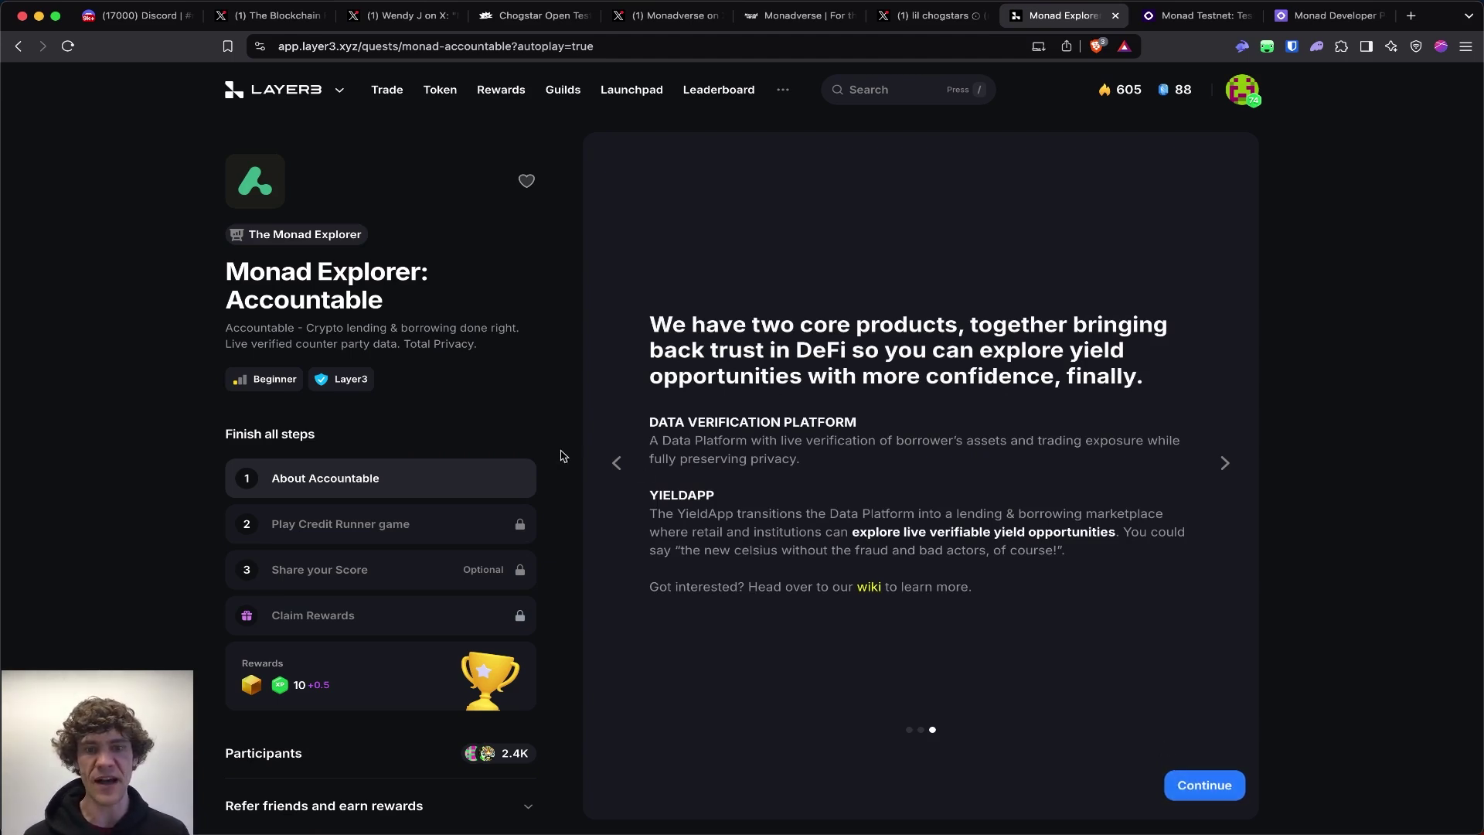
pyautogui.click(1200, 784)
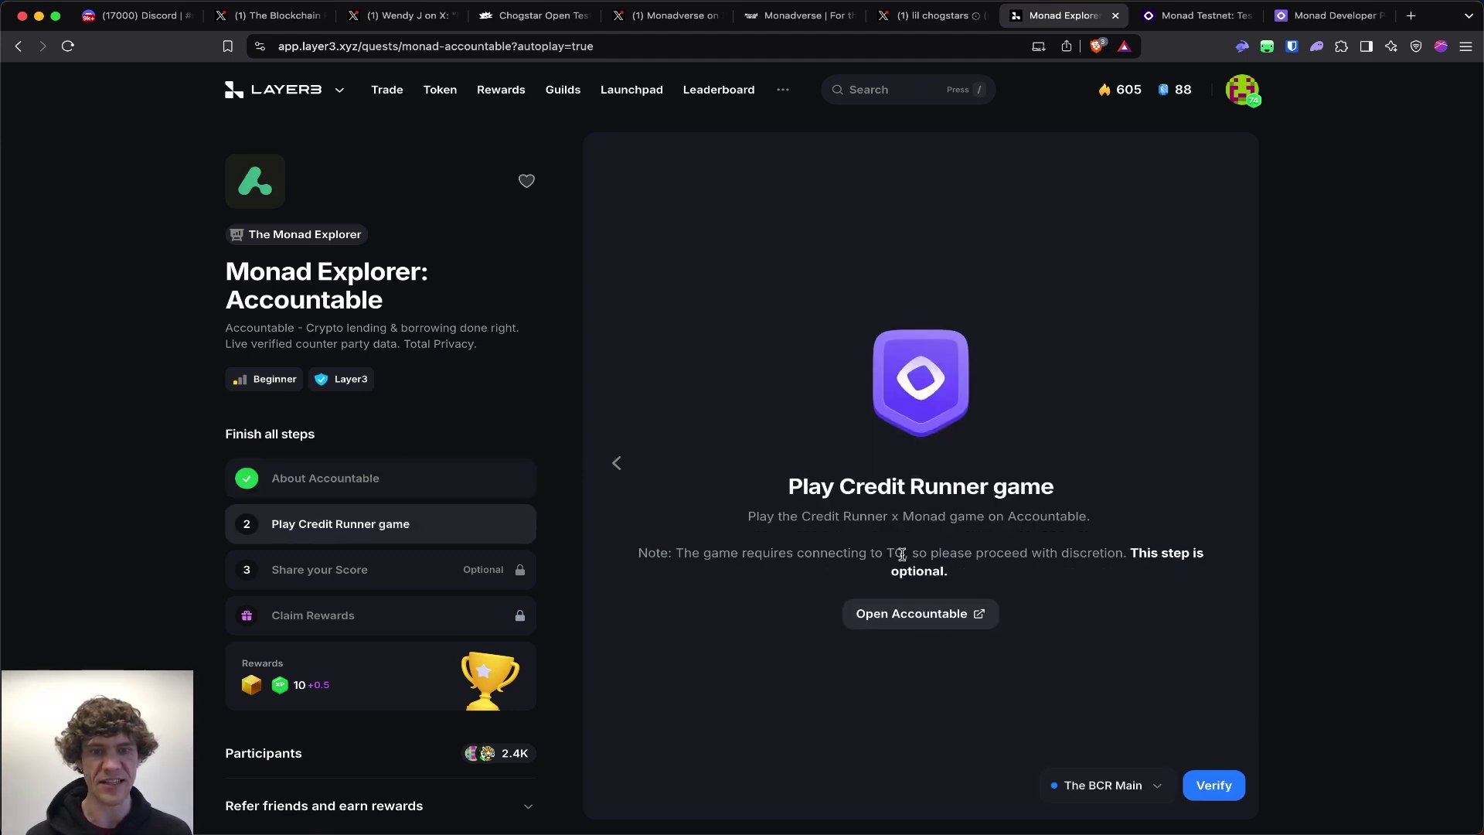
# - Open Credit Runner, connect Rabby past the risk alert, and close the Telegram login pages
pyautogui.click(961, 615)
pyautogui.click(1040, 30)
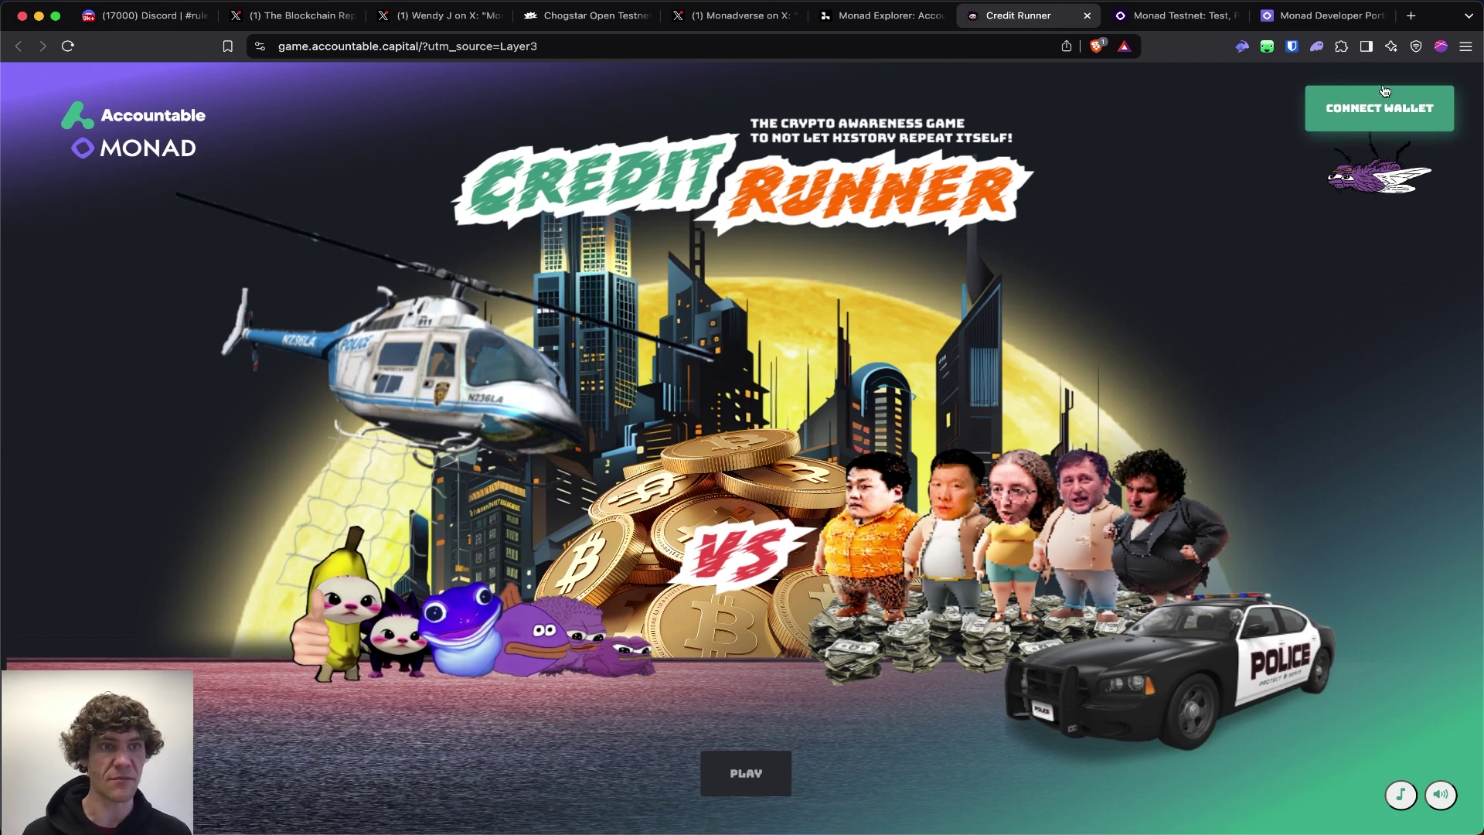
pyautogui.click(1380, 108)
pyautogui.click(814, 479)
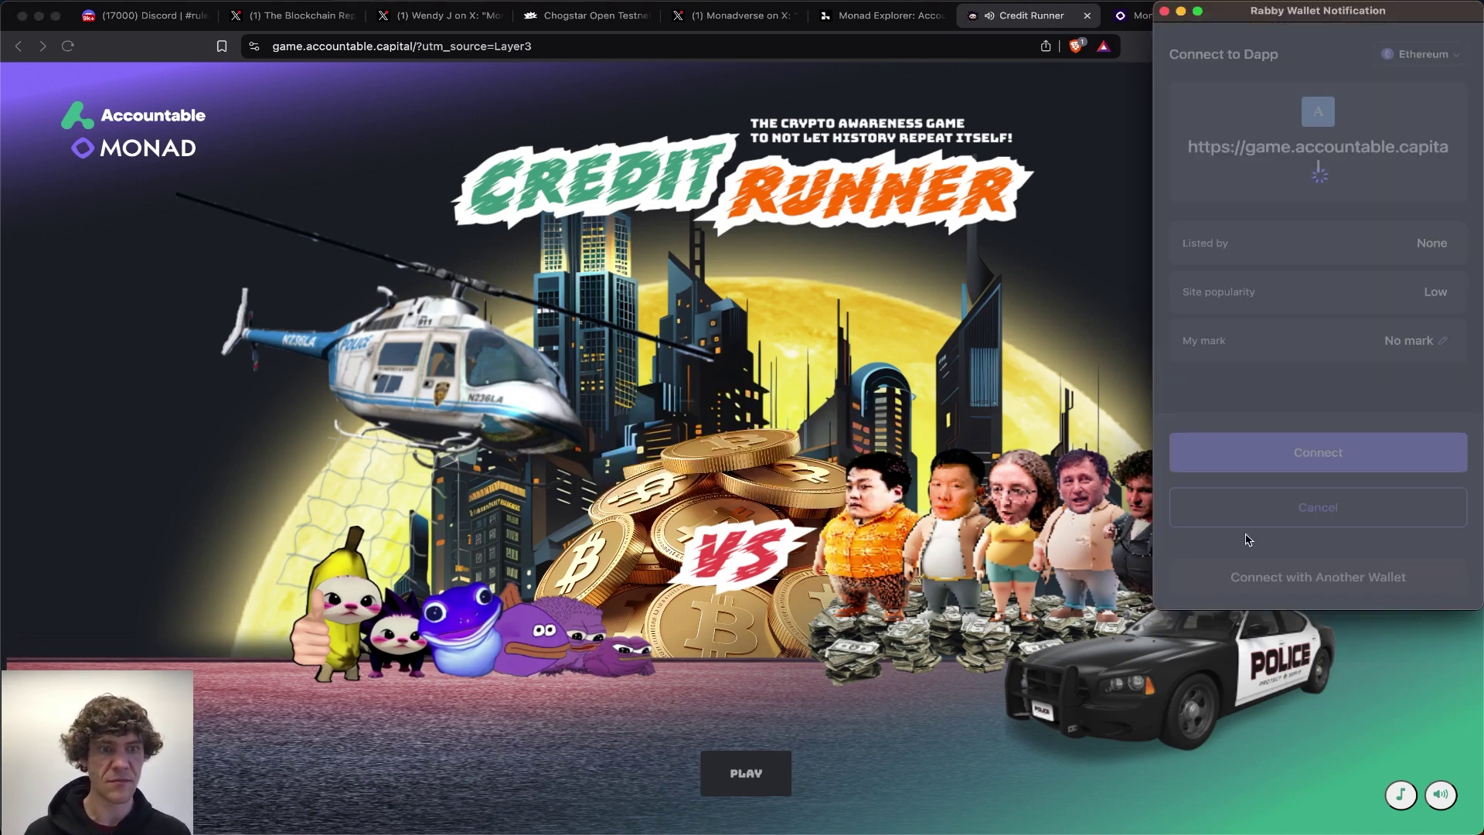
pyautogui.doubleClick(1431, 460)
pyautogui.click(1431, 461)
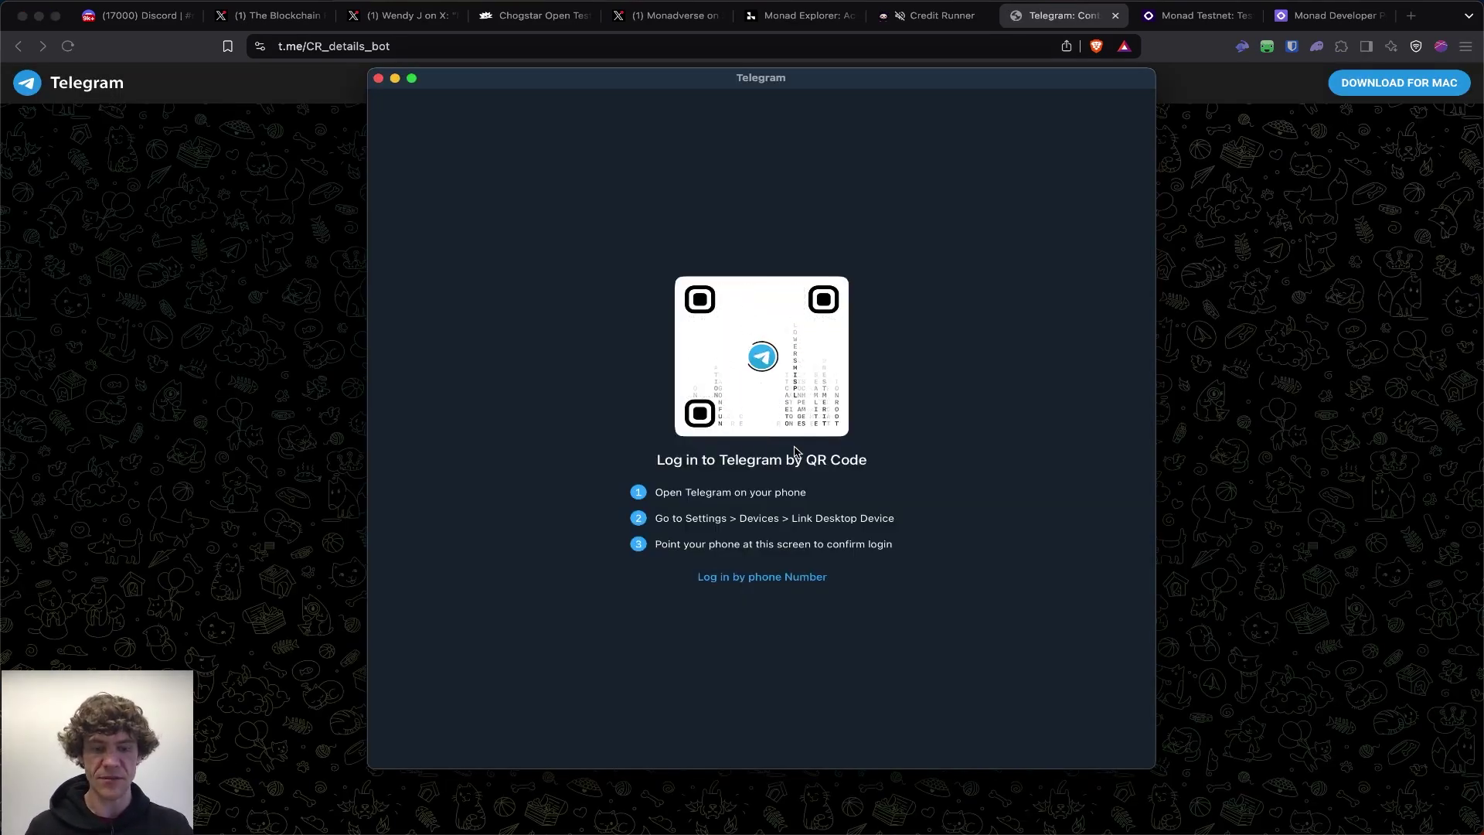
pyautogui.click(1117, 22)
pyautogui.click(1115, 16)
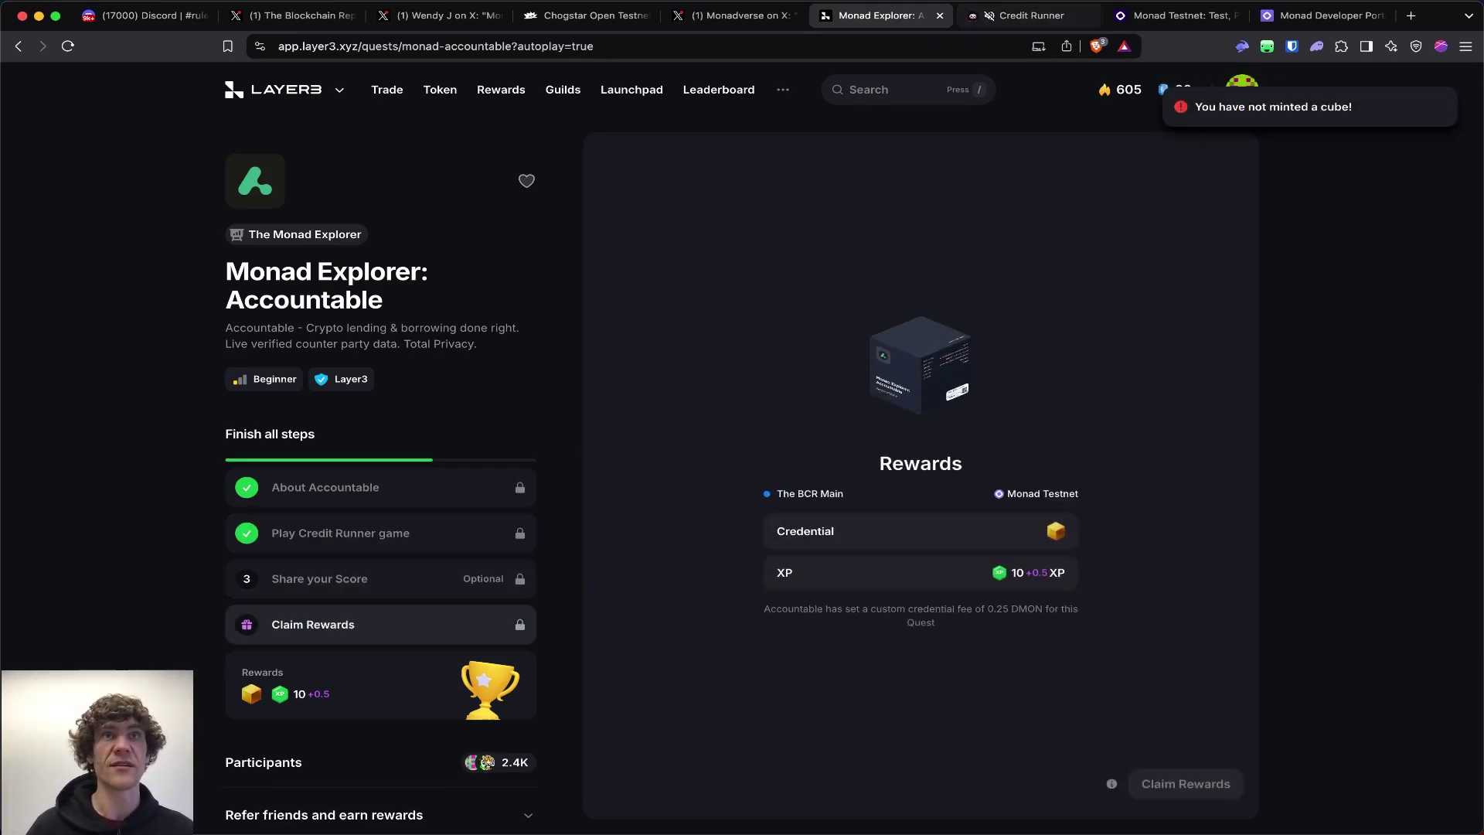
# - Start claiming the Accountable rewards and sign the pending Monadverse mint in Rabby
pyautogui.click(1118, 782)
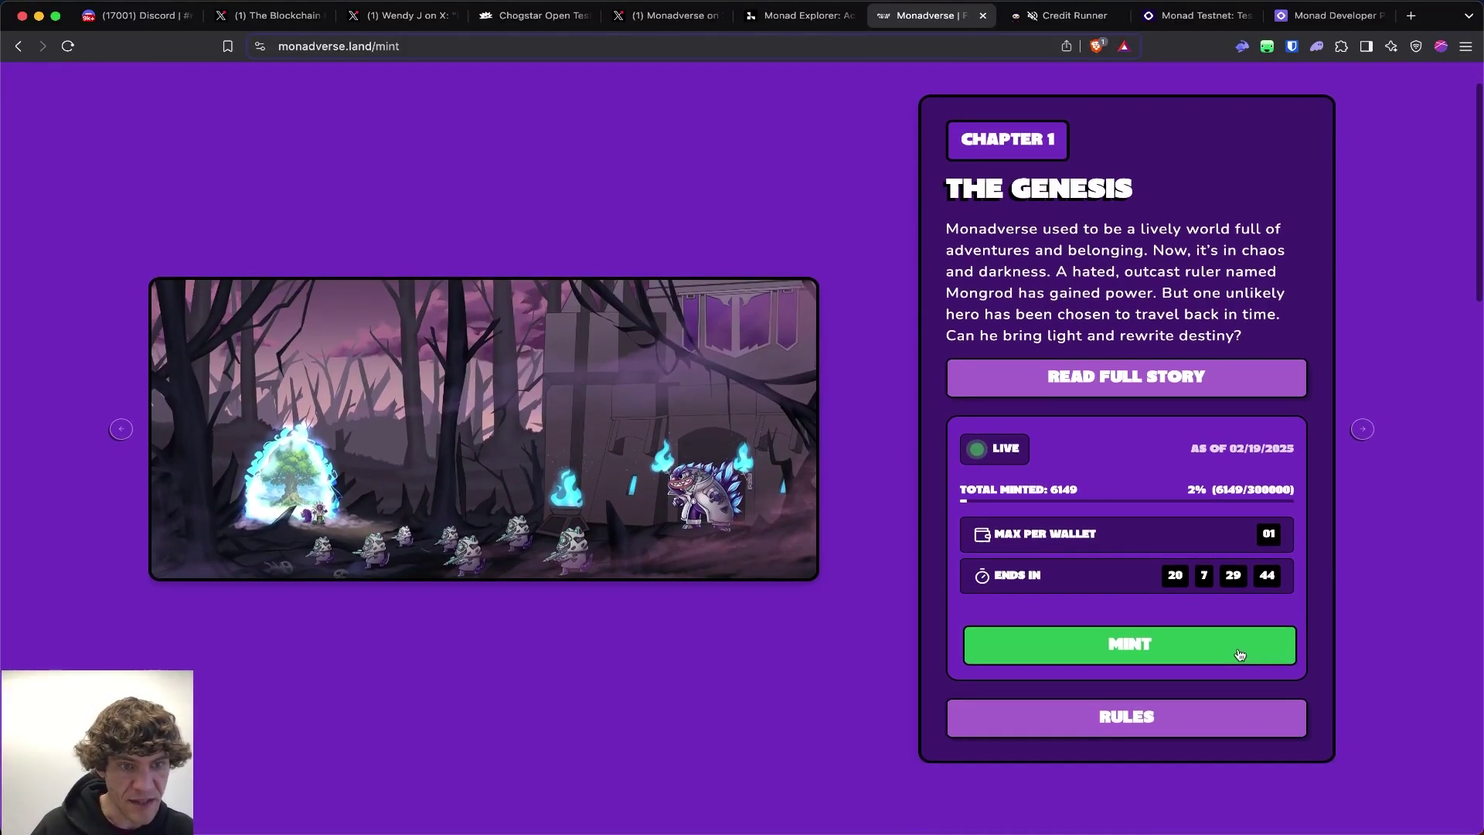
pyautogui.click(1236, 645)
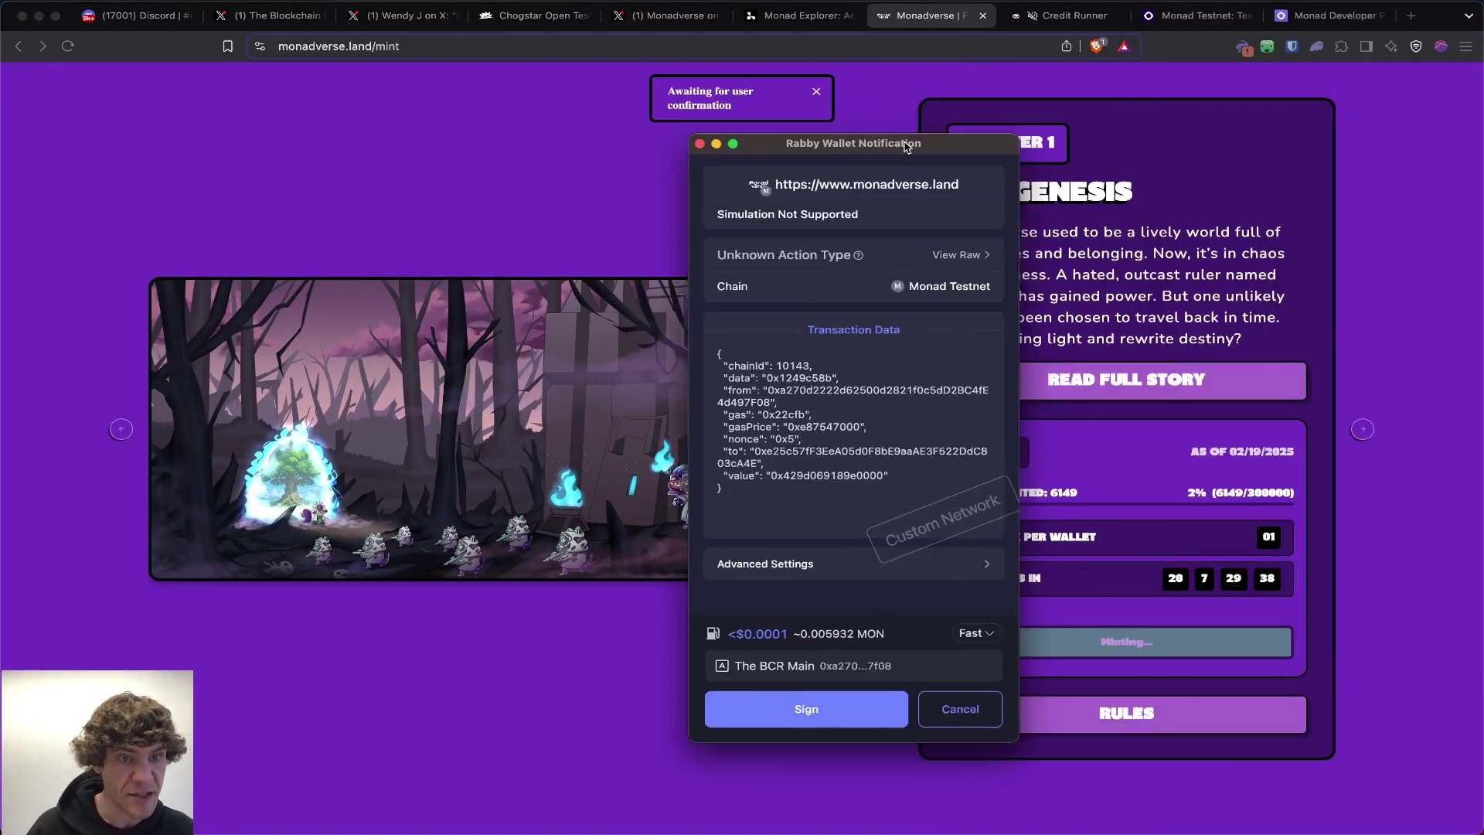
pyautogui.moveTo(881, 153); pyautogui.dragTo(841, 62)
pyautogui.click(742, 627)
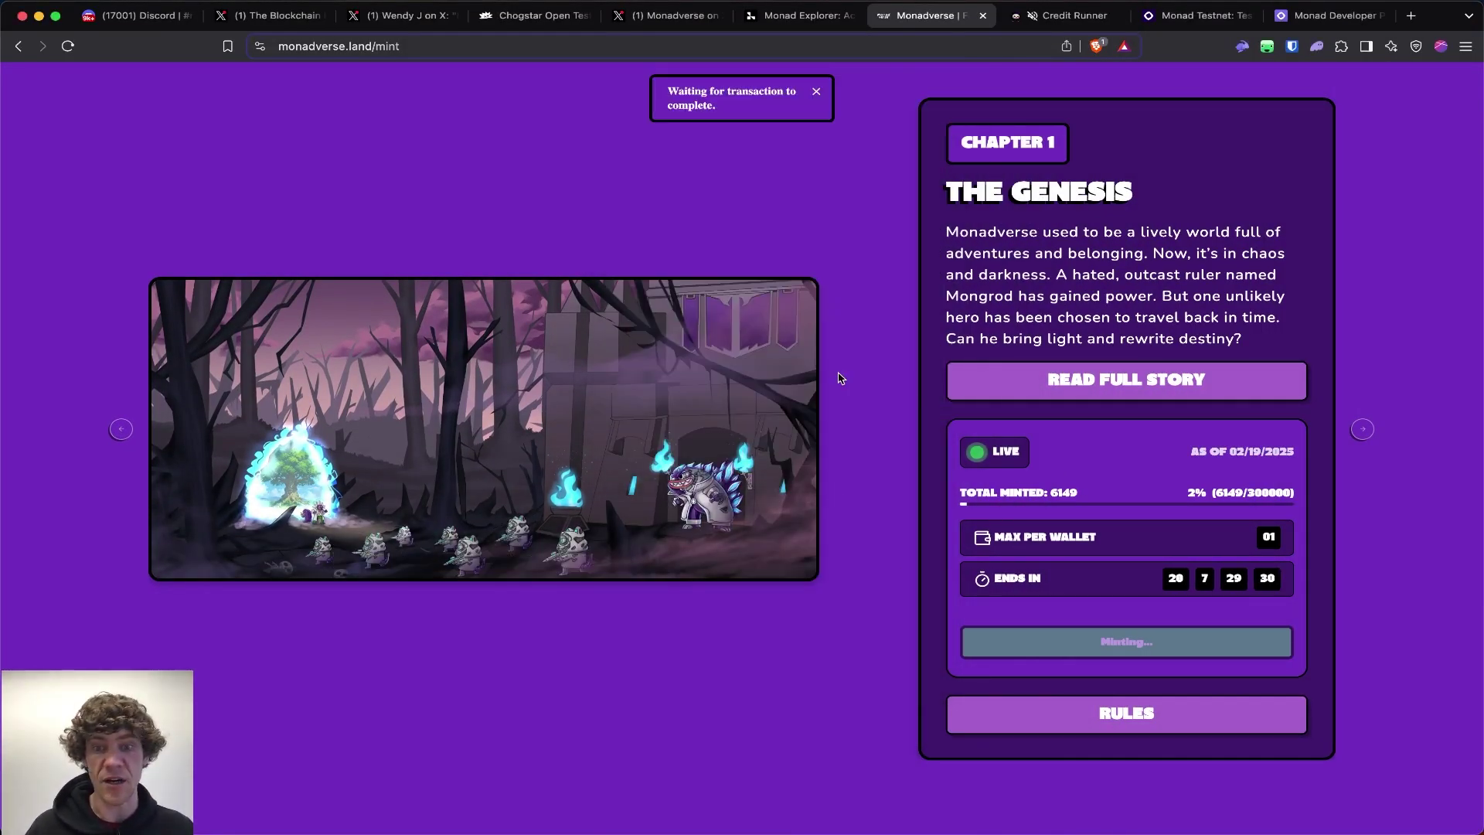
pyautogui.scroll(-2, 872, 404)
pyautogui.scroll(-5, 872, 404)
pyautogui.scroll(8, 872, 405)
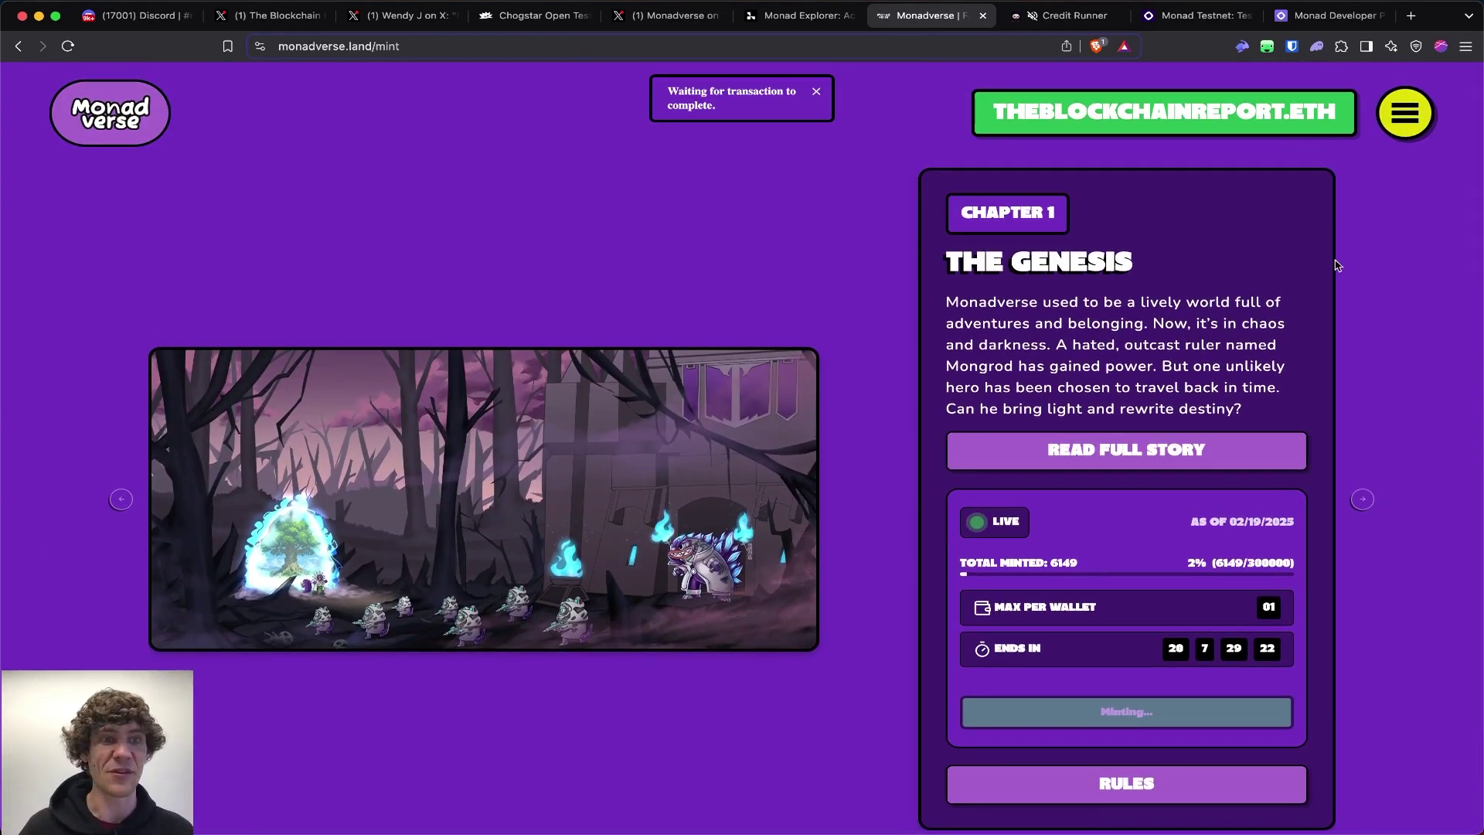
# - Close the Credit Runner tab, then mint and sign the Accountable CUBE credential
pyautogui.click(1067, 16)
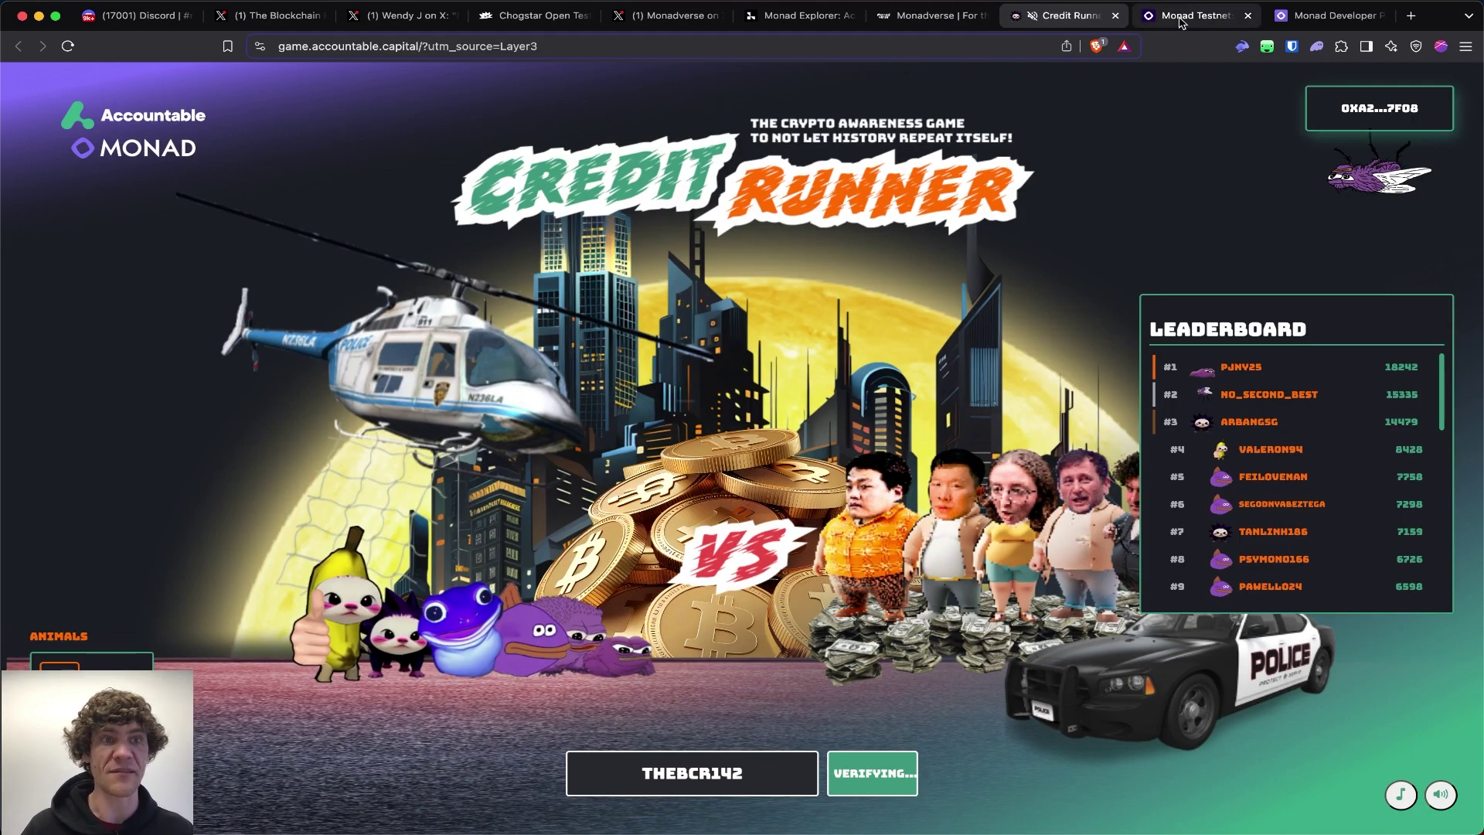
pyautogui.click(1116, 15)
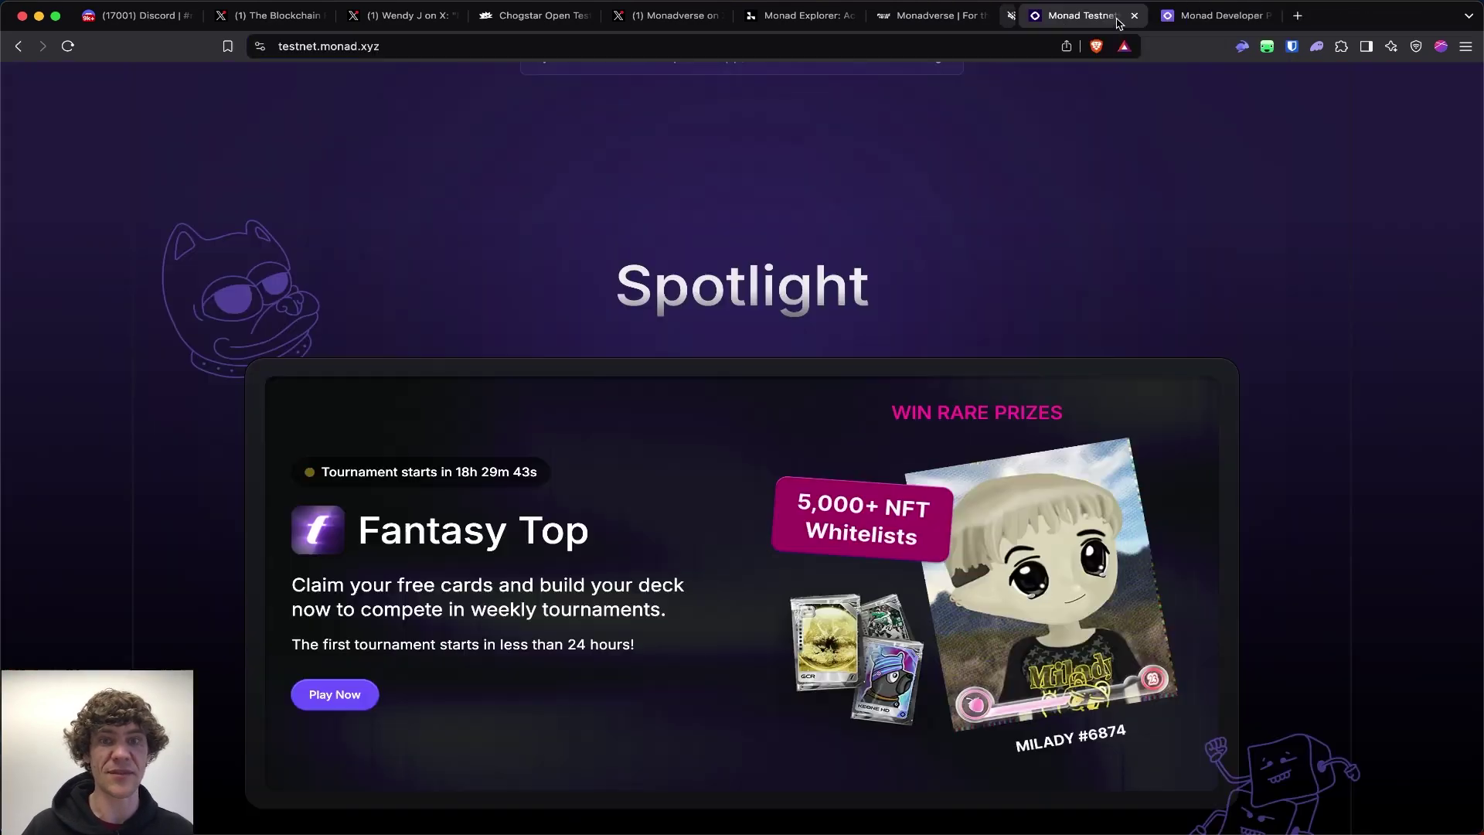
pyautogui.click(805, 15)
pyautogui.click(1152, 787)
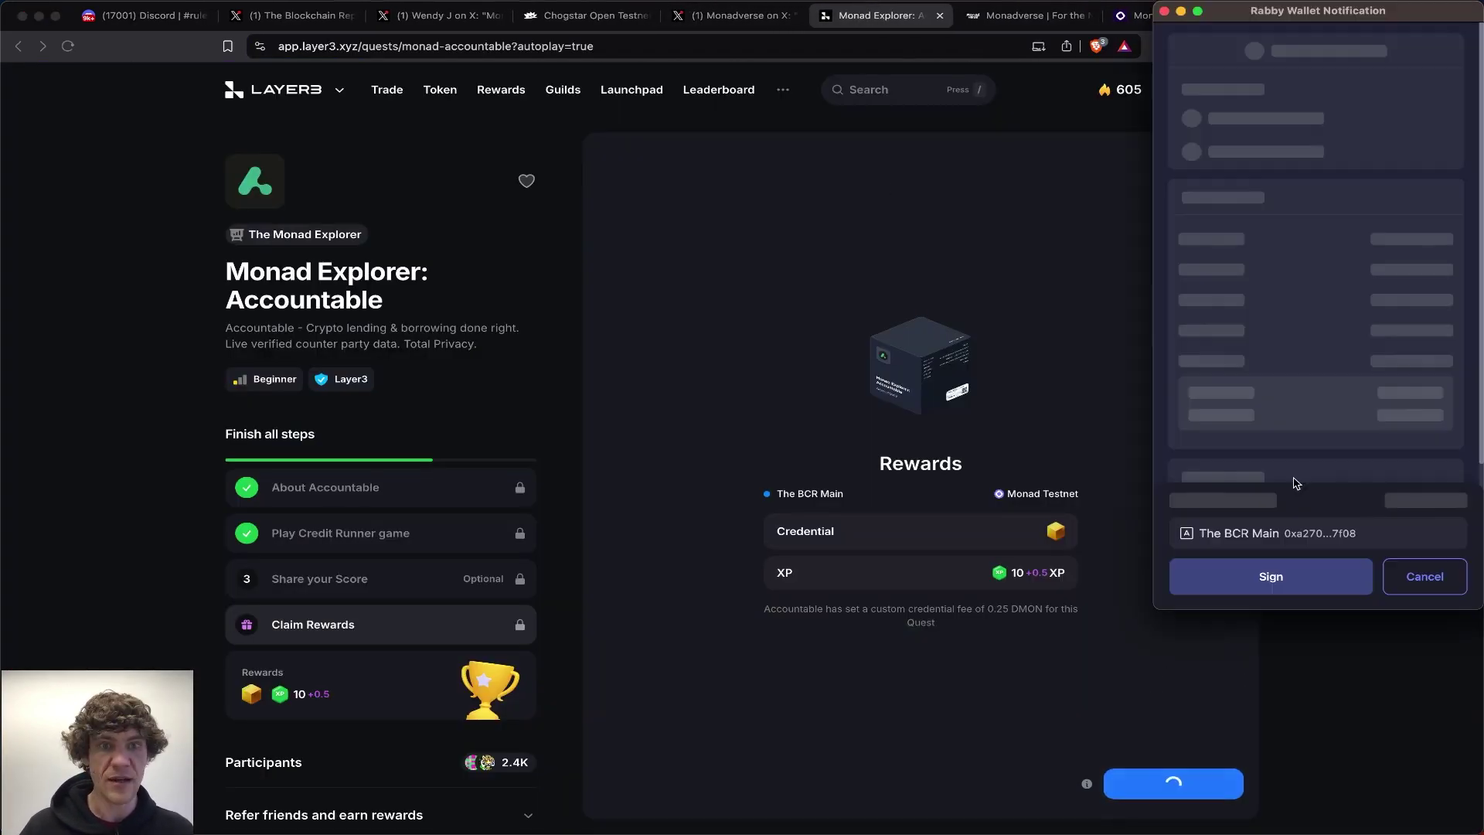
pyautogui.click(1250, 568)
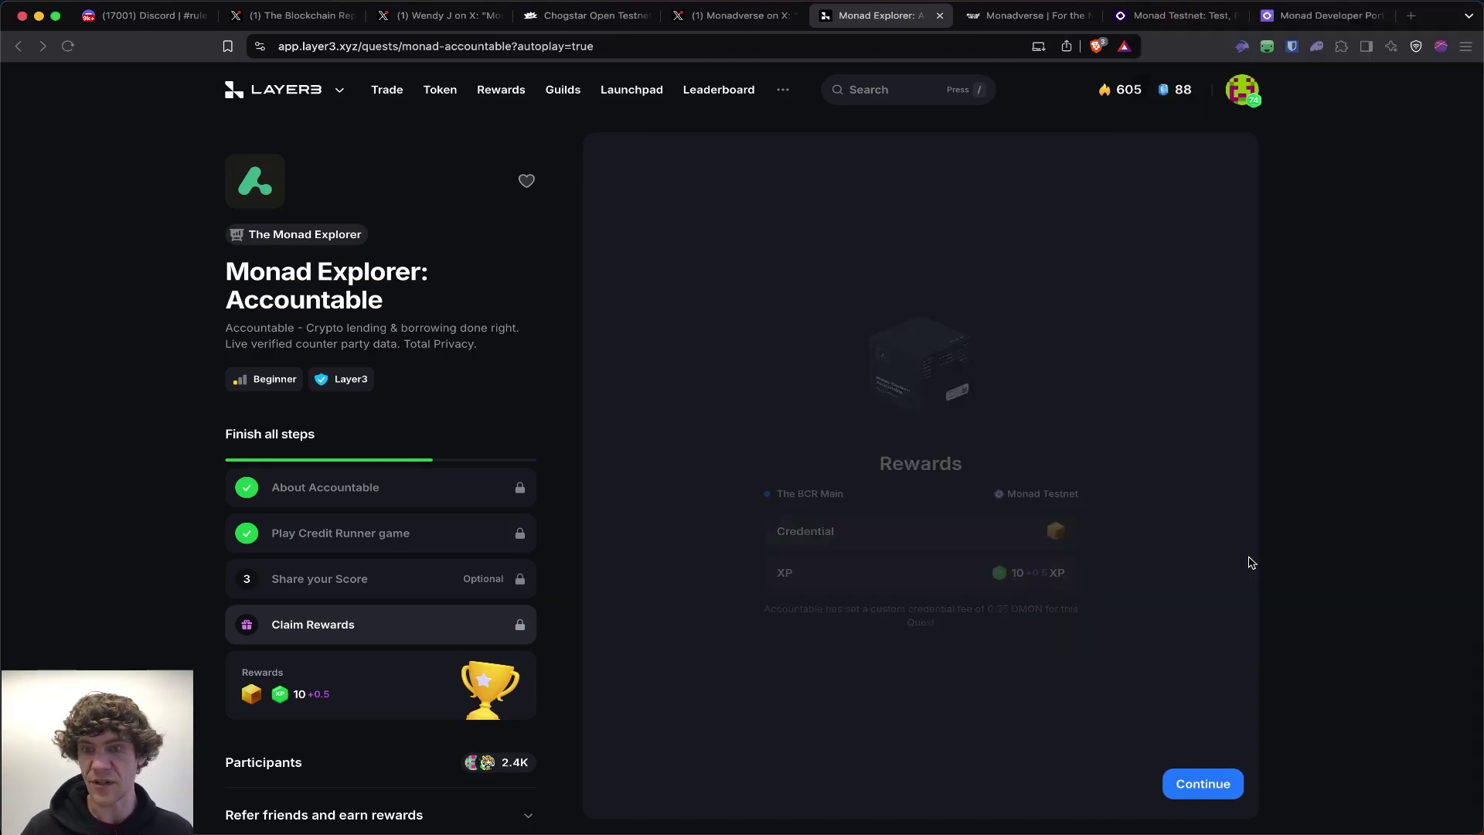
# - Continue to the Monad Explorer: Uniswap quest and bring up the Uniswap swap page
pyautogui.click(1218, 797)
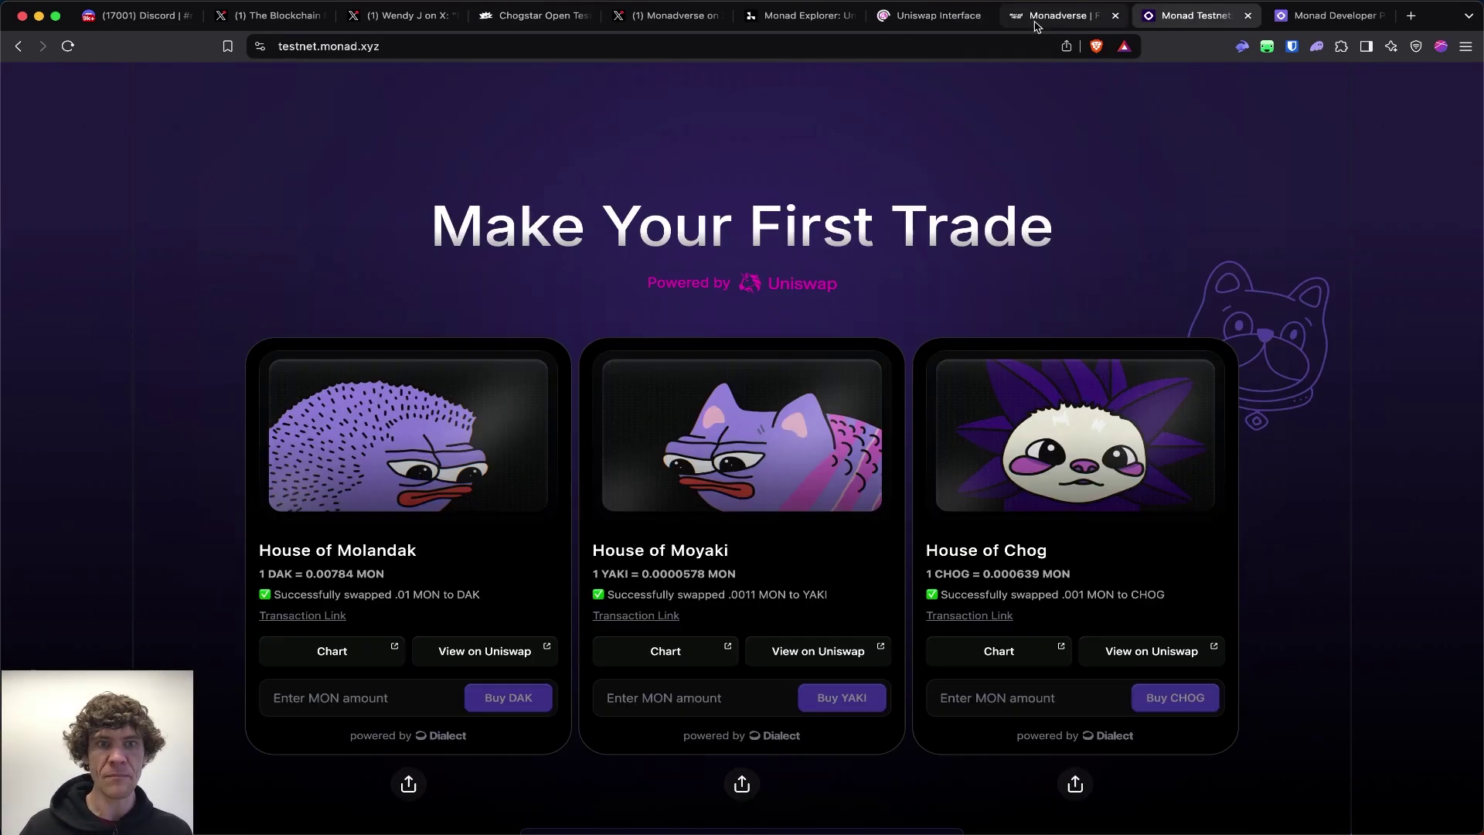
pyautogui.scroll(-3, 590, 461)
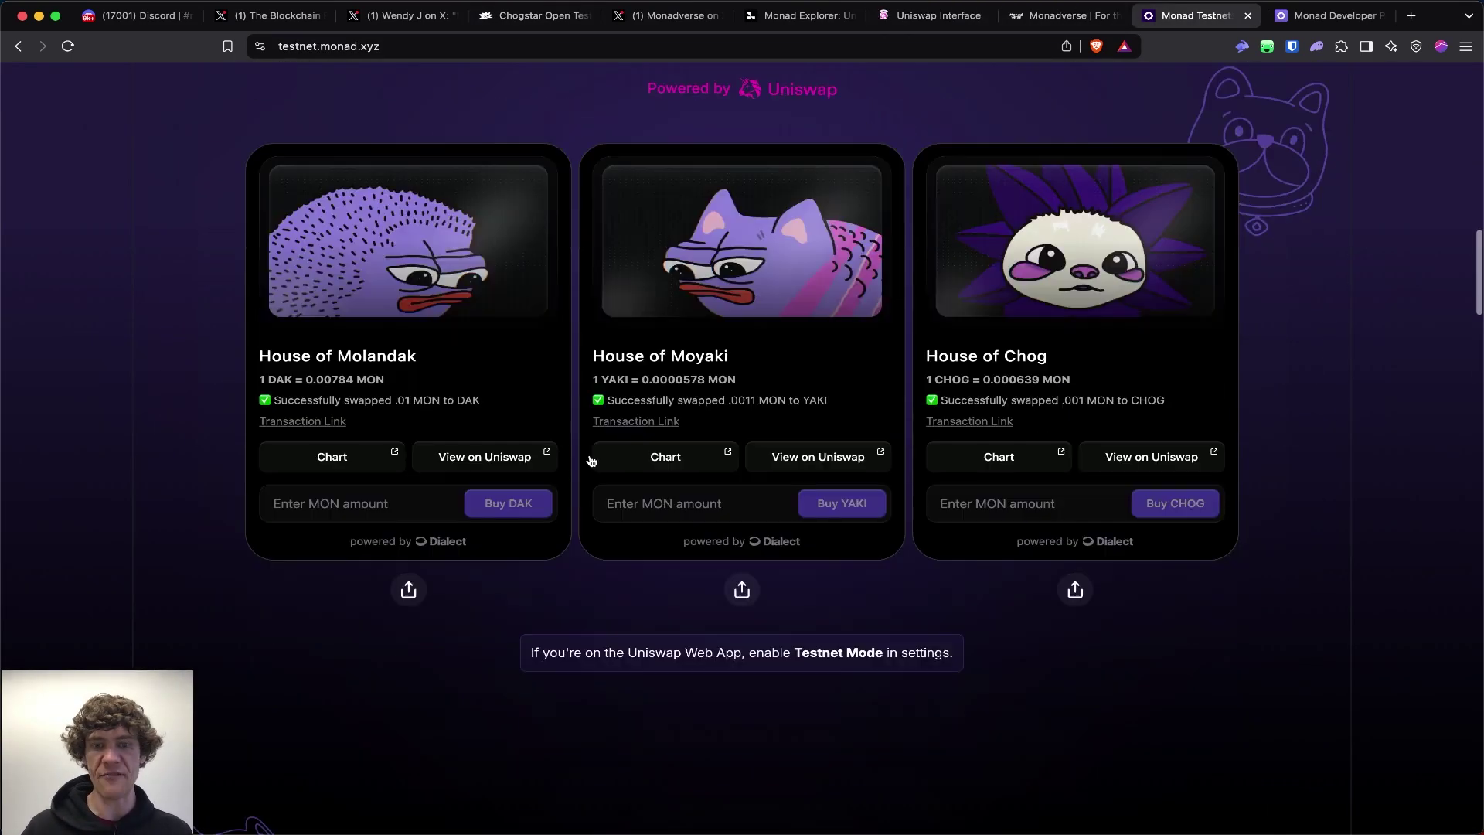
pyautogui.click(913, 16)
# - Connect Rabby to Uniswap and turn on testnet mode
pyautogui.click(1314, 359)
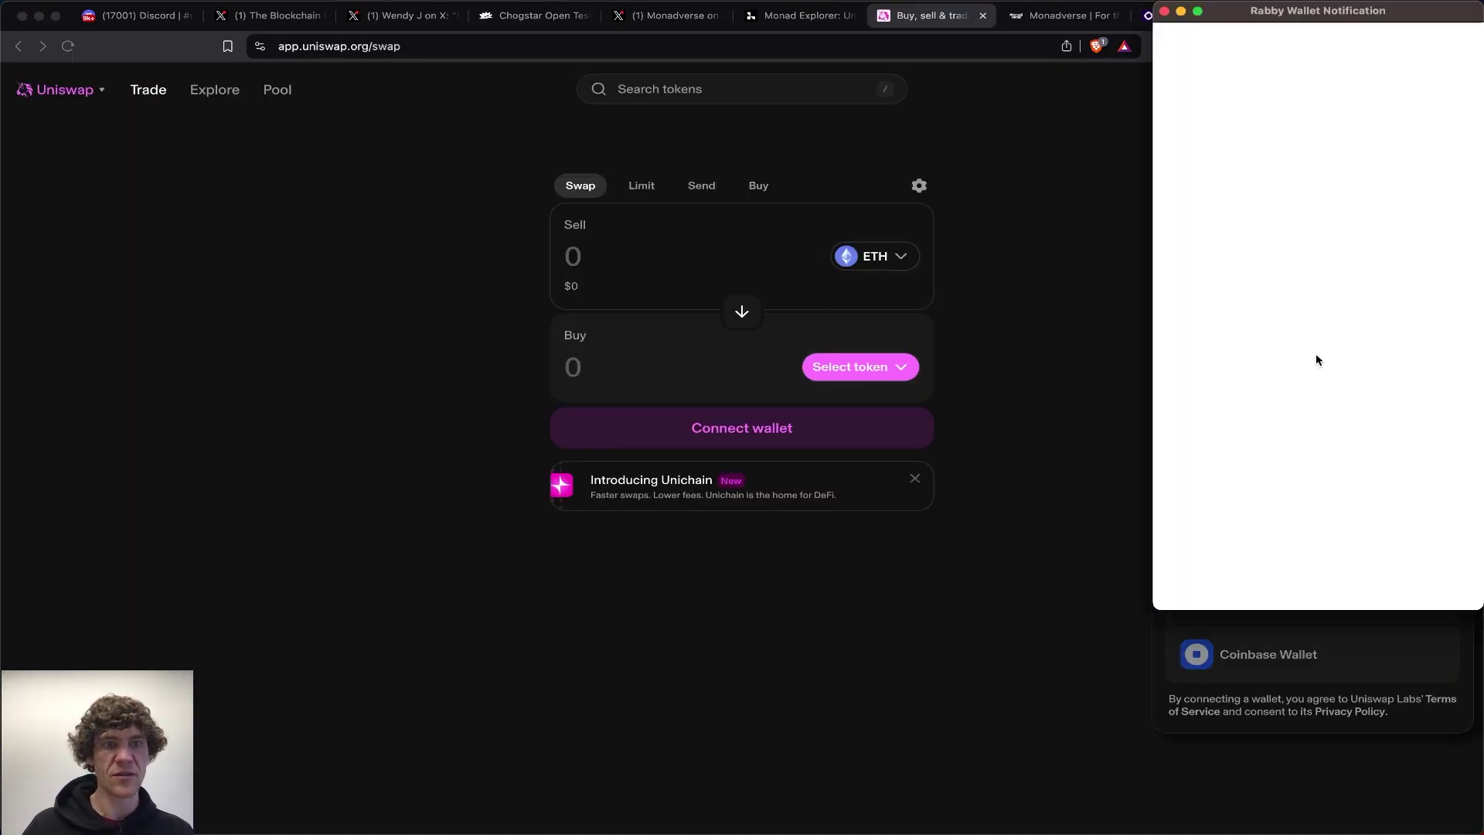
pyautogui.click(1407, 519)
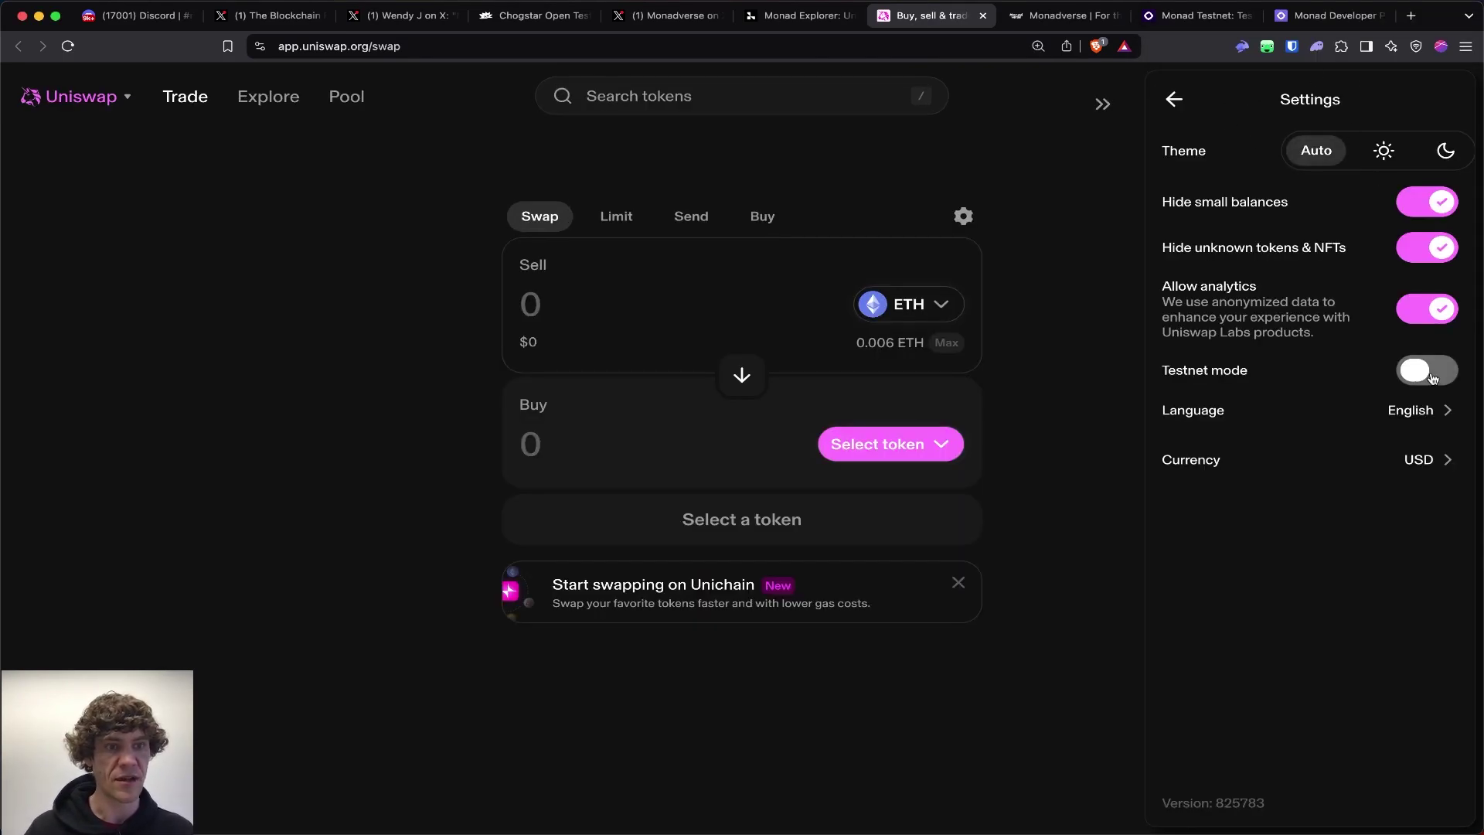
pyautogui.click(1430, 373)
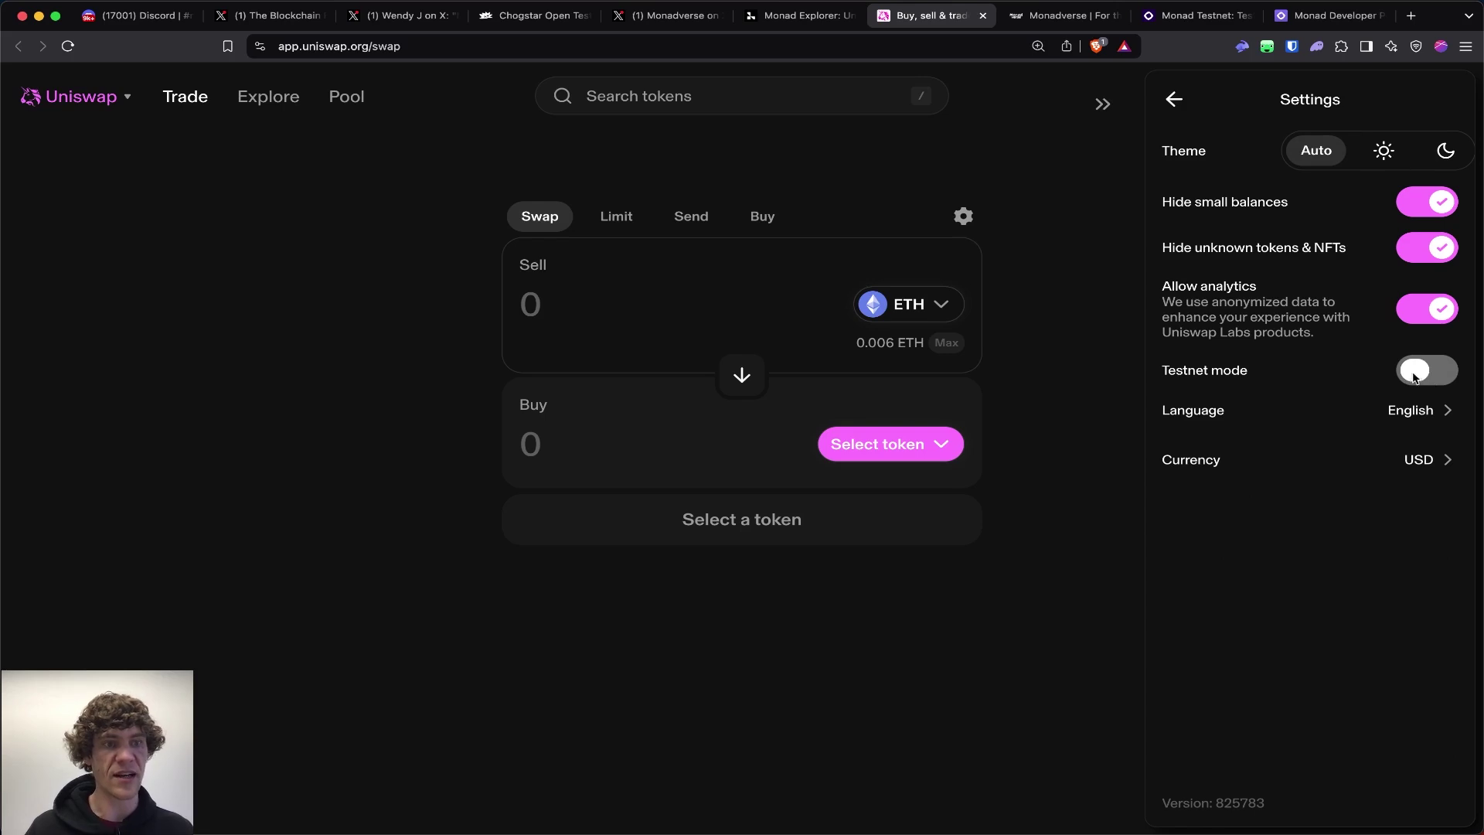
pyautogui.click(1177, 105)
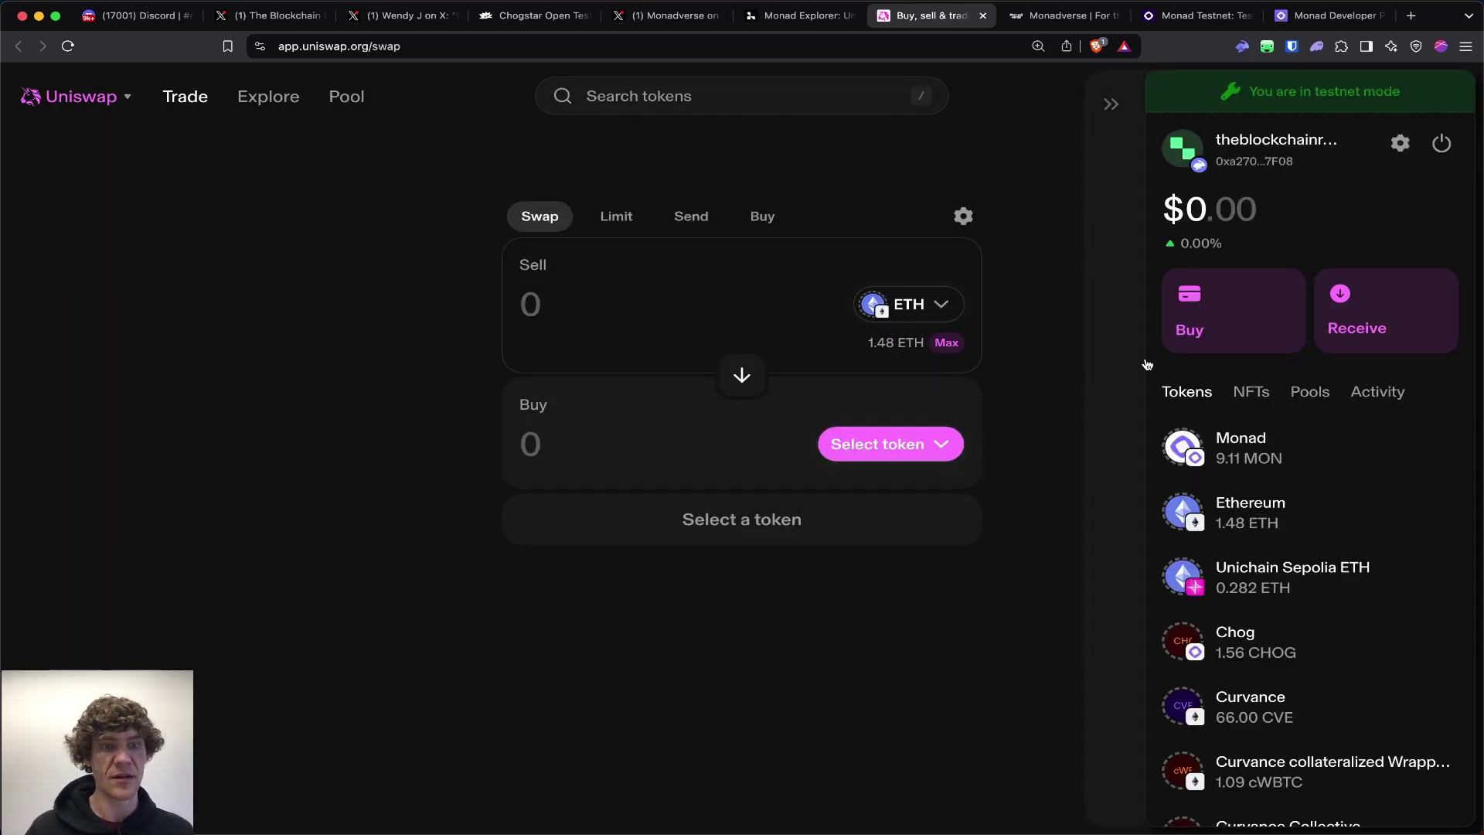
pyautogui.click(1089, 303)
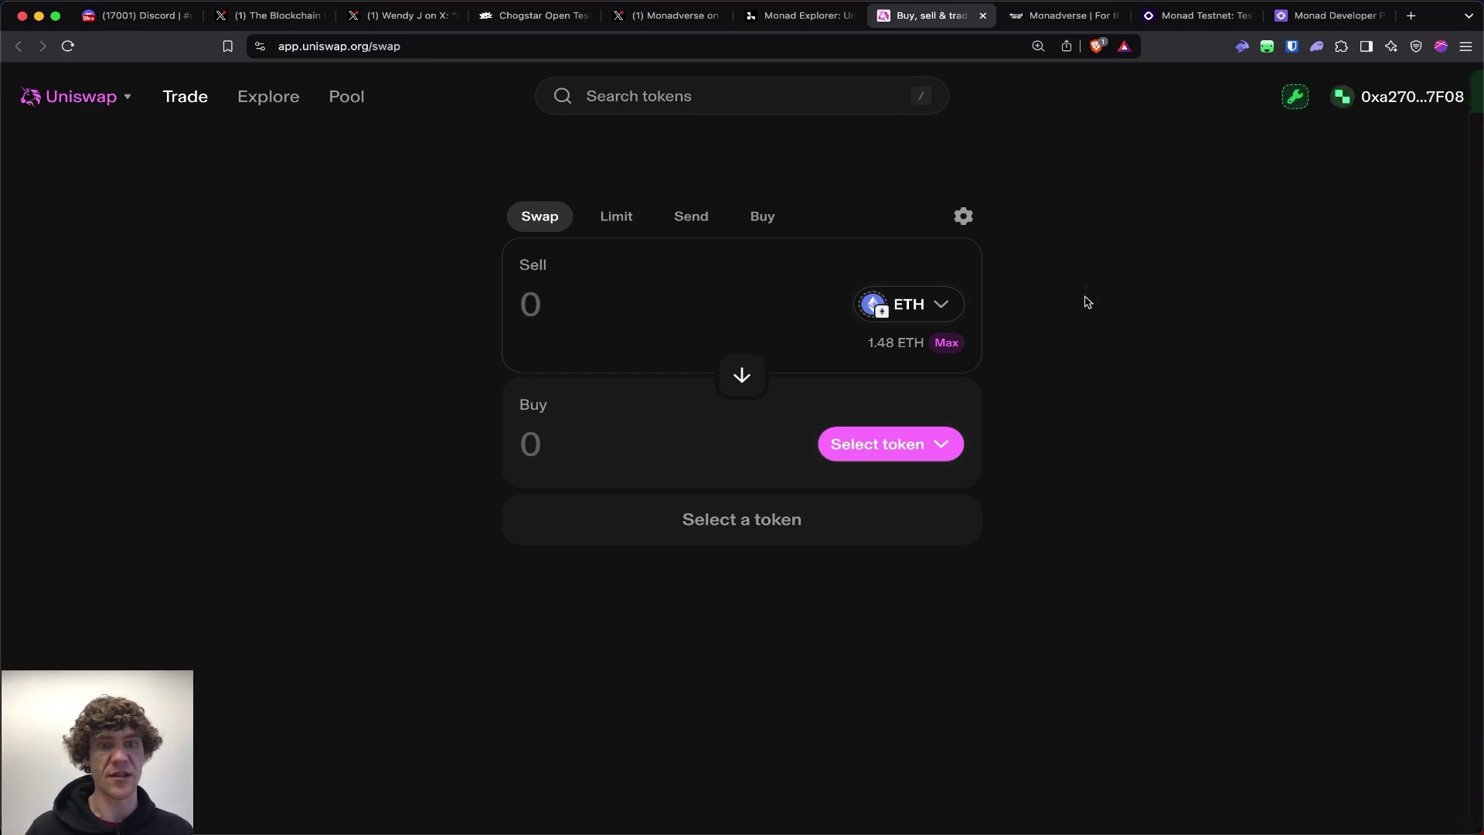
# - Set up a swap selling 1 MON for USDT on Monad Testnet
pyautogui.click(928, 309)
pyautogui.click(890, 189)
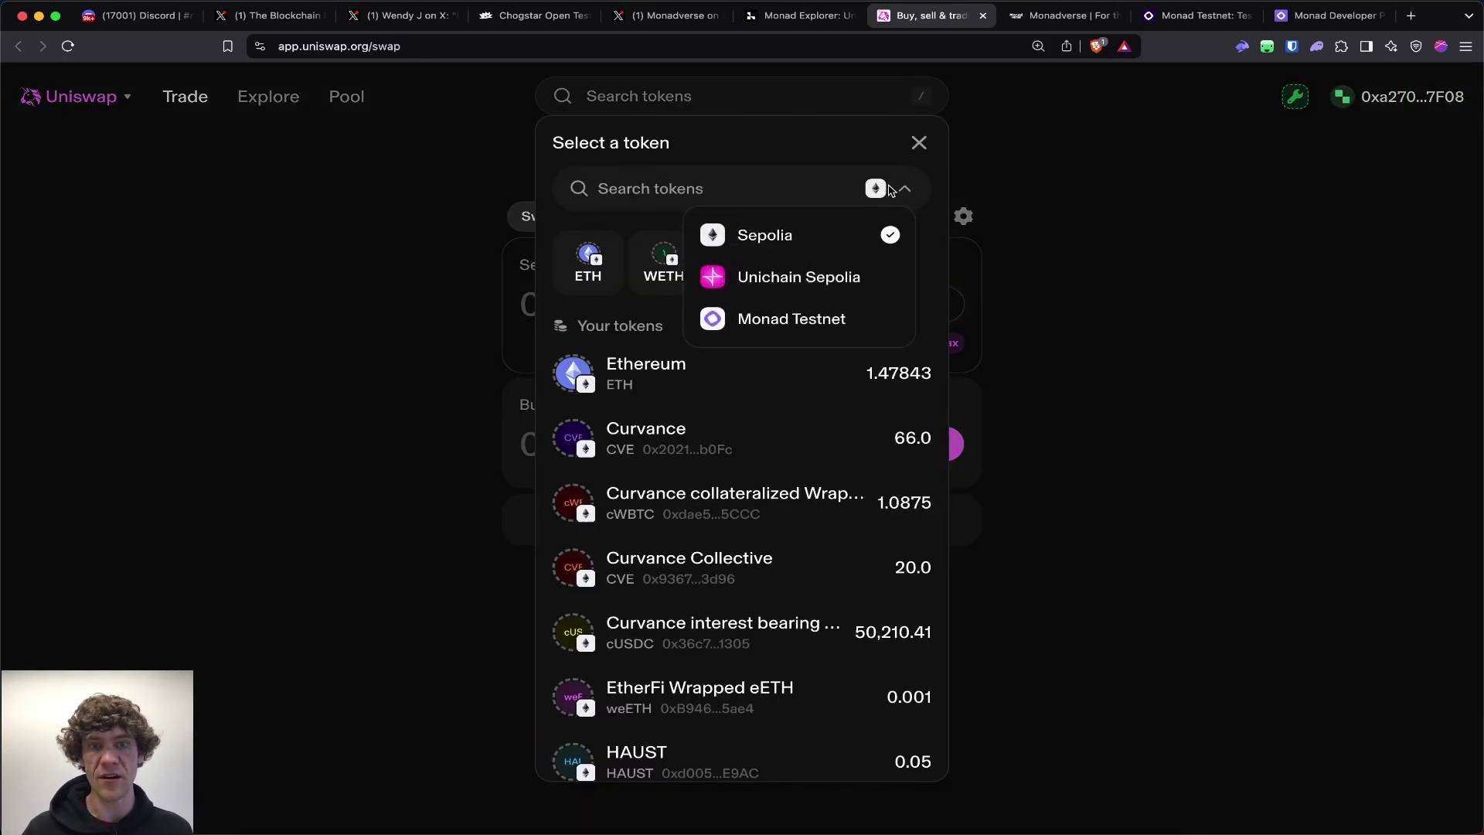
pyautogui.click(790, 321)
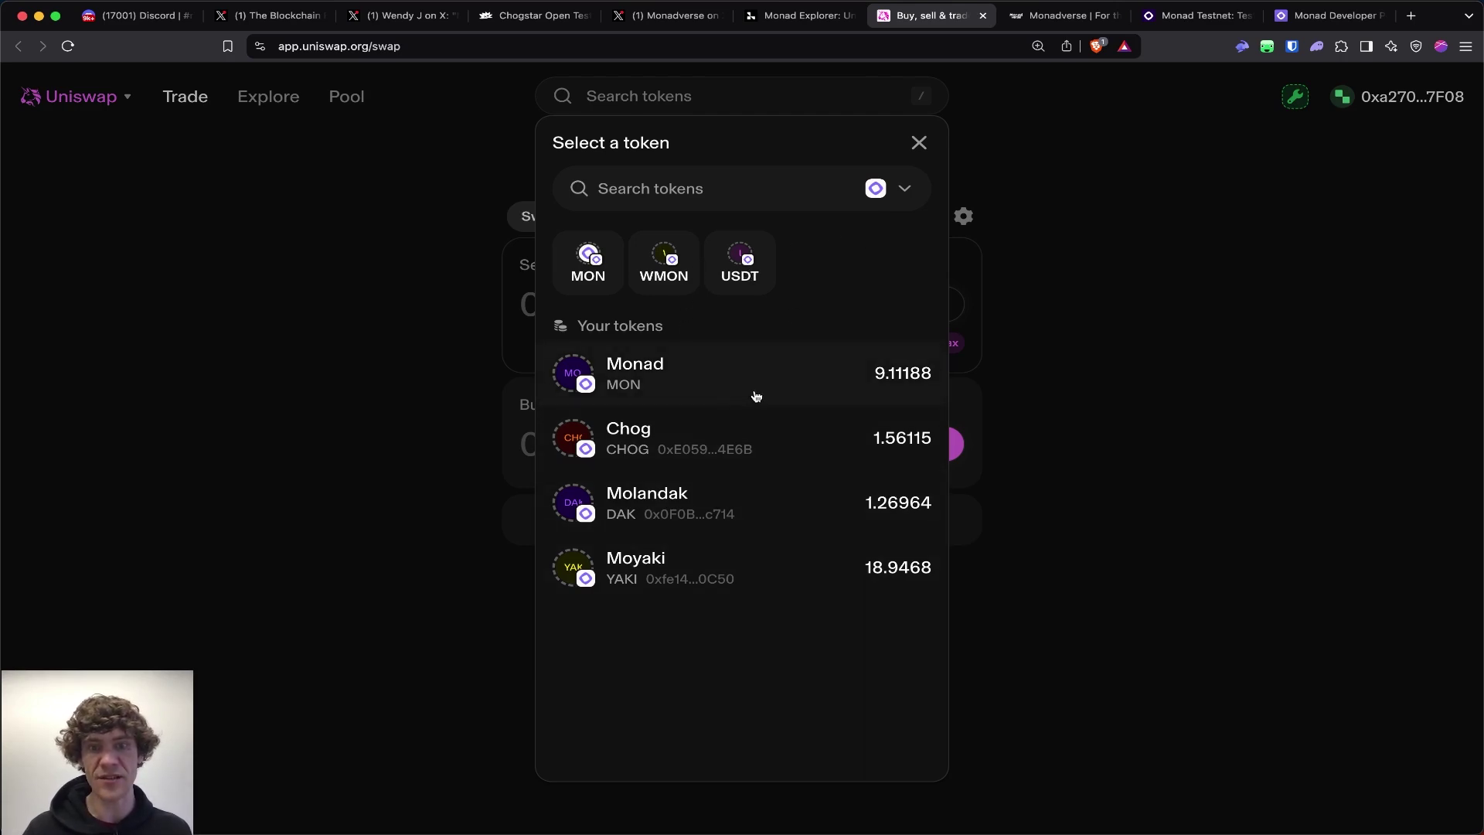
pyautogui.click(903, 442)
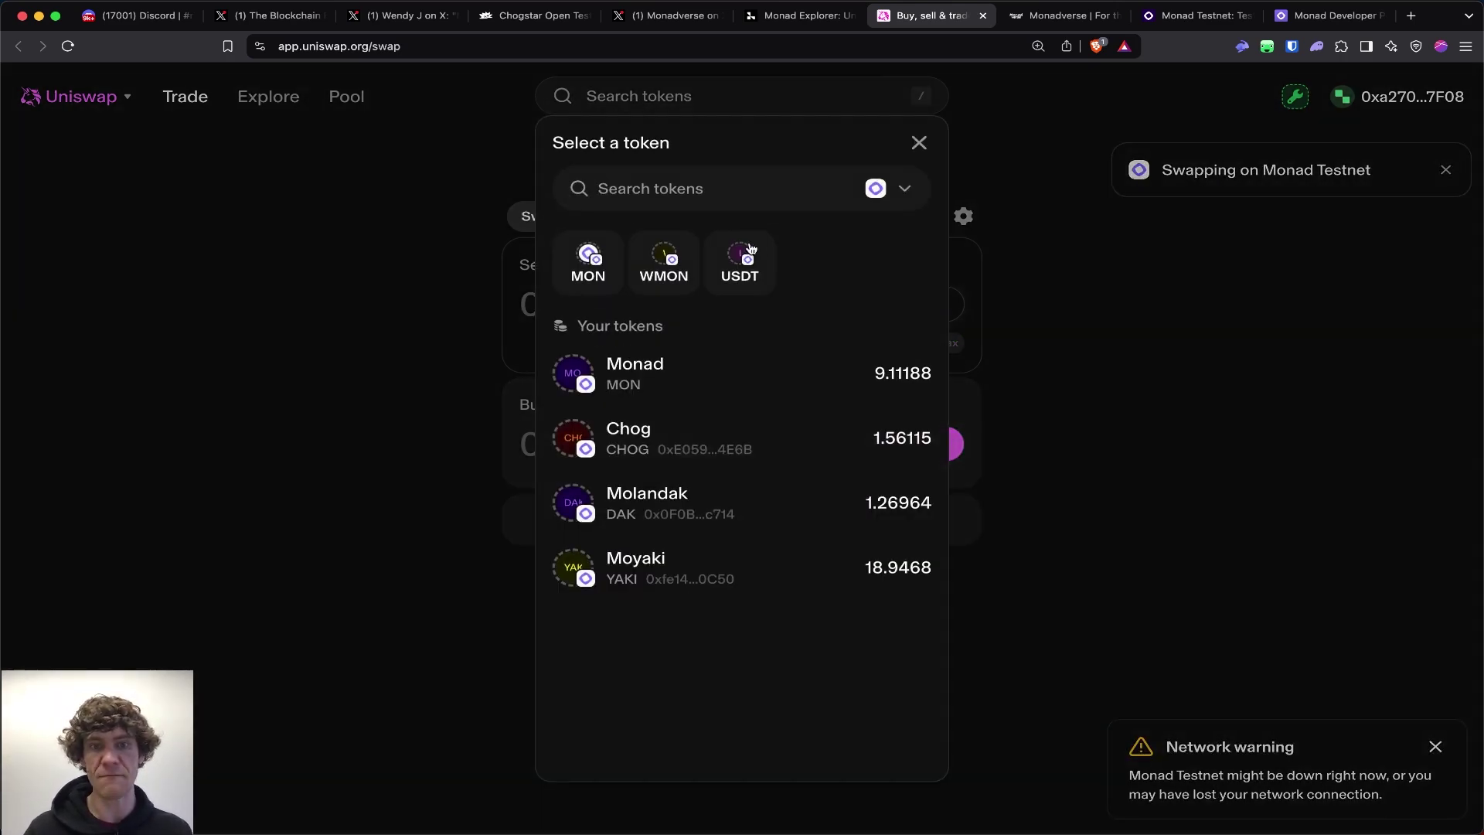
pyautogui.click(739, 263)
pyautogui.click(582, 294)
pyautogui.write('1')
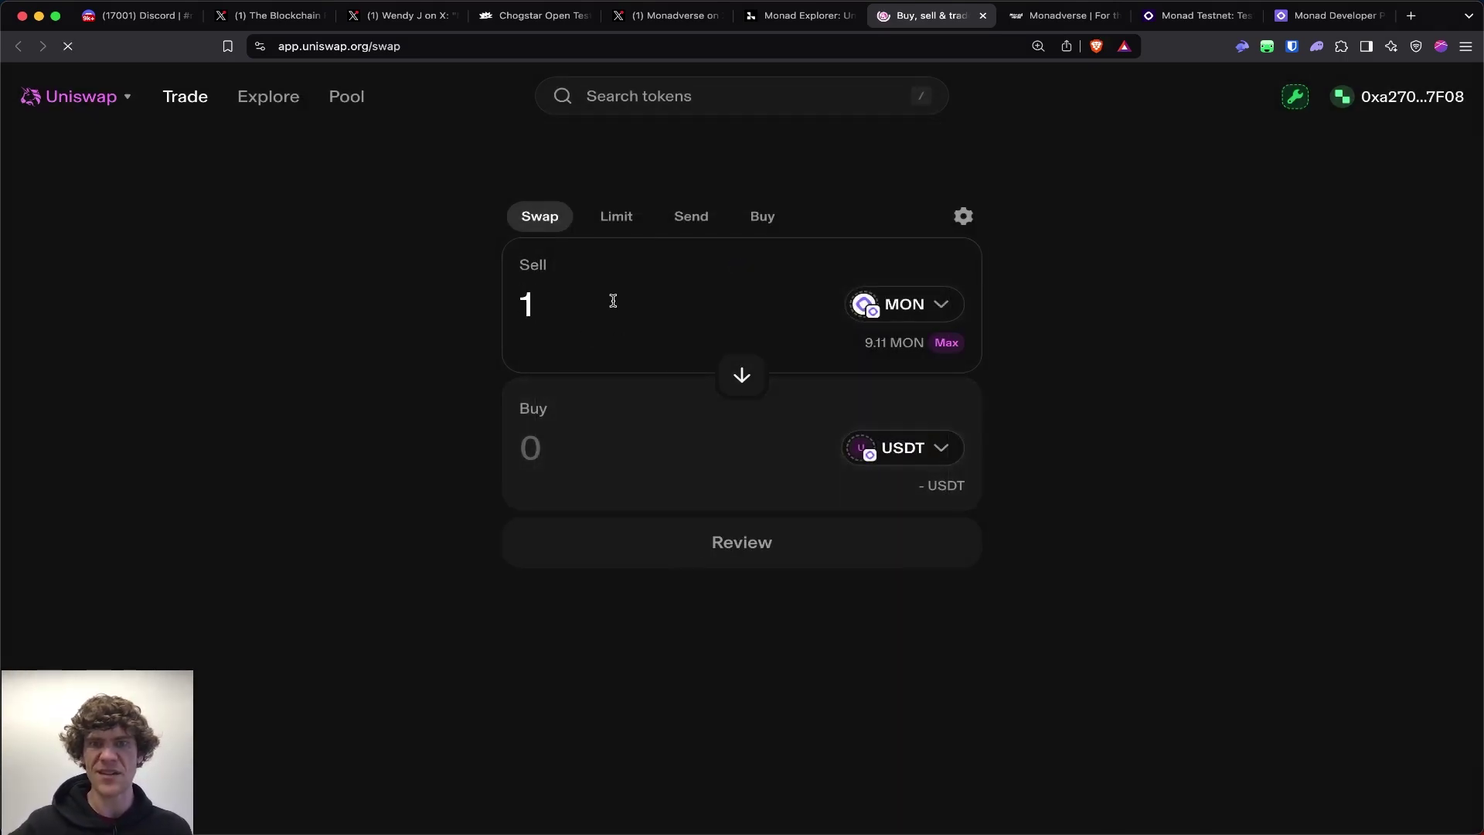
# - Close the X posts and Lil Chogstars mint tabs
pyautogui.click(433, 16)
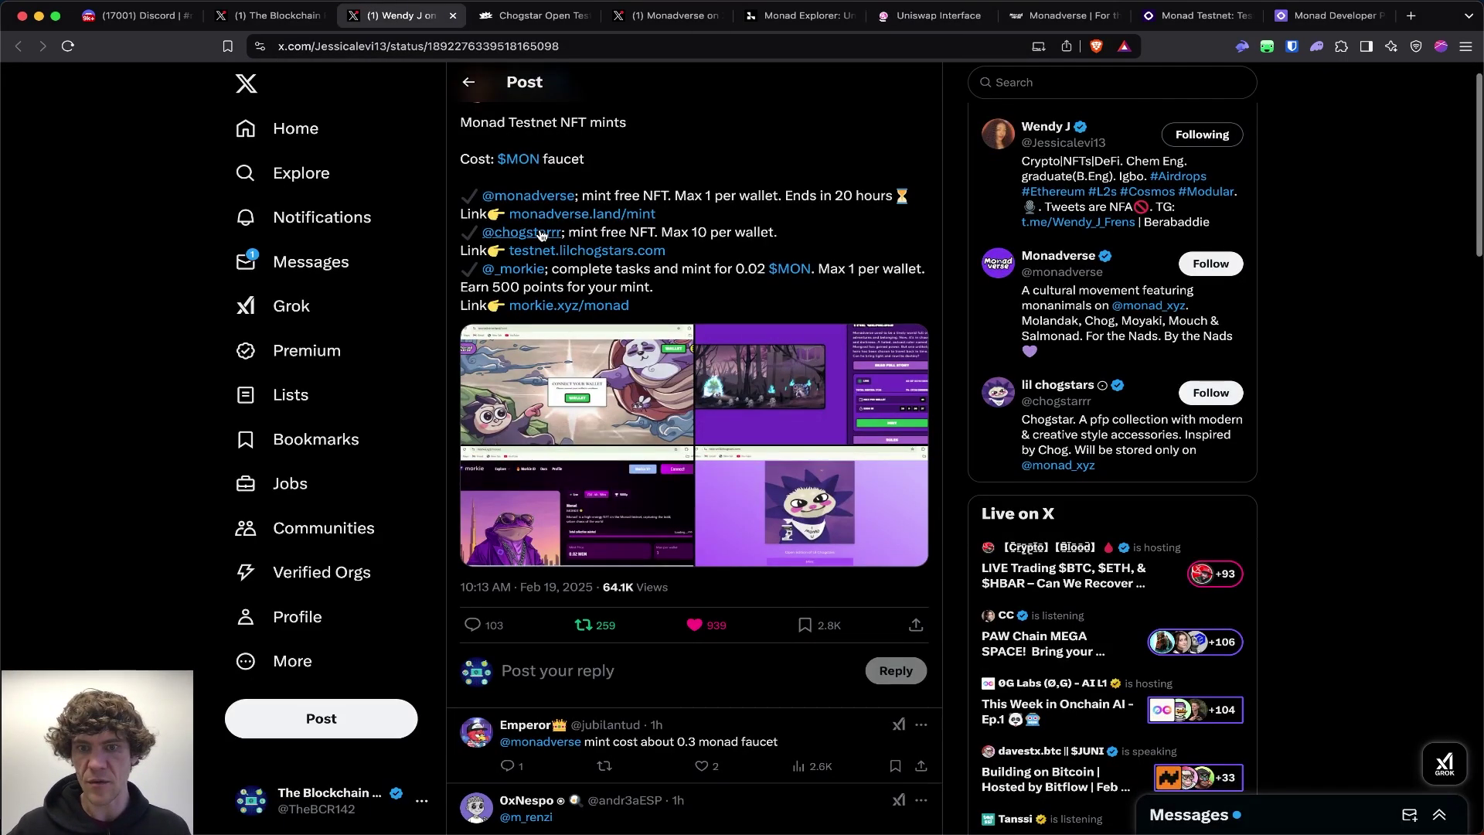
pyautogui.click(452, 15)
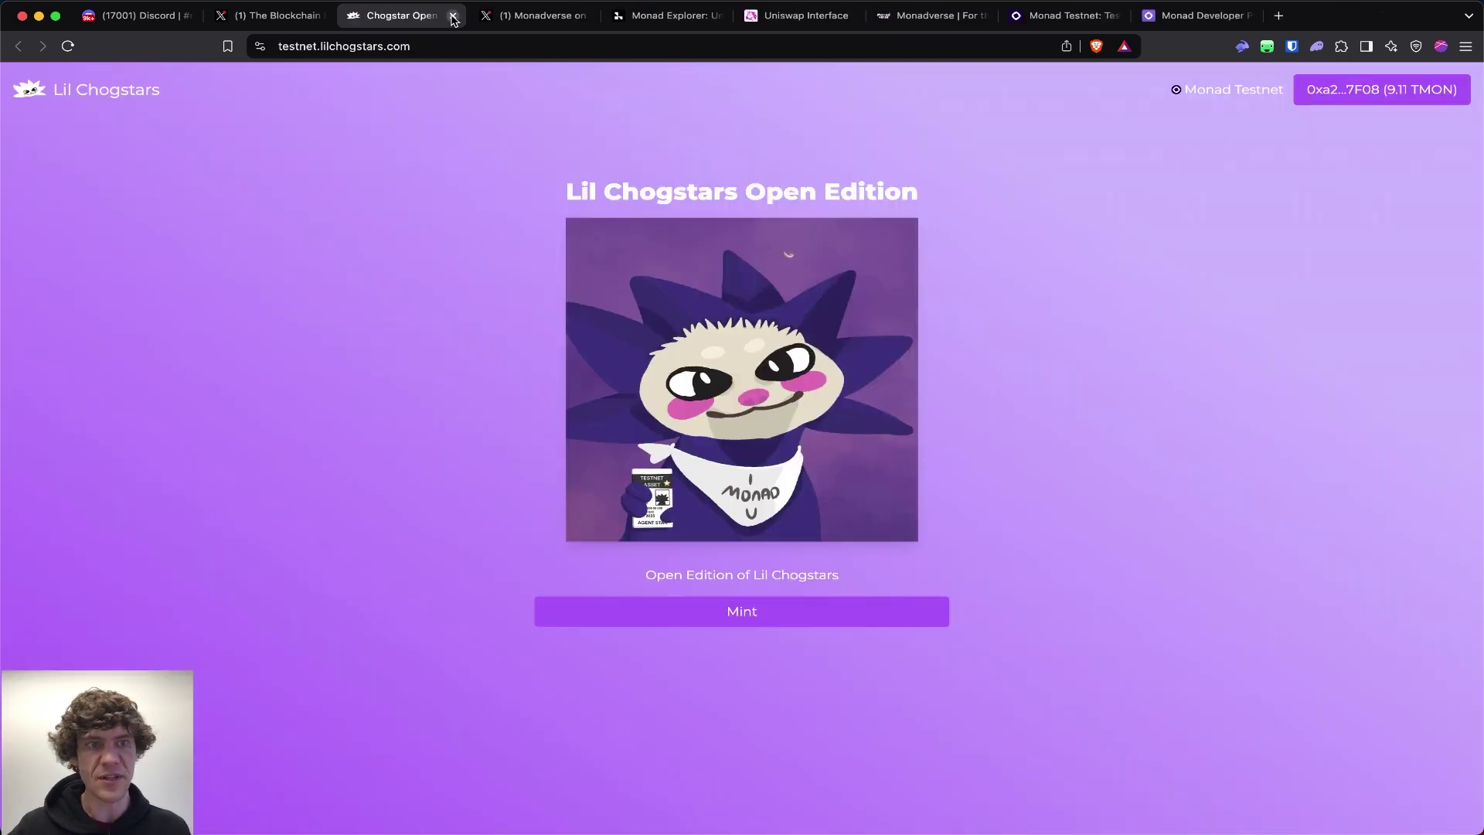
pyautogui.click(453, 15)
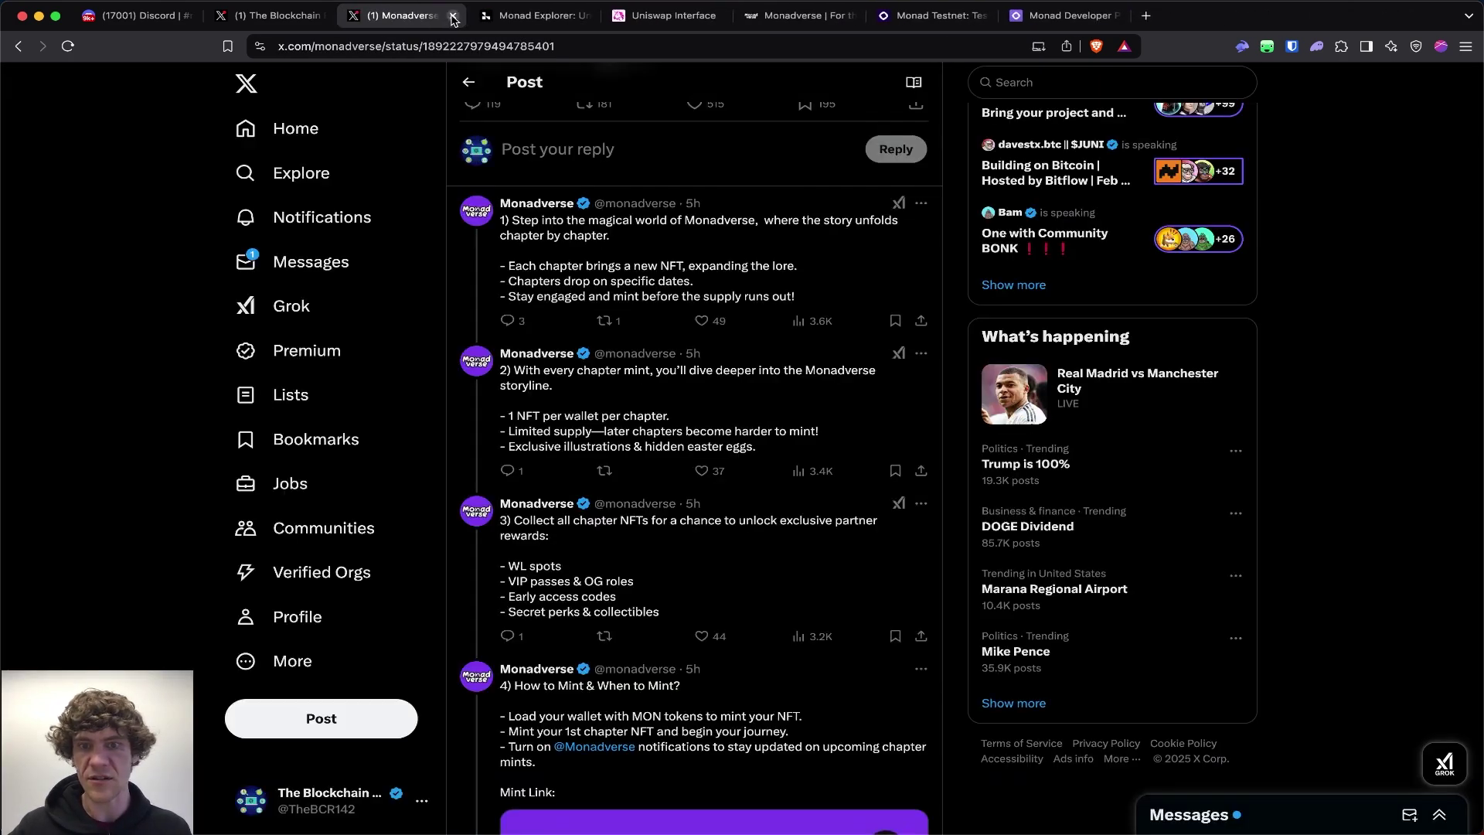
pyautogui.click(453, 16)
# - Keep MON as the sell token, dismiss the network warning, and verify the Layer3 swap step
pyautogui.click(770, 387)
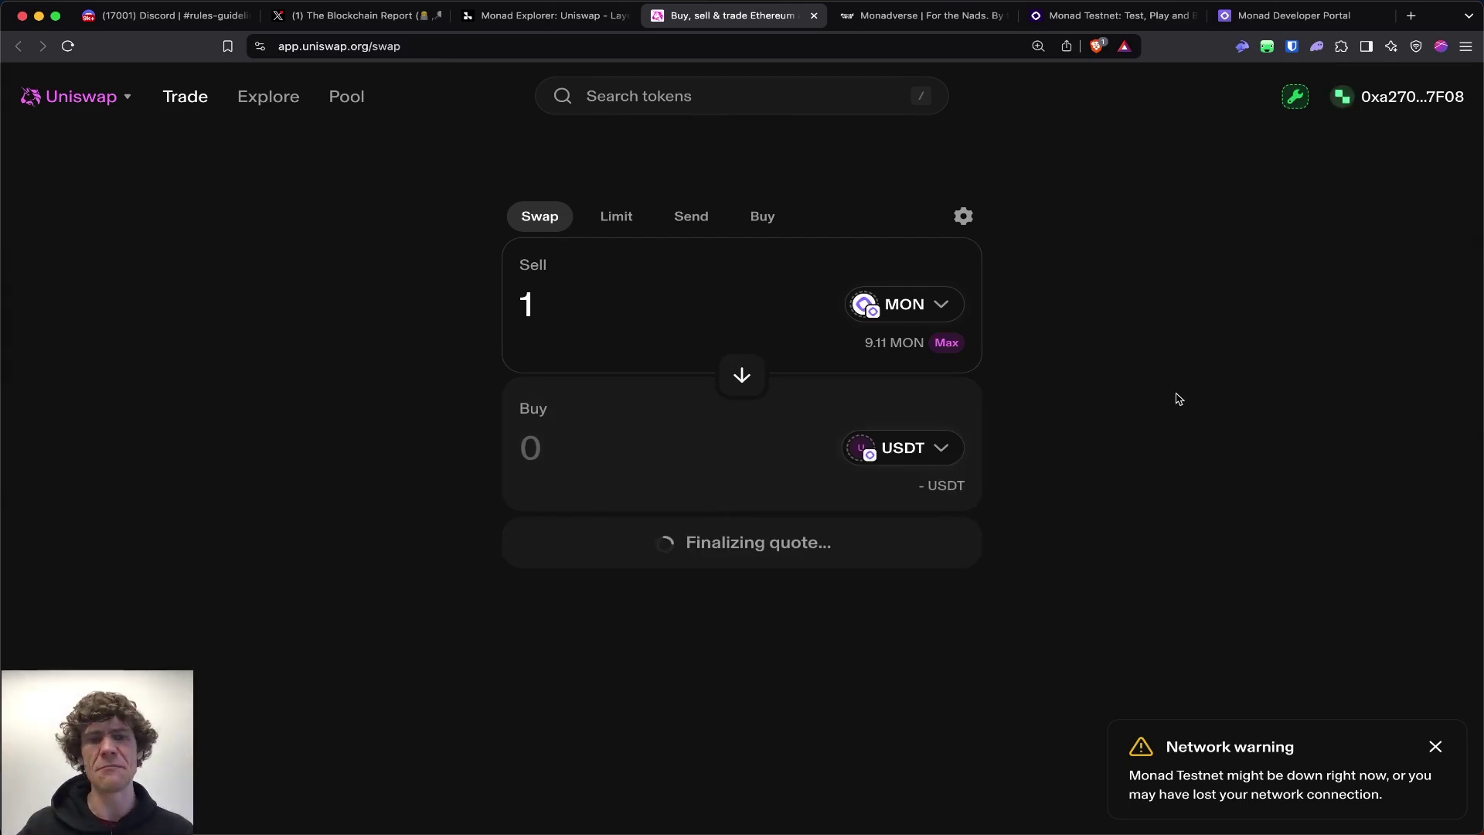
pyautogui.click(1436, 749)
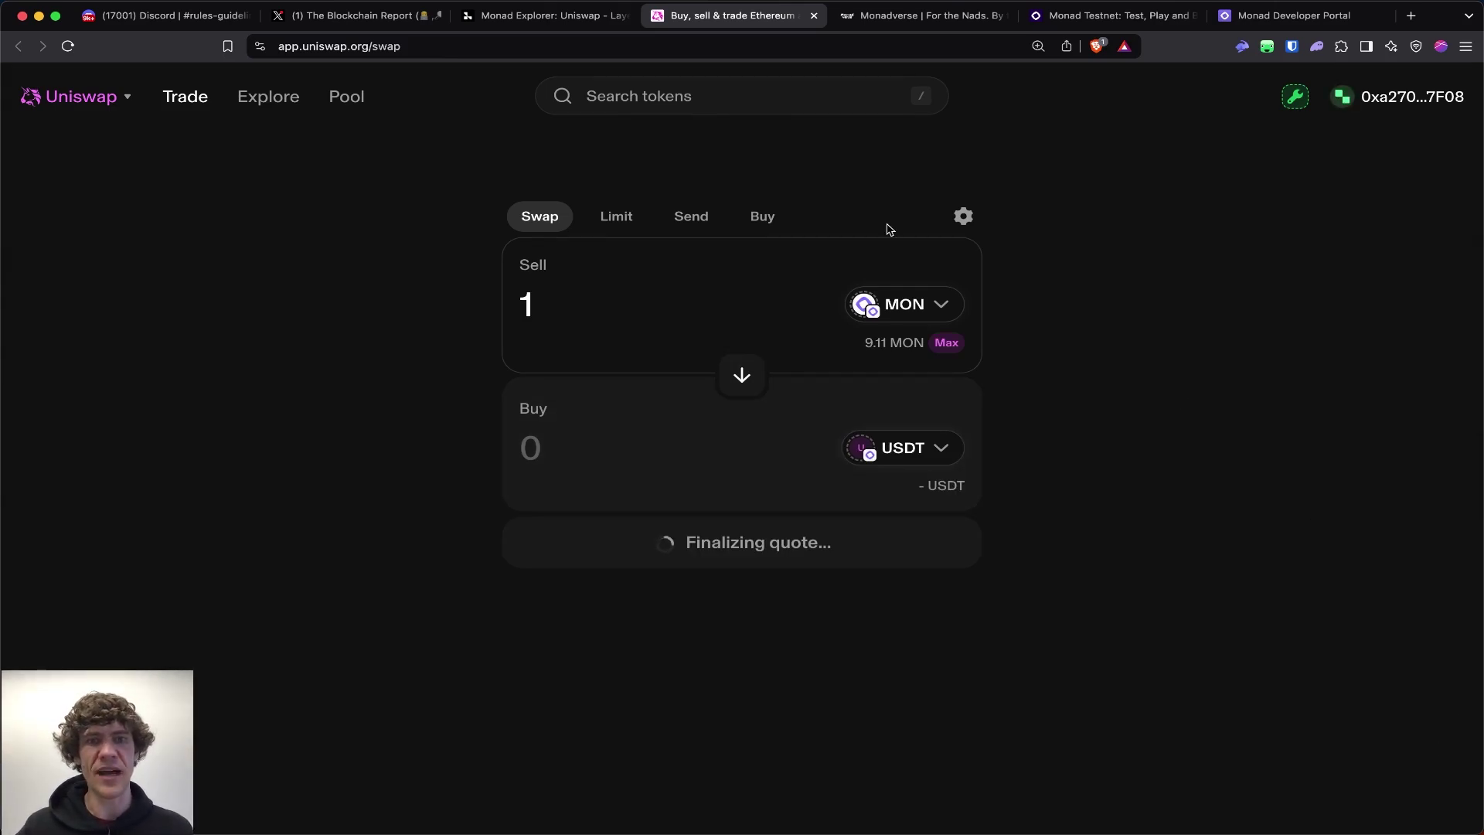
pyautogui.click(1095, 24)
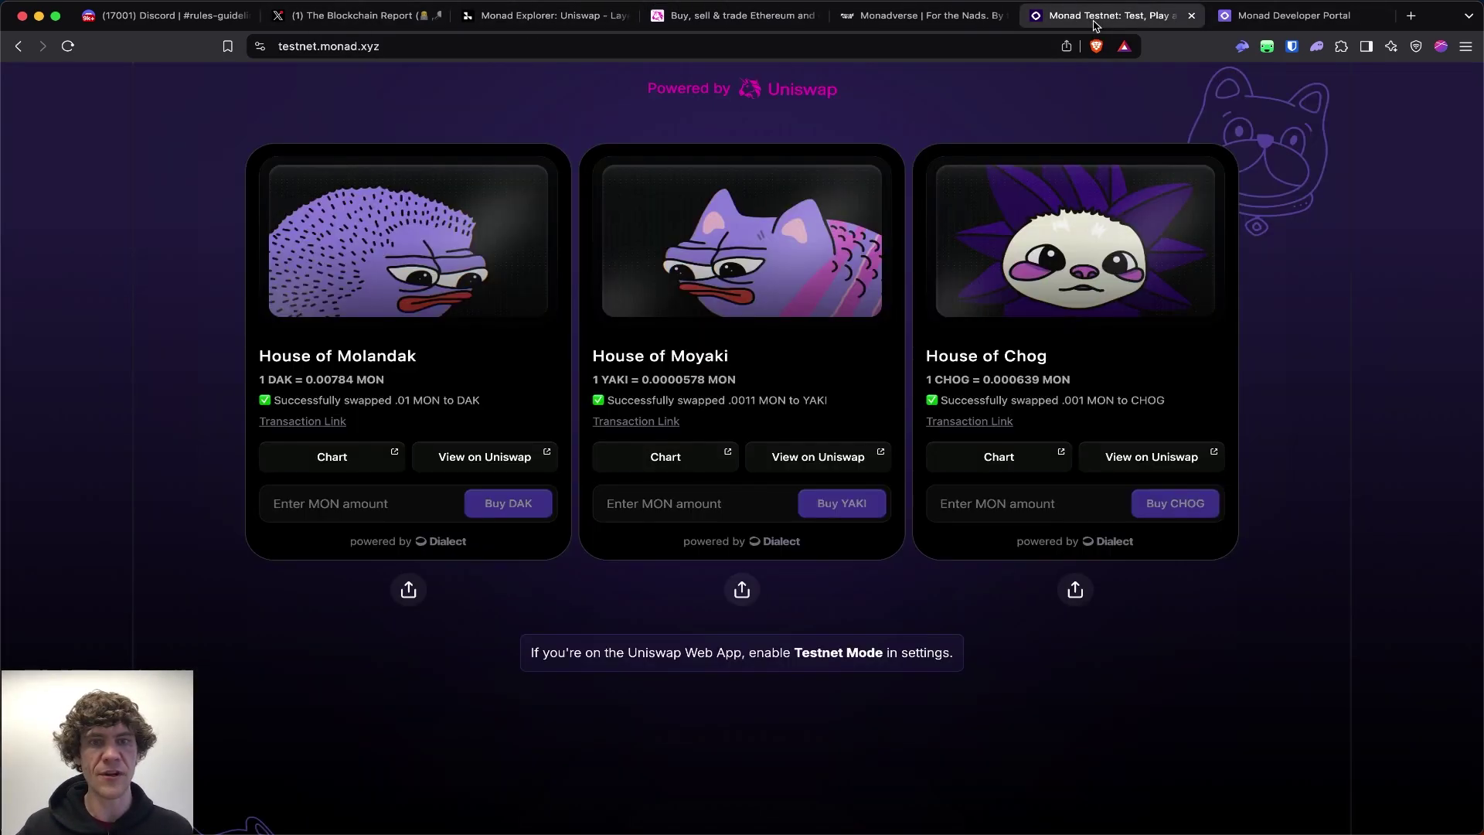
pyautogui.click(561, 17)
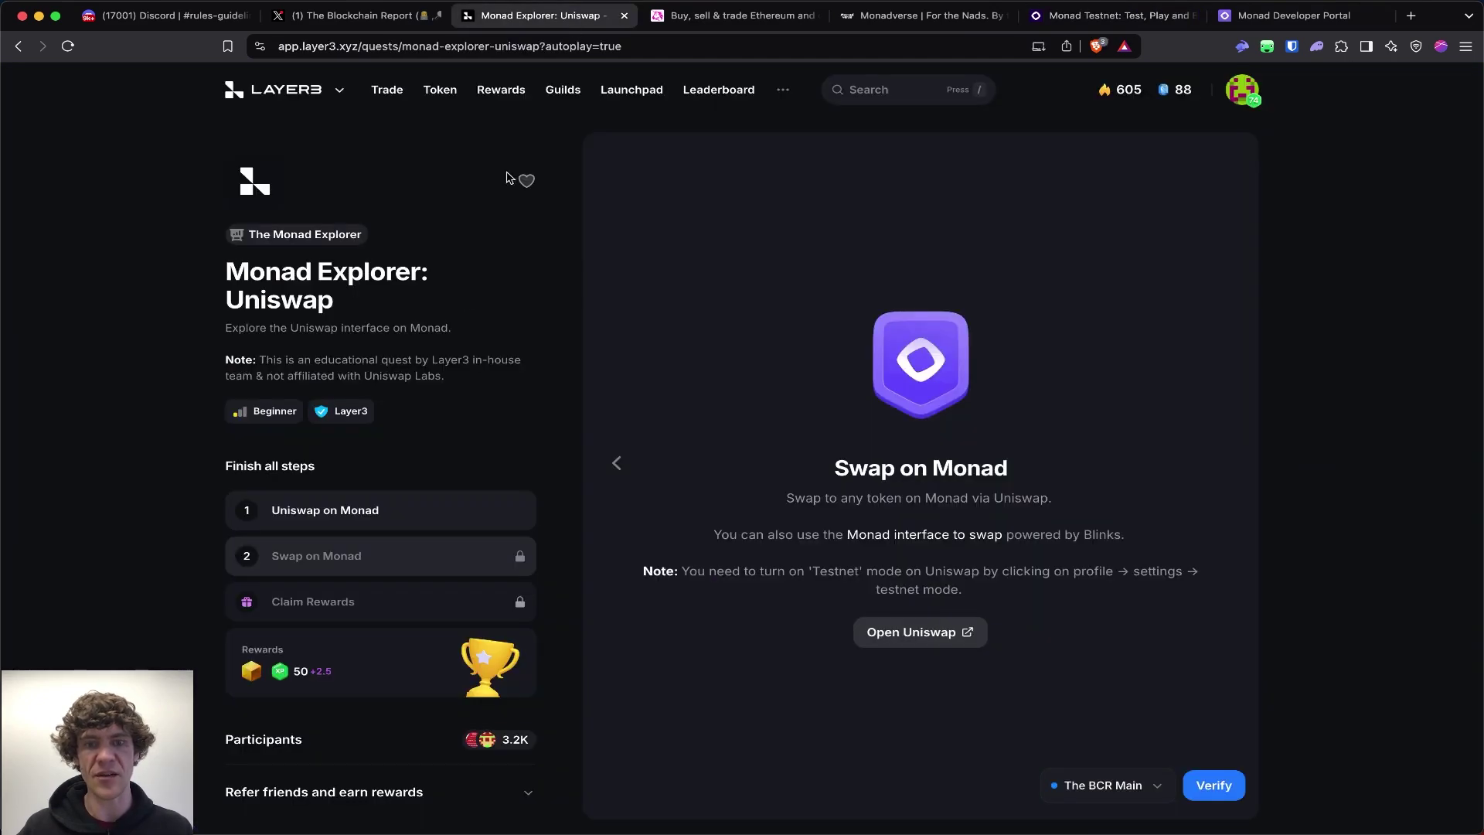
pyautogui.click(1214, 784)
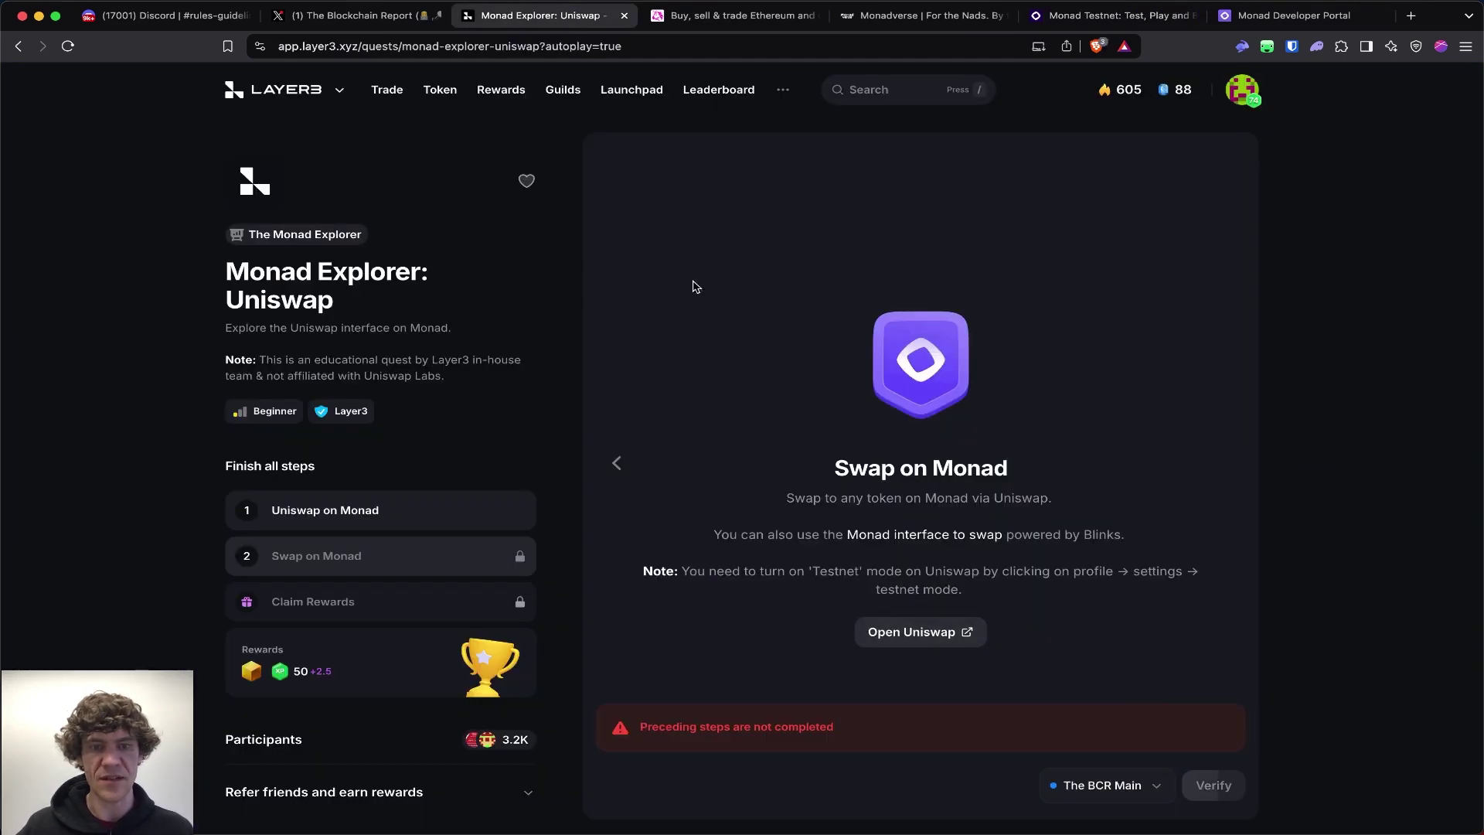
pyautogui.click(724, 17)
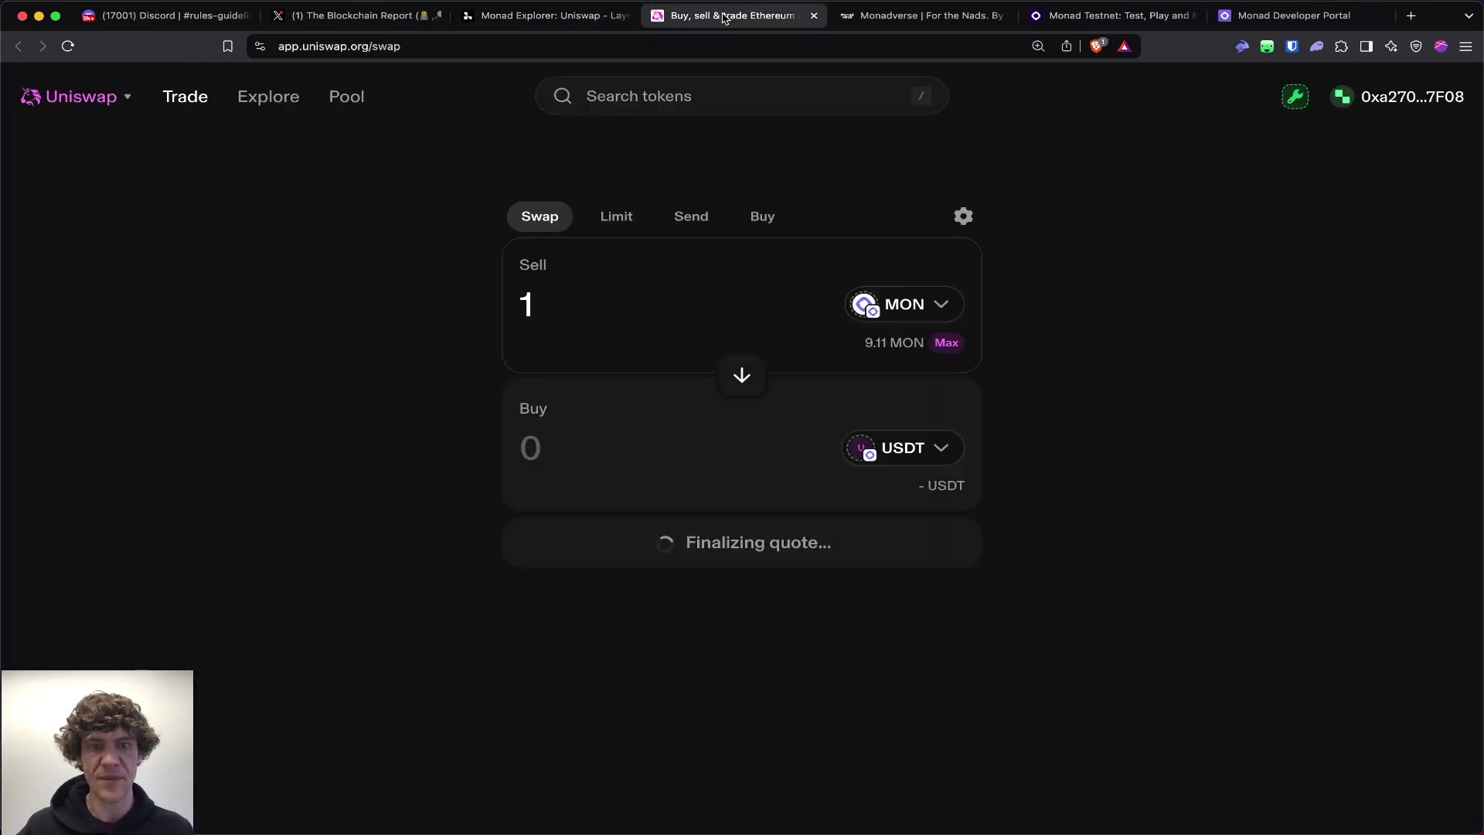
# - Wrap 1 MON into WMON and approve the transaction in Rabby
pyautogui.click(866, 453)
pyautogui.click(693, 446)
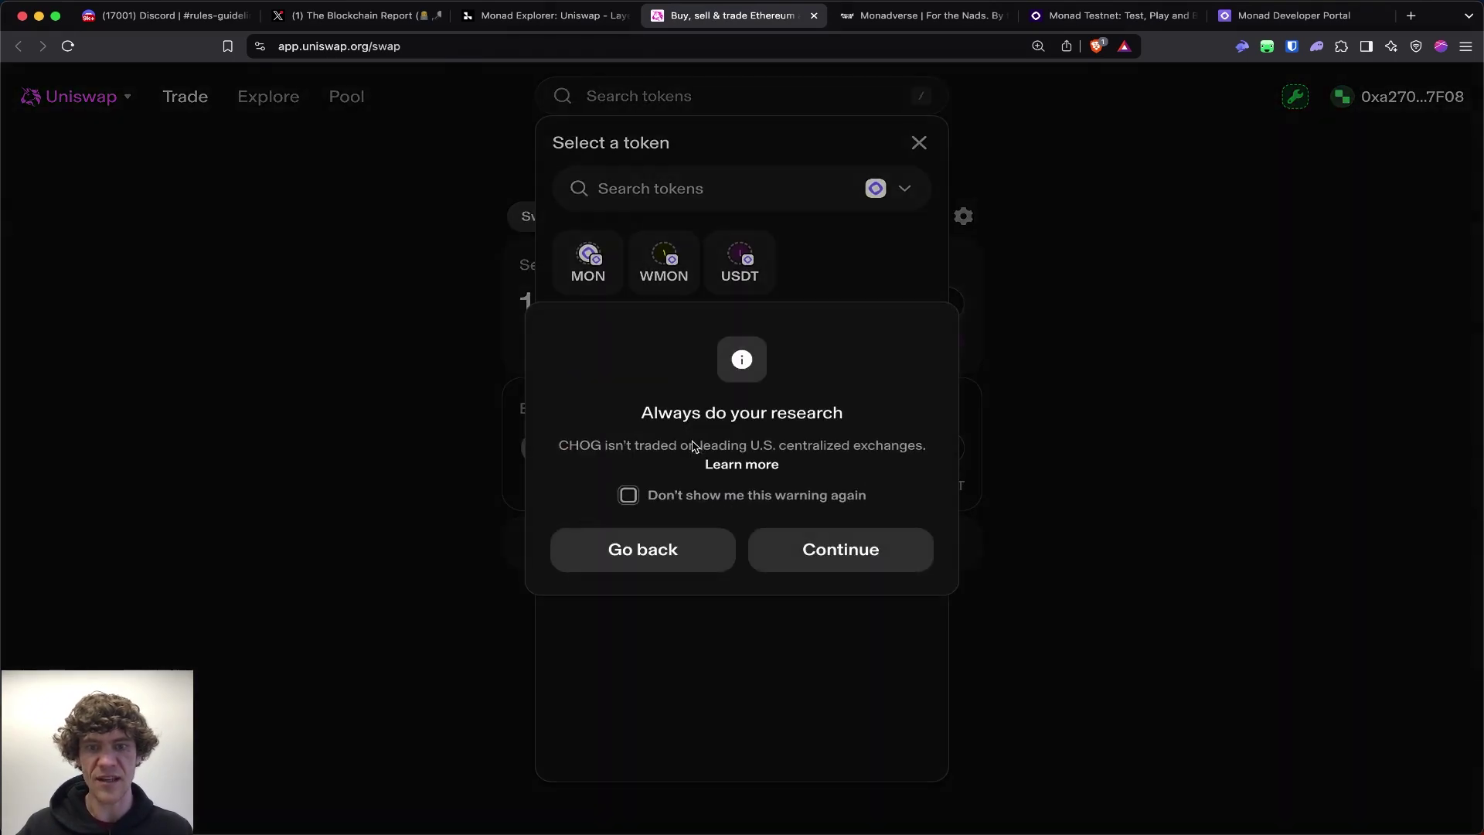
pyautogui.click(812, 551)
pyautogui.click(877, 444)
pyautogui.click(663, 258)
pyautogui.click(742, 541)
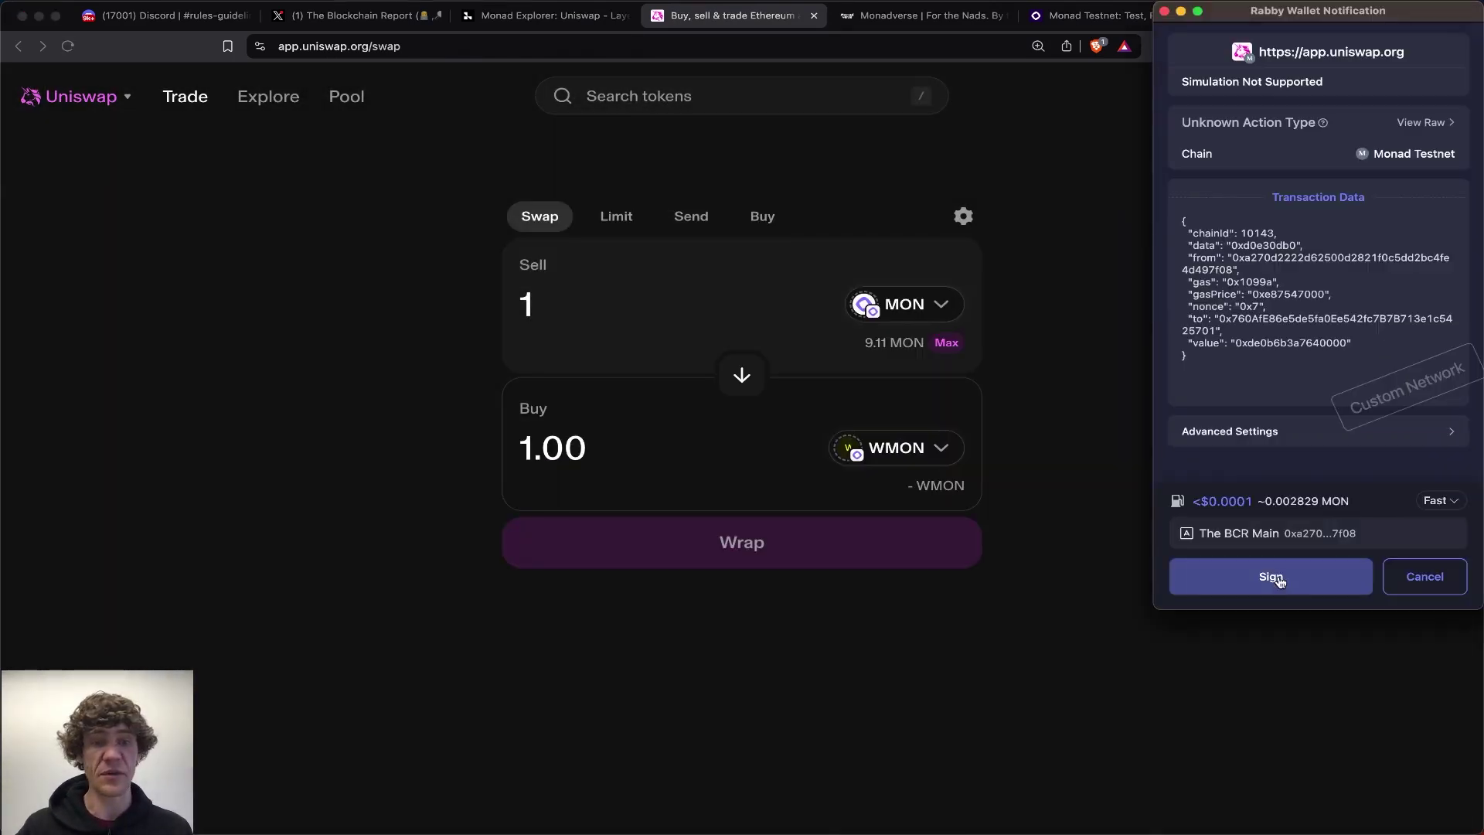
pyautogui.click(1271, 576)
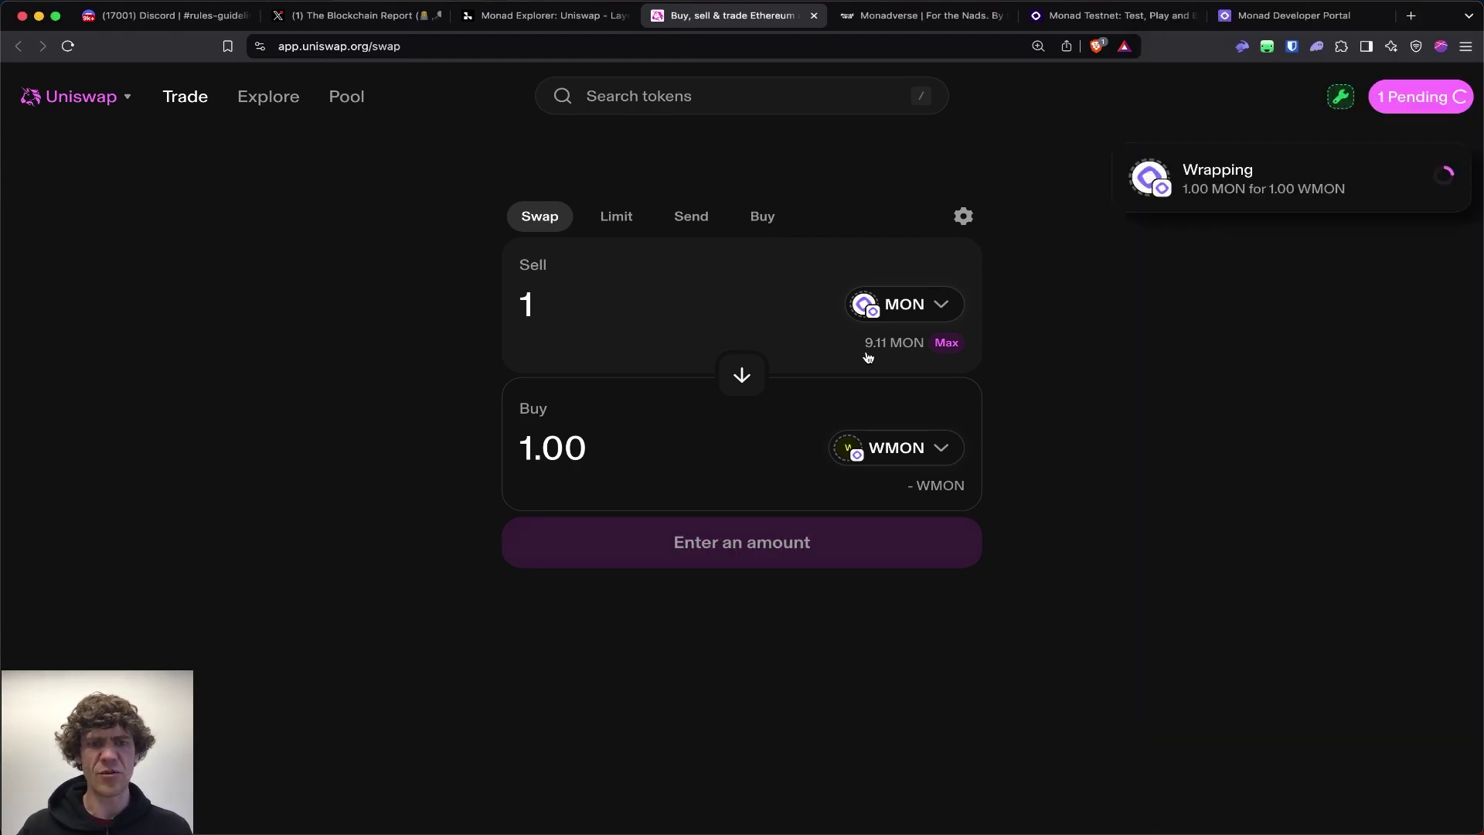
# - Enter .5 against USDT, browse Monad Testnet pools, then return to the Layer3 quest
pyautogui.click(931, 458)
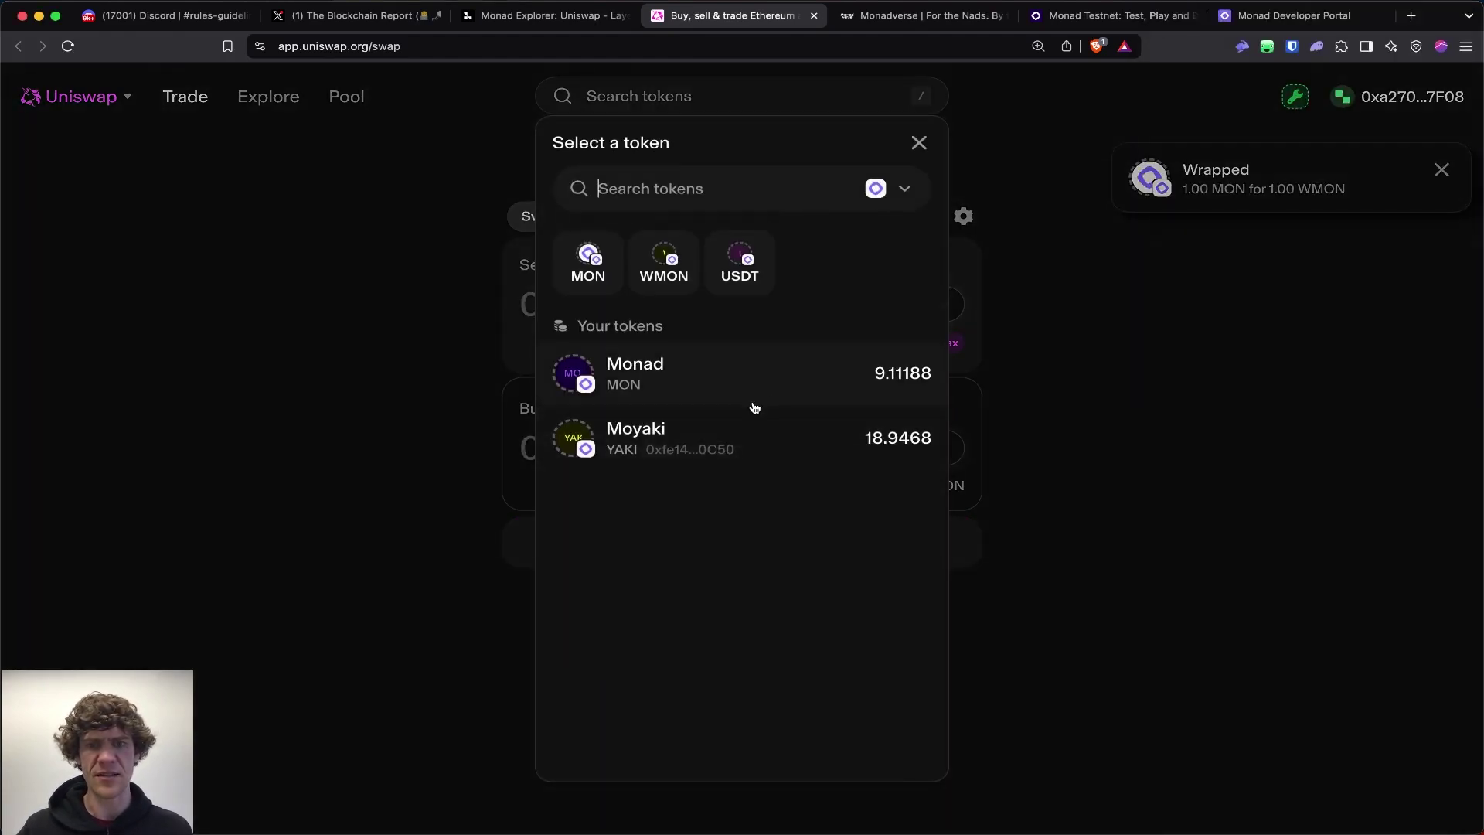
pyautogui.click(740, 261)
pyautogui.write('.5')
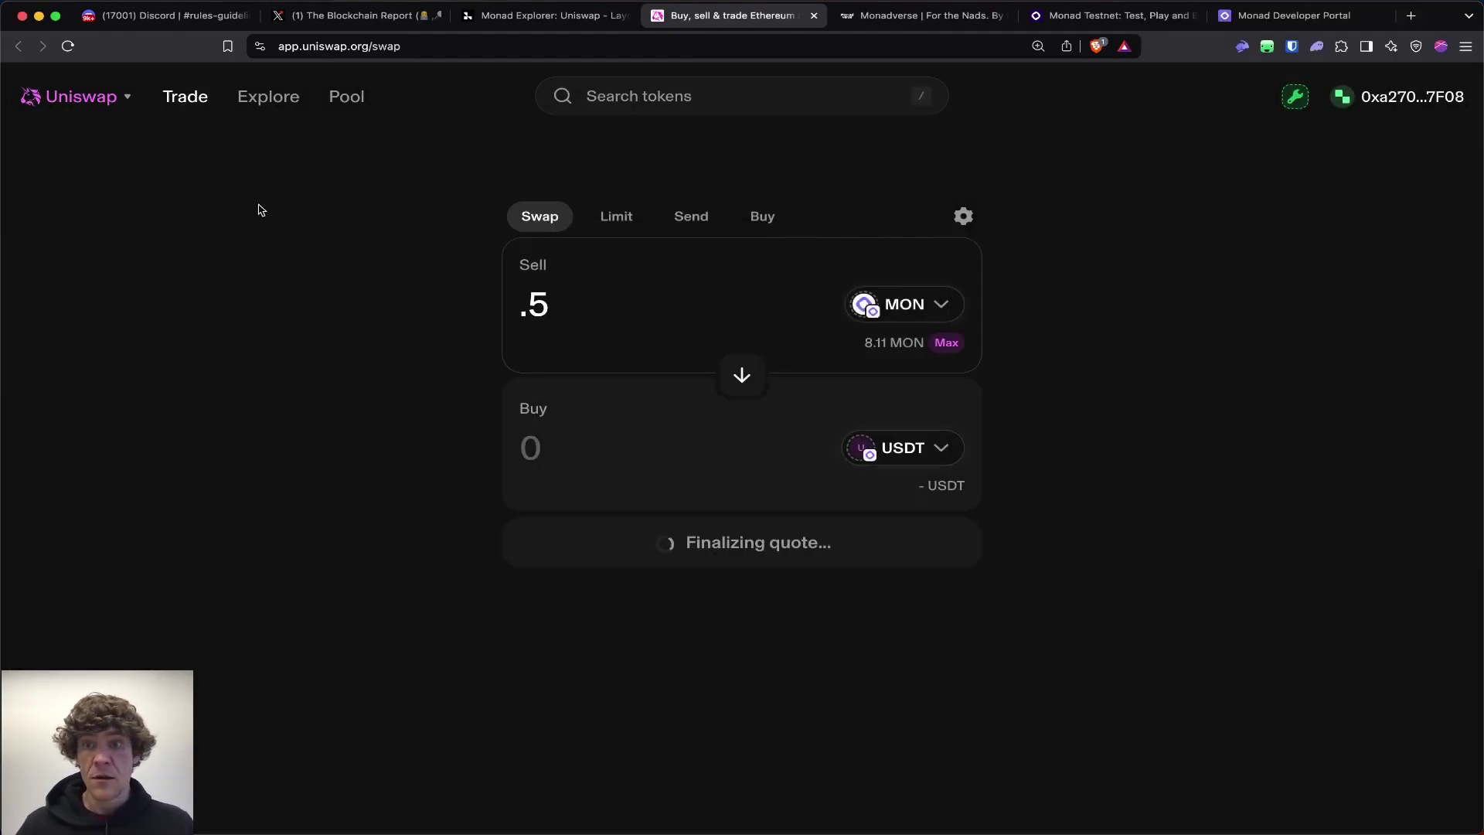
pyautogui.moveTo(268, 97)
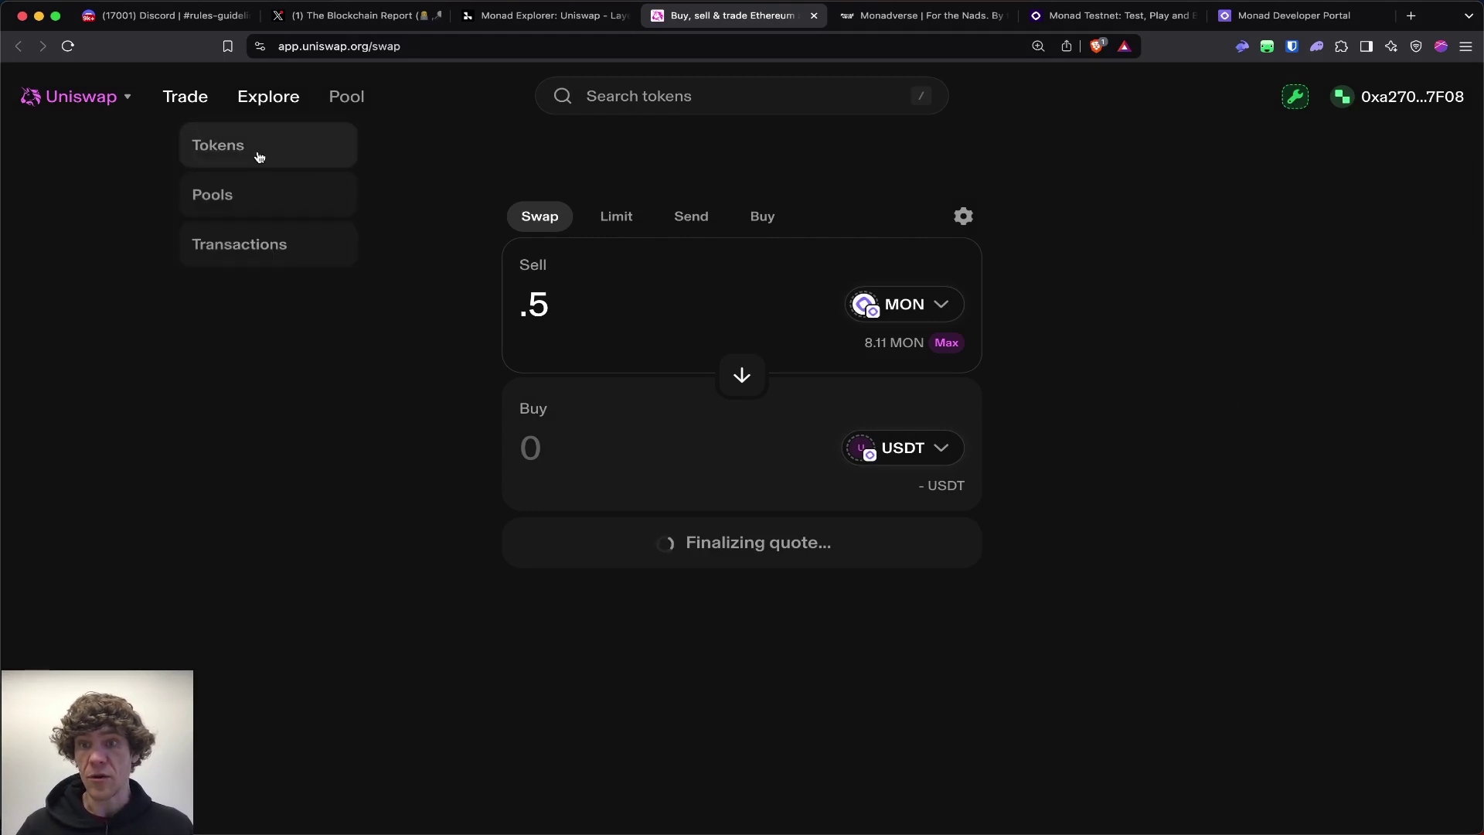
pyautogui.click(256, 204)
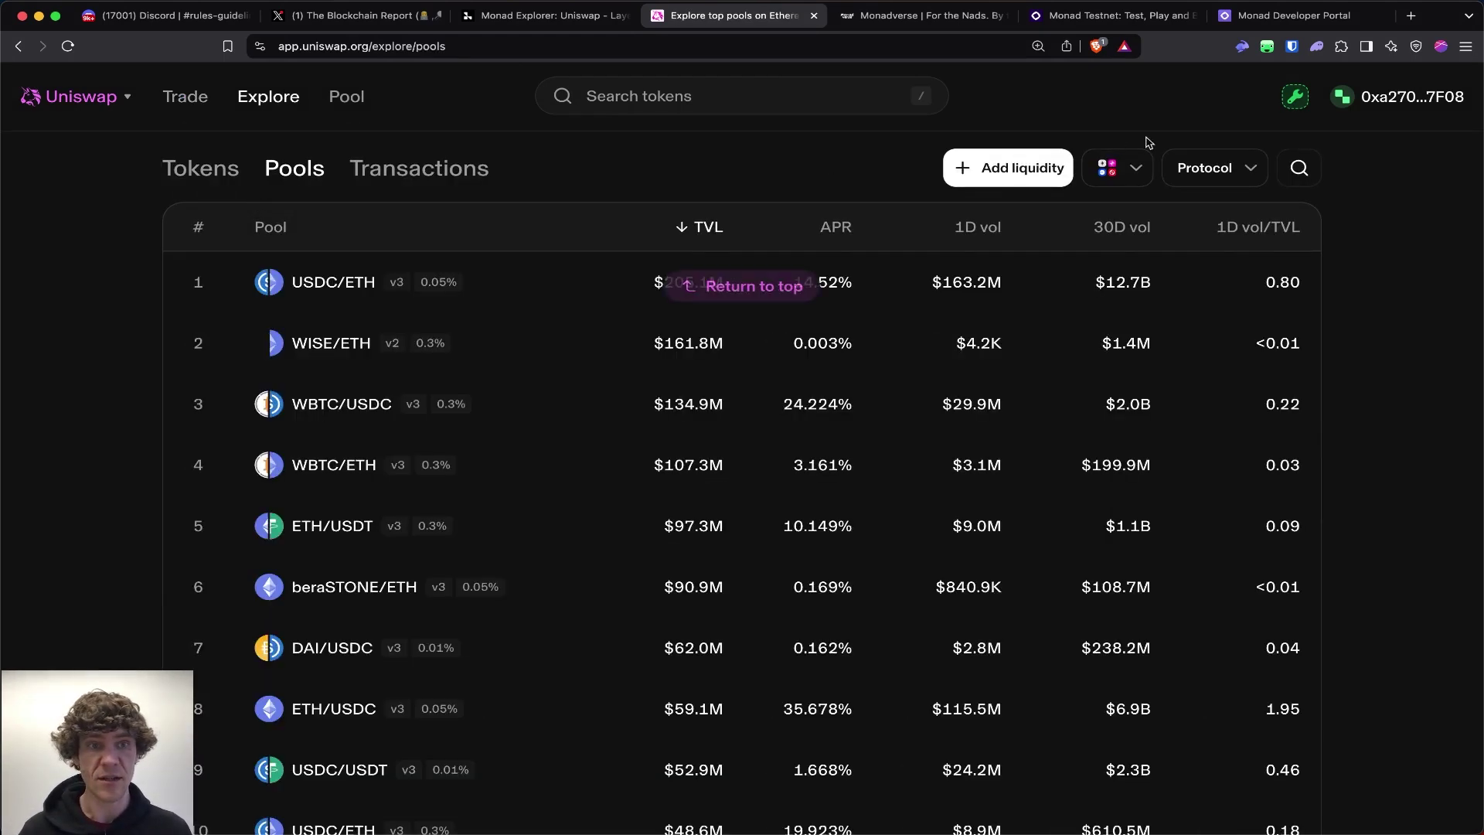
pyautogui.click(1117, 171)
pyautogui.click(981, 358)
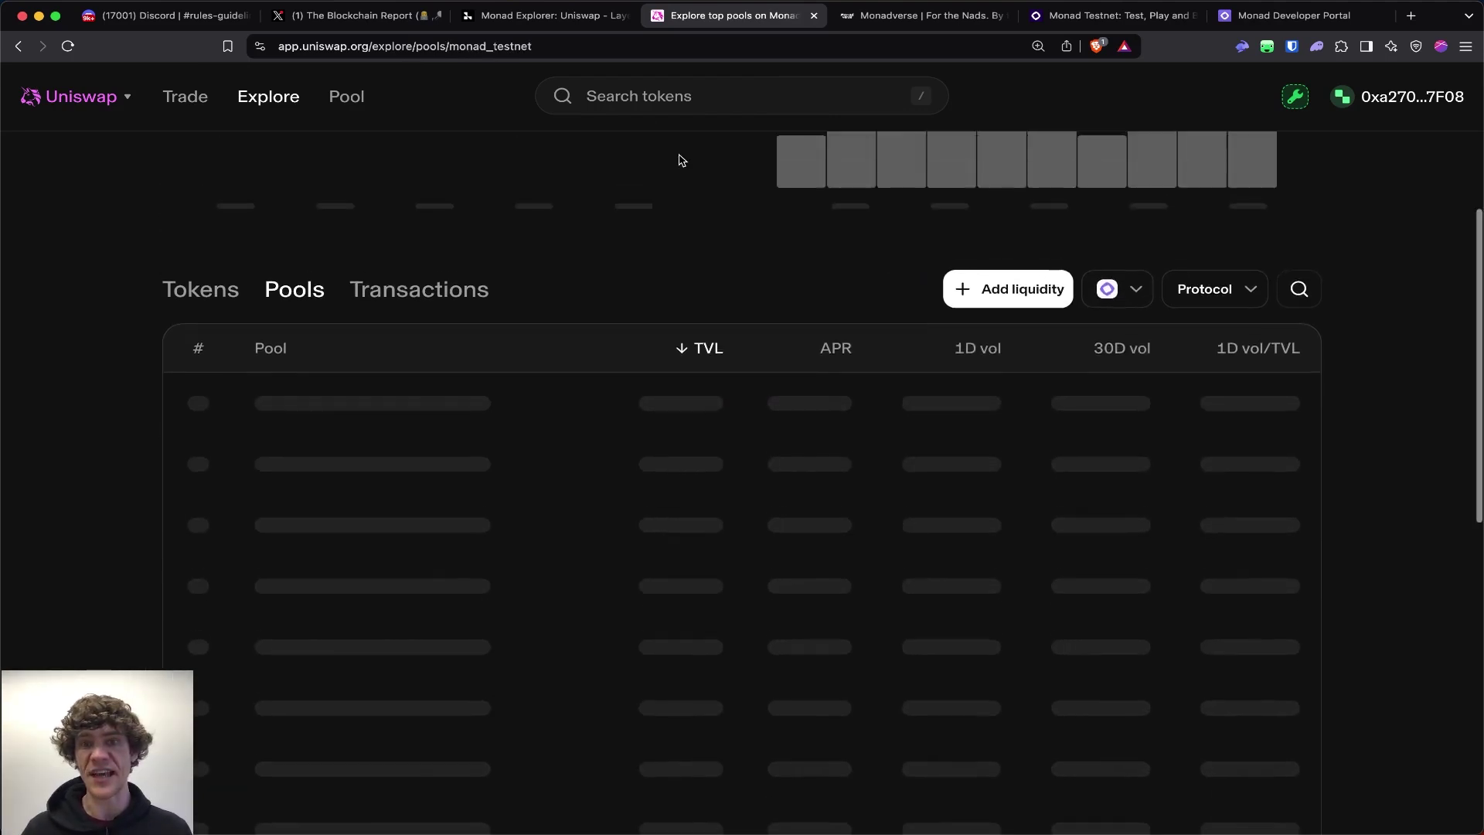
pyautogui.click(565, 17)
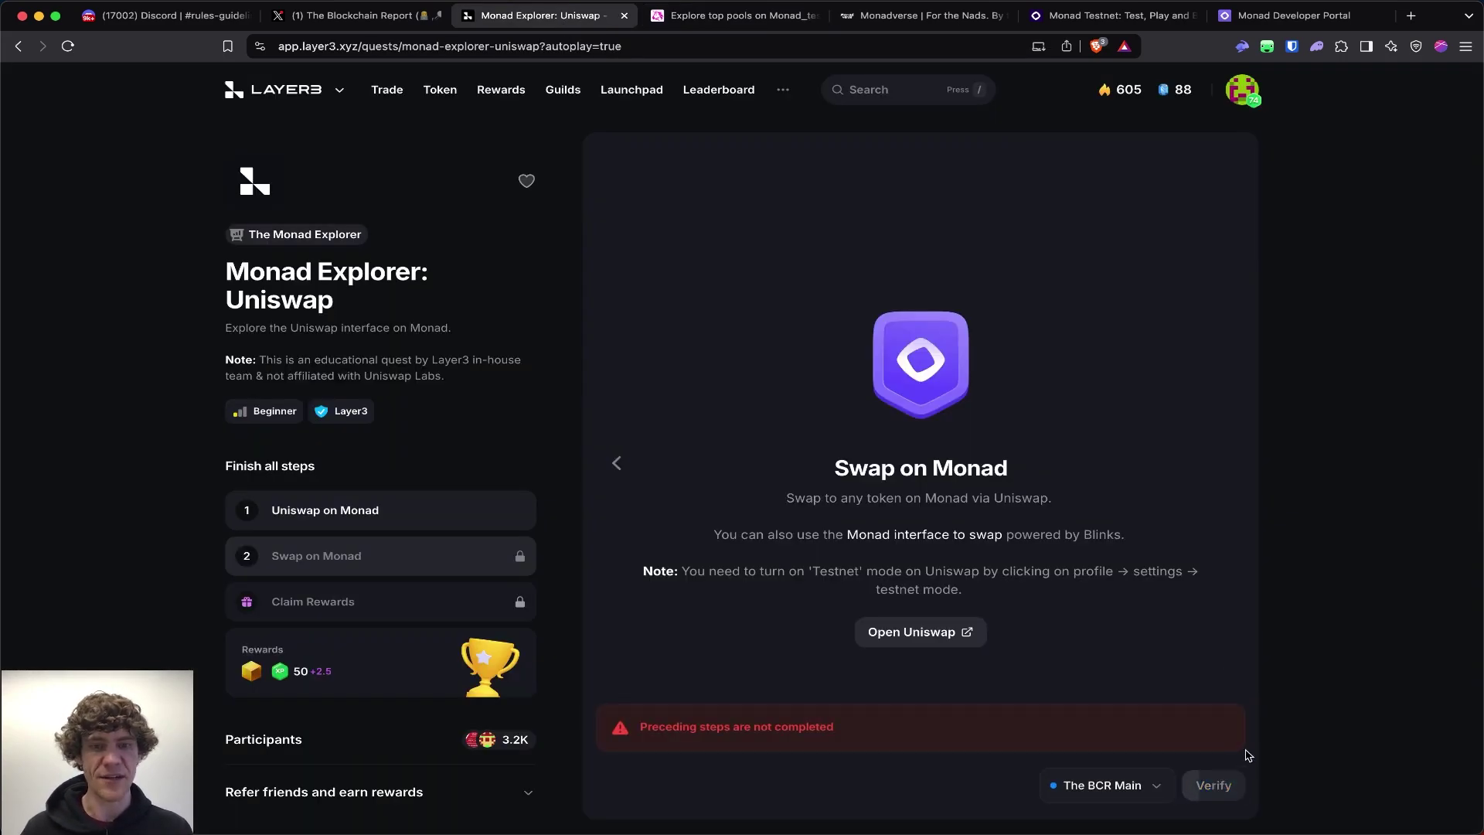
# - Verify both Uniswap quest steps, close the pools tab, and claim the quest rewards
pyautogui.click(617, 463)
pyautogui.click(1213, 785)
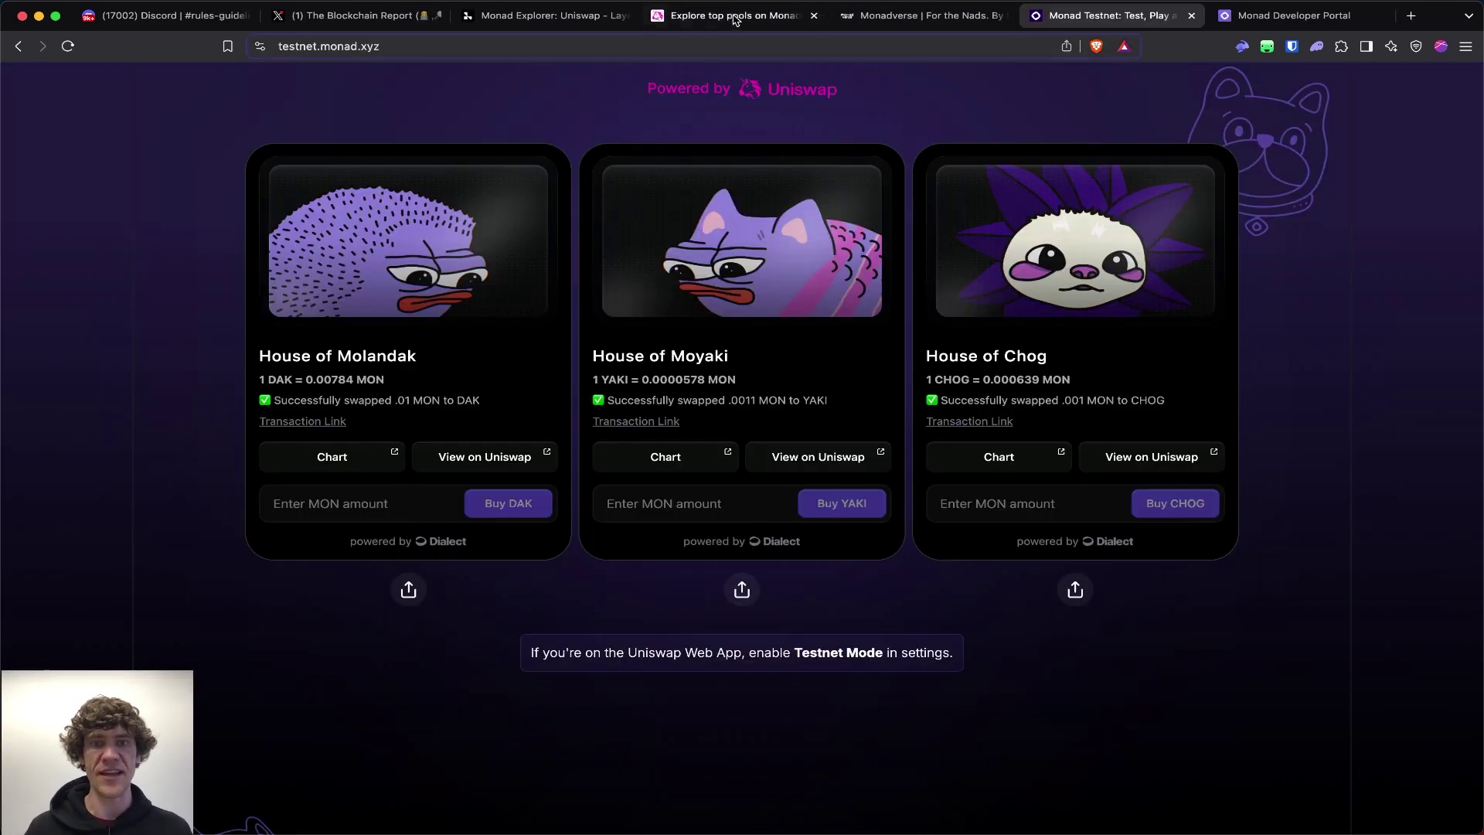
pyautogui.click(811, 19)
pyautogui.hotkey('ctrl', 'Tab')
pyautogui.click(813, 16)
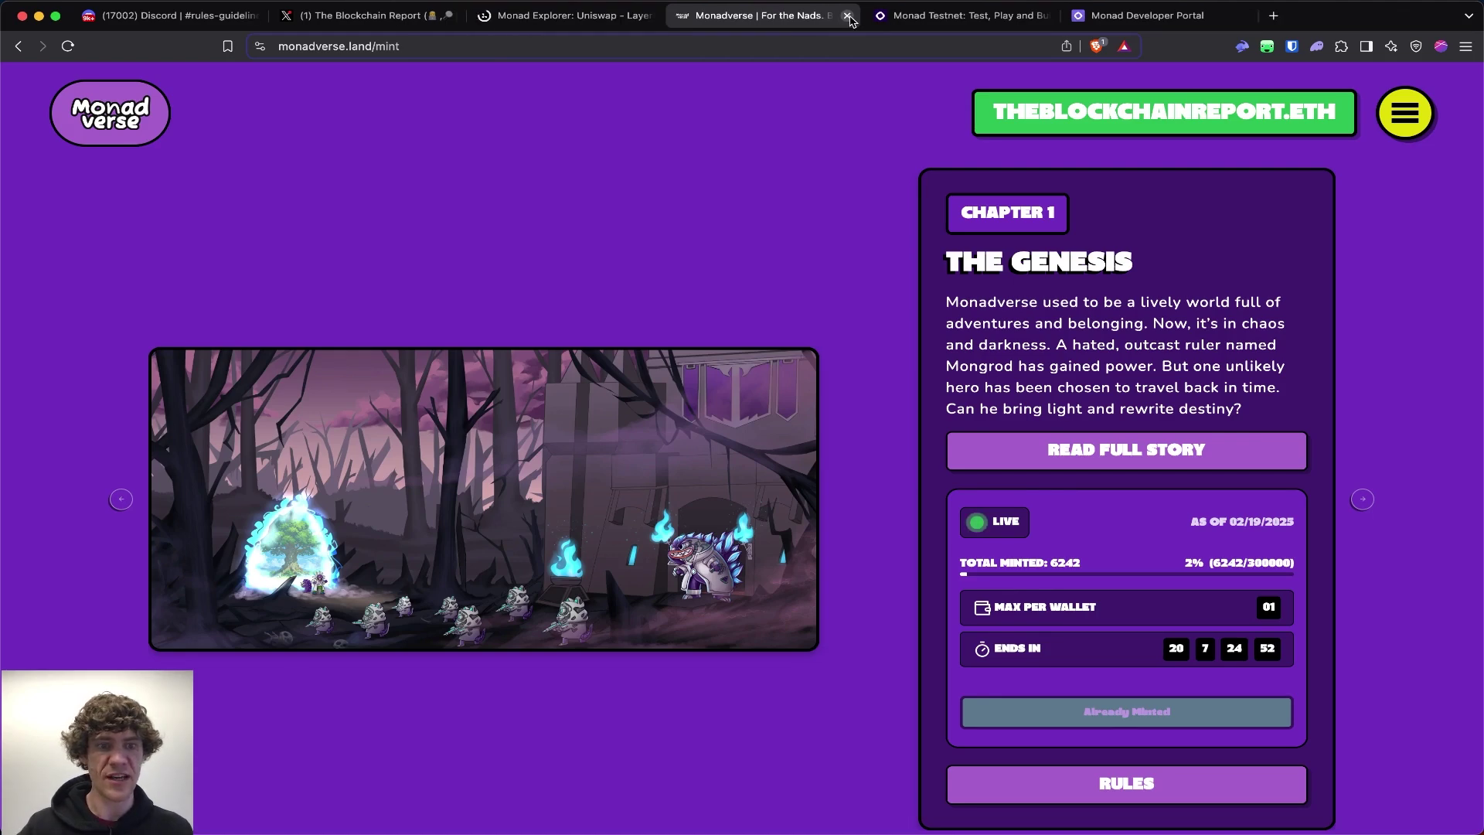
pyautogui.hotkey('ctrl', 'shift', 'Tab')
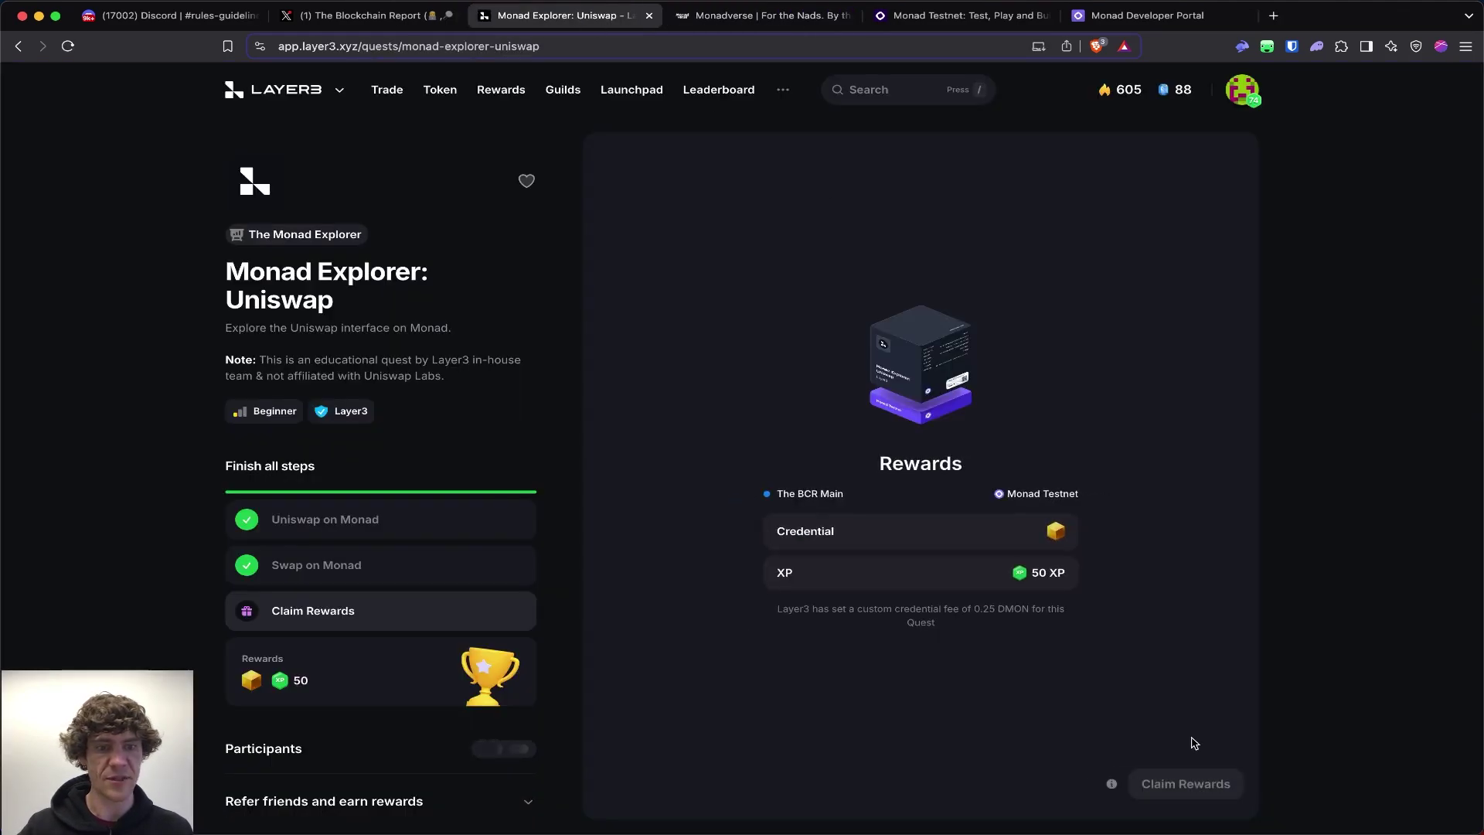
pyautogui.click(1248, 583)
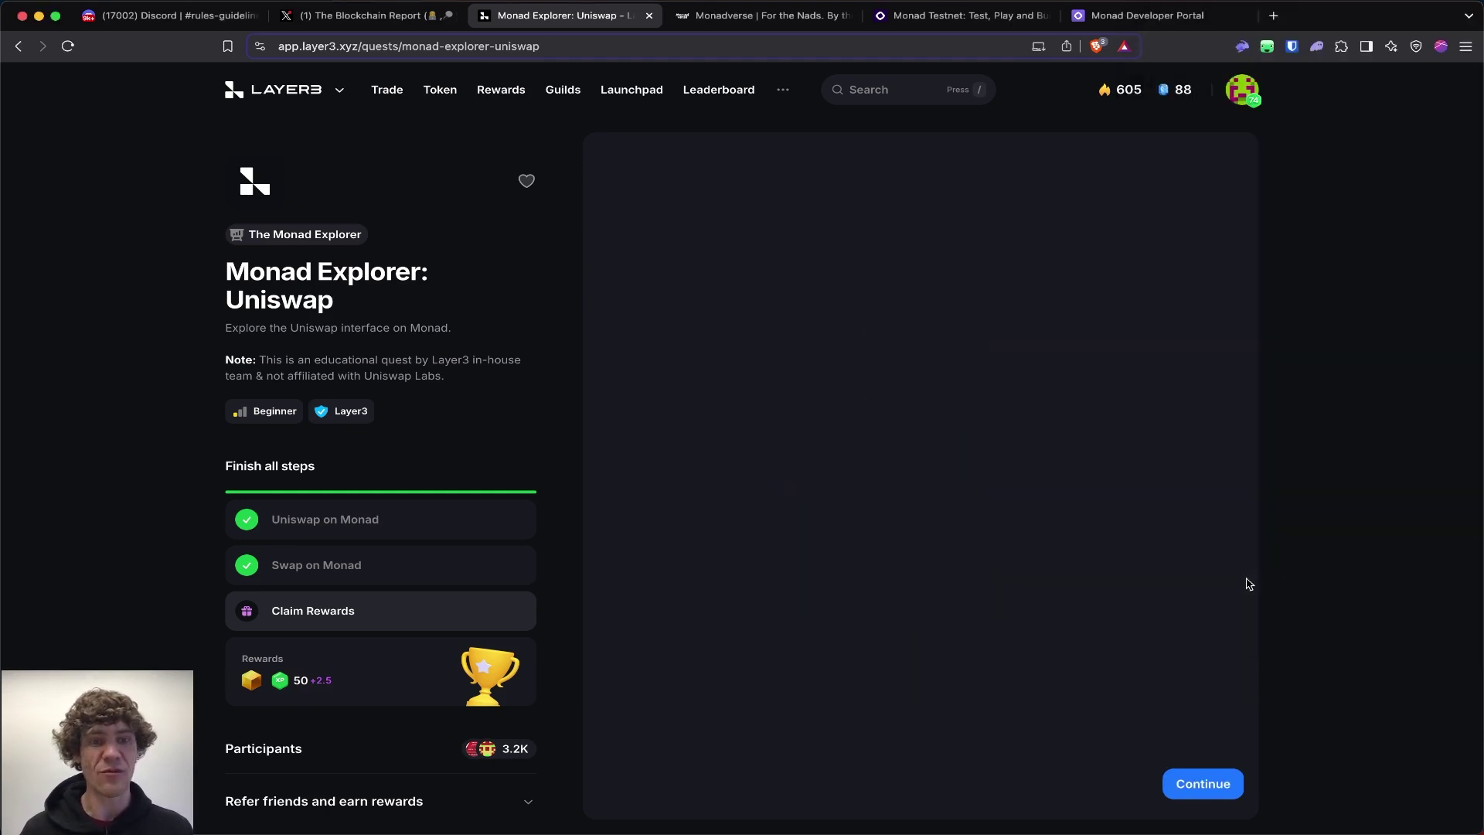
# - Open the MagicEden quest, finish its intro slides, and open Magic Eden for the trade and bid steps
pyautogui.click(340, 235)
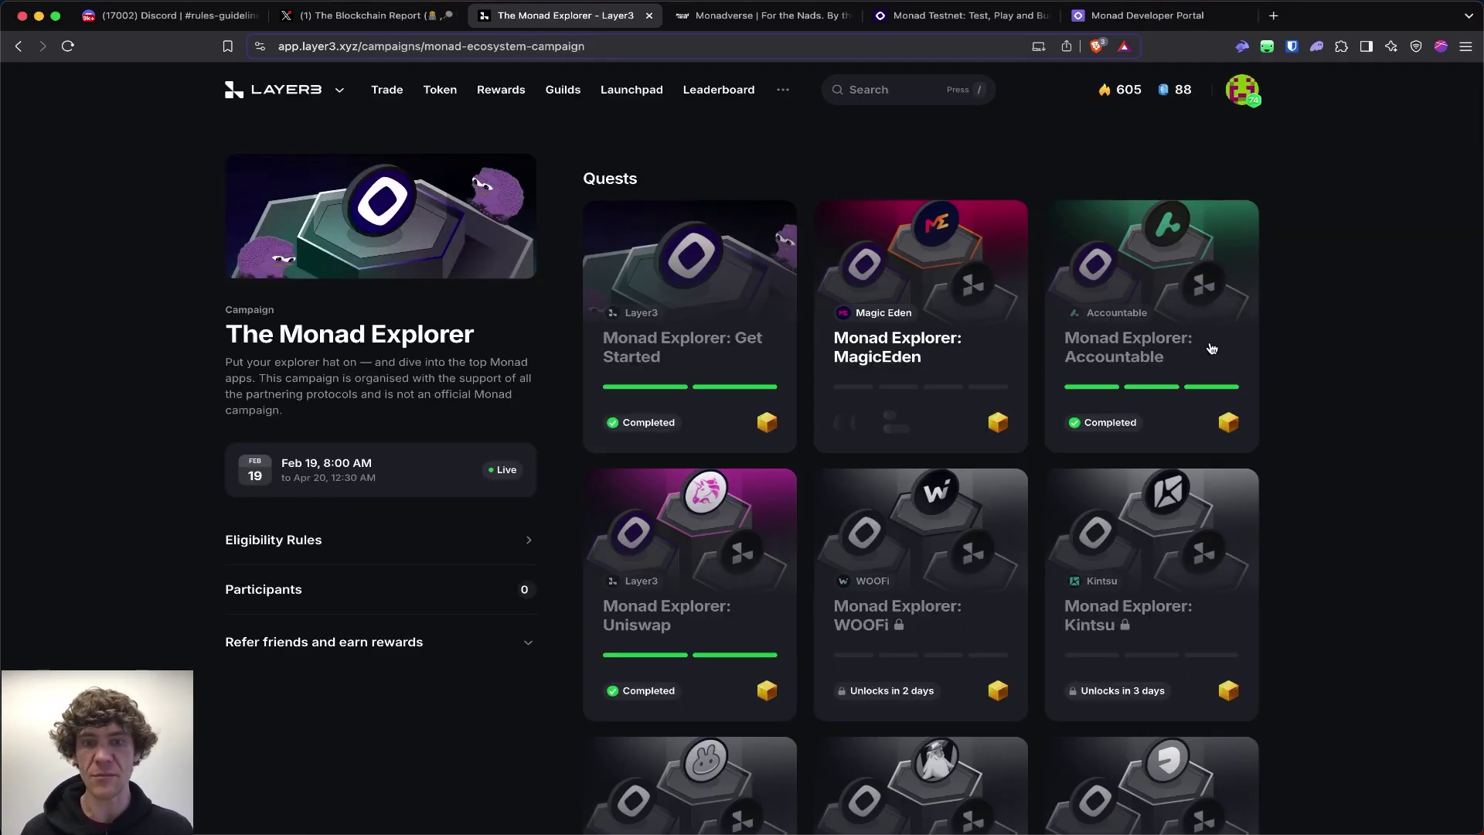
pyautogui.click(916, 355)
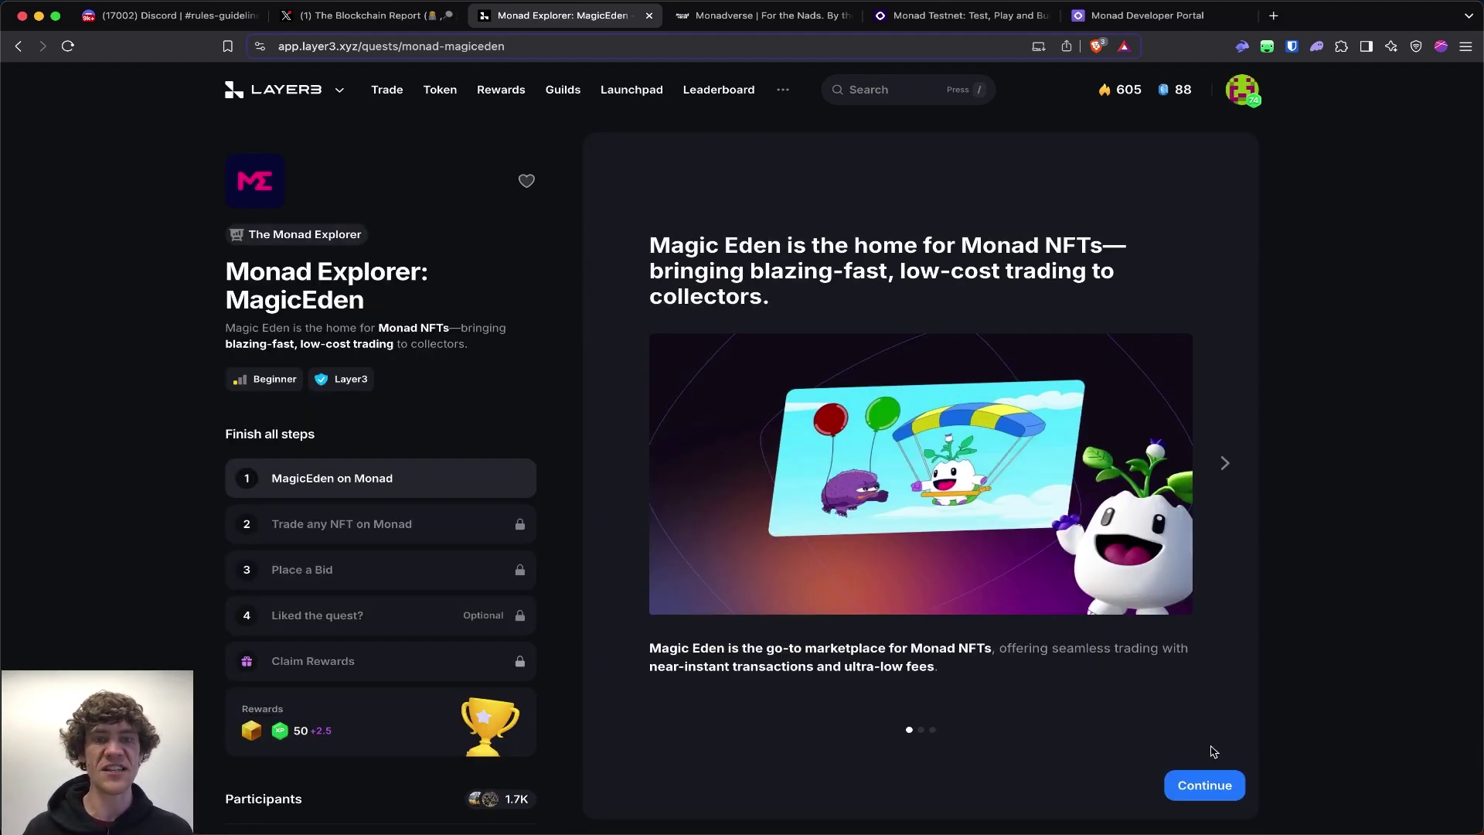
pyautogui.click(1216, 785)
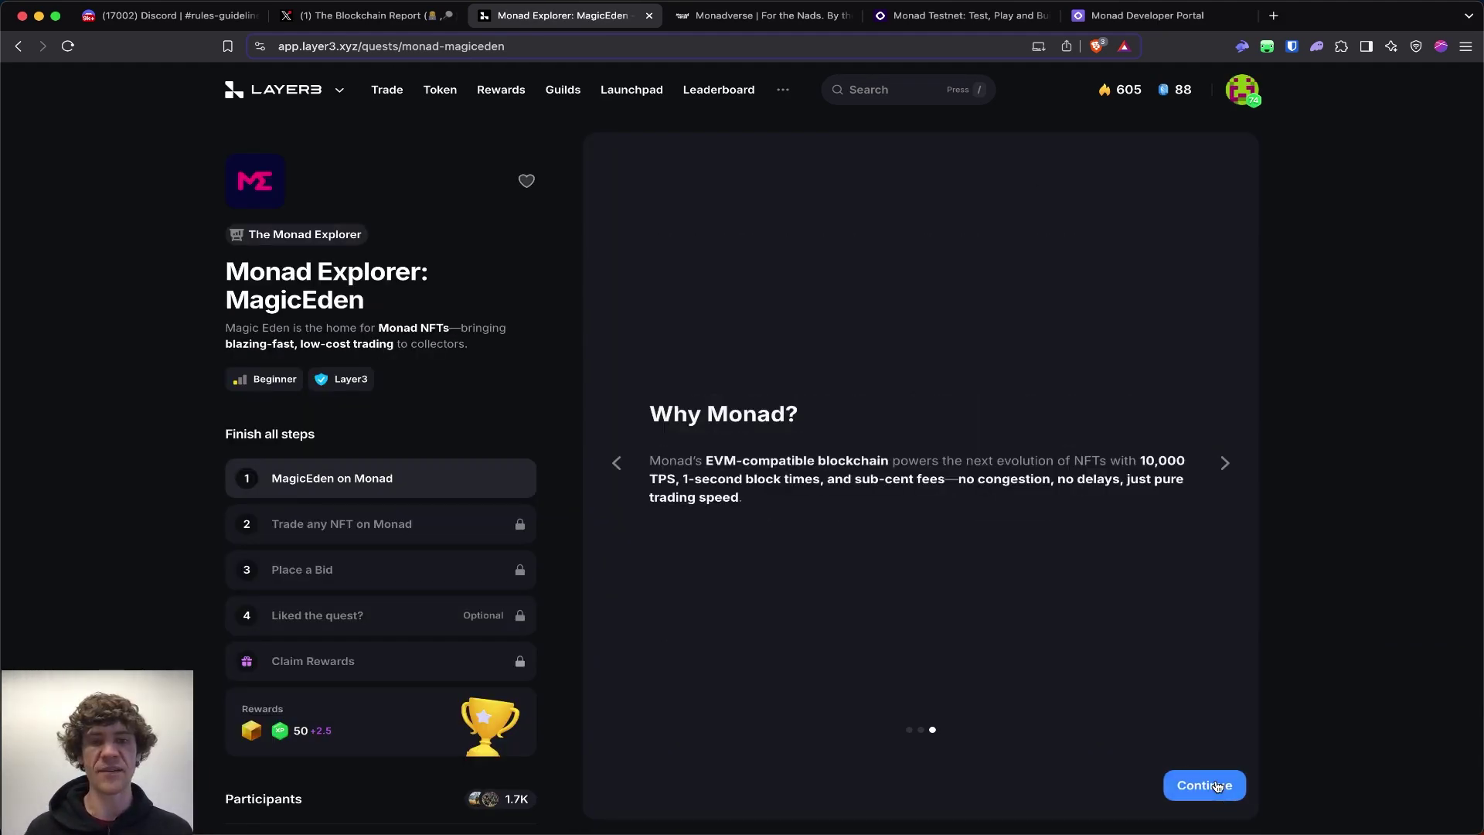
pyautogui.click(1217, 784)
pyautogui.click(955, 623)
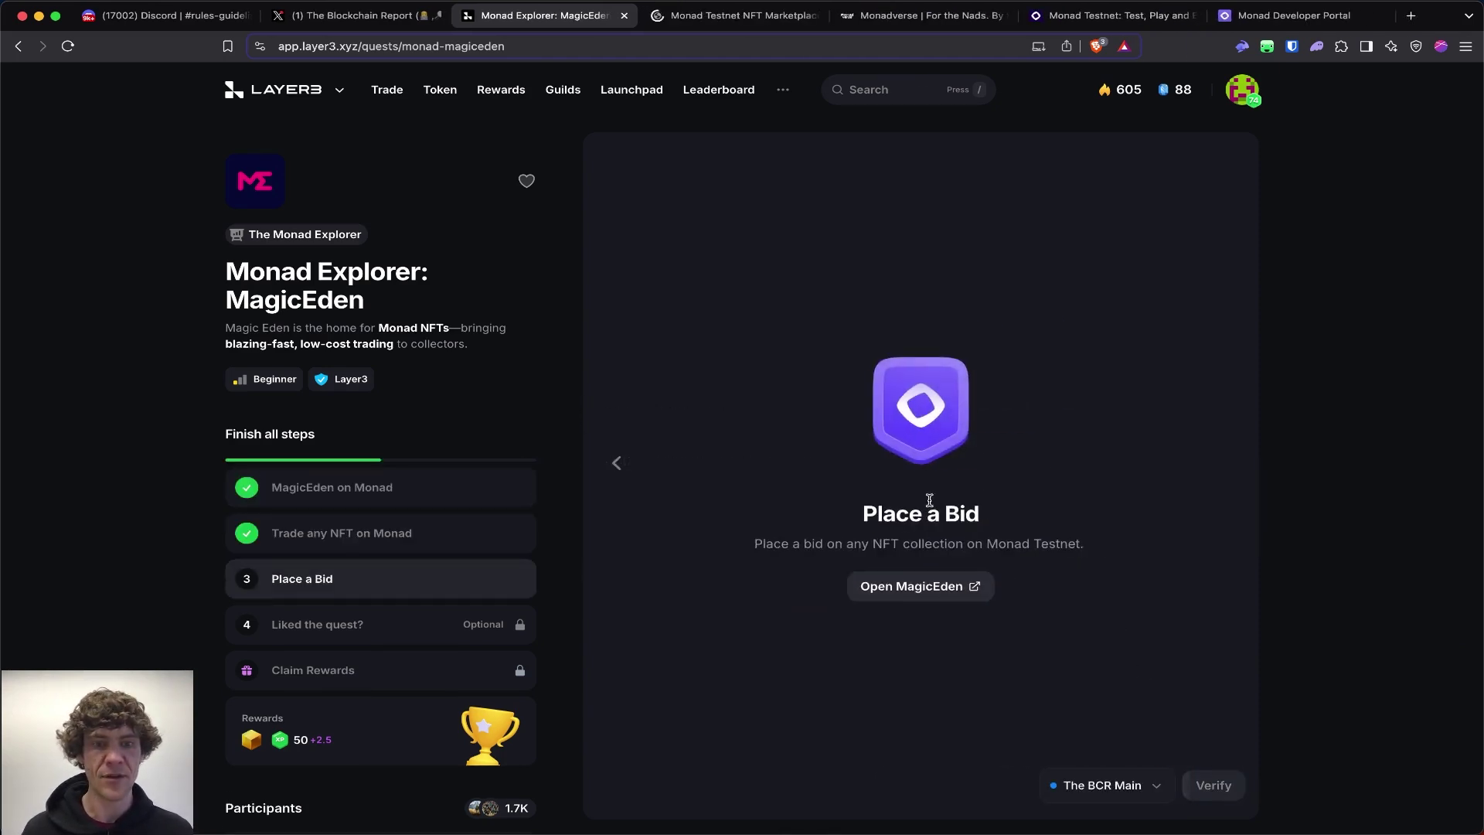
pyautogui.click(958, 584)
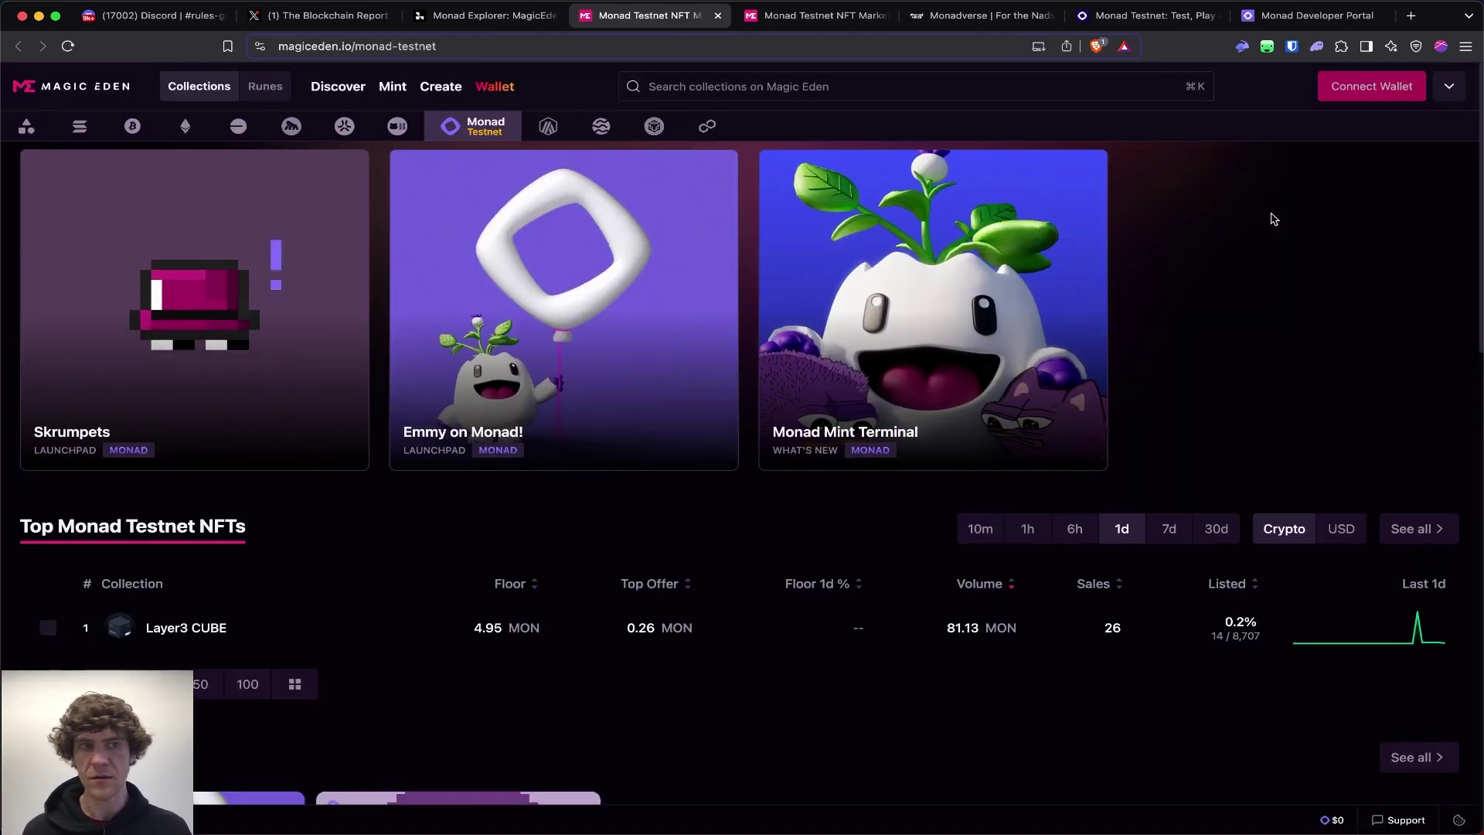
# - Connect the wallet to Magic Eden on Monad Testnet, showing 7.838 MON
pyautogui.click(1373, 86)
pyautogui.click(1424, 528)
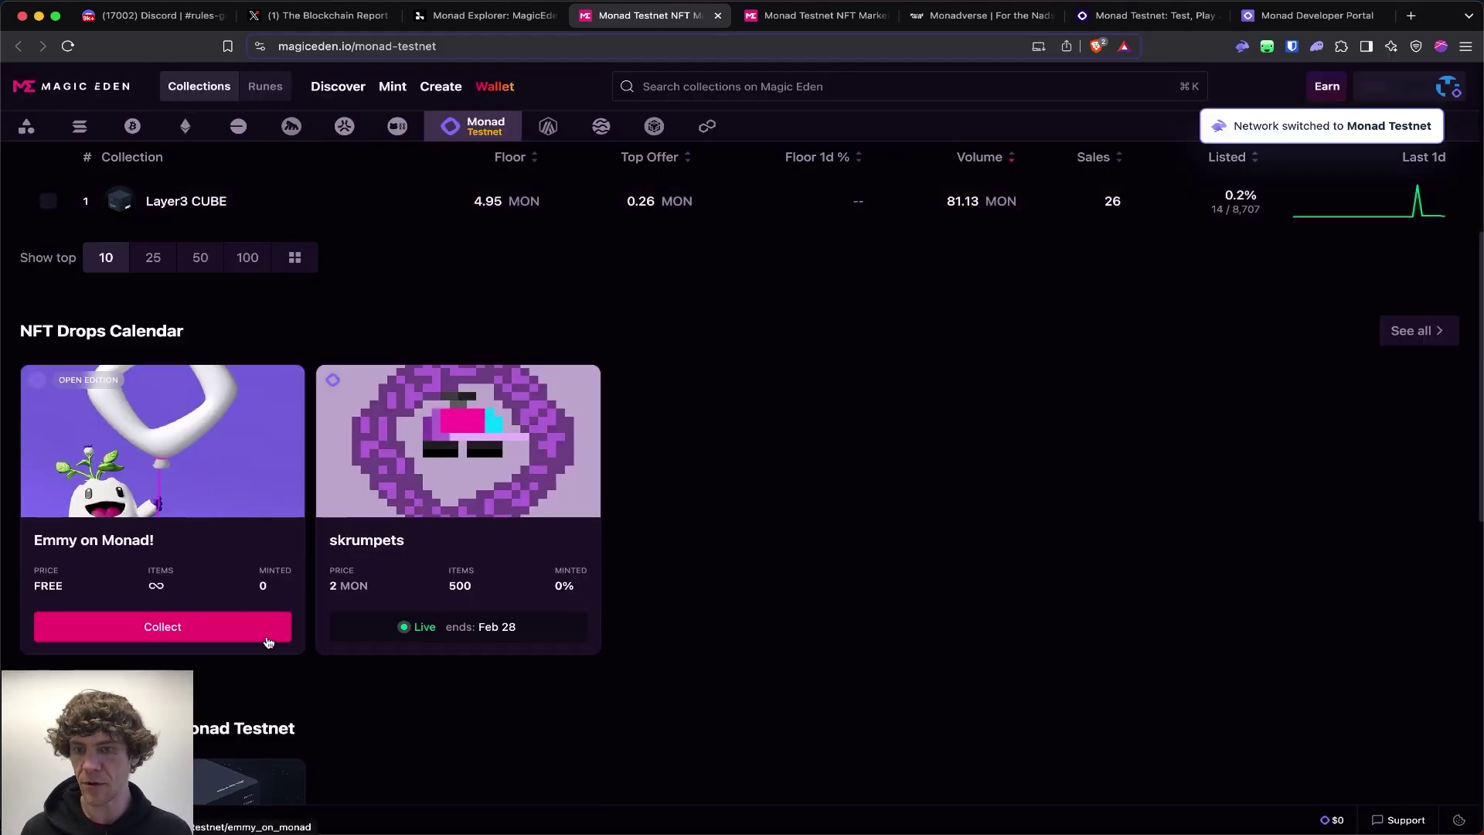
pyautogui.scroll(-1, 418, 633)
pyautogui.scroll(-2, 418, 637)
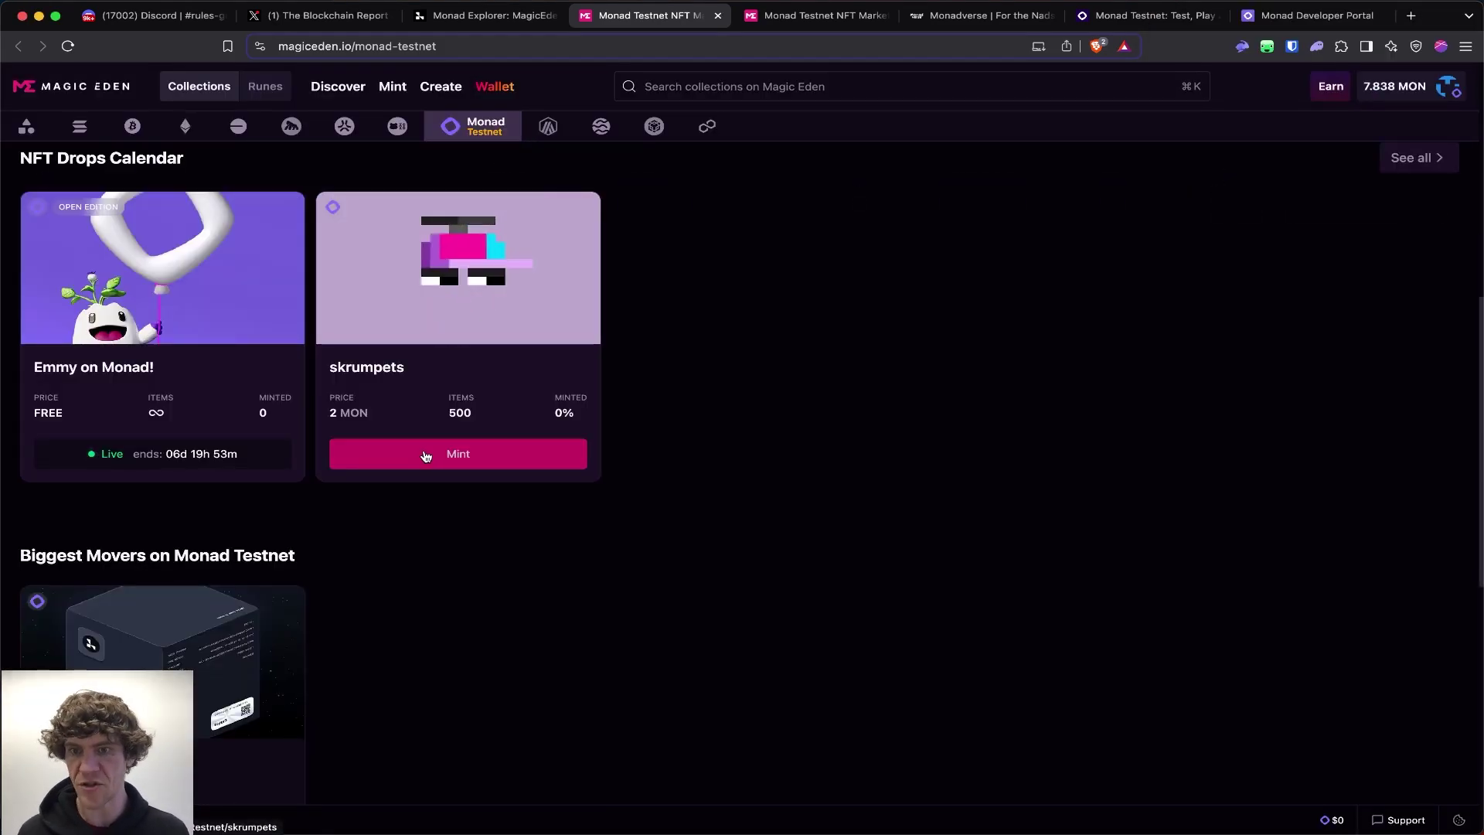
# - Look at the Emmy on Monad! drop, then open the skrumpets launchpad page
pyautogui.click(162, 454)
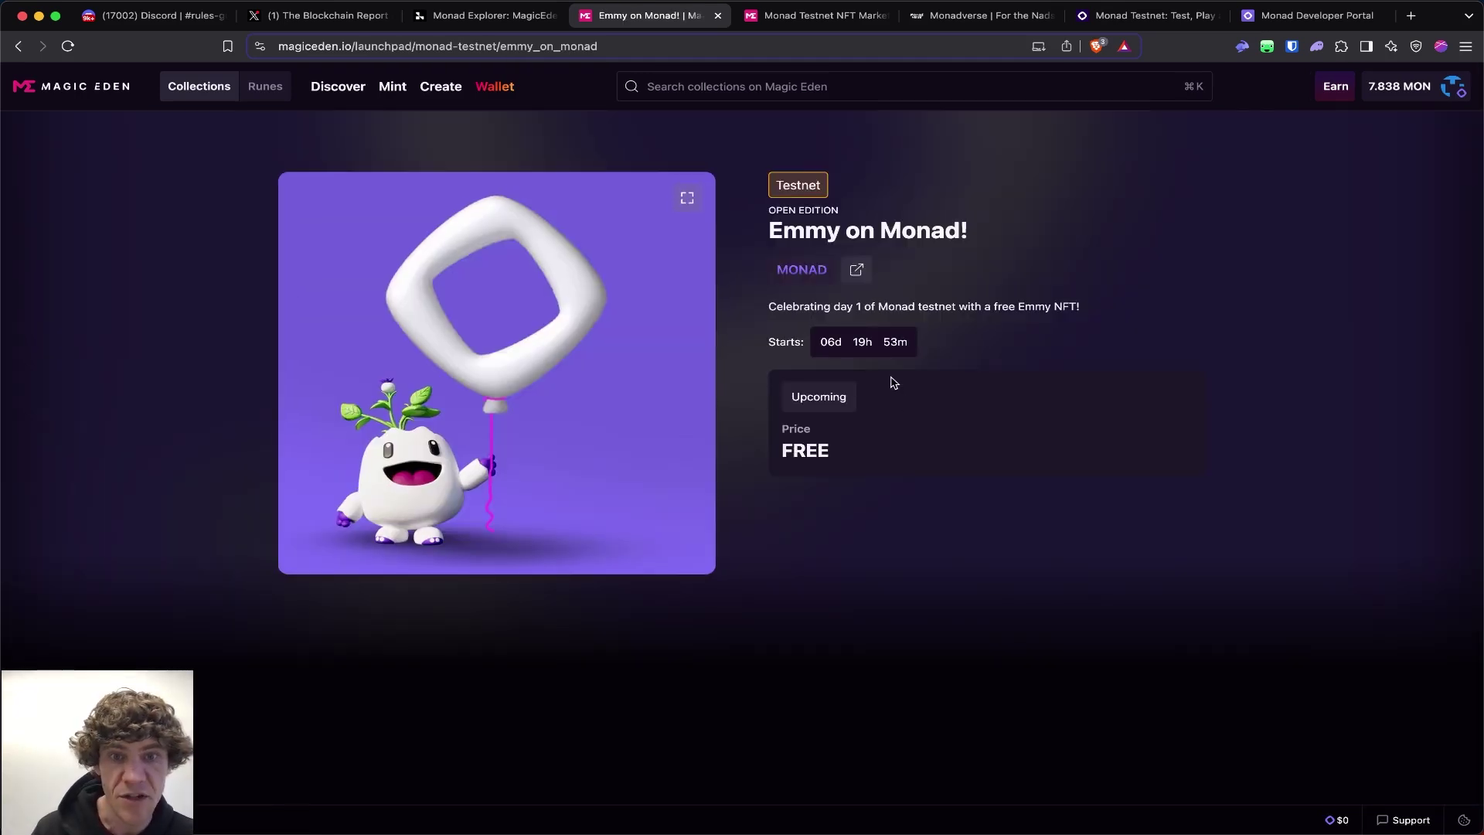
pyautogui.press('super+bracketleft')
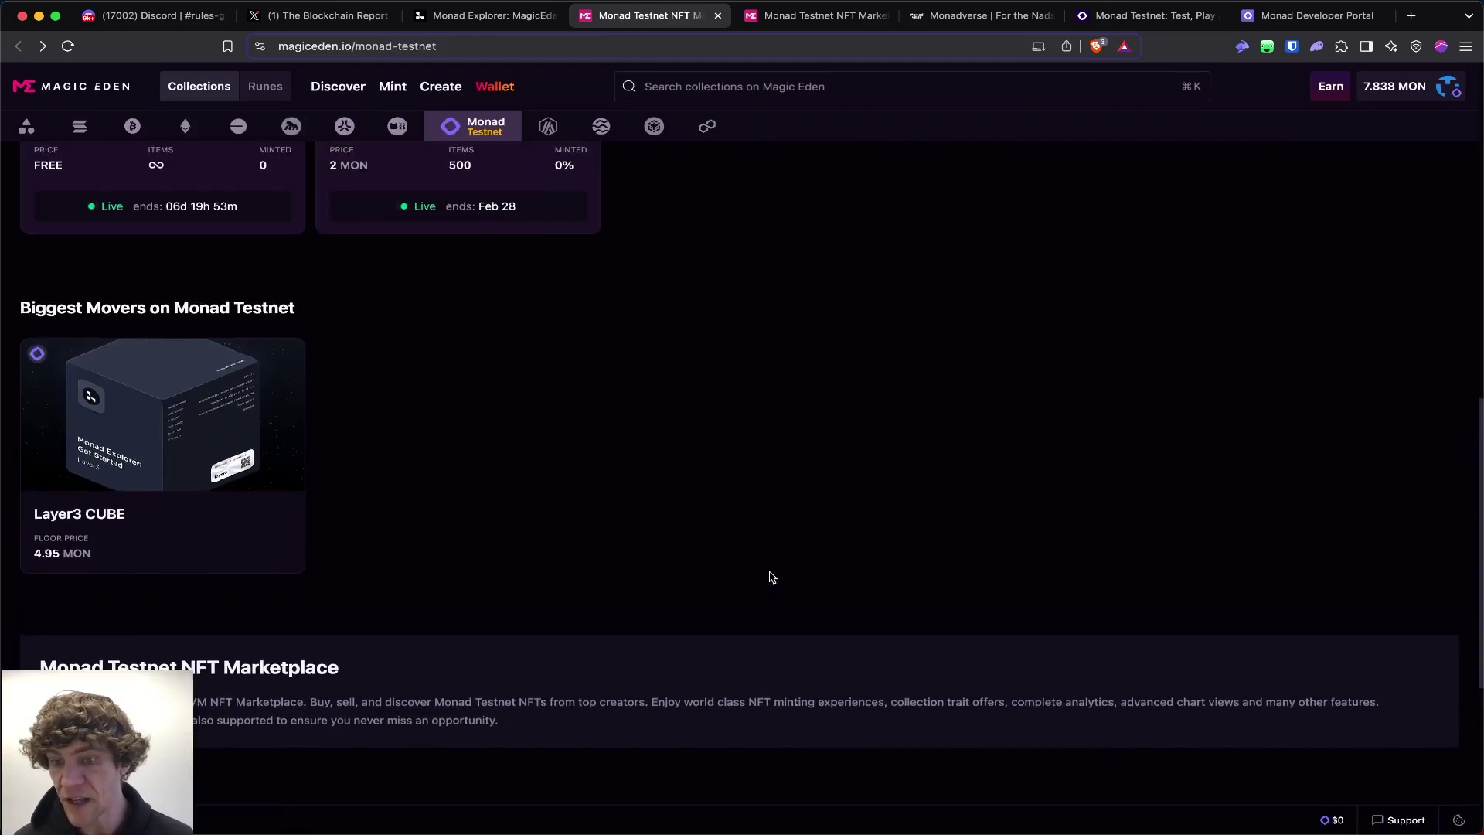
pyautogui.scroll(-4, 480, 650)
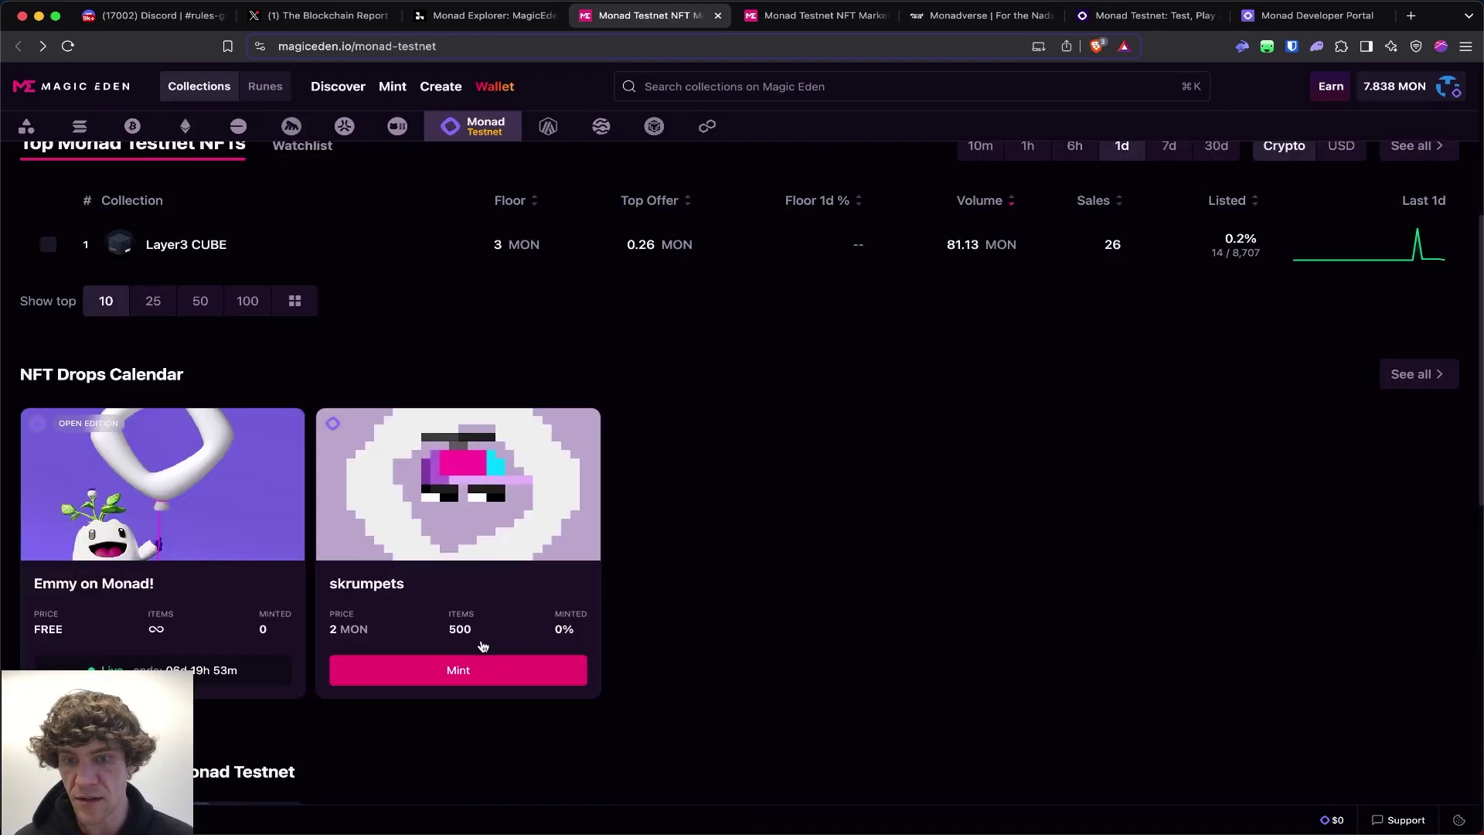
pyautogui.click(496, 673)
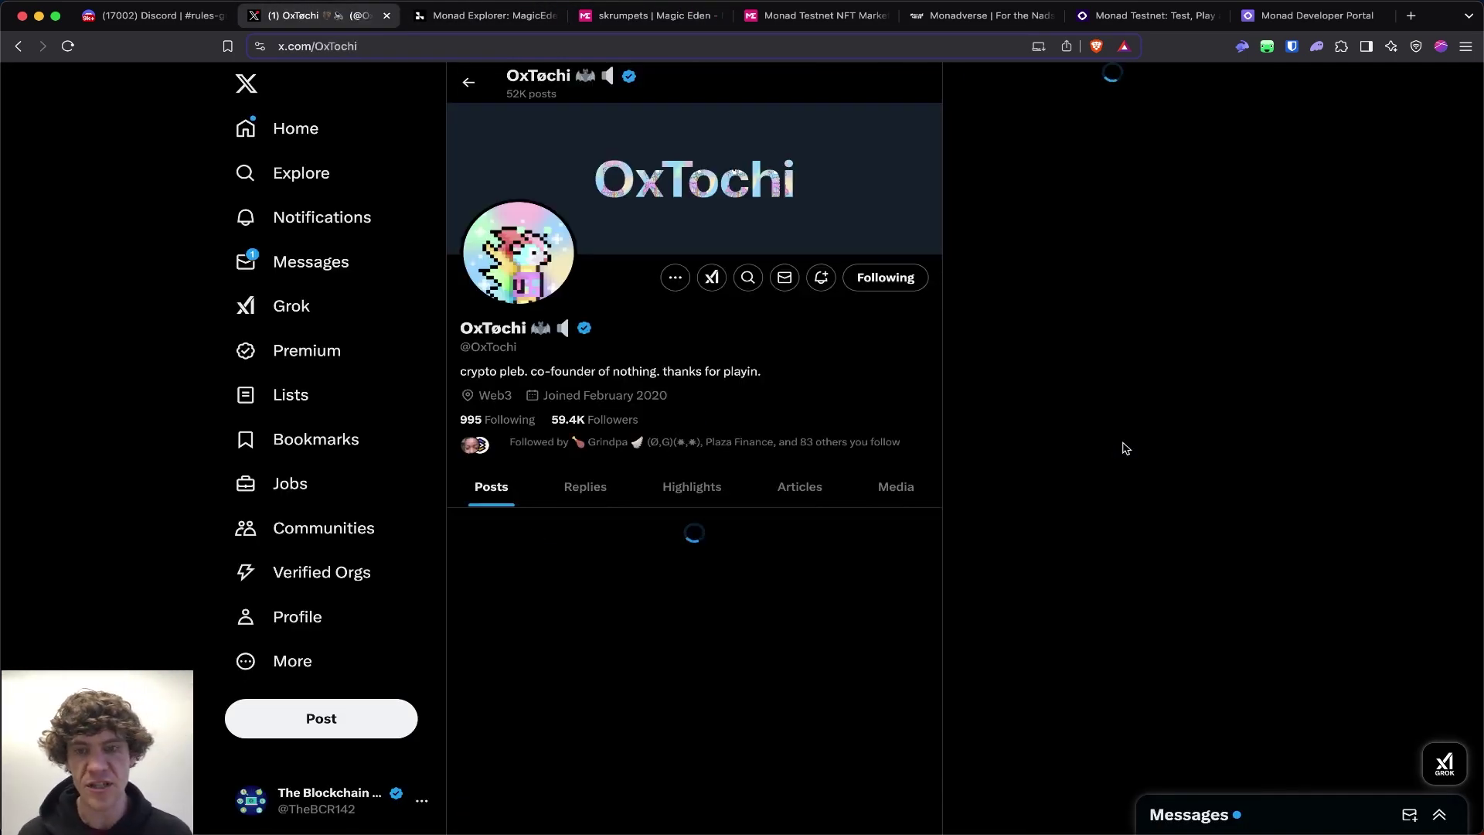
pyautogui.scroll(-2, 1120, 444)
pyautogui.scroll(-2, 860, 311)
pyautogui.scroll(-10, 879, 312)
pyautogui.scroll(-8, 866, 405)
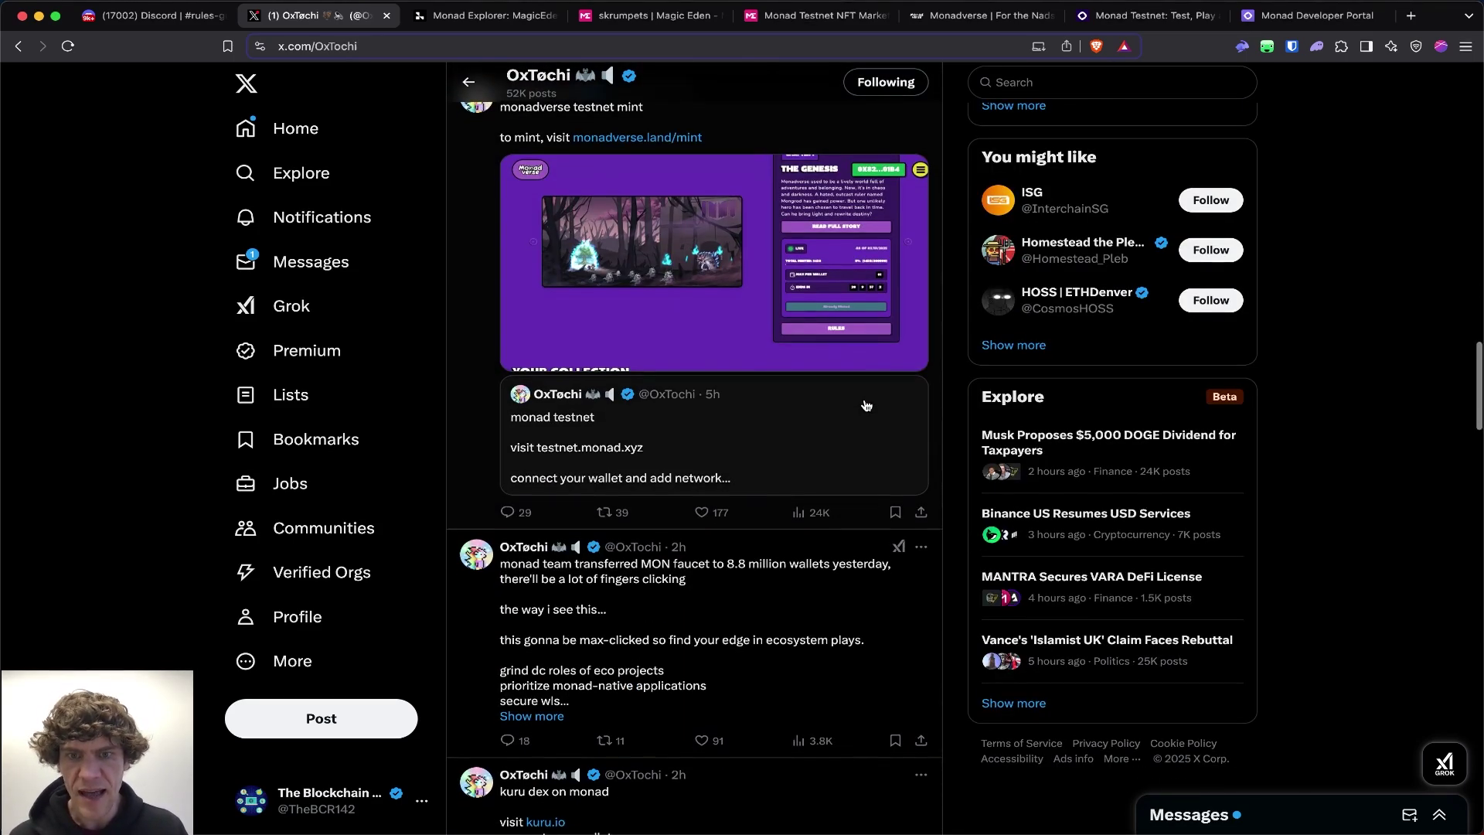
pyautogui.scroll(-5, 866, 405)
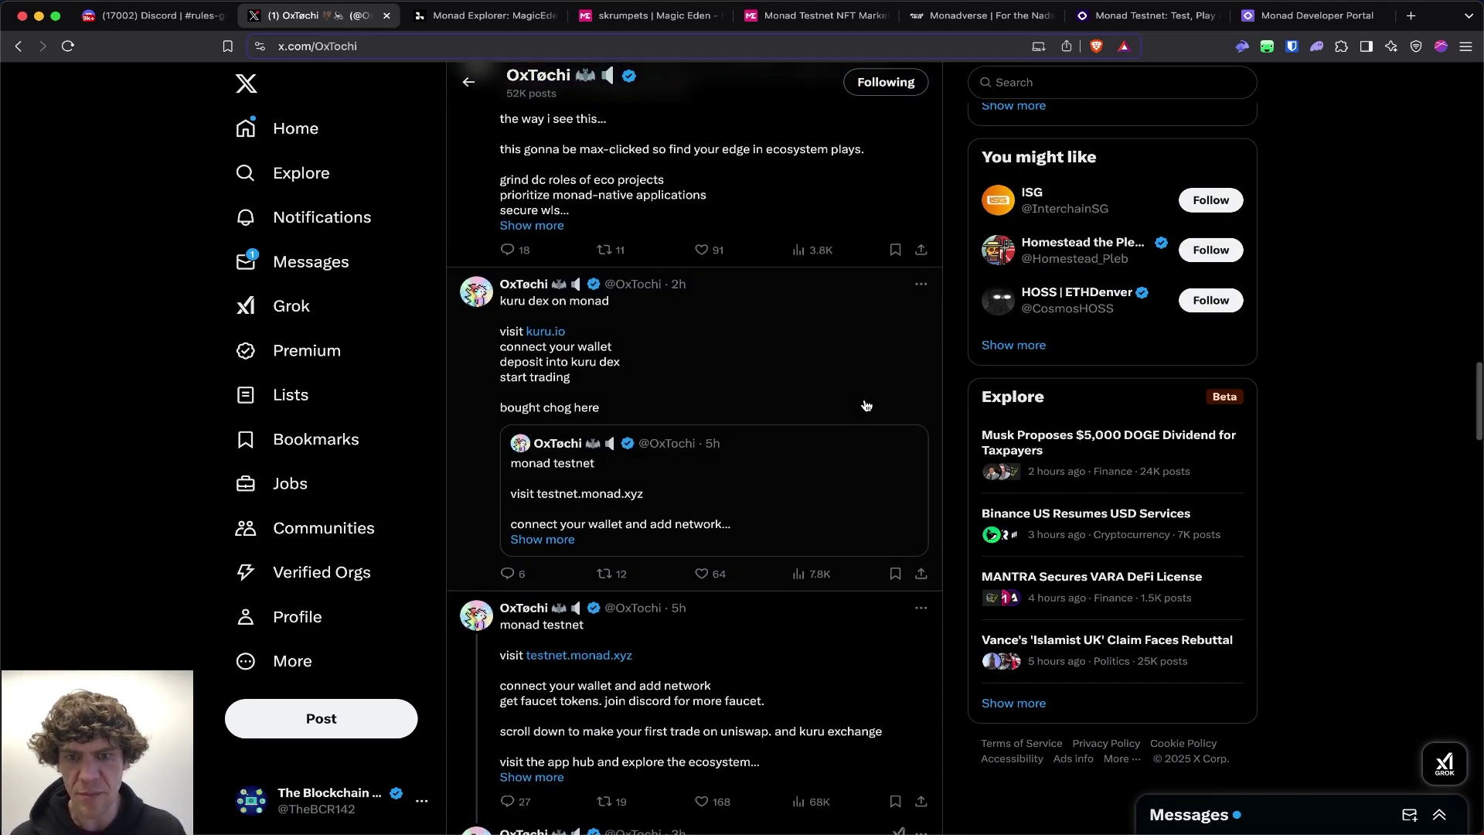
pyautogui.scroll(-2, 866, 405)
pyautogui.scroll(-3, 866, 405)
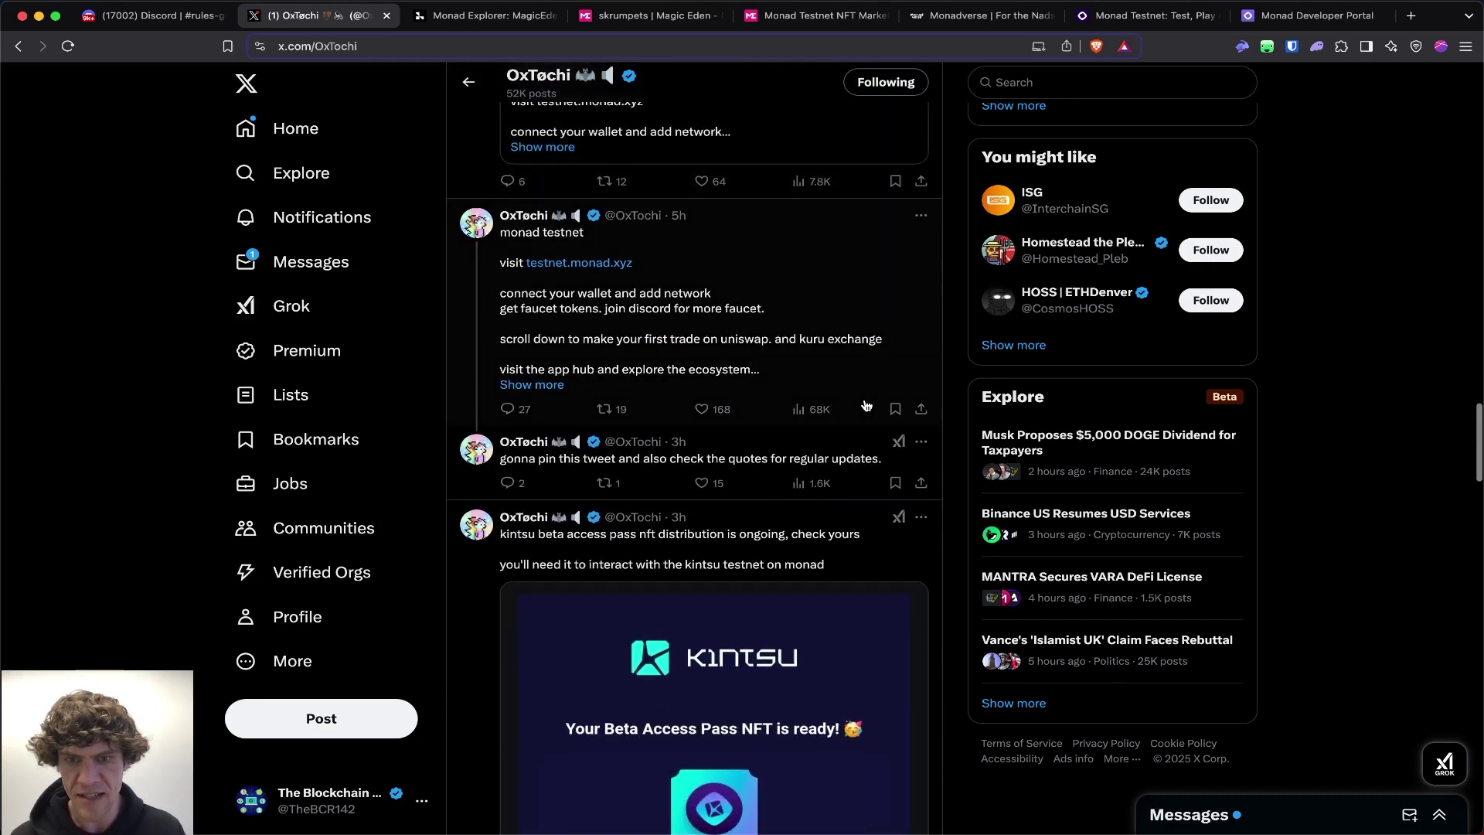
pyautogui.scroll(5, 866, 405)
pyautogui.scroll(3, 866, 405)
pyautogui.scroll(3, 866, 405)
pyautogui.scroll(8, 866, 406)
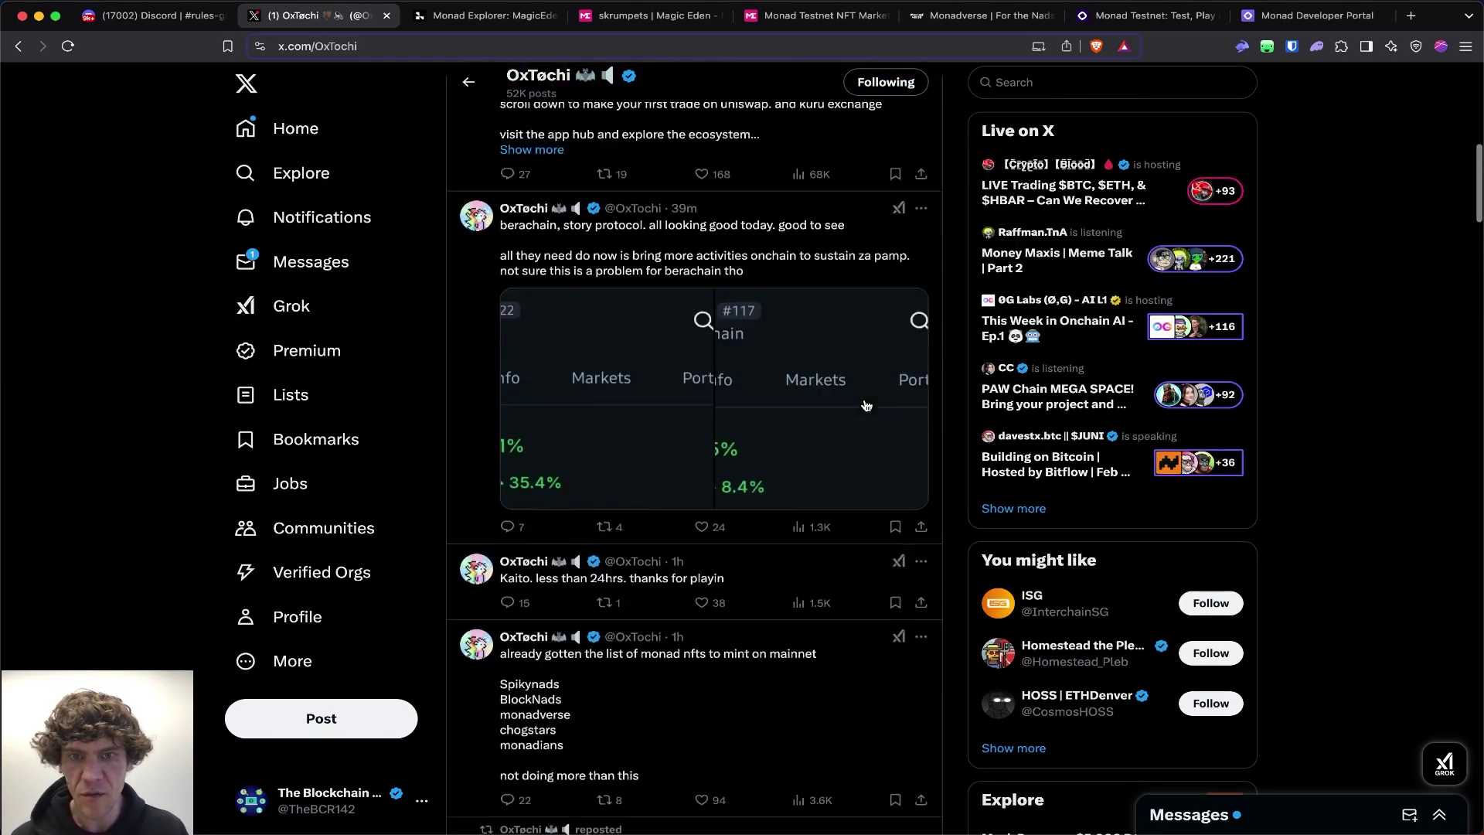
pyautogui.scroll(2, 866, 405)
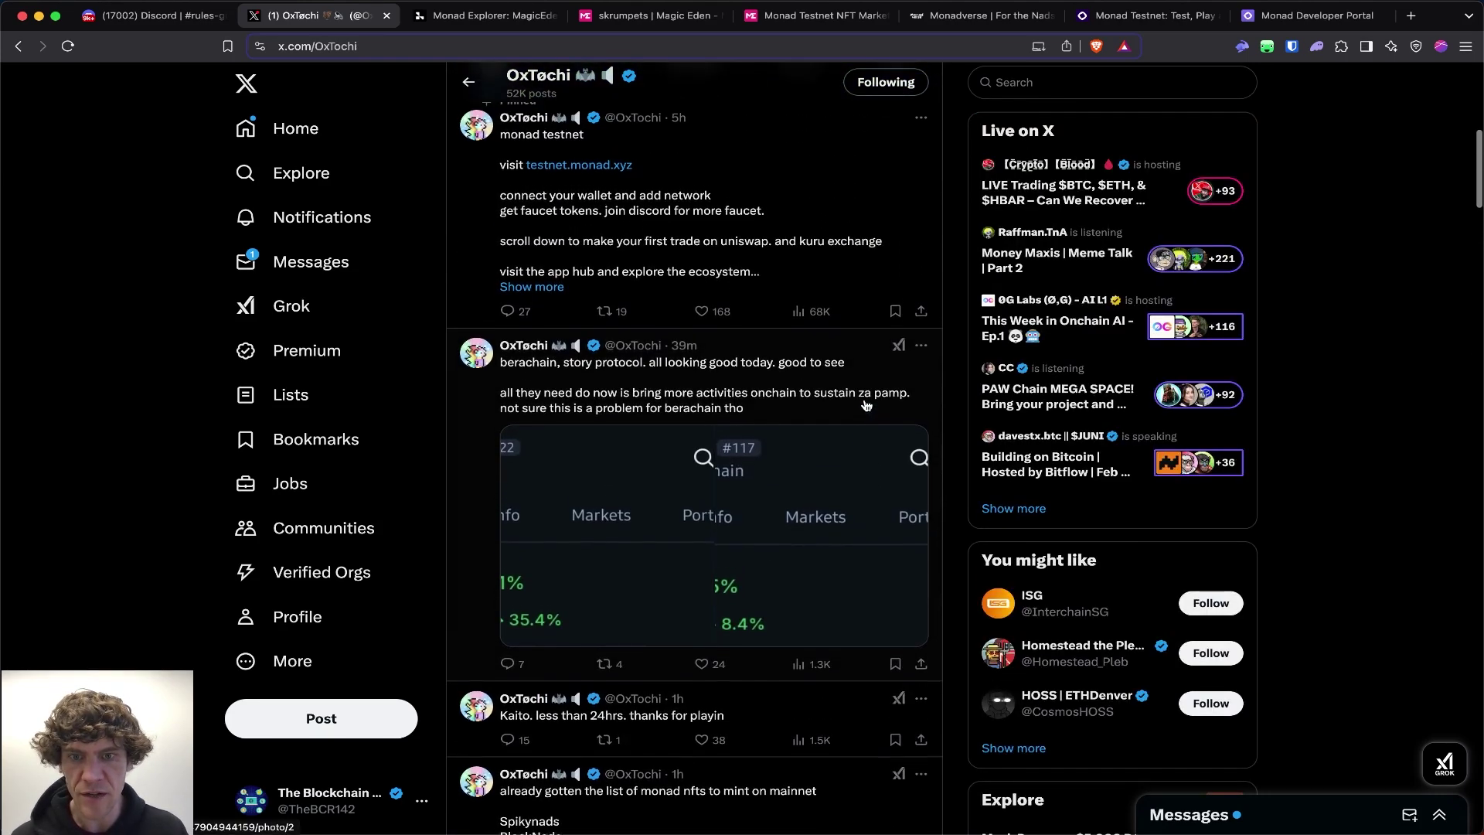
# - Switch to the Monad Developer Portal, briefly opening and closing the Monad Testnet site
pyautogui.click(848, 244)
pyautogui.press('super+9')
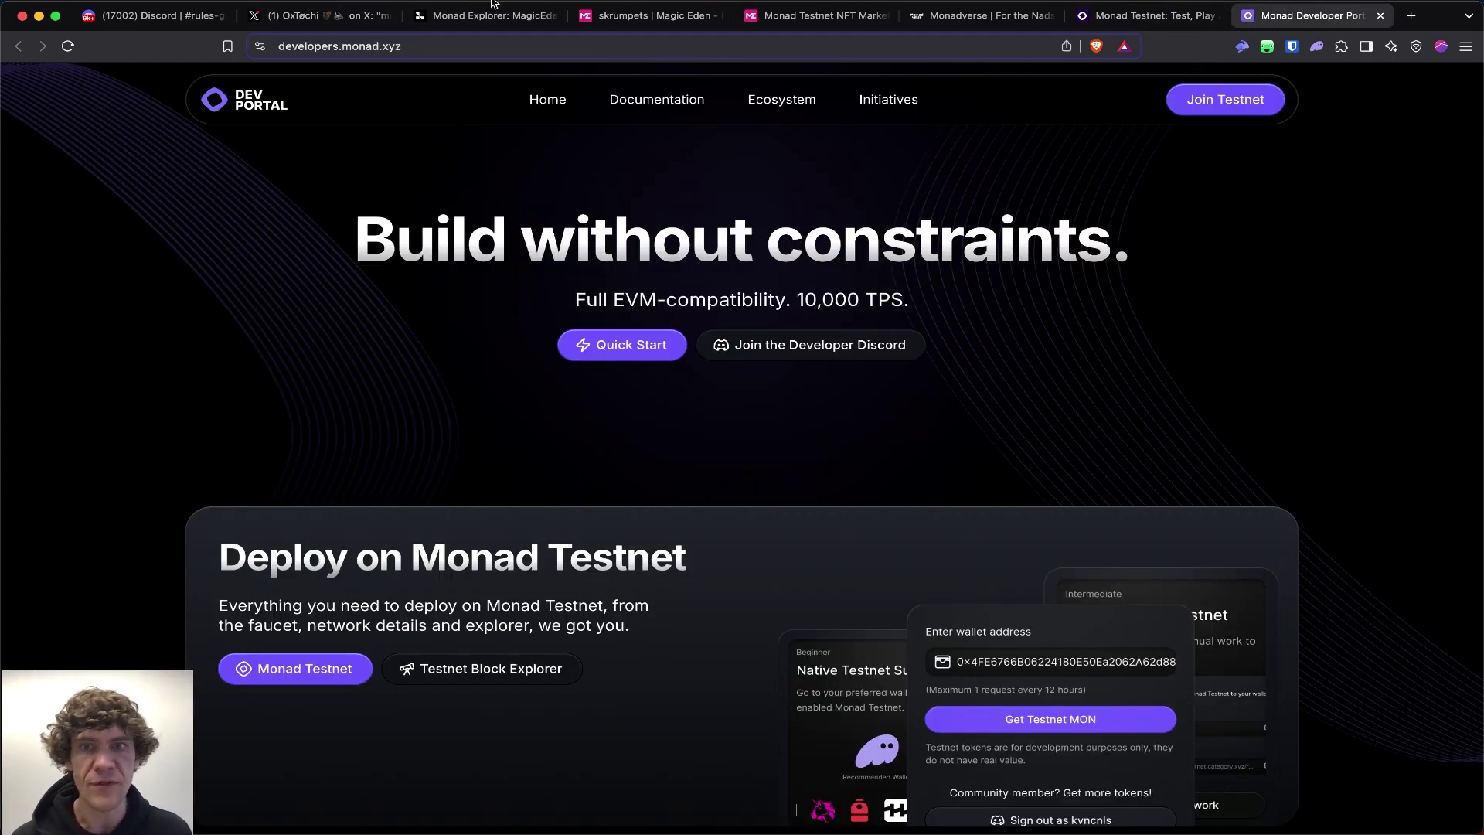
pyautogui.scroll(-3, 766, 449)
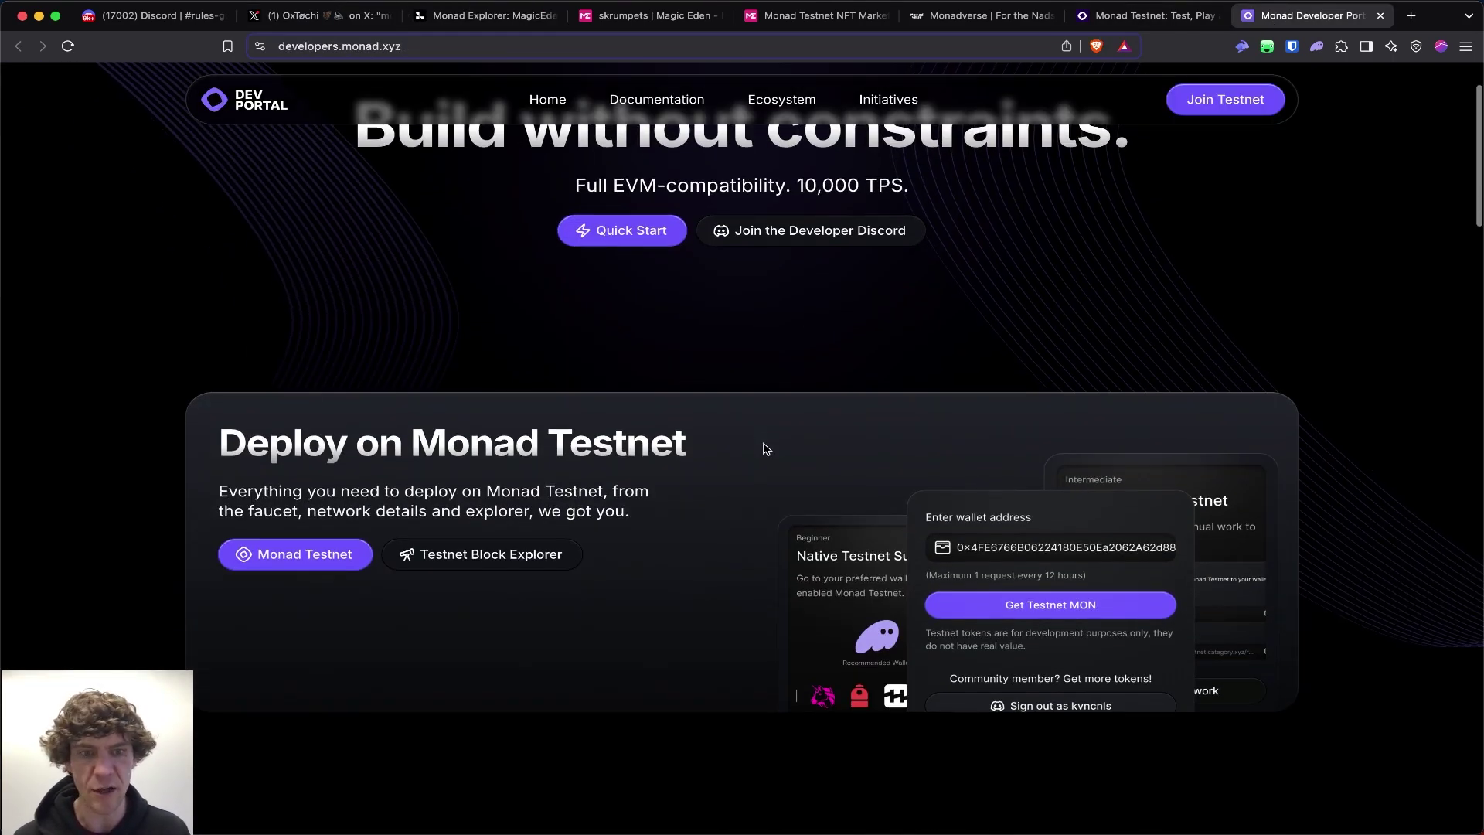
pyautogui.scroll(2, 592, 464)
pyautogui.scroll(-3, 605, 375)
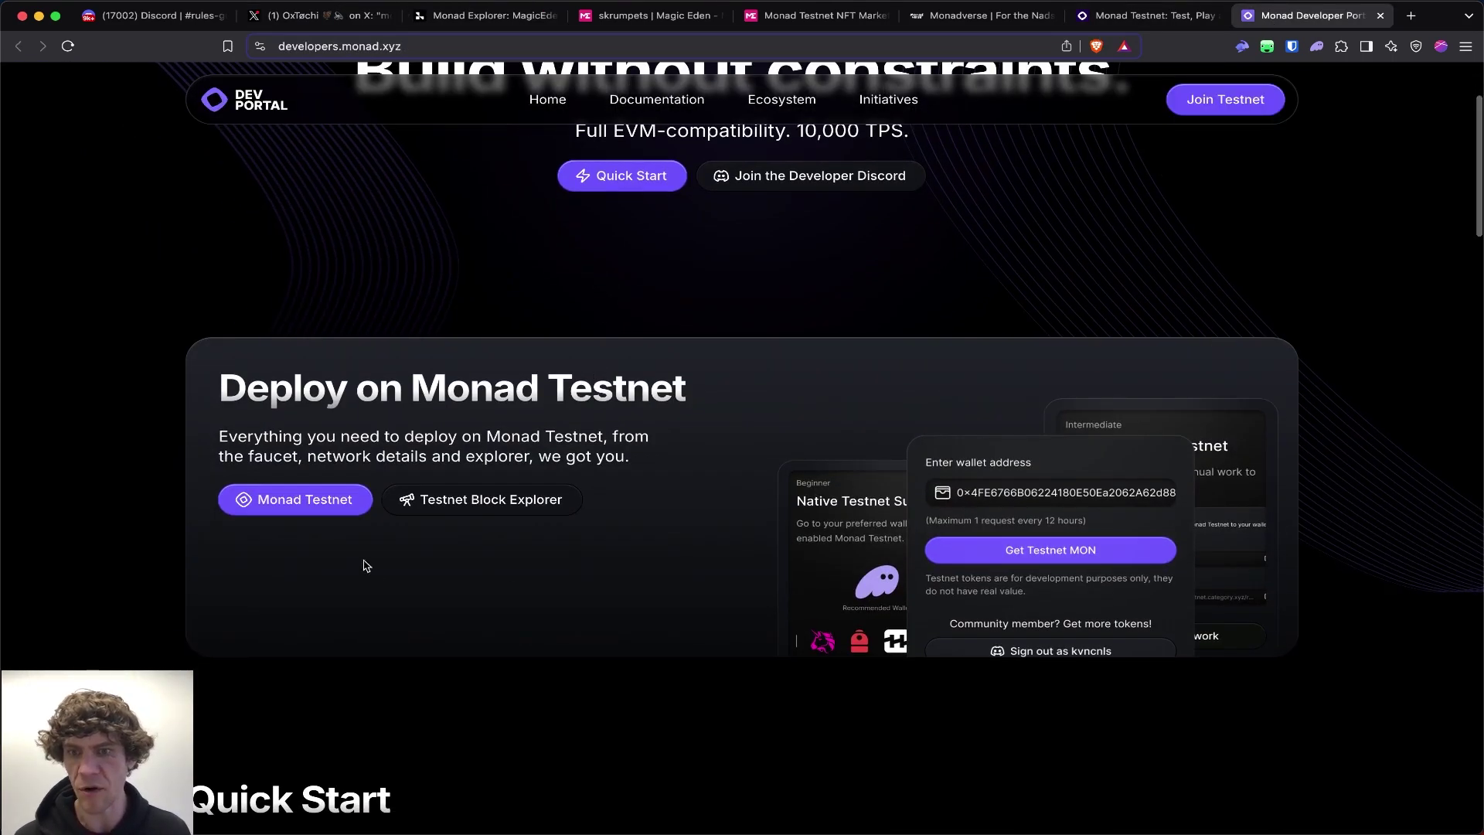
pyautogui.click(345, 501)
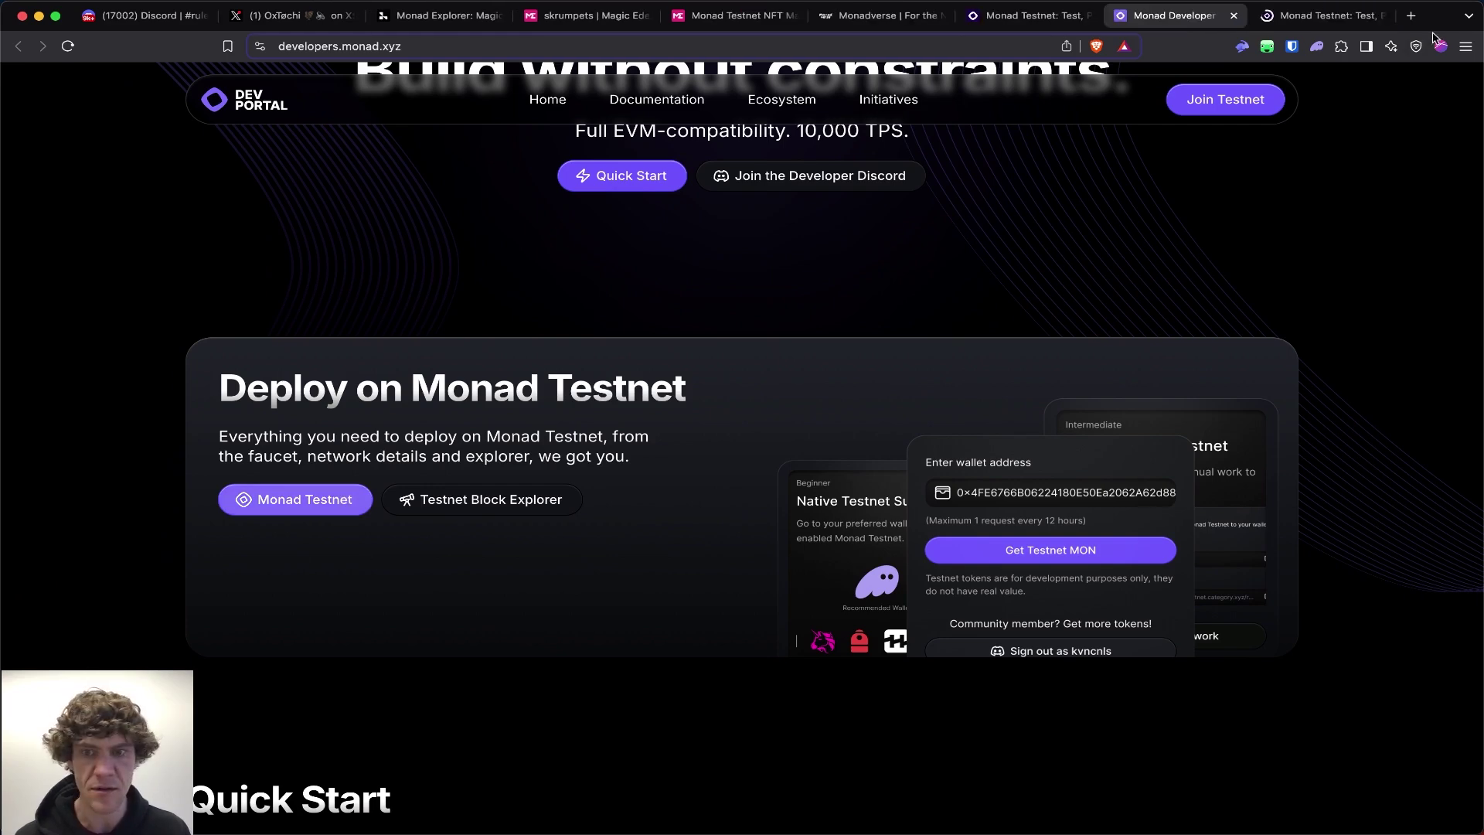
pyautogui.click(1384, 17)
# - Open the Remix smart contract deployment guide and launch Remix IDE from it
pyautogui.scroll(-10, 1364, 387)
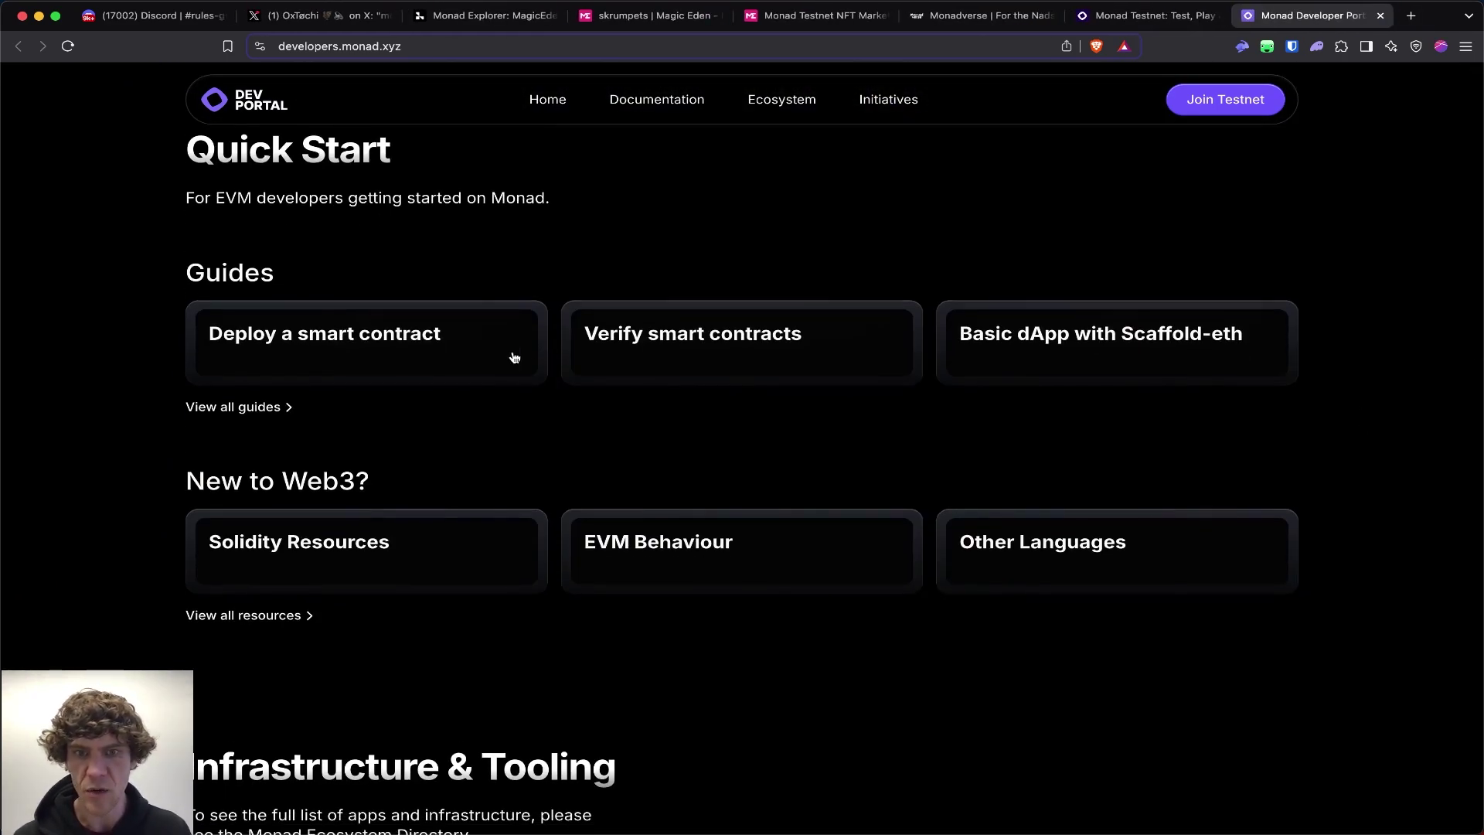
pyautogui.click(391, 340)
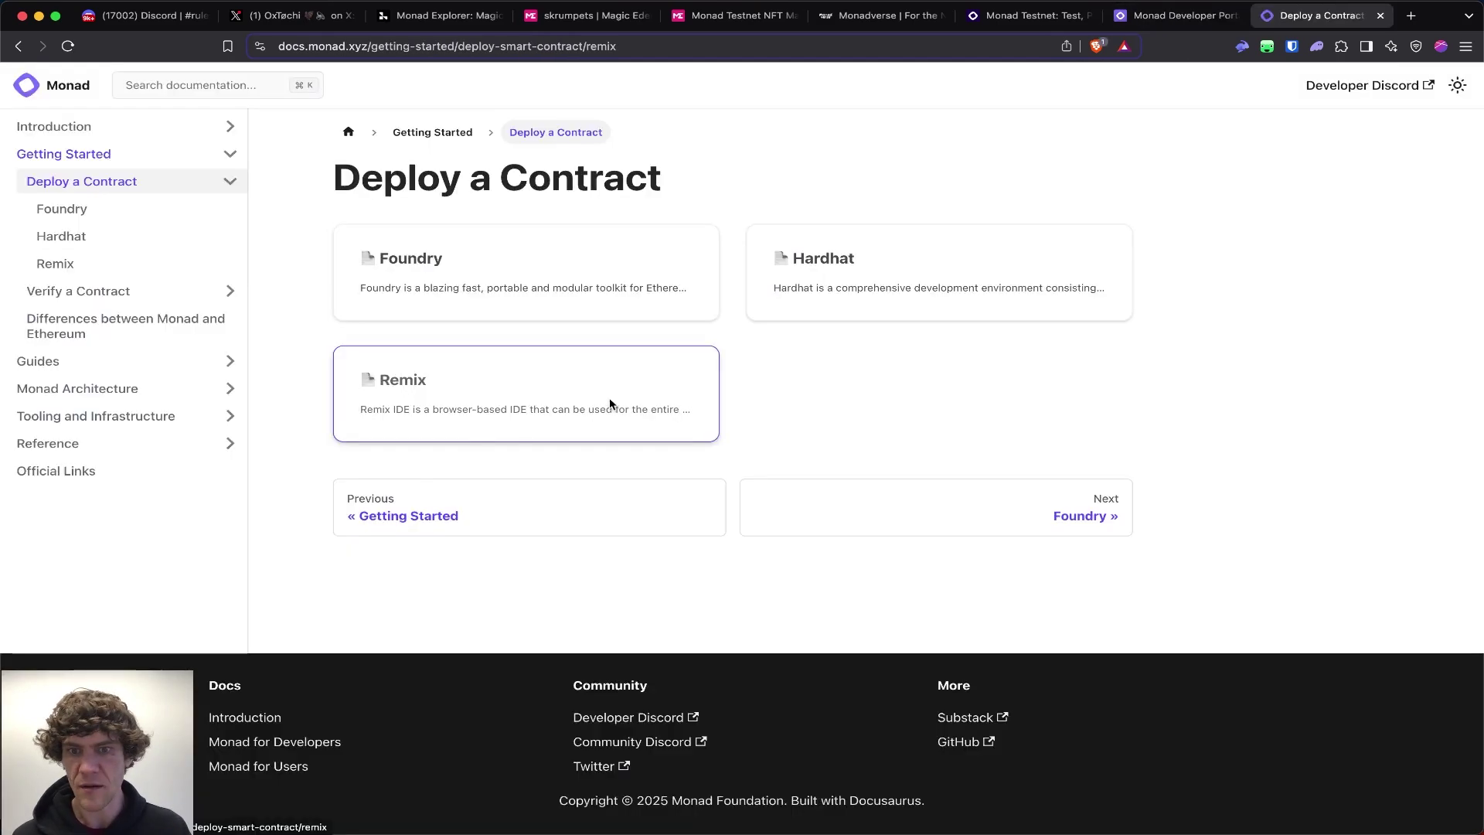
pyautogui.click(613, 407)
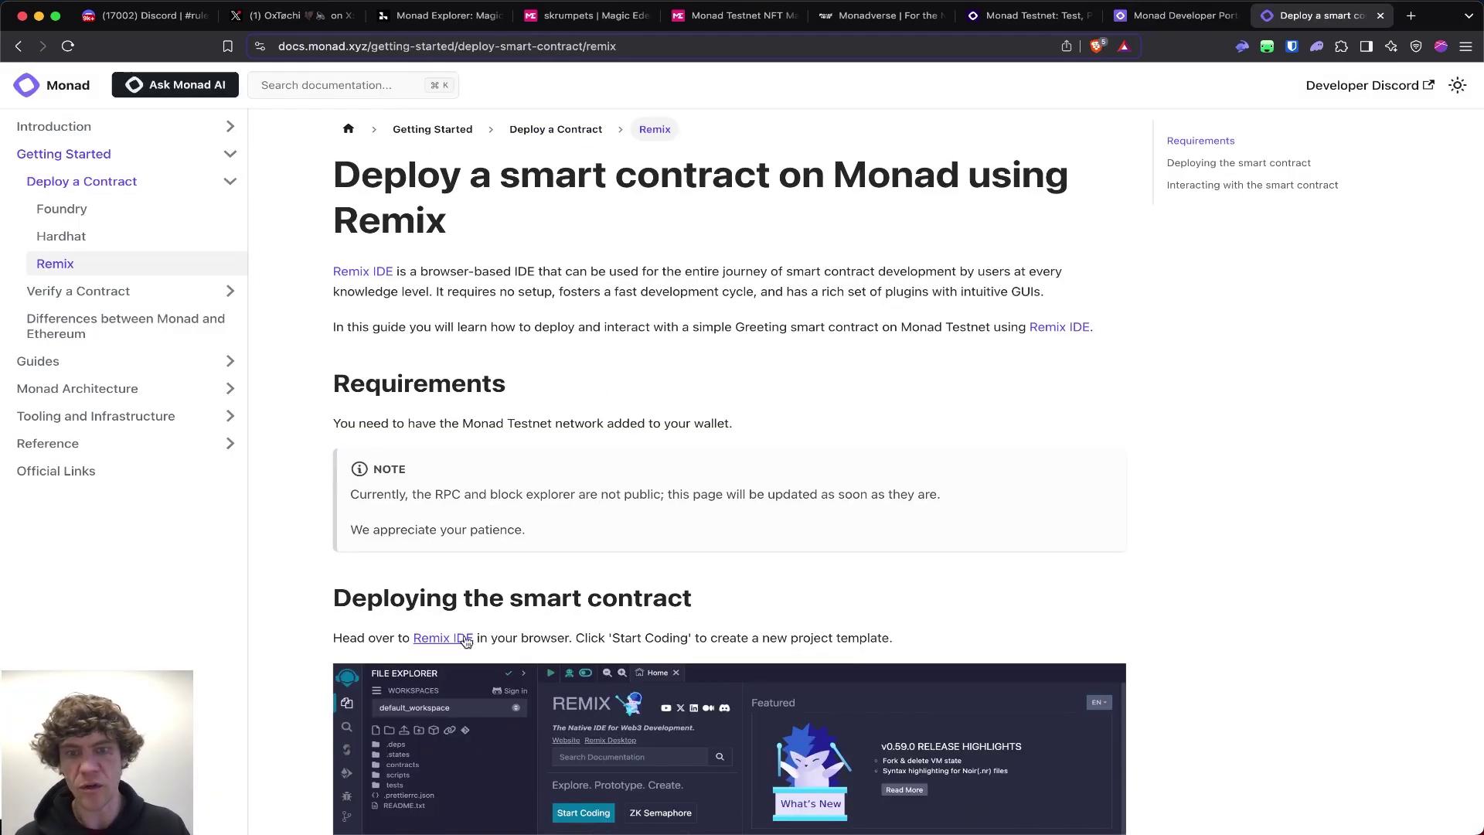
# - Enable the MetaMask extension on the browser's extensions management page
pyautogui.click(1341, 47)
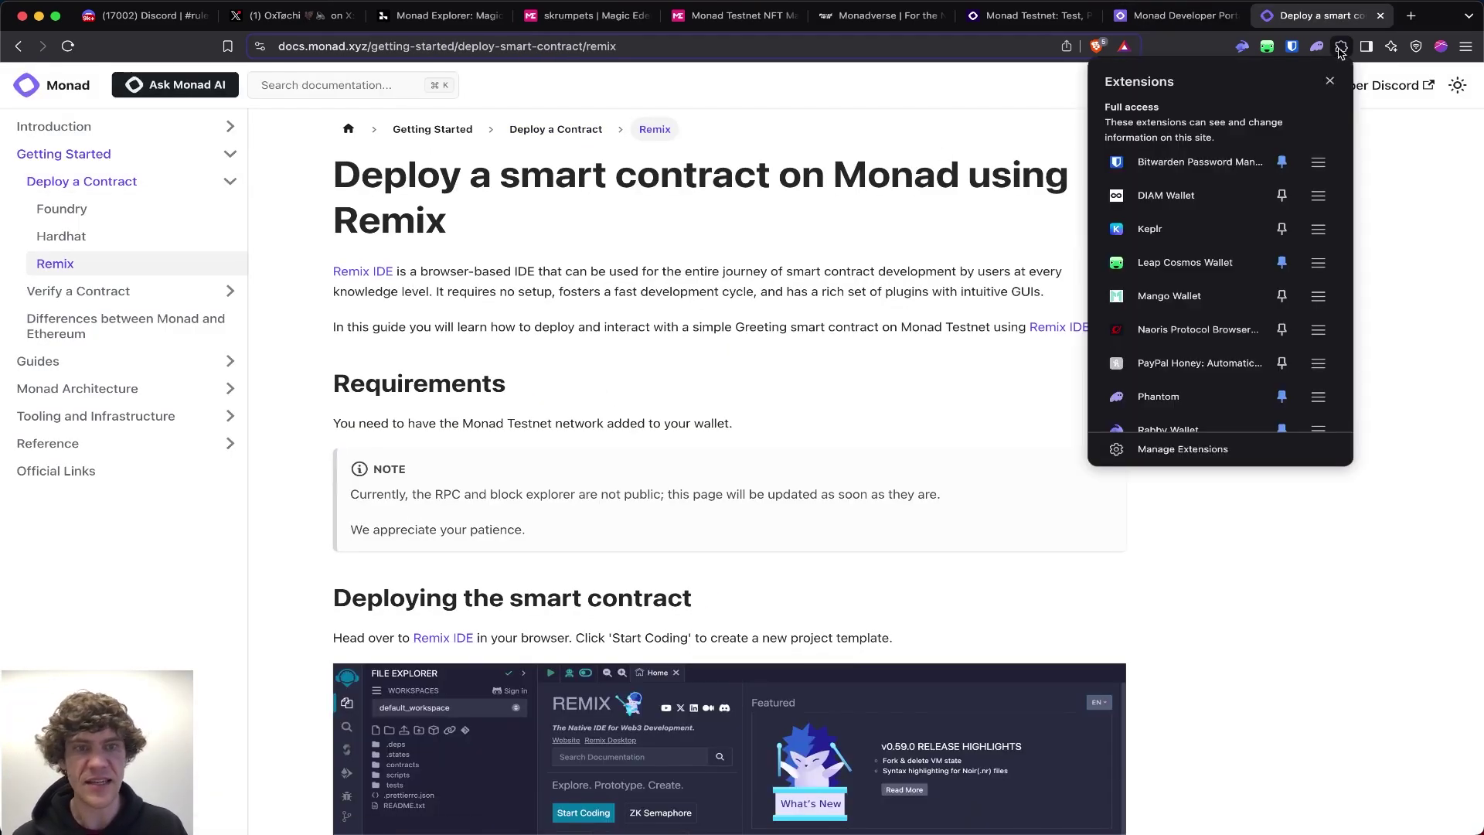
pyautogui.scroll(-5, 1206, 348)
pyautogui.click(1144, 444)
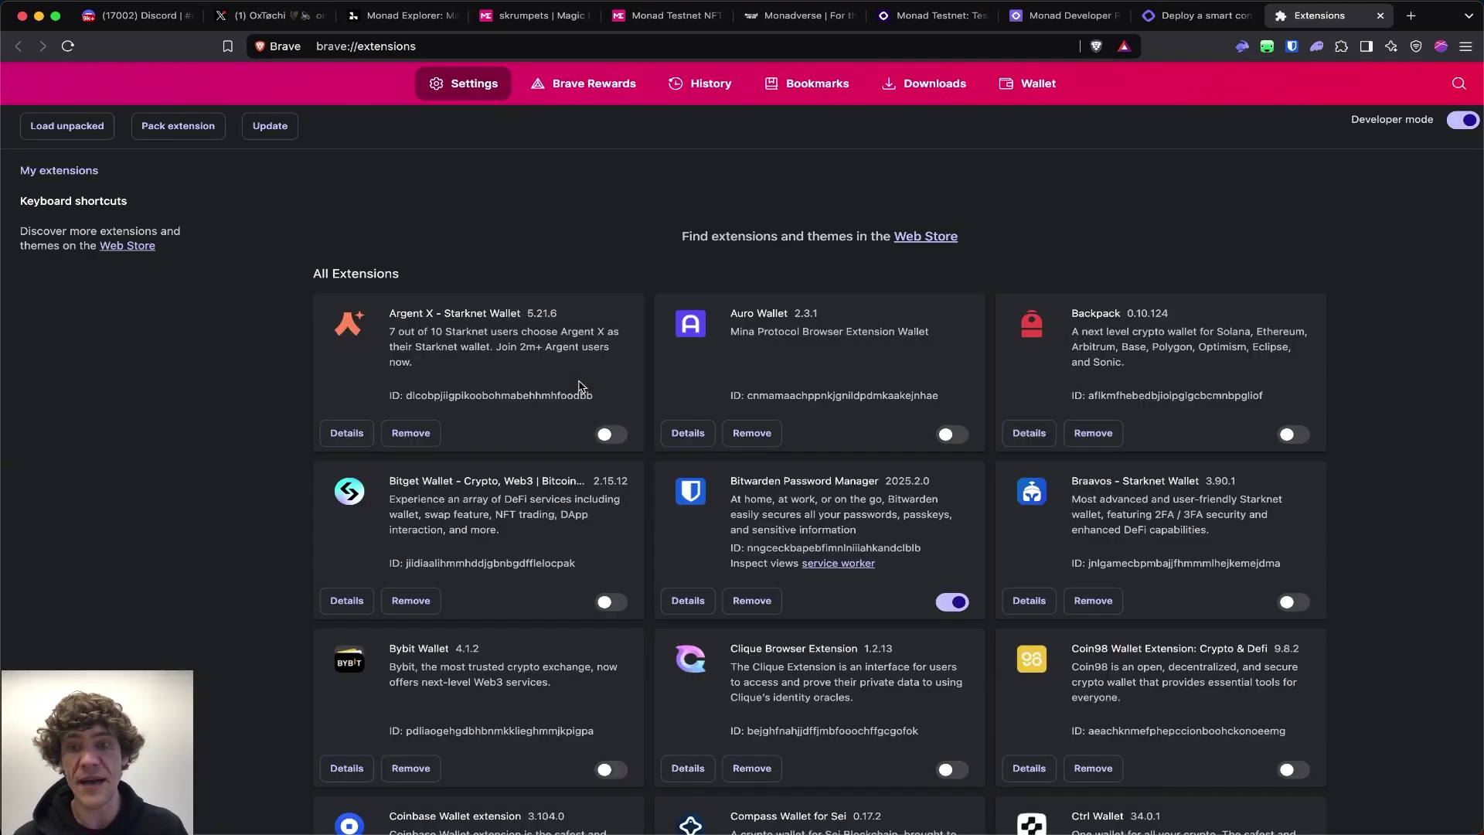
pyautogui.scroll(-10, 581, 387)
pyautogui.click(610, 674)
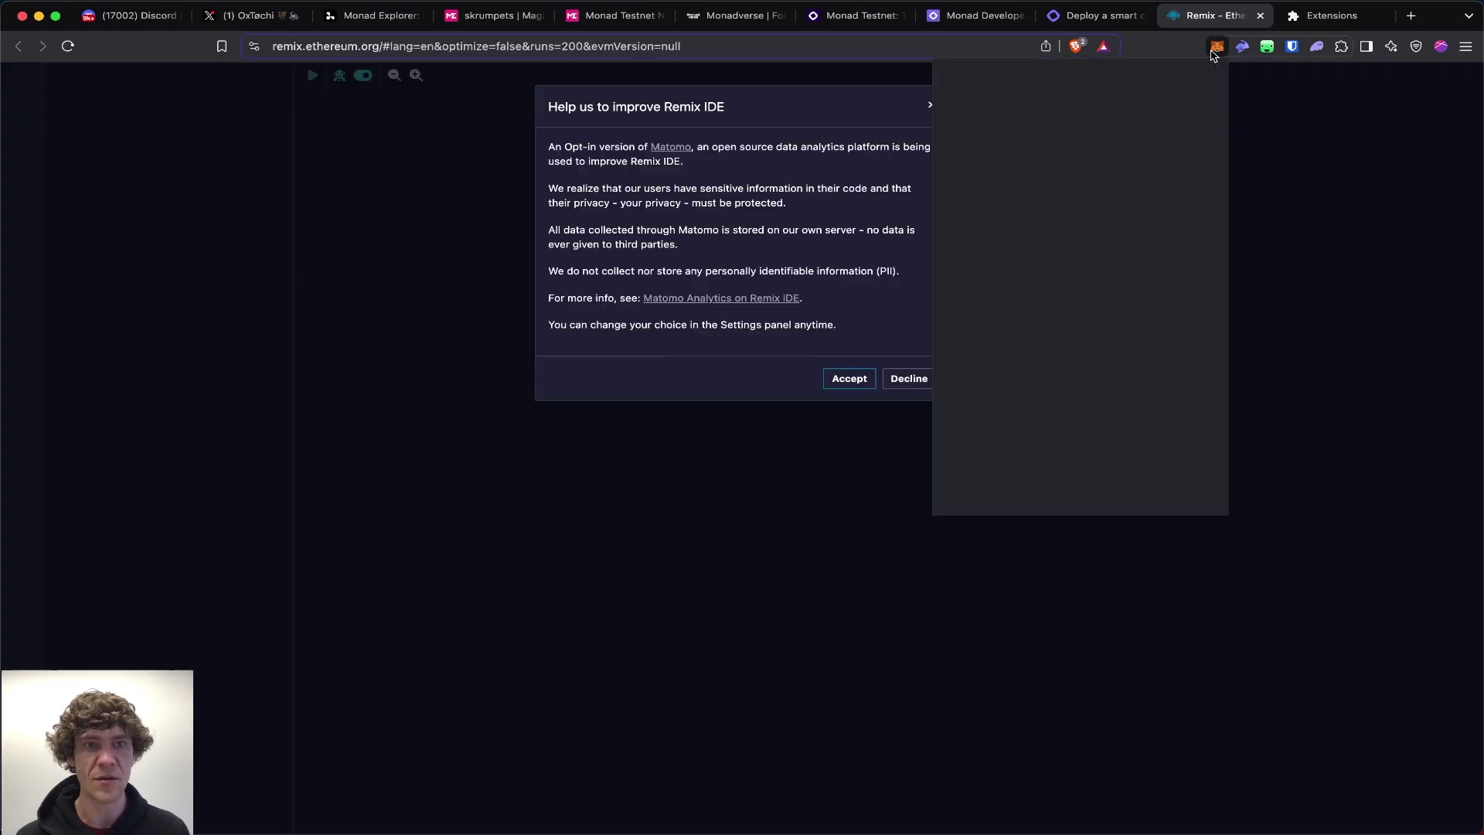
# - Dismiss the MetaMask, analytics and welcome prompts, open 1_Storage.sol, and show the Solidity compiler
pyautogui.click(1303, 178)
pyautogui.click(848, 170)
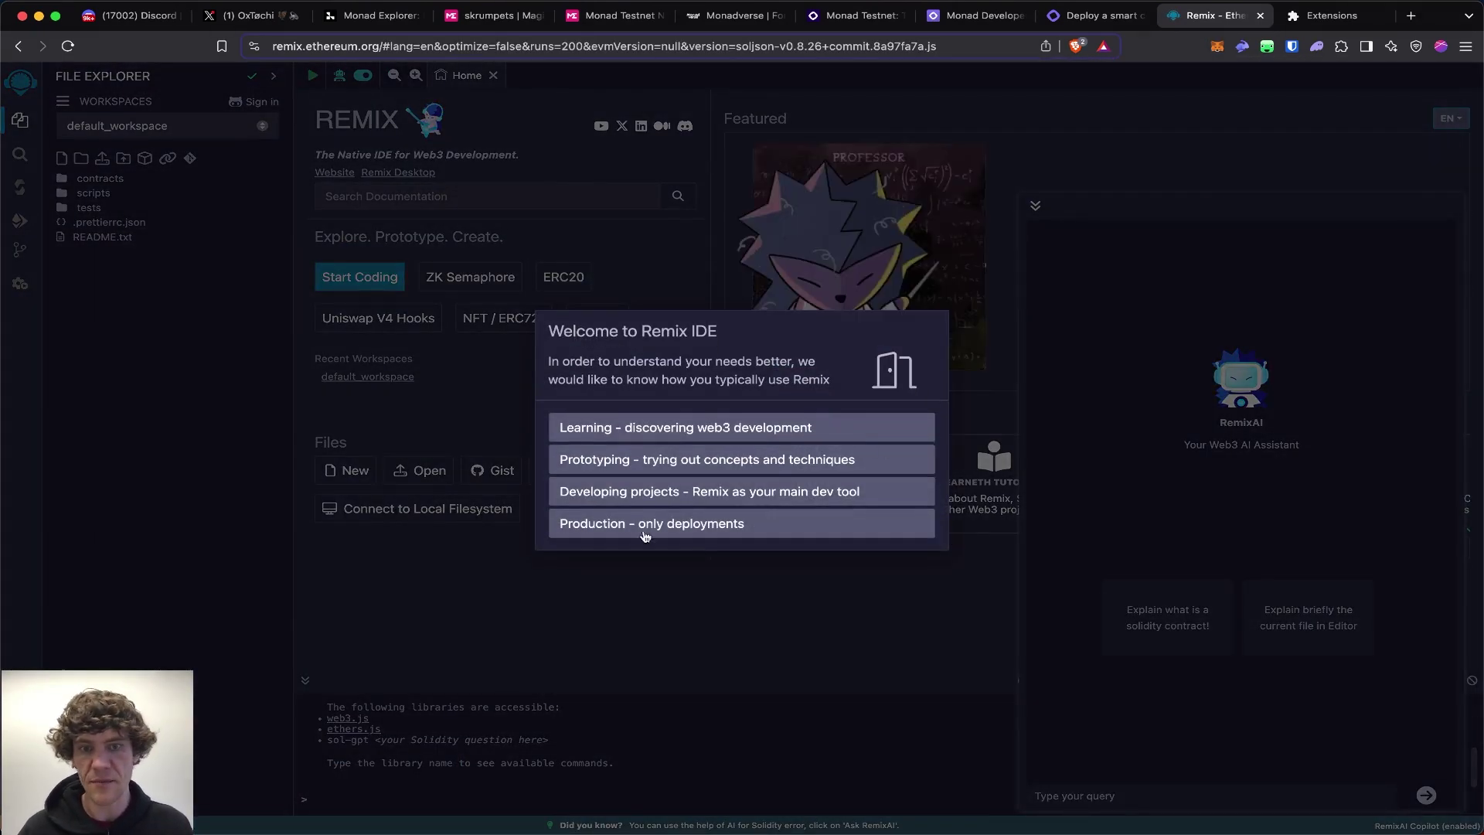
pyautogui.click(606, 573)
pyautogui.click(1047, 206)
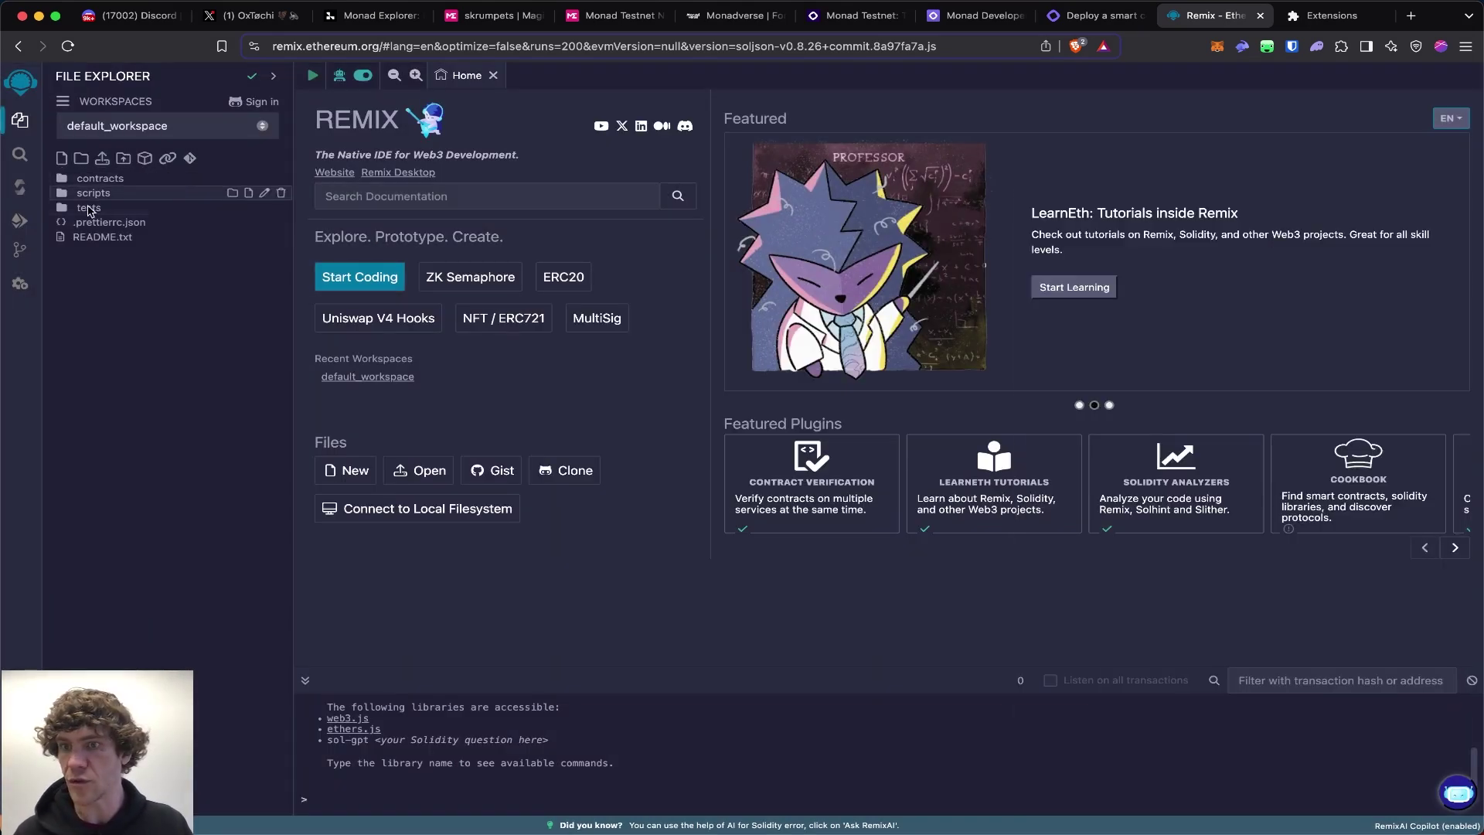
pyautogui.click(92, 177)
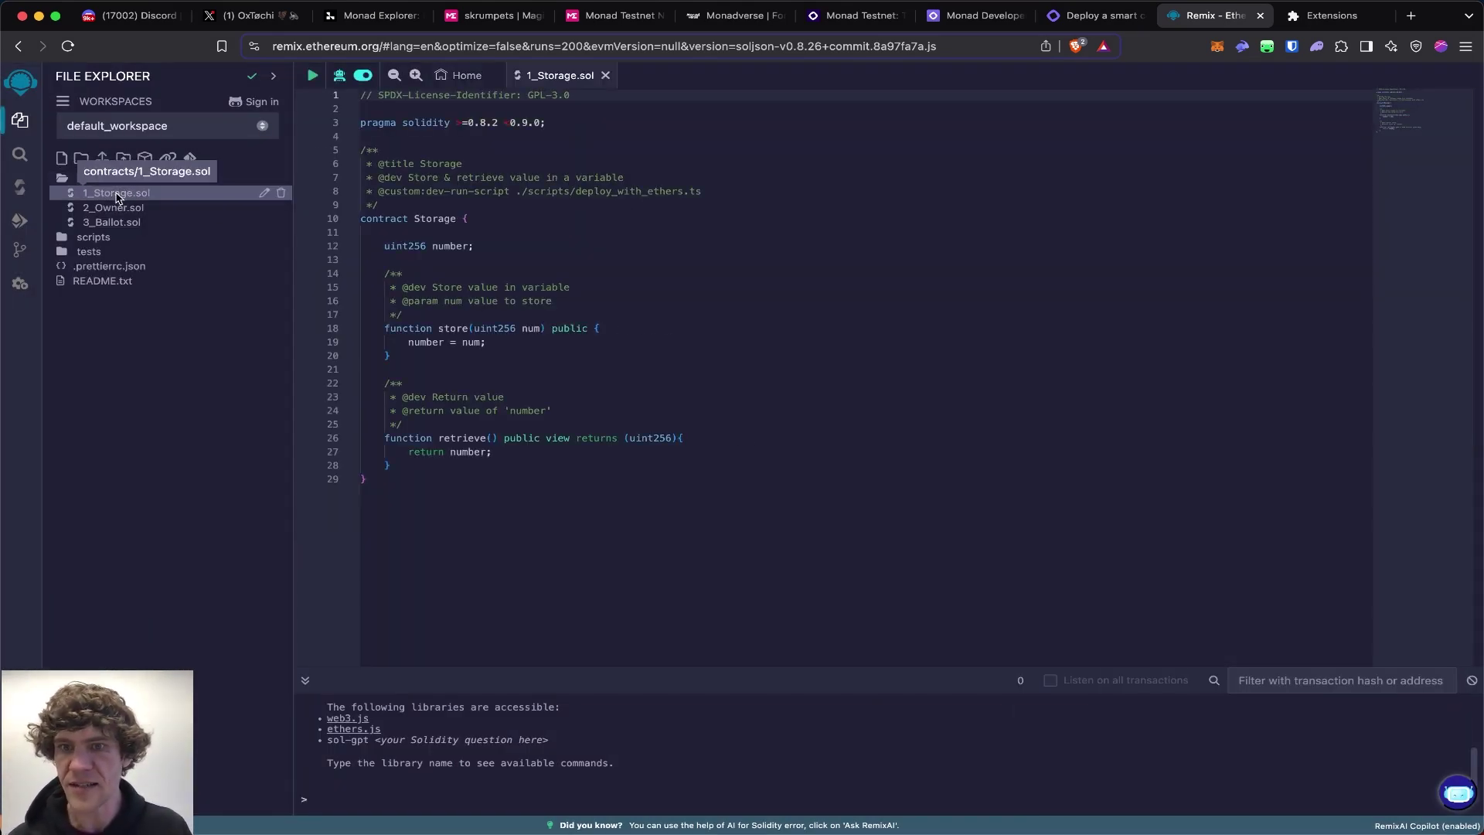
pyautogui.click(20, 187)
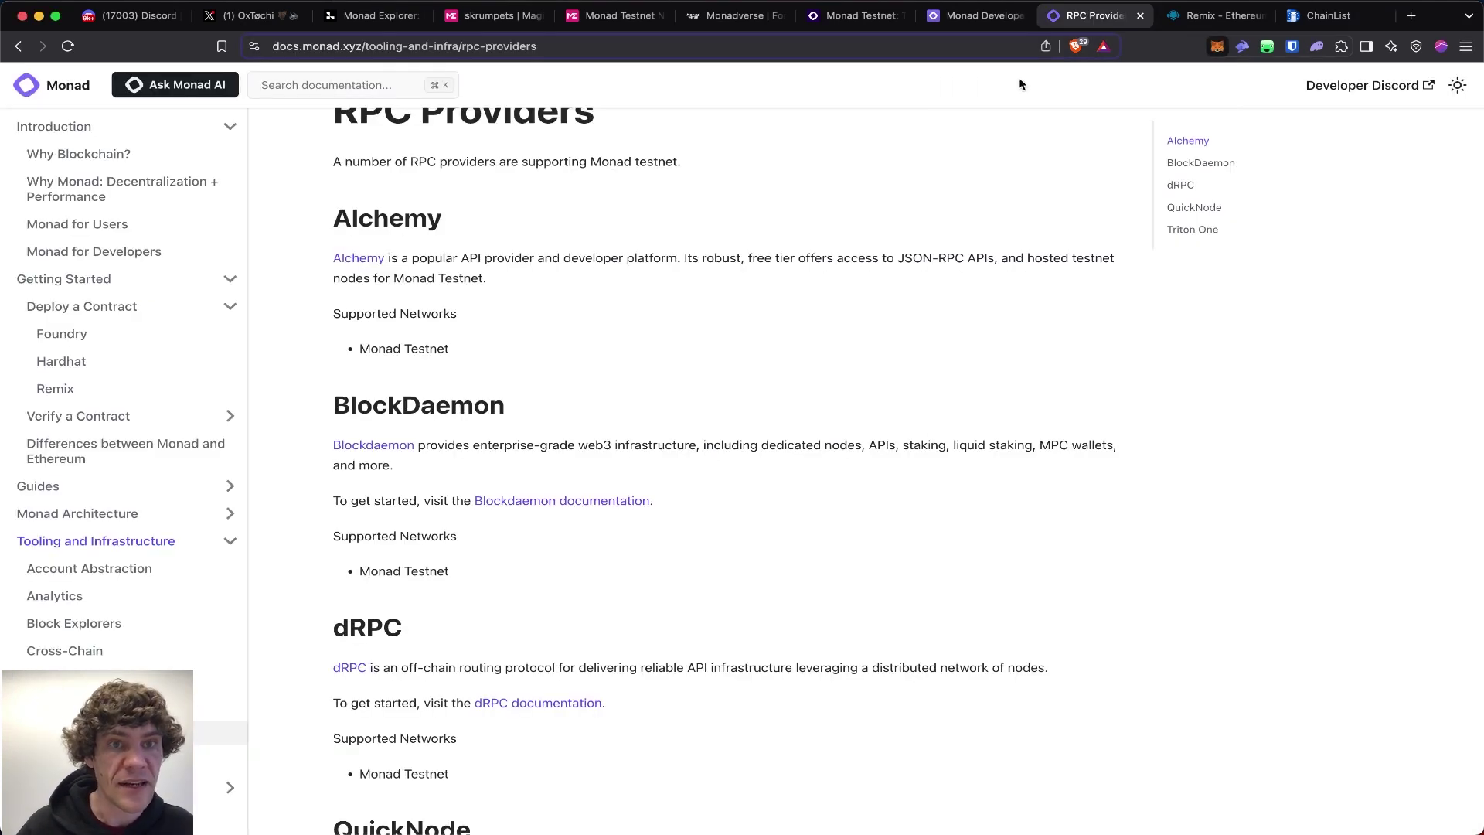
# - Switch MetaMask to the Monad network with its testnet RPC, then compile 1_Storage.sol in Remix
pyautogui.hotkey('alt', 'shift', 'm')
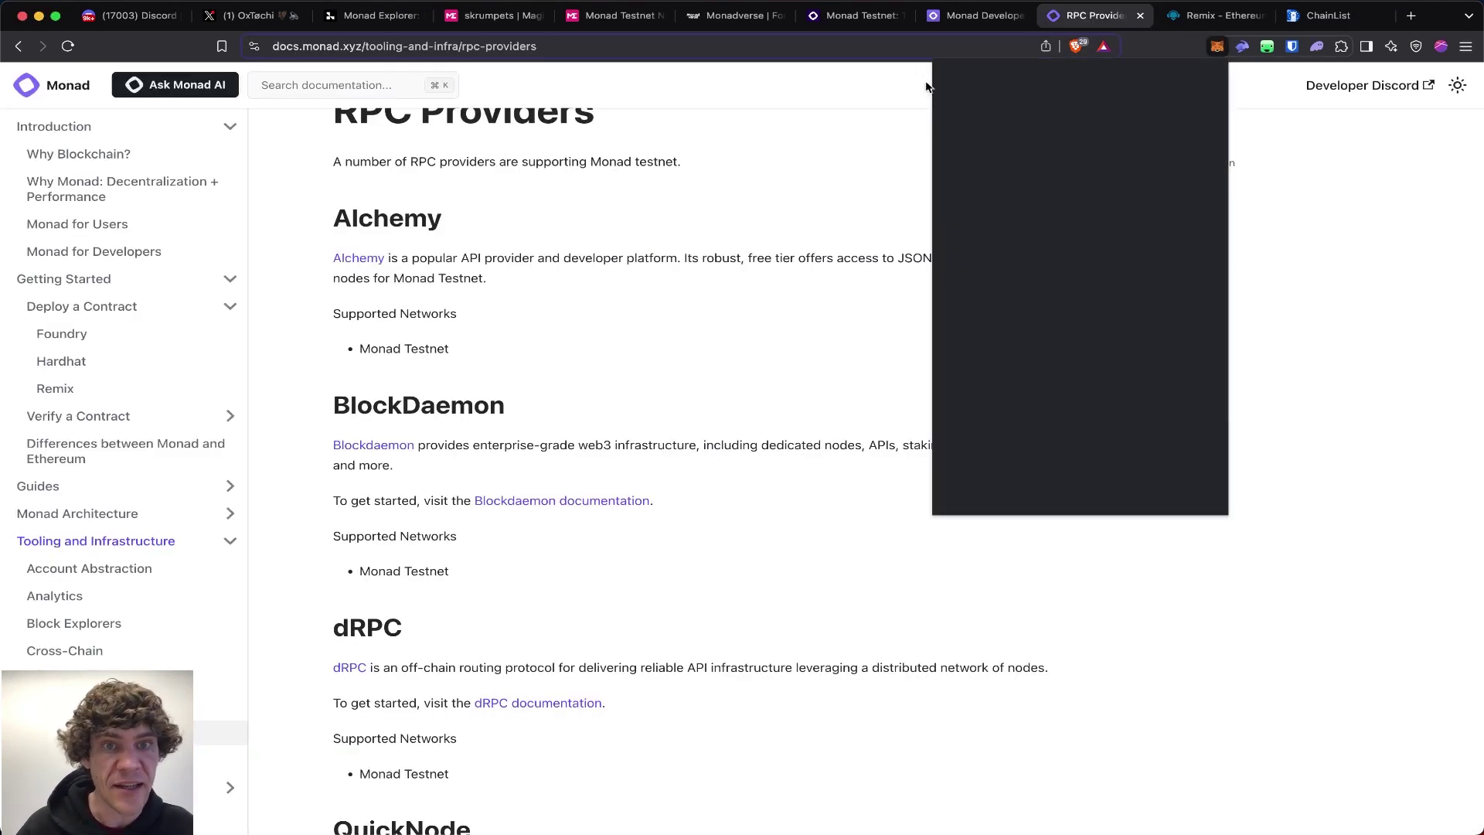
pyautogui.click(984, 77)
pyautogui.scroll(-5, 1033, 363)
pyautogui.scroll(-2, 1033, 363)
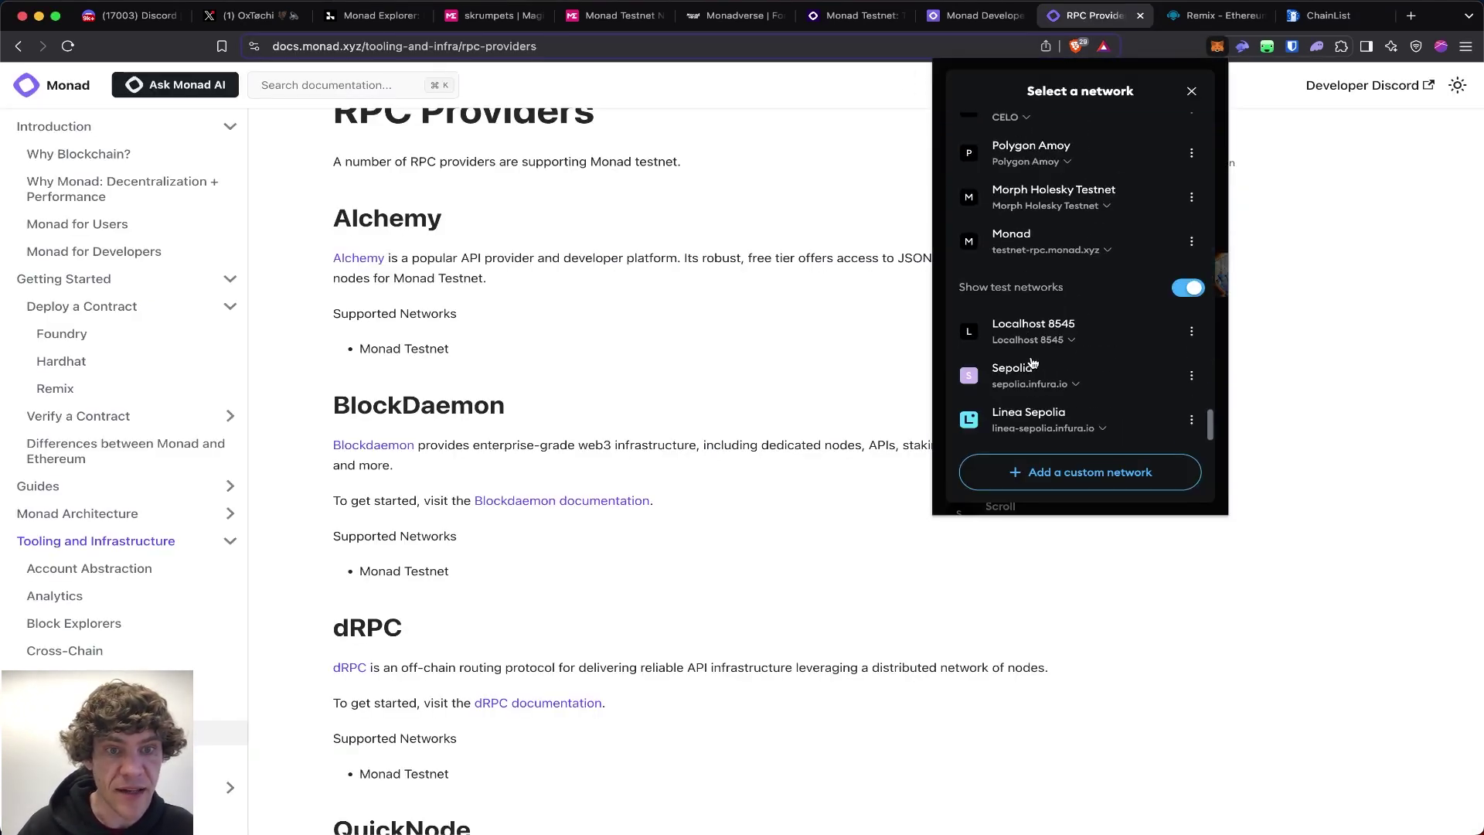
pyautogui.click(1049, 250)
pyautogui.click(1083, 155)
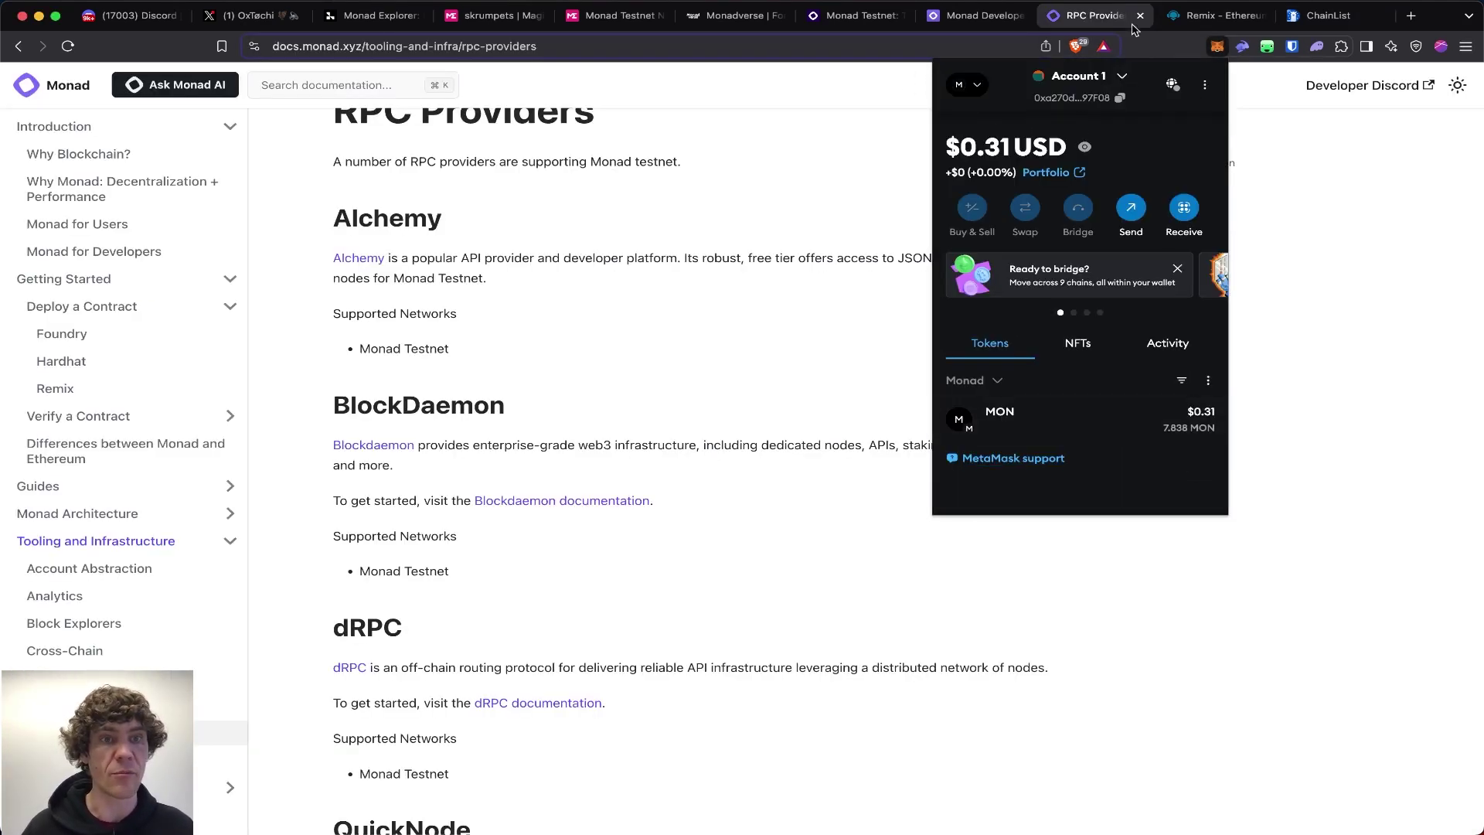
pyautogui.click(1207, 16)
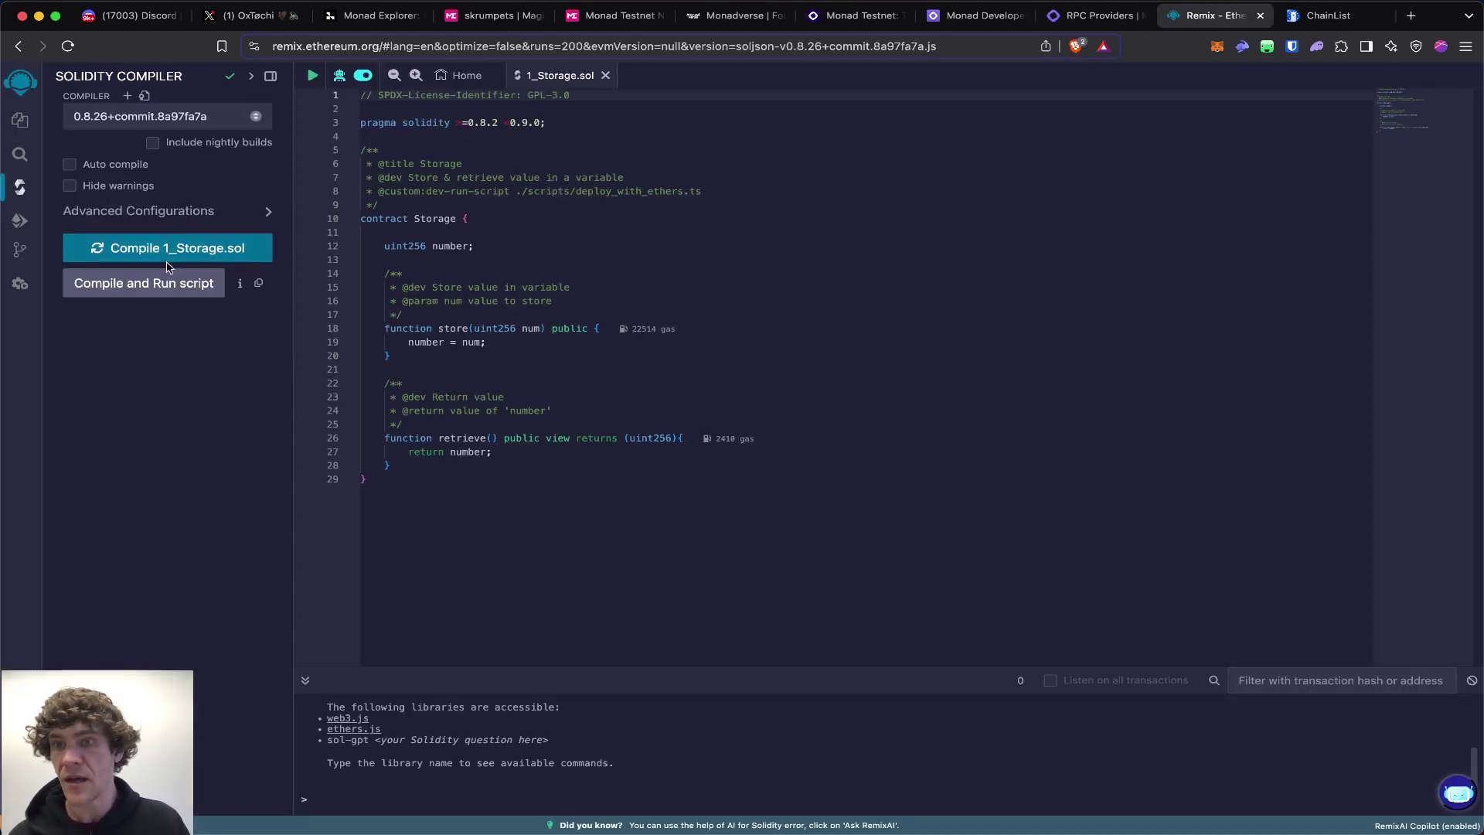
pyautogui.click(175, 260)
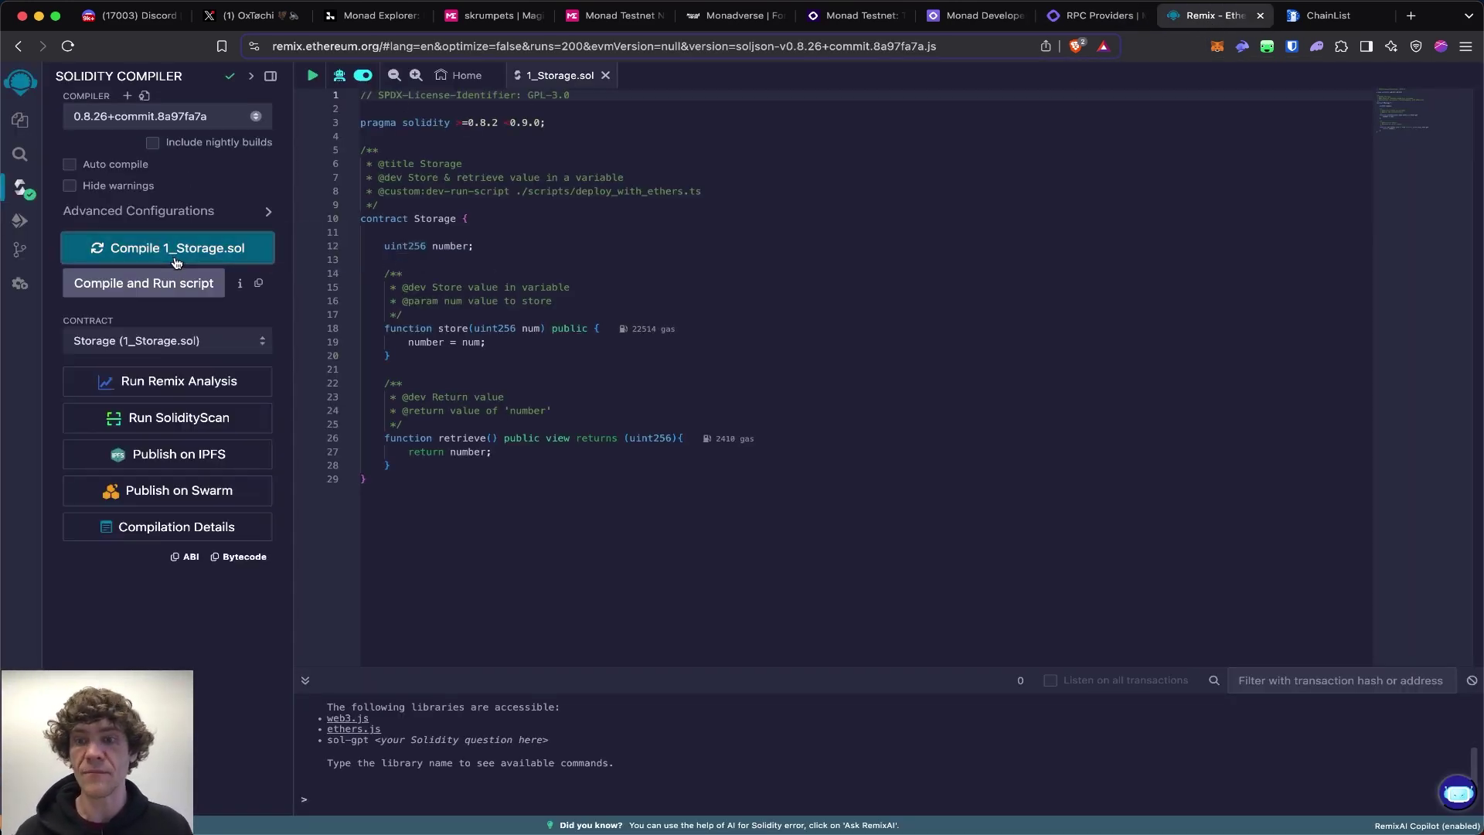
# - Run the deploy script, set the environment to Injected Provider - MetaMask, and view MetaMask's networks
pyautogui.click(188, 284)
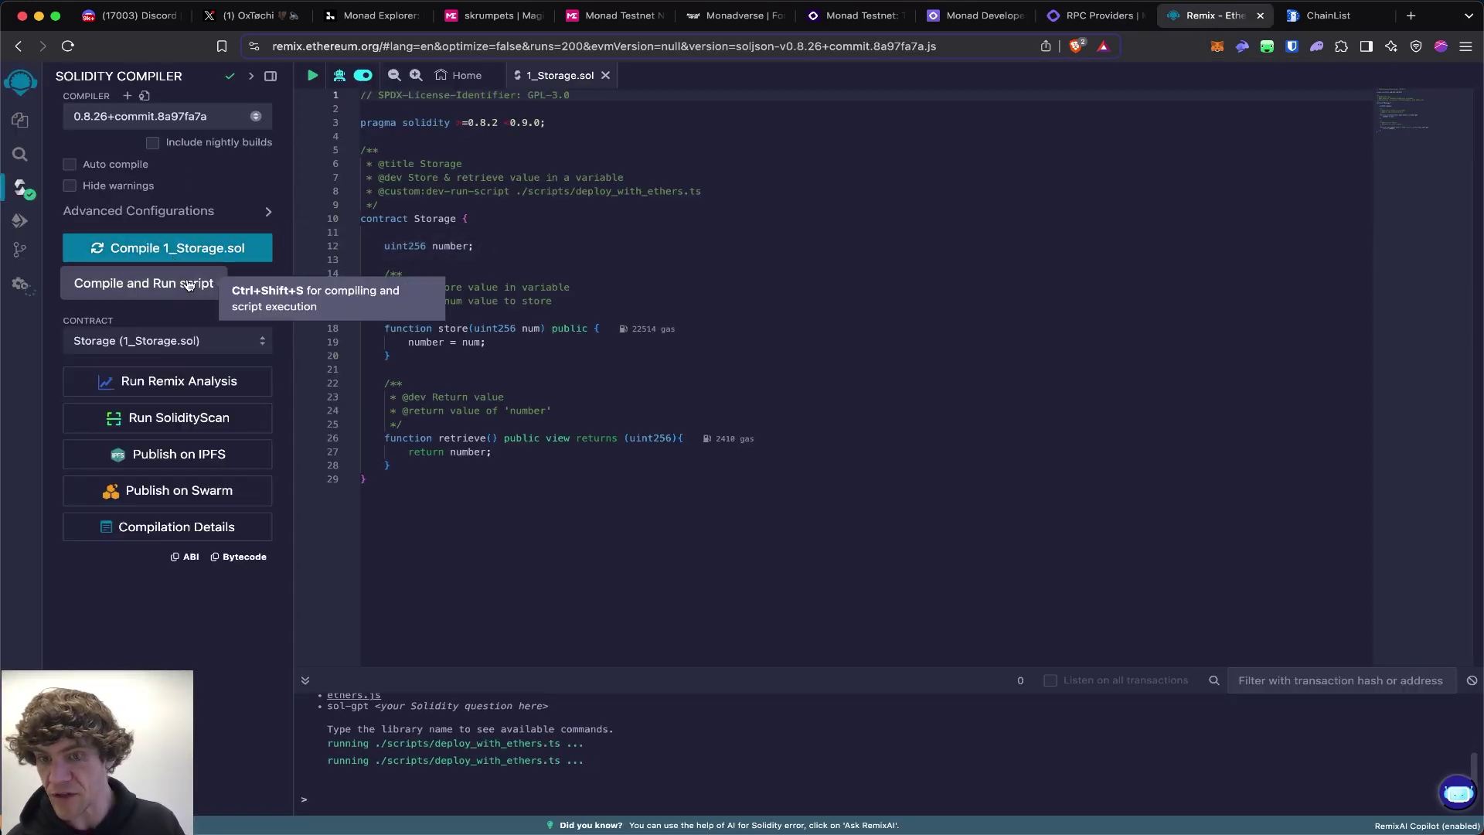
pyautogui.click(20, 220)
pyautogui.click(239, 143)
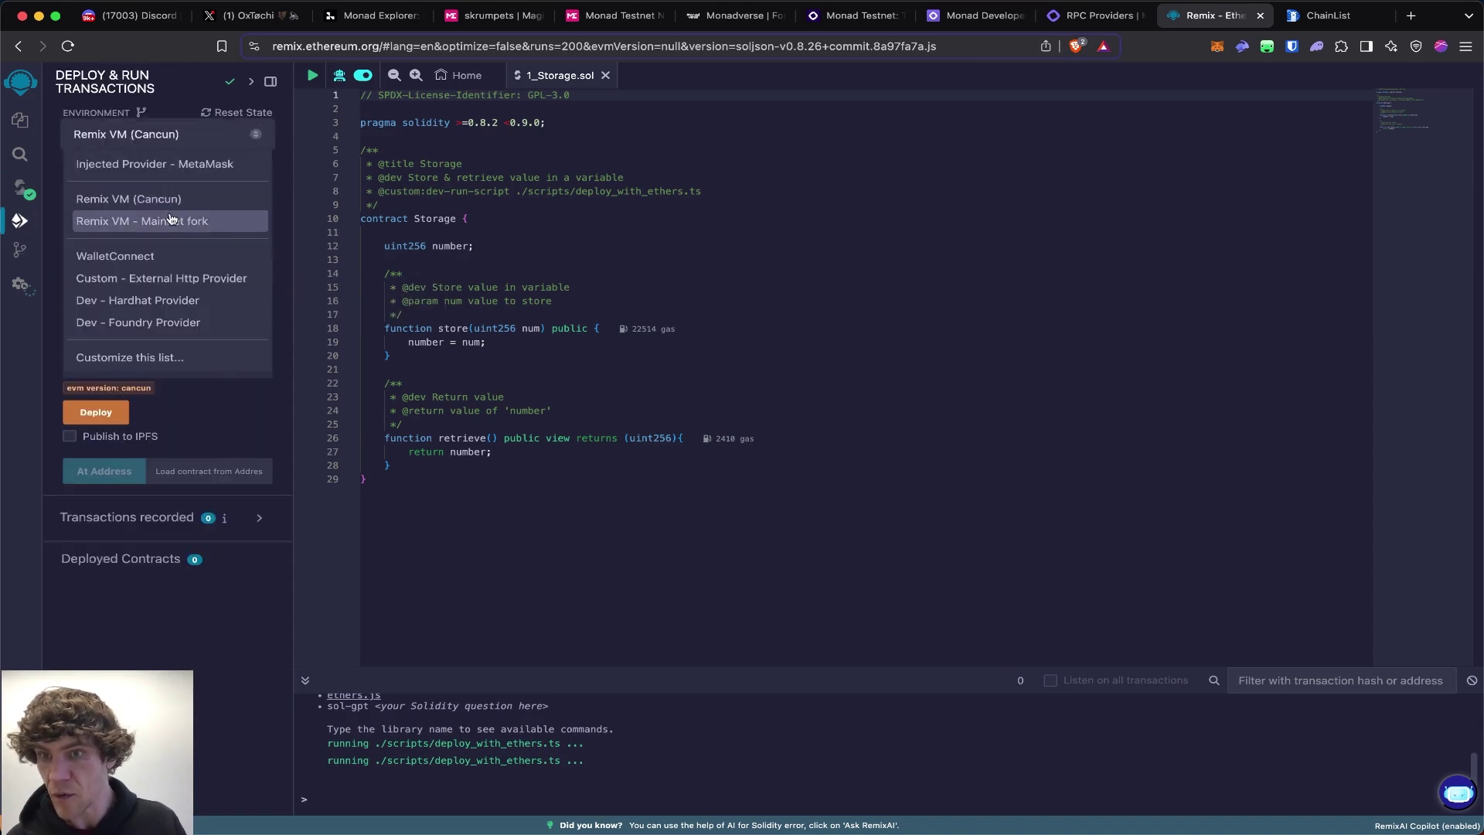
pyautogui.click(196, 165)
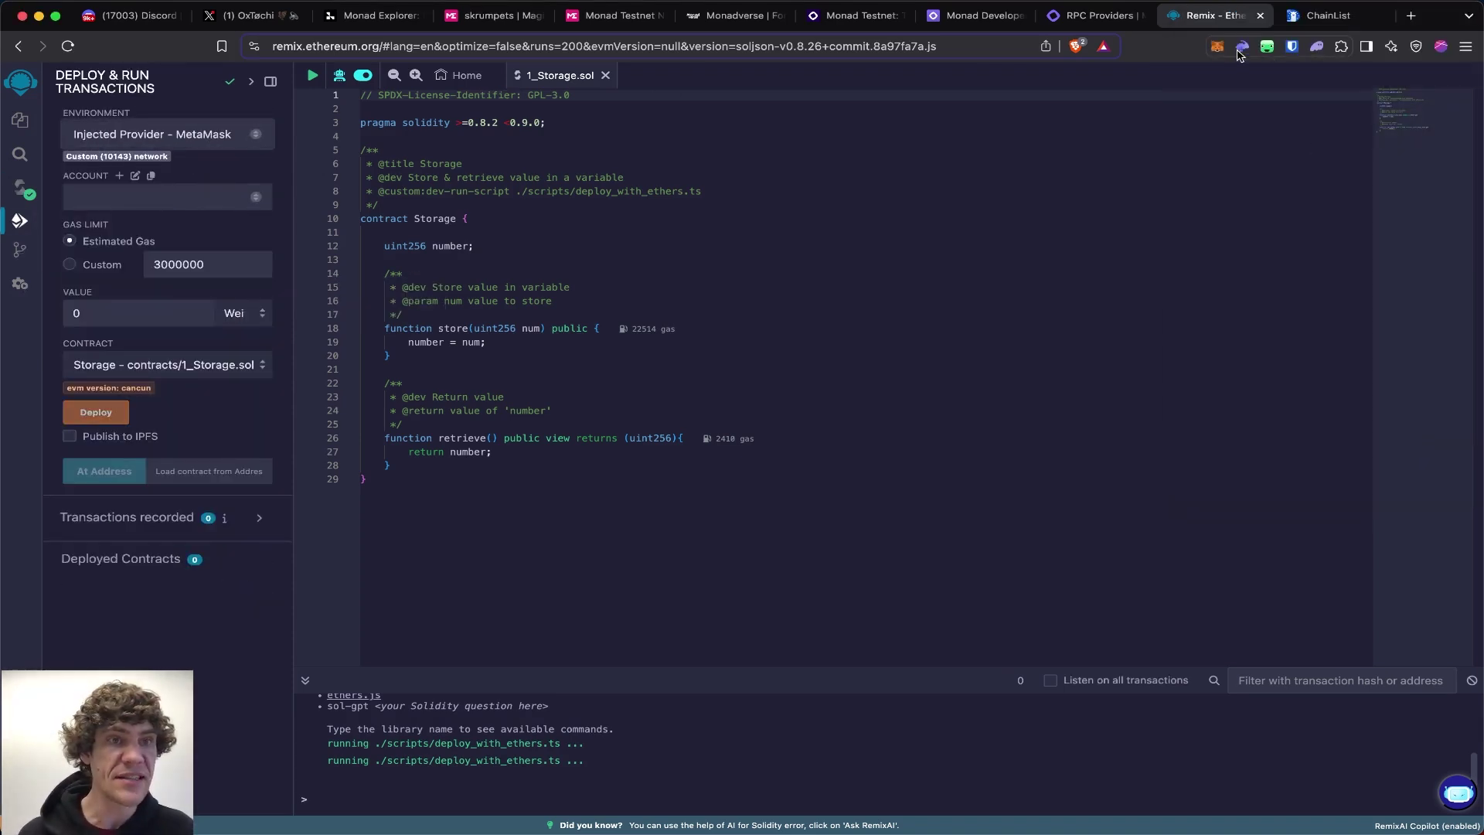
pyautogui.click(1218, 47)
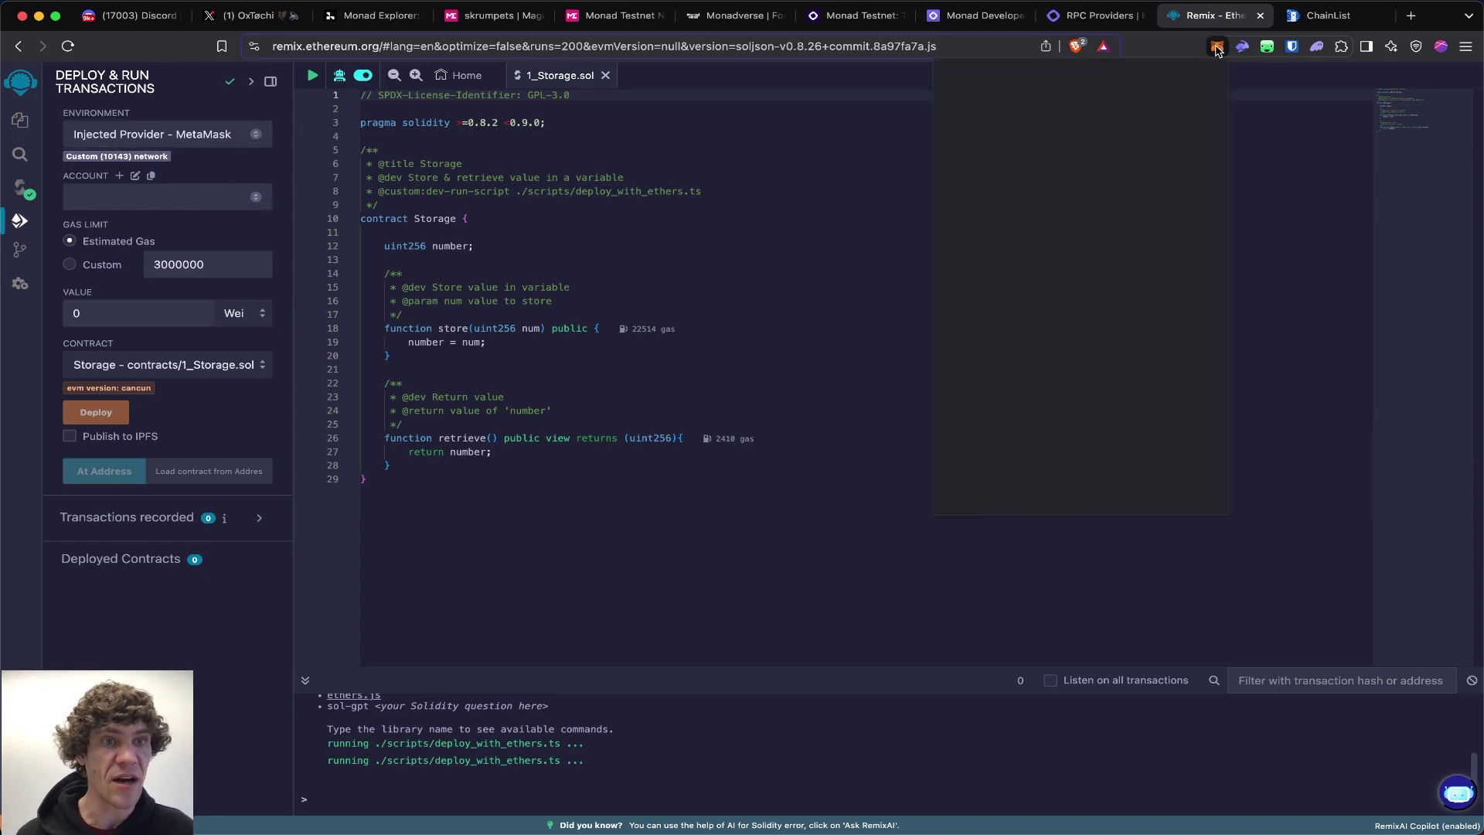
pyautogui.click(970, 85)
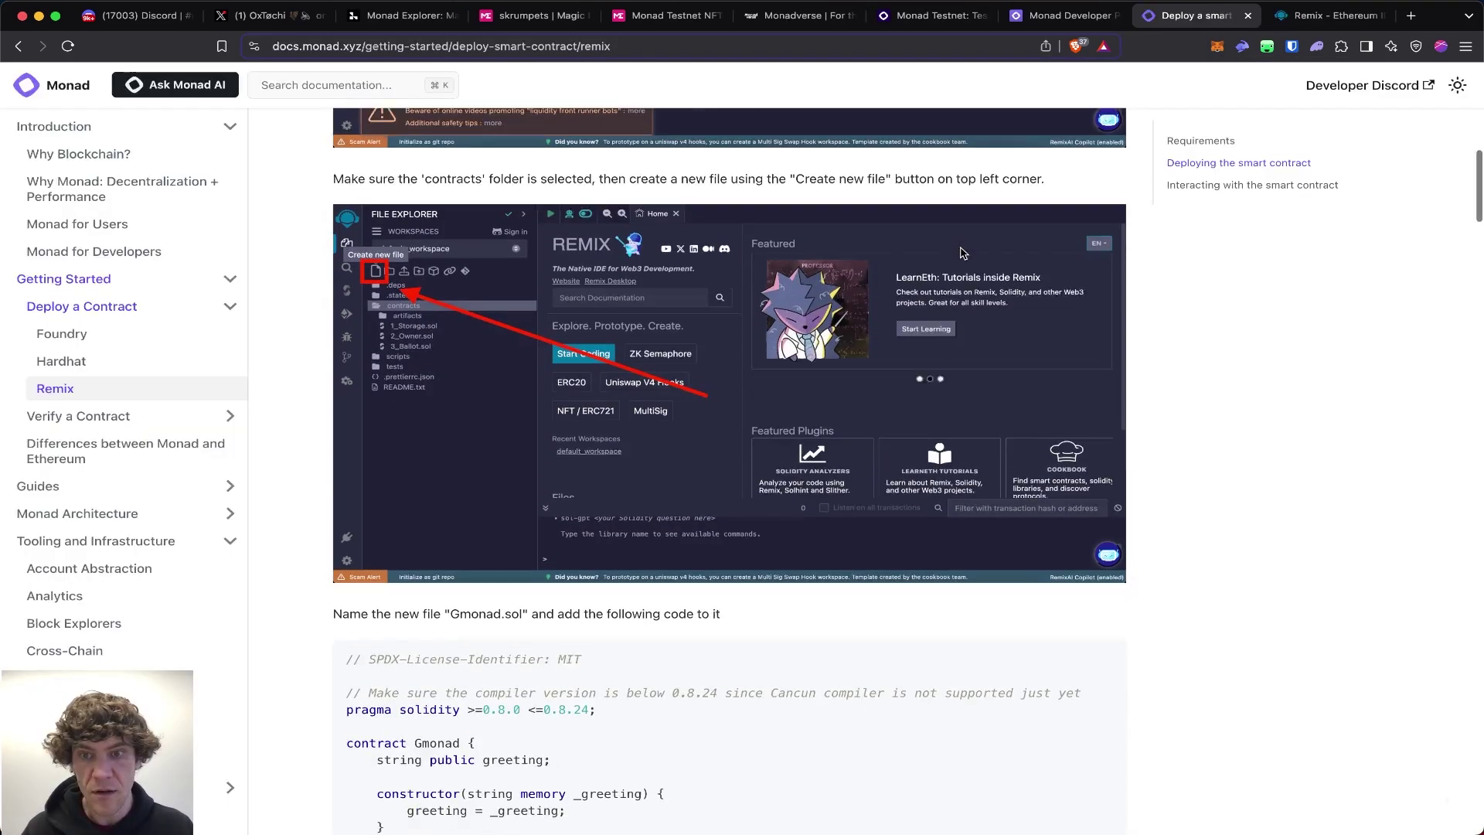
# - Create gmonad.sol holding the pasted Gmonad contract and have RemixAI check it for vulnerabilities
pyautogui.scroll(-5, 978, 379)
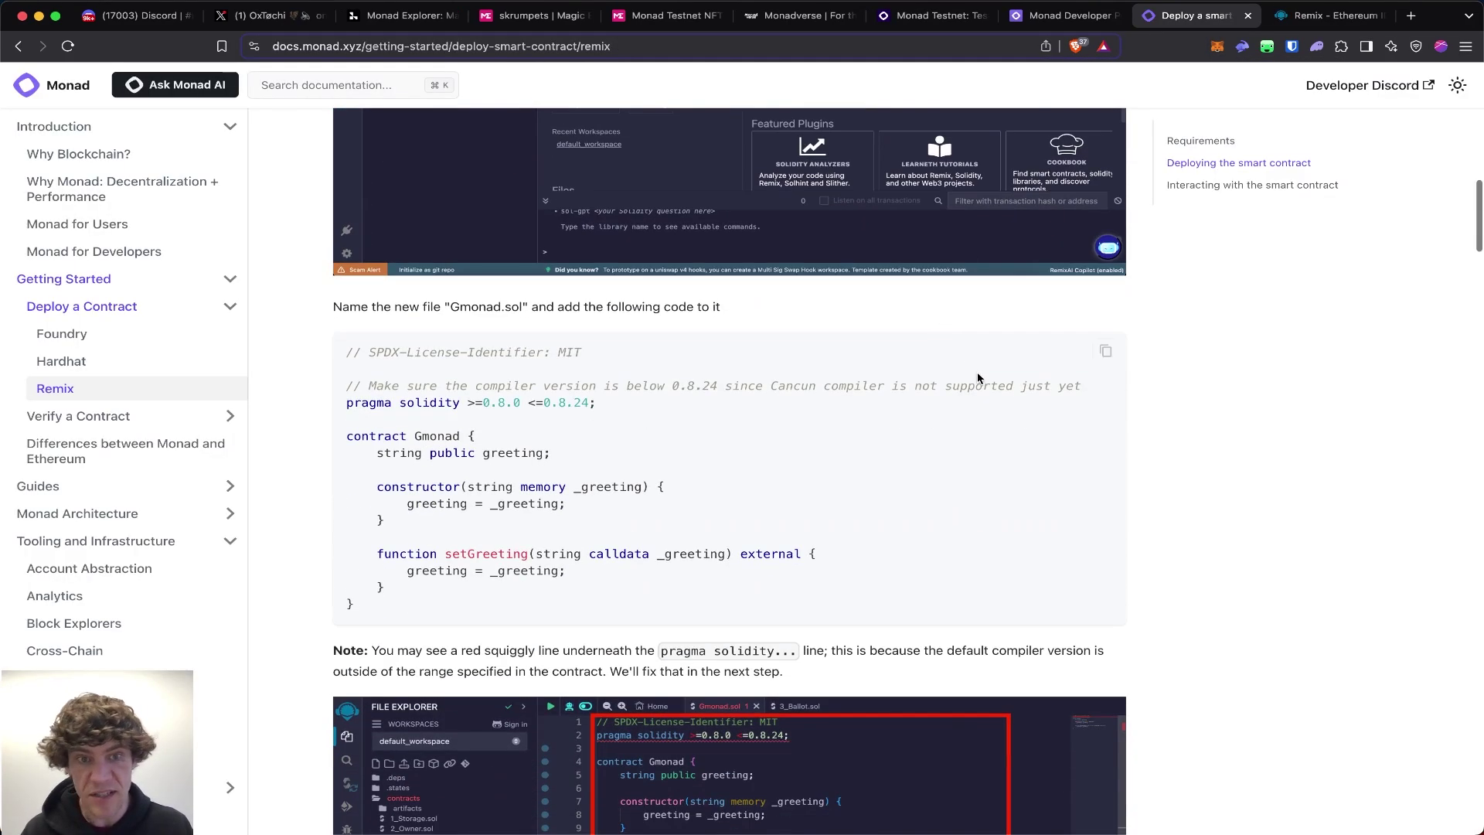
pyautogui.scroll(6, 1109, 357)
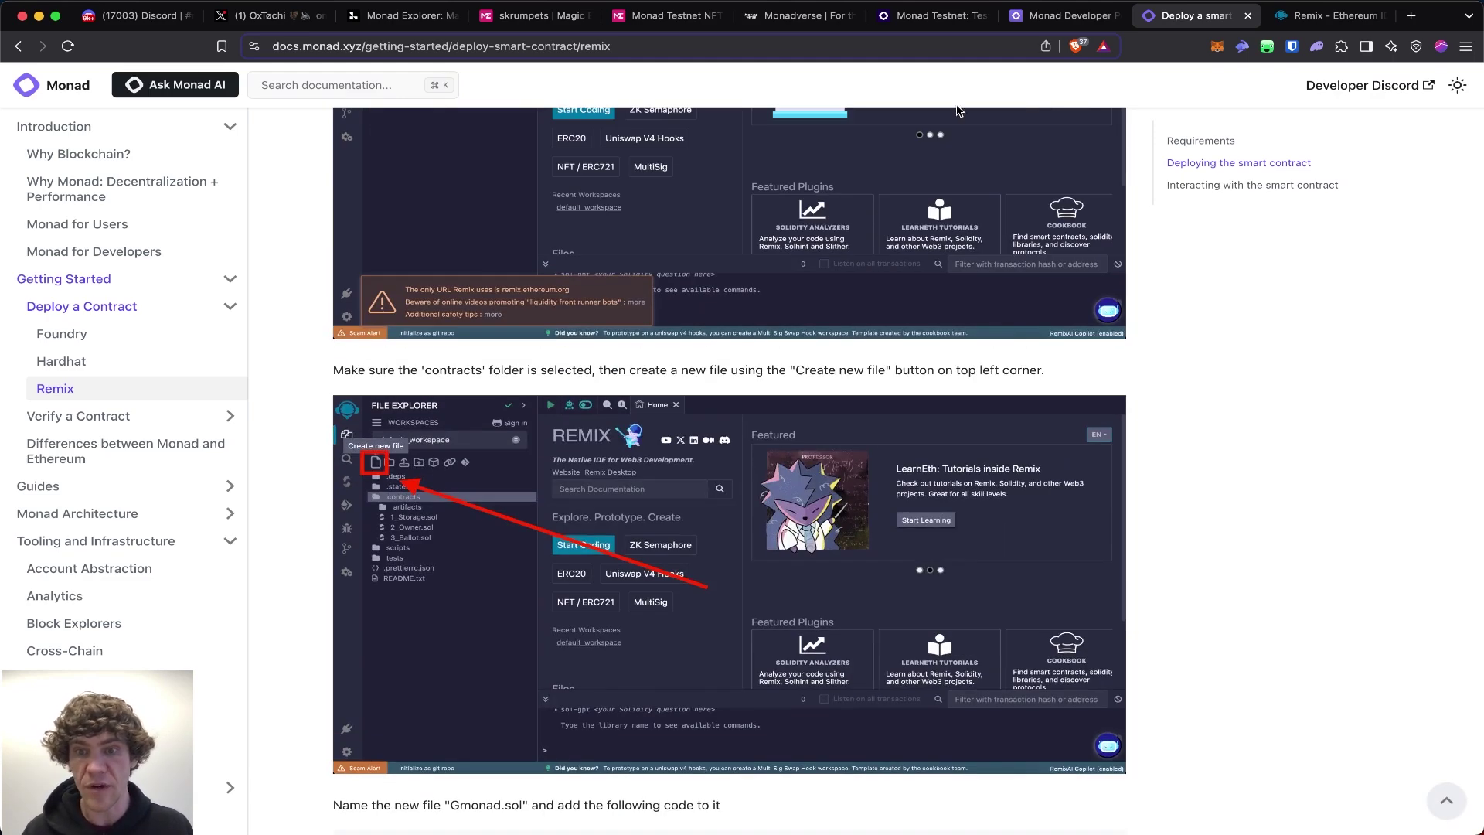
pyautogui.click(1326, 16)
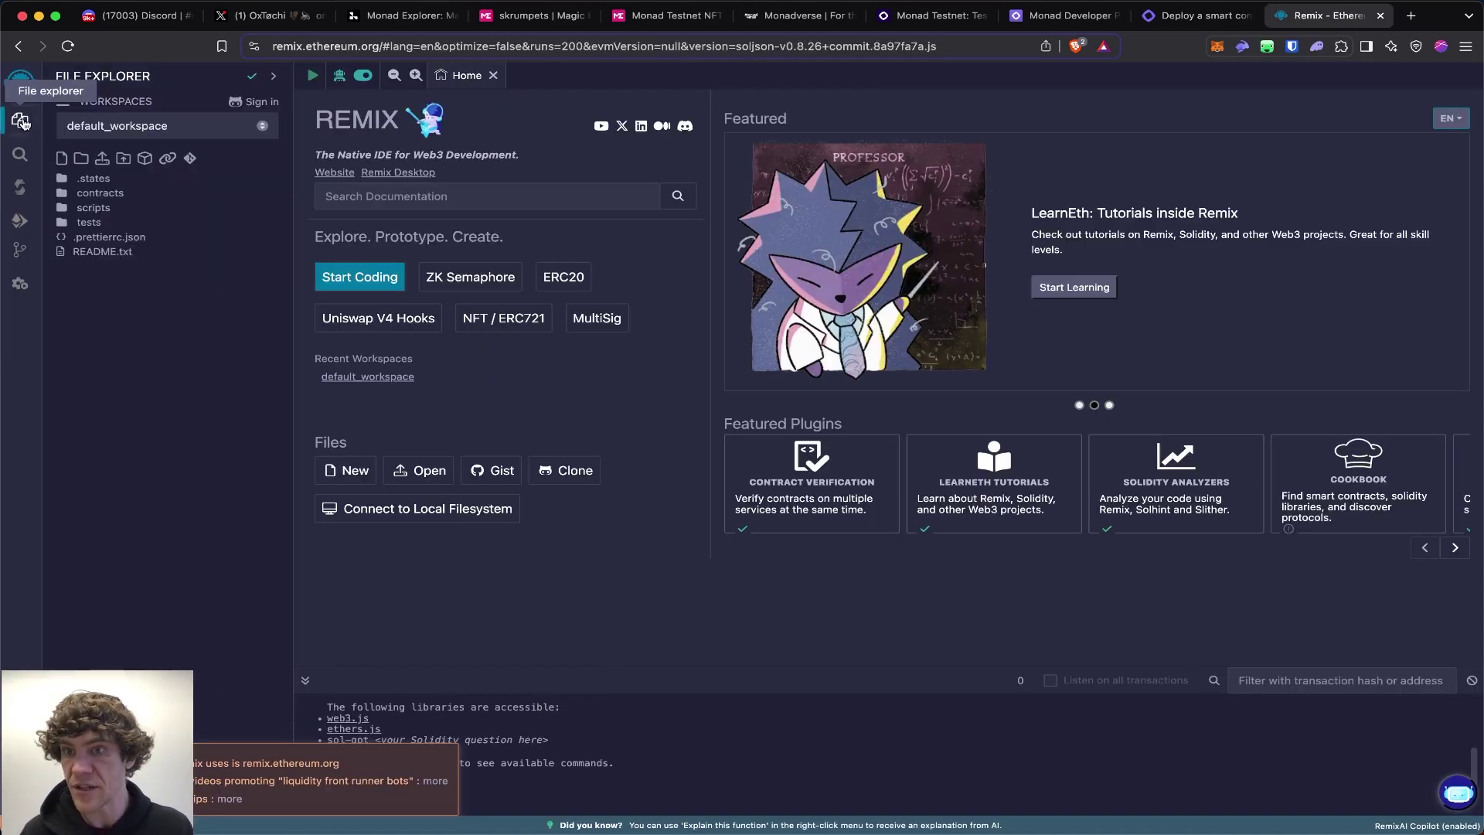
pyautogui.click(61, 159)
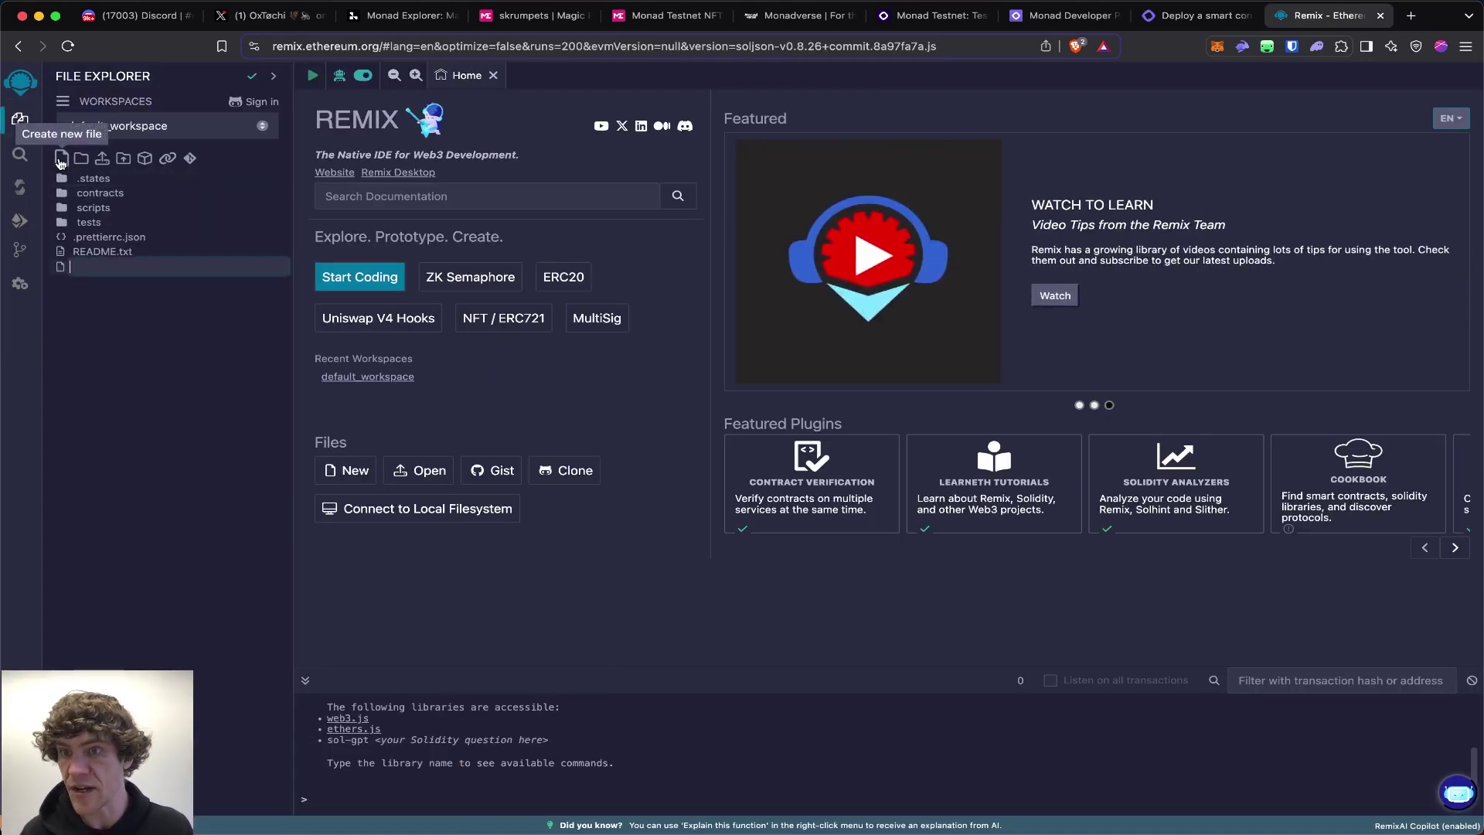
pyautogui.write('gmonad.sol')
pyautogui.press('Return')
pyautogui.press('super+v')
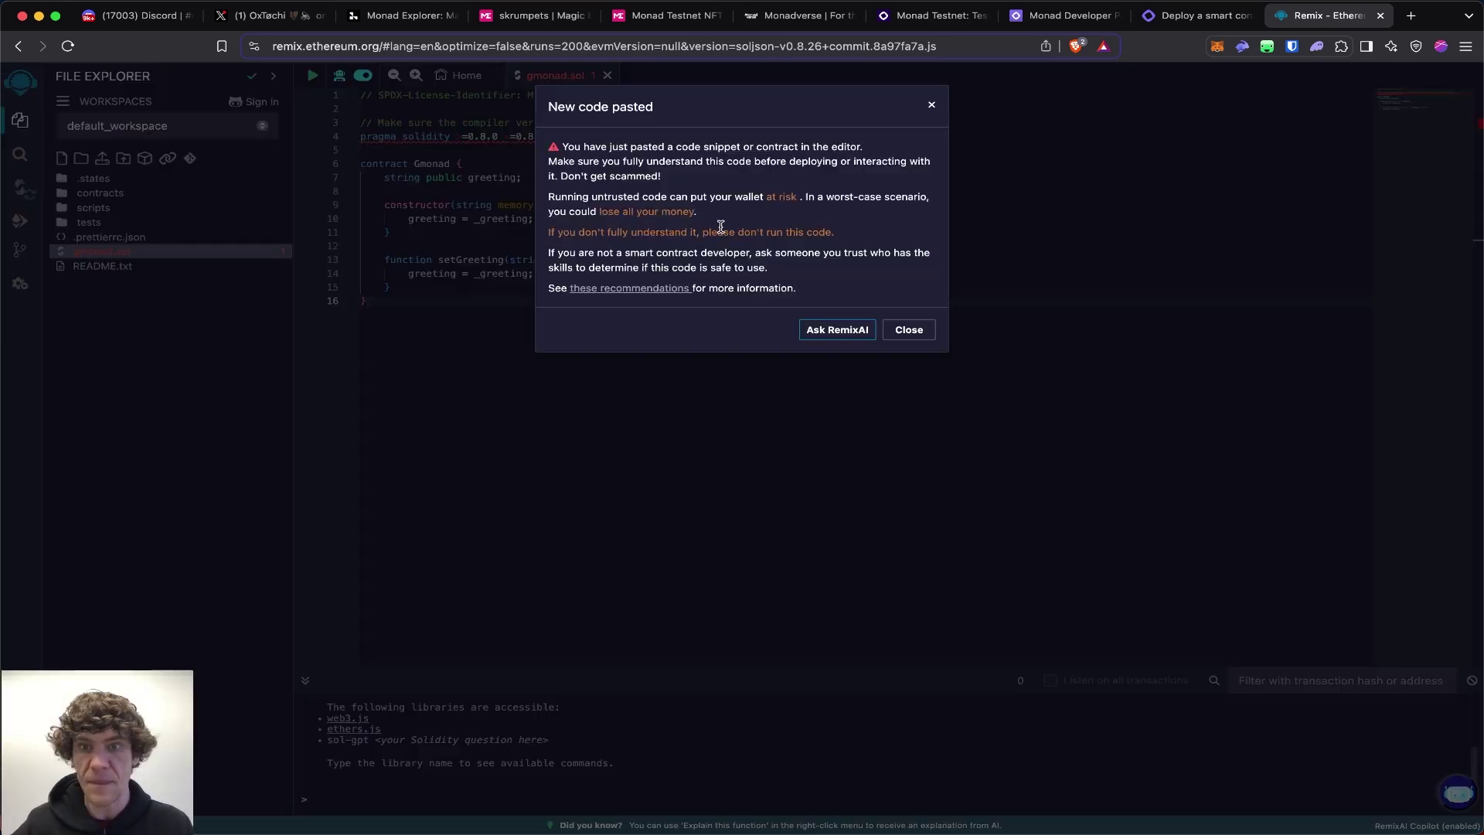
pyautogui.click(871, 327)
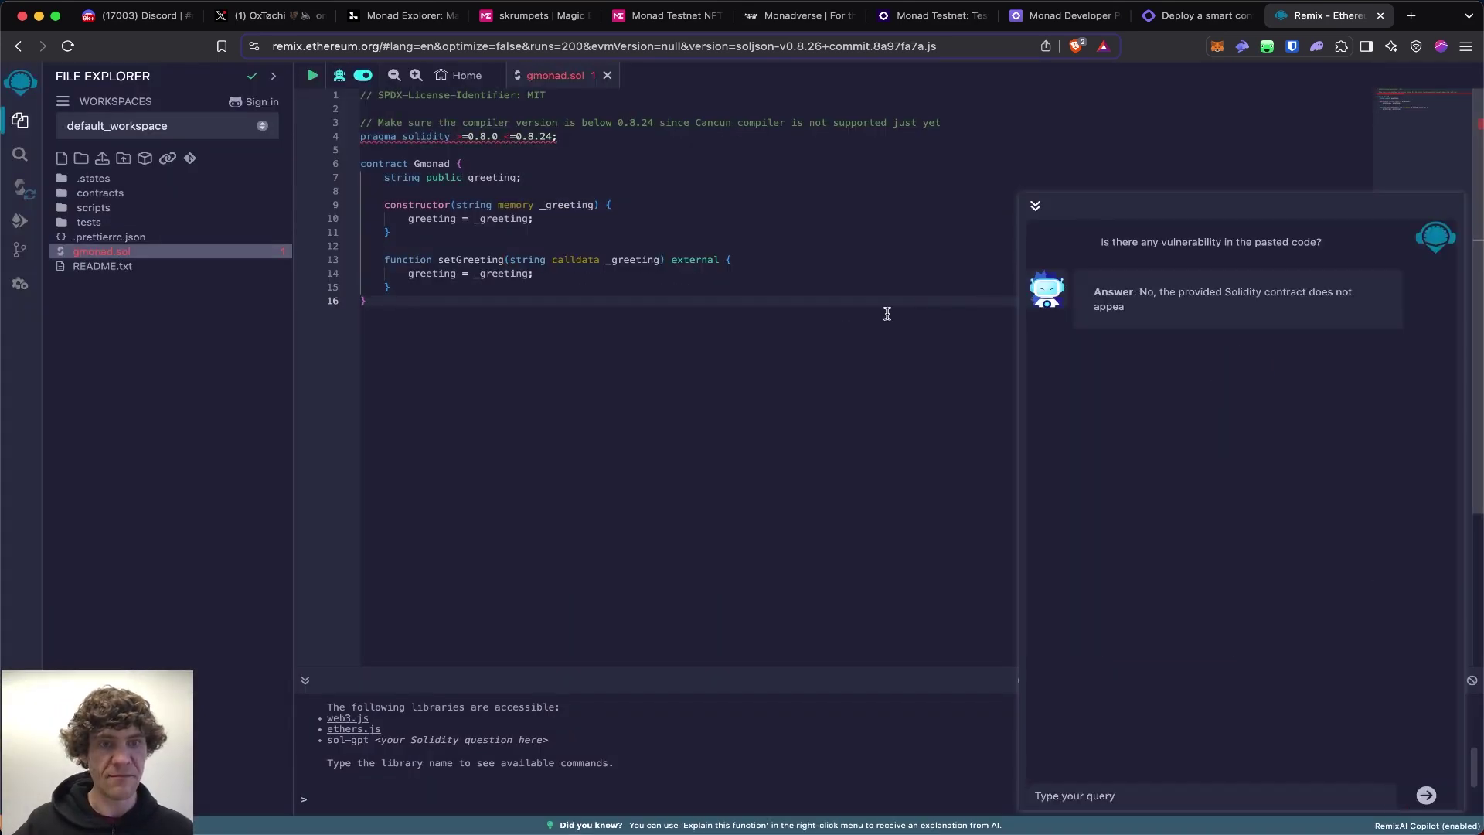
# - Review the deploy guide, then set Remix's Solidity compiler to version 0.8.24
pyautogui.click(1199, 15)
pyautogui.scroll(-10, 1228, 445)
pyautogui.scroll(-6, 740, 581)
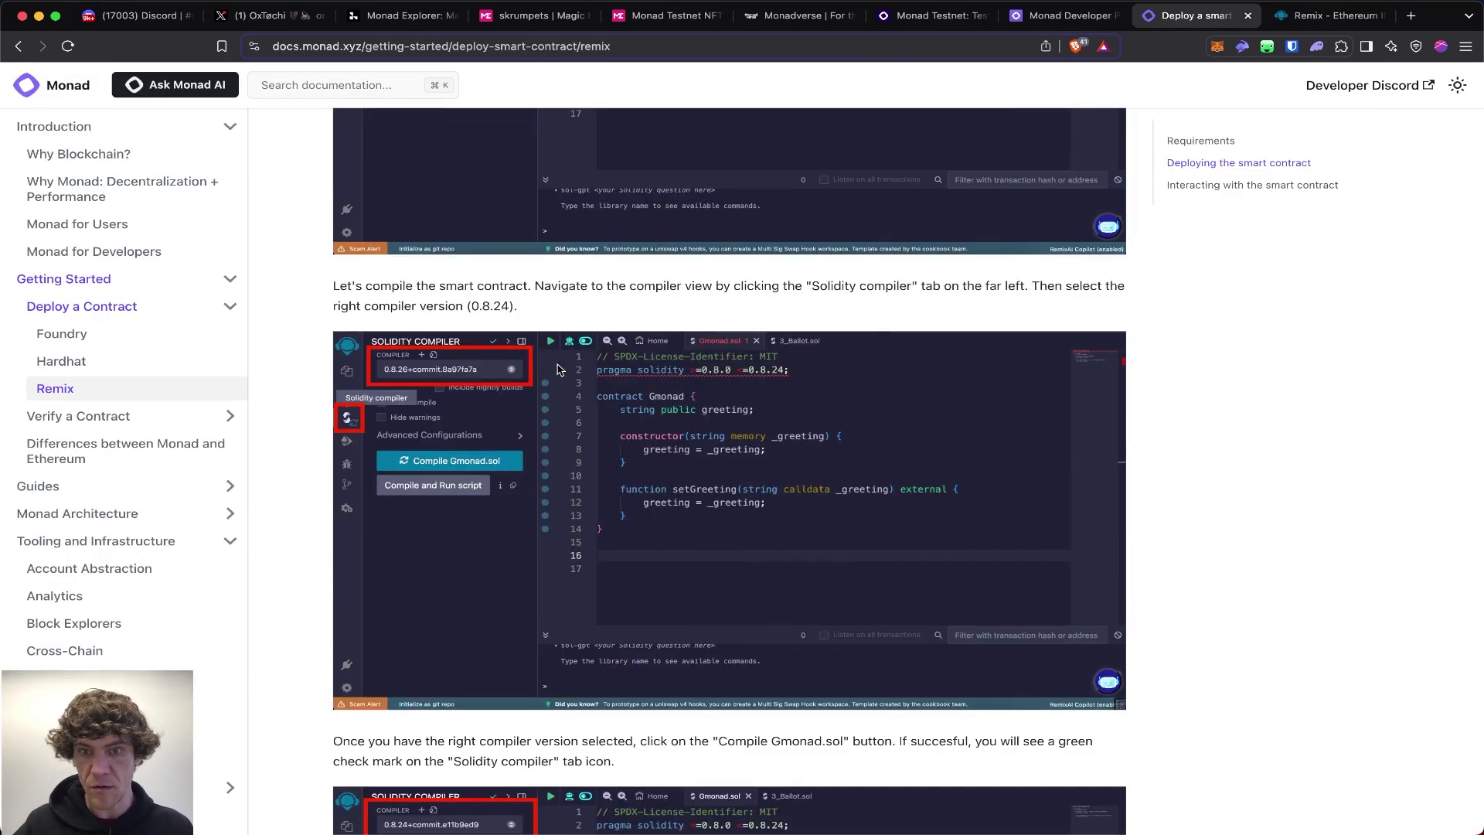
pyautogui.scroll(-2, 494, 308)
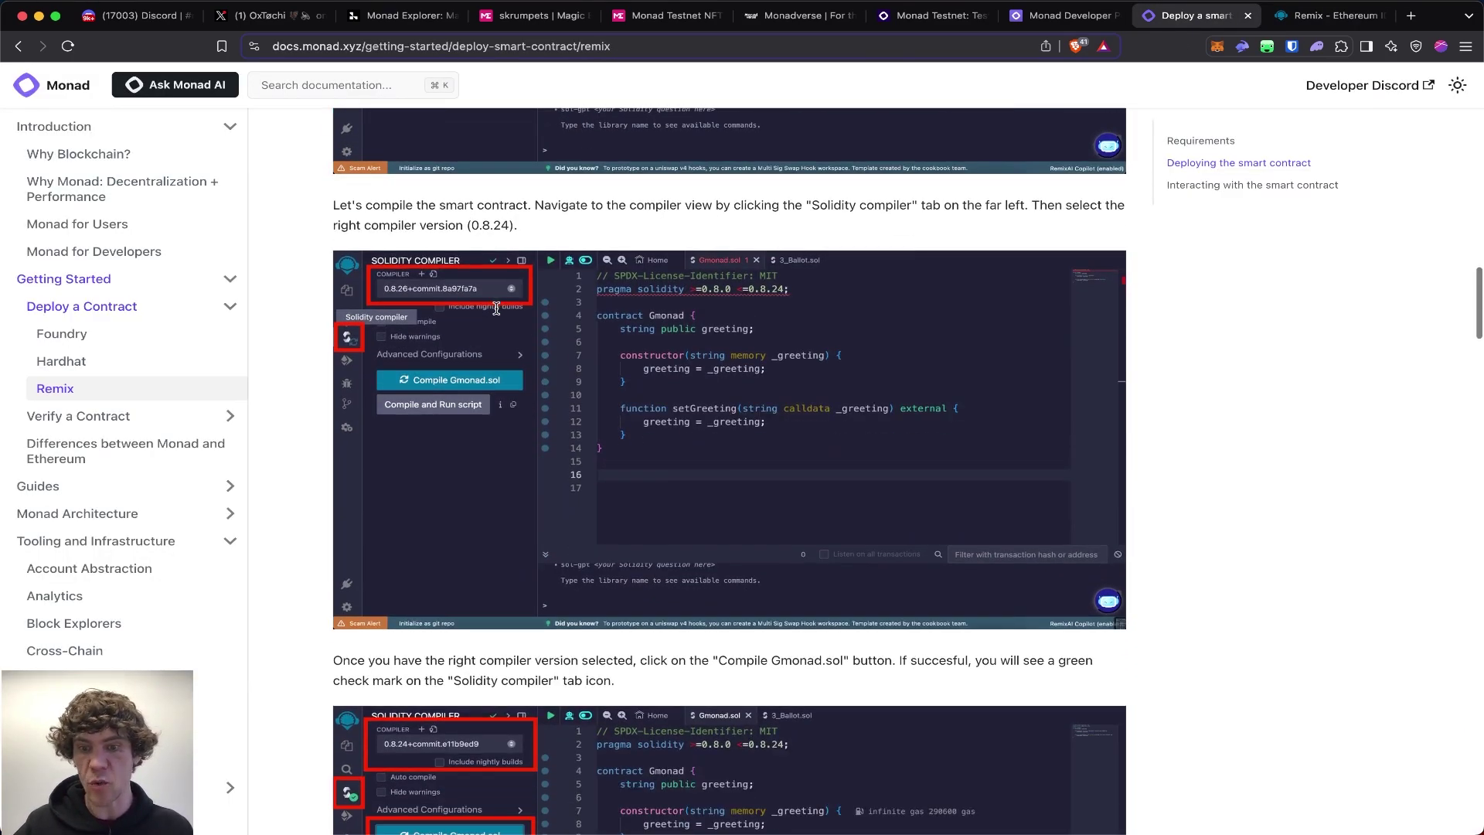
pyautogui.hotkey('ctrl', 'Tab')
pyautogui.click(20, 187)
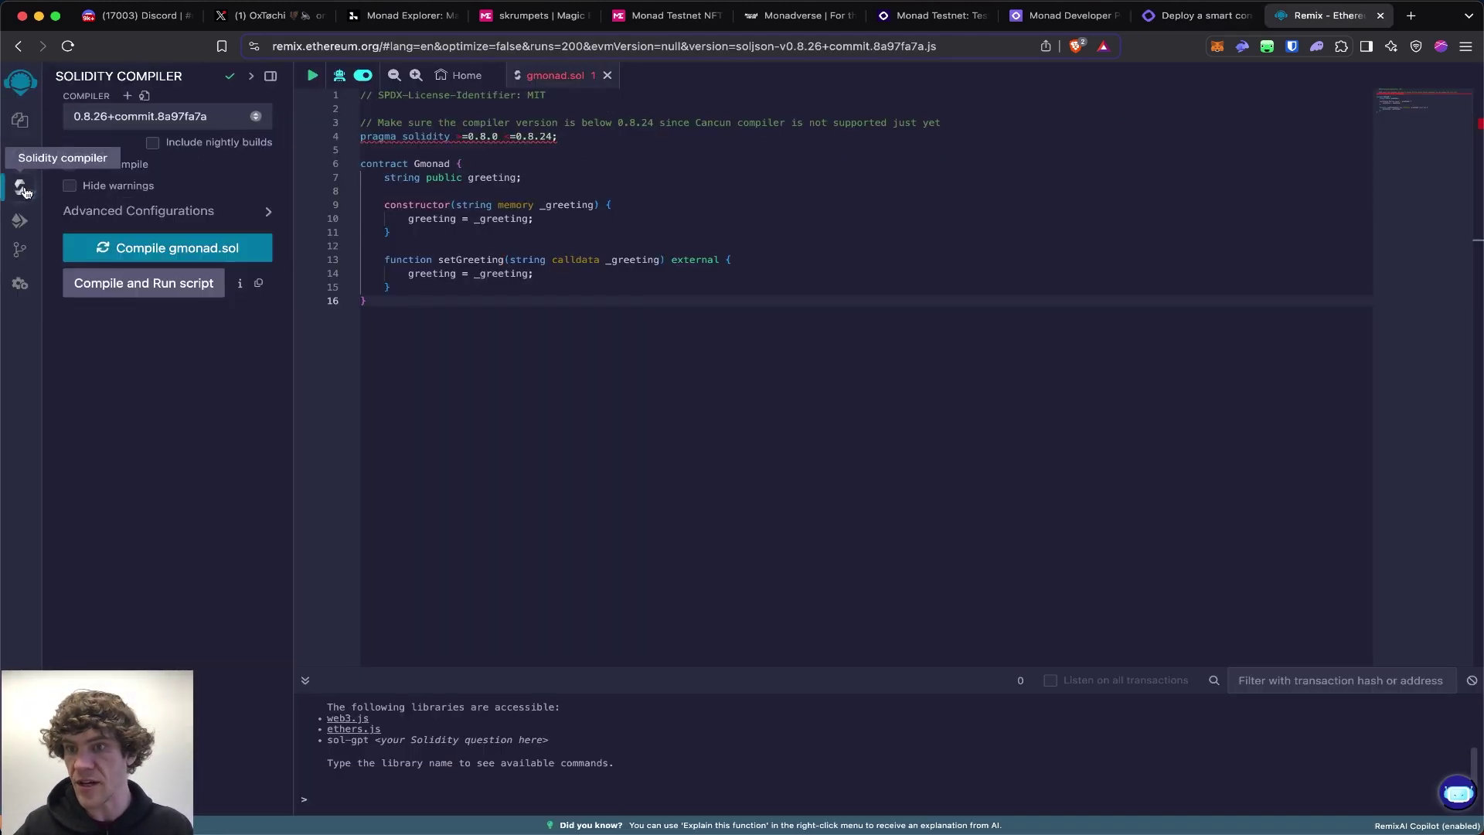
pyautogui.click(21, 122)
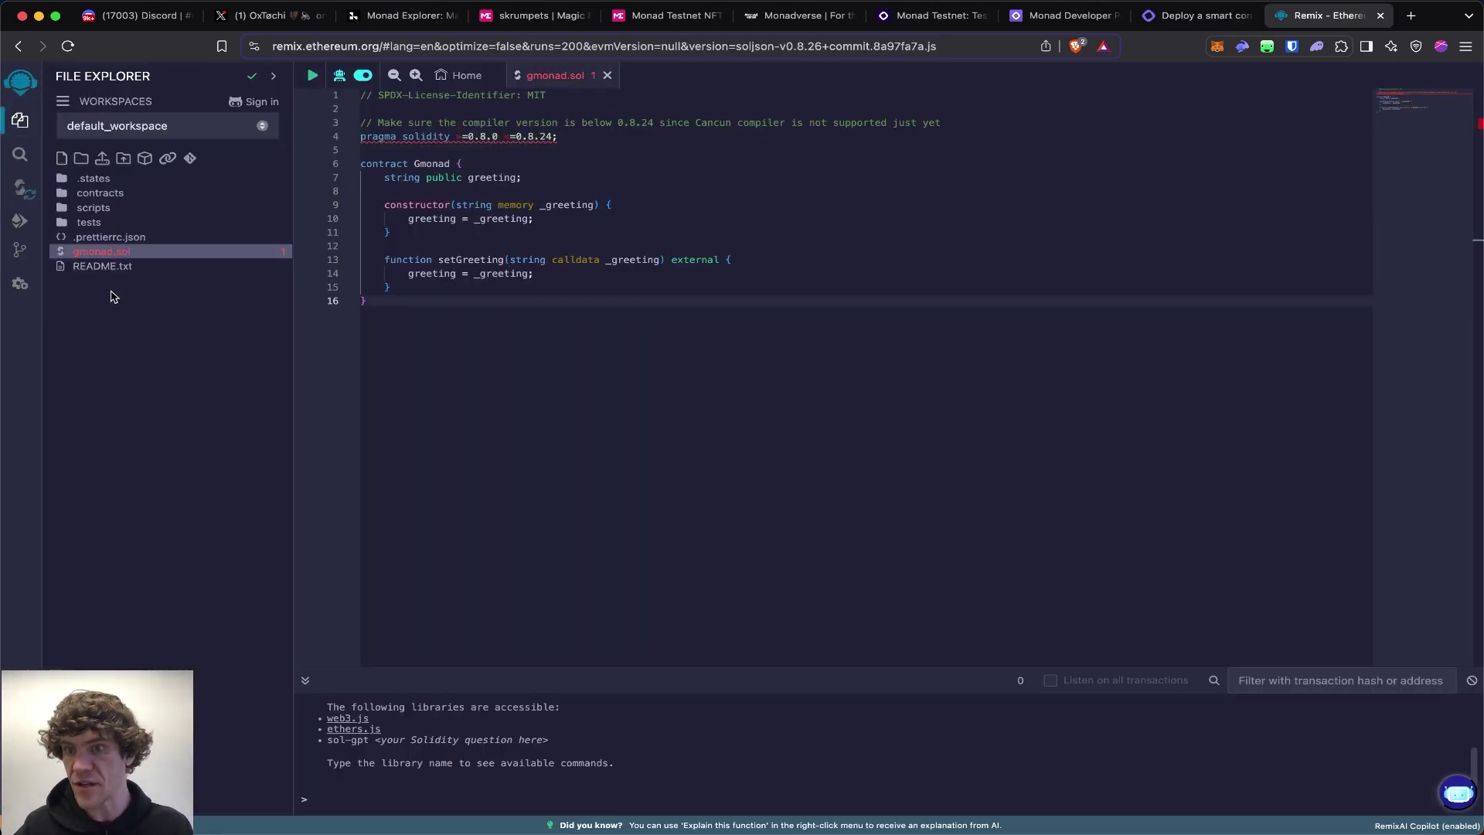
pyautogui.click(23, 191)
pyautogui.click(174, 117)
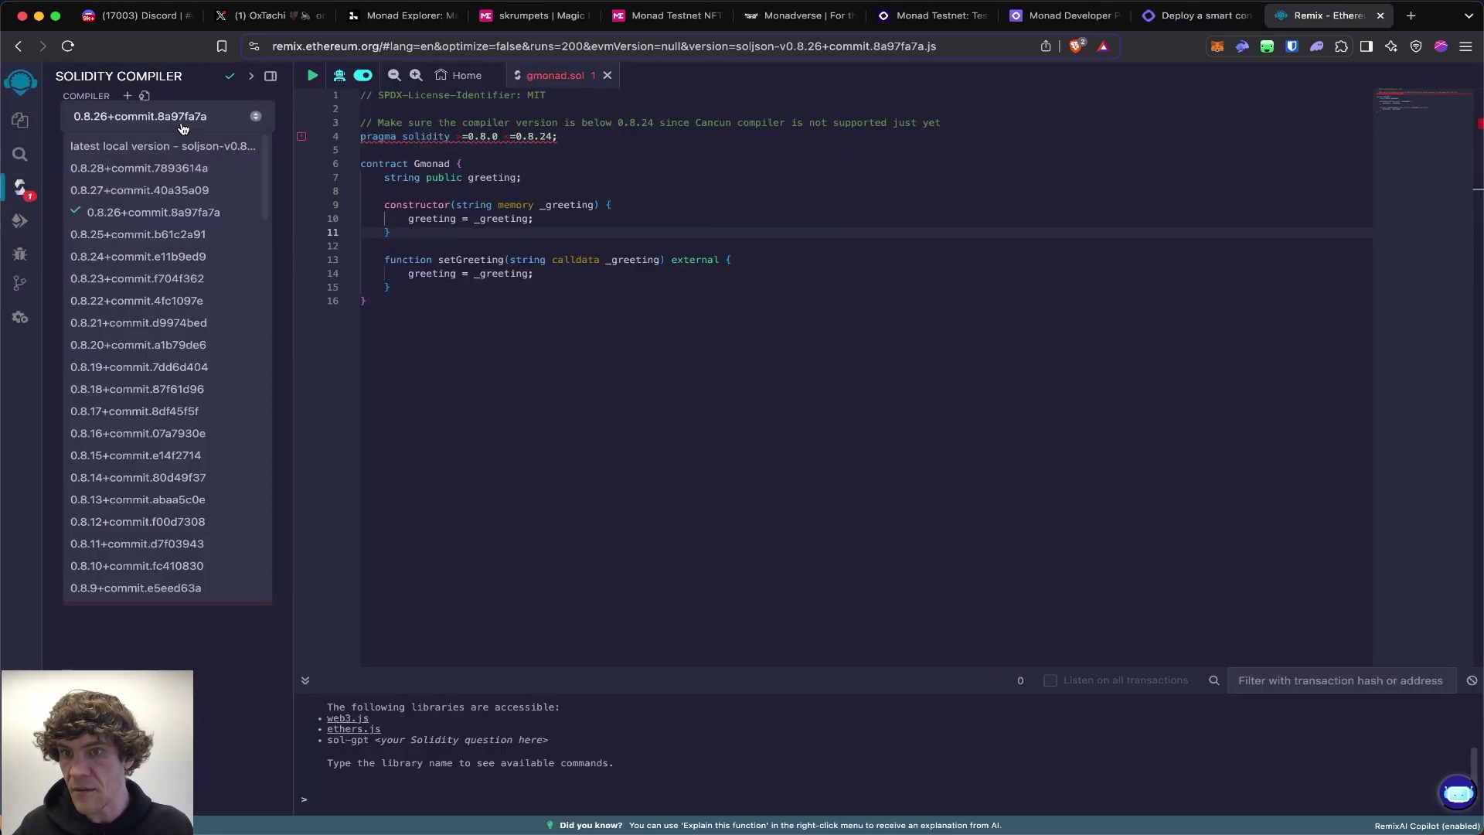
pyautogui.click(138, 256)
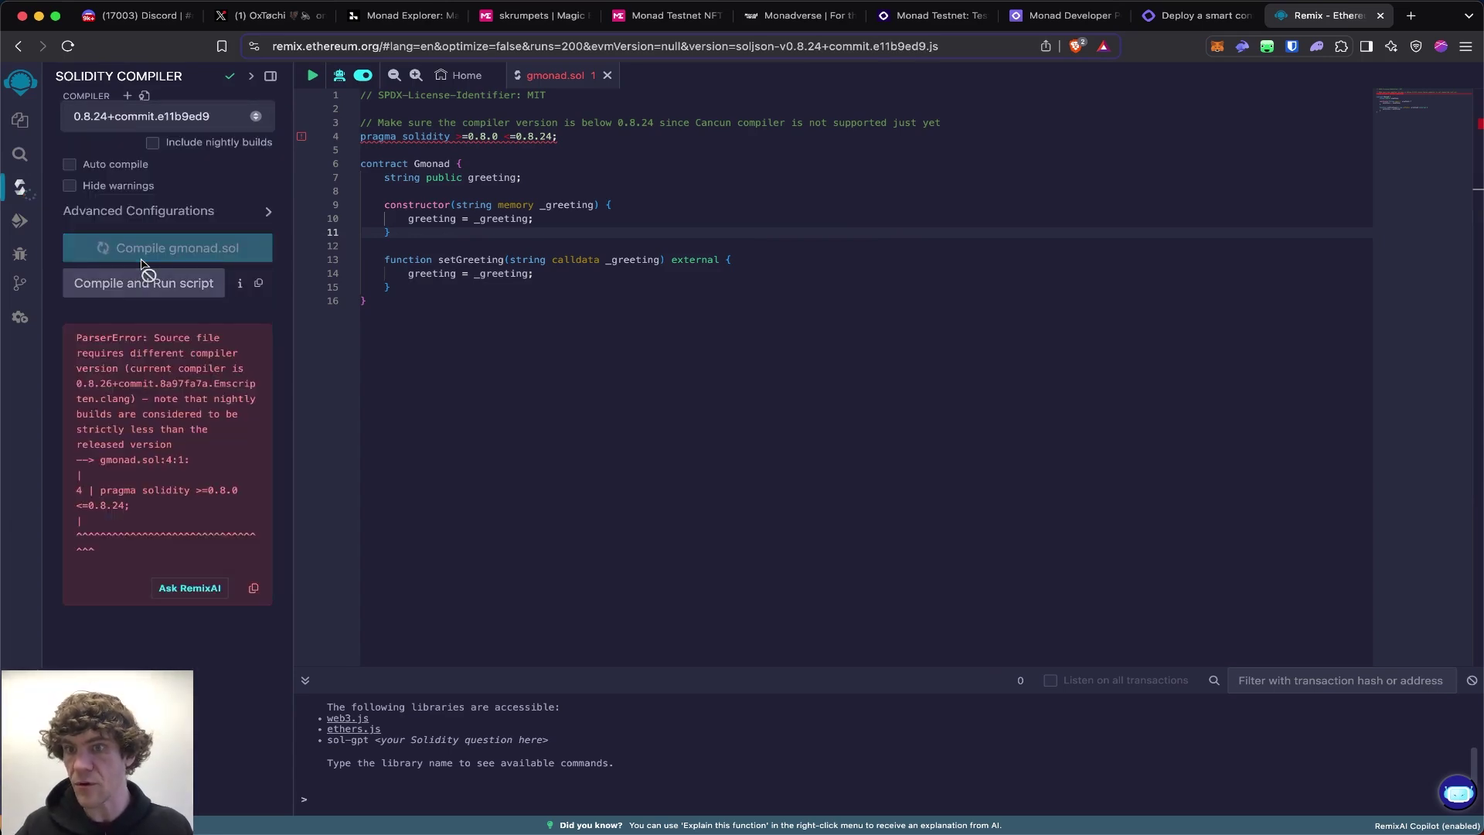
# - Open Remix's Deploy & Run Transactions view and return to the guide's wallet-connection step
pyautogui.hotkey('ctrl', 'shift', 'Tab')
pyautogui.scroll(-3, 459, 417)
pyautogui.hotkey('ctrl', 'Tab')
pyautogui.click(20, 221)
pyautogui.click(1191, 15)
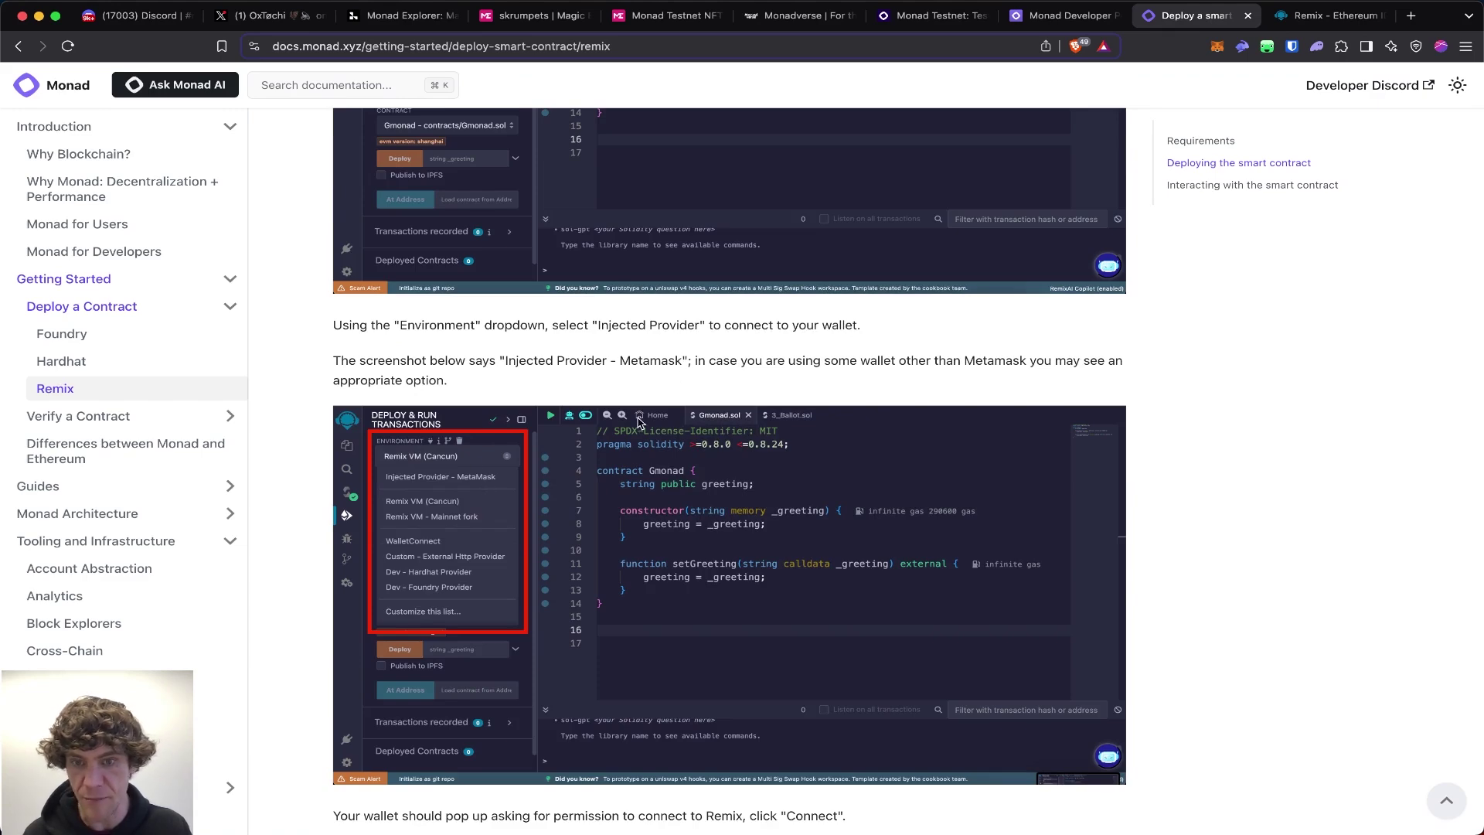
# - Read the guide past the Connect and Deploy screenshots, then return to Remix's deploy view
pyautogui.scroll(-8, 735, 507)
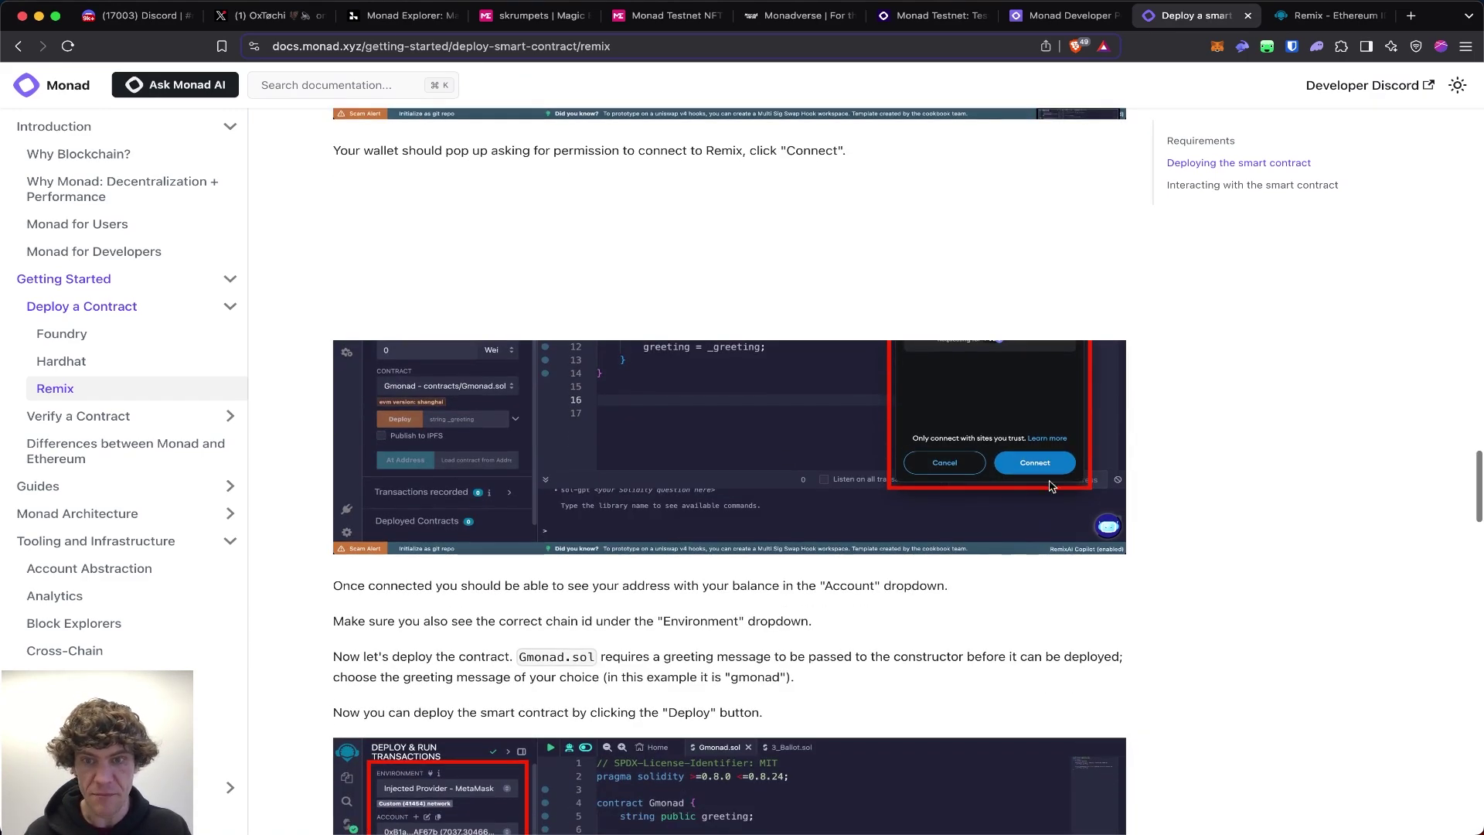
pyautogui.scroll(-4, 1055, 486)
pyautogui.scroll(-4, 1055, 486)
pyautogui.keyDown('ctrl'); pyautogui.scroll(3, 459, 369); pyautogui.keyUp('ctrl')
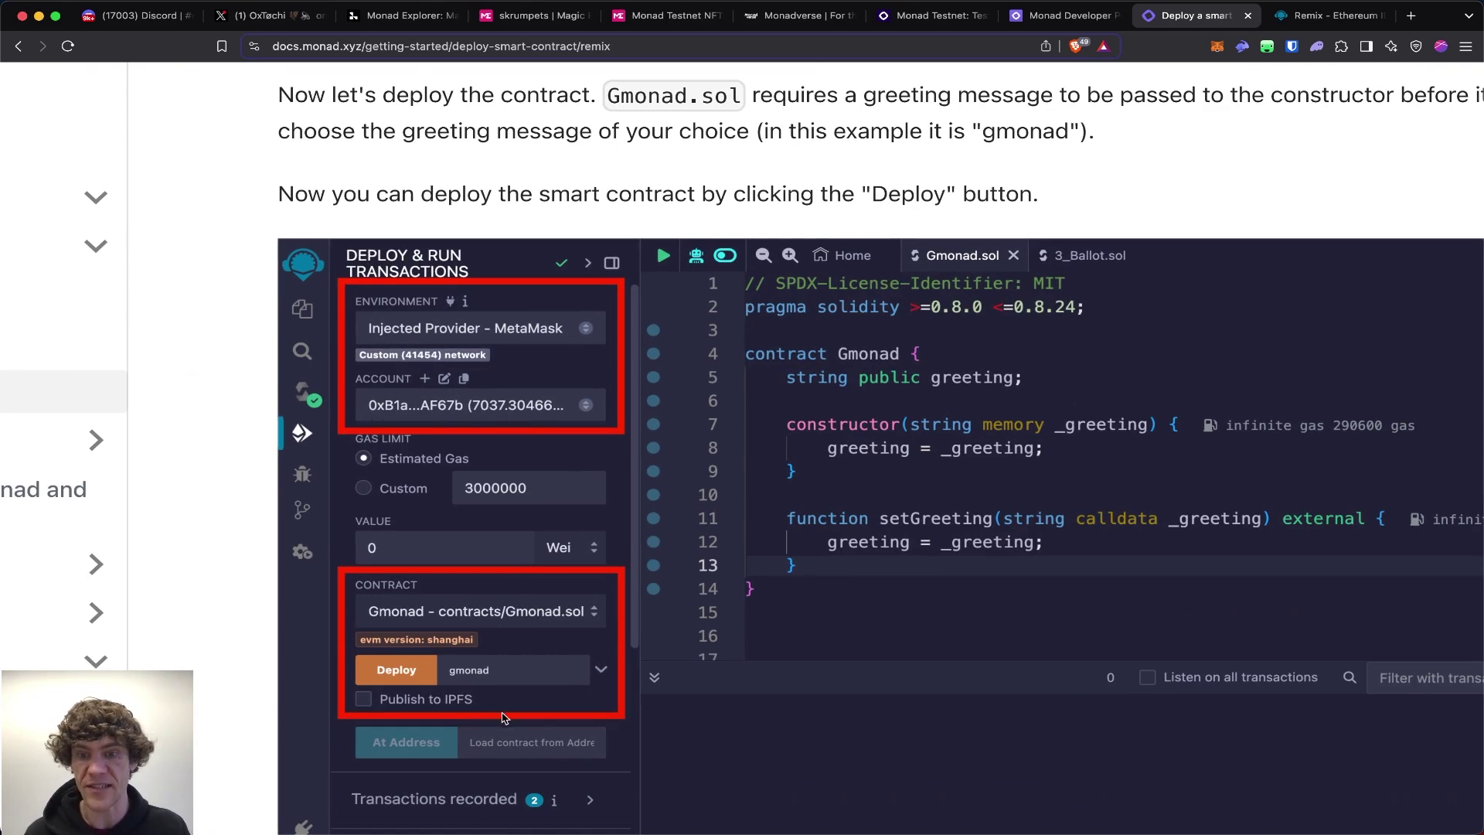
pyautogui.keyDown('ctrl'); pyautogui.scroll(-3, 504, 717); pyautogui.keyUp('ctrl')
pyautogui.keyDown('ctrl'); pyautogui.scroll(-1, 499, 717); pyautogui.keyUp('ctrl')
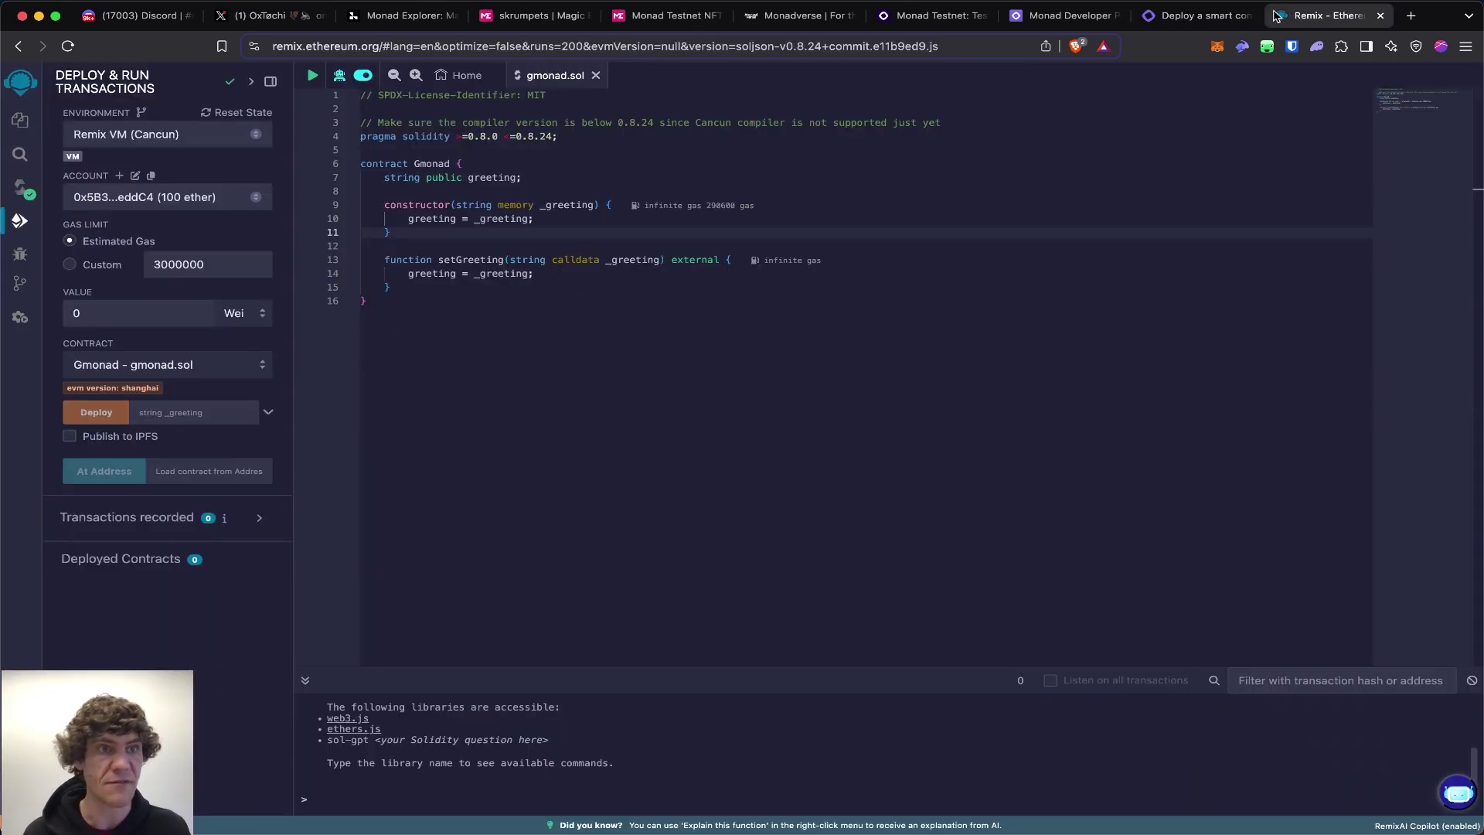
pyautogui.click(1326, 15)
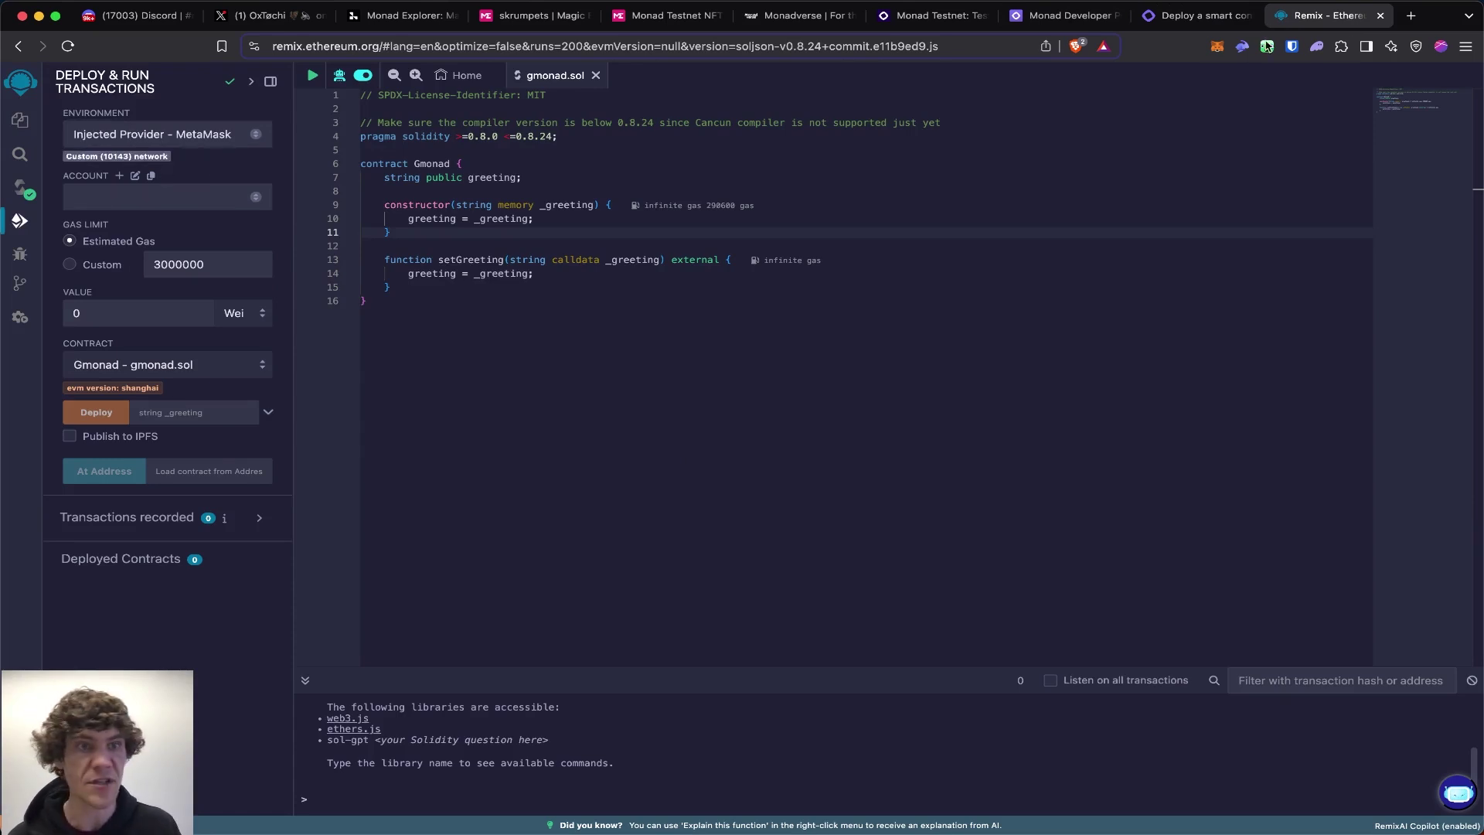
# - Compile gmonad.sol and attempt to deploy it through Injected Provider - MetaMask
pyautogui.click(21, 188)
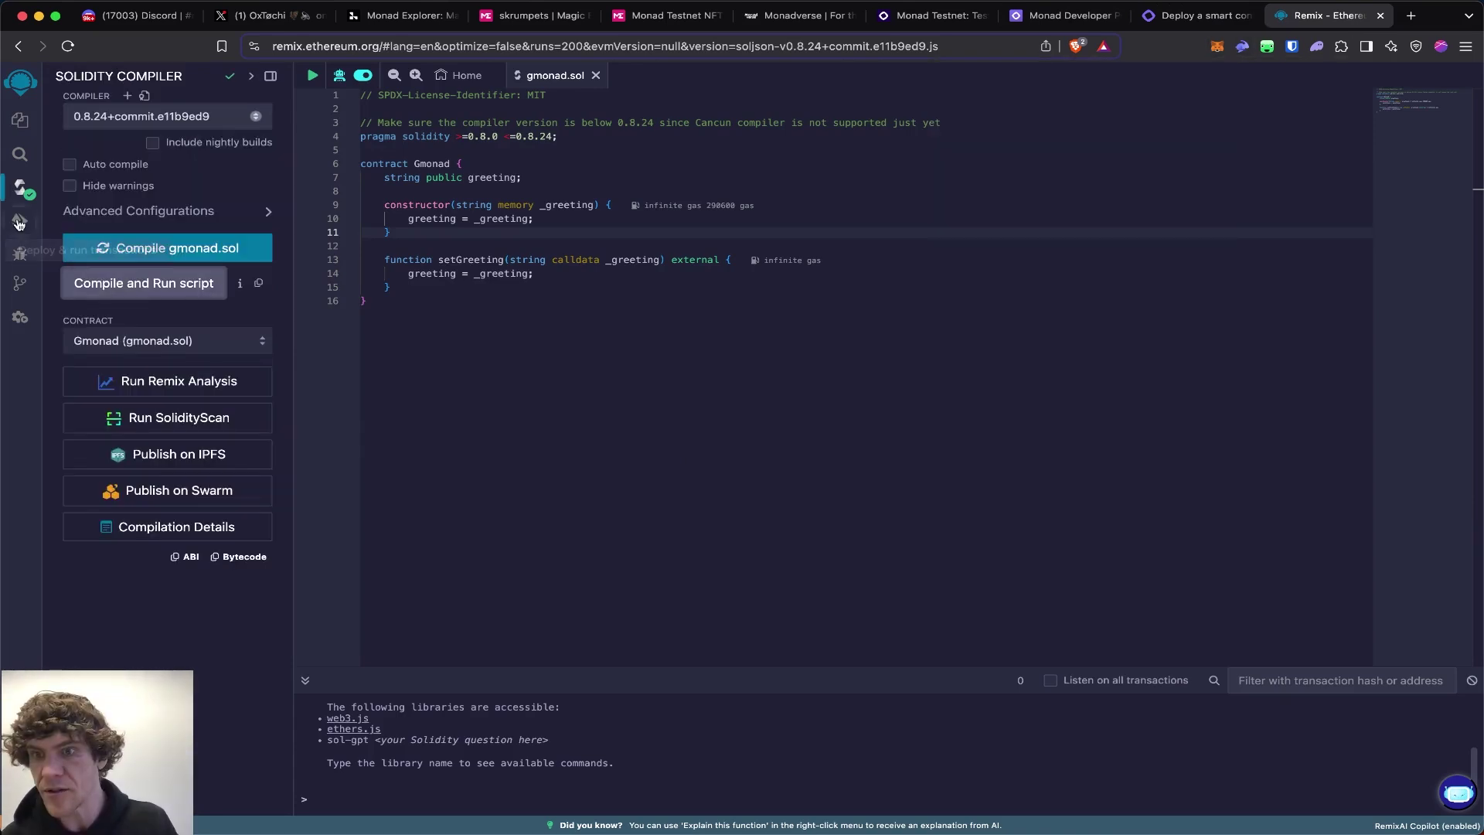
pyautogui.click(170, 253)
pyautogui.click(20, 222)
pyautogui.click(252, 134)
pyautogui.click(232, 160)
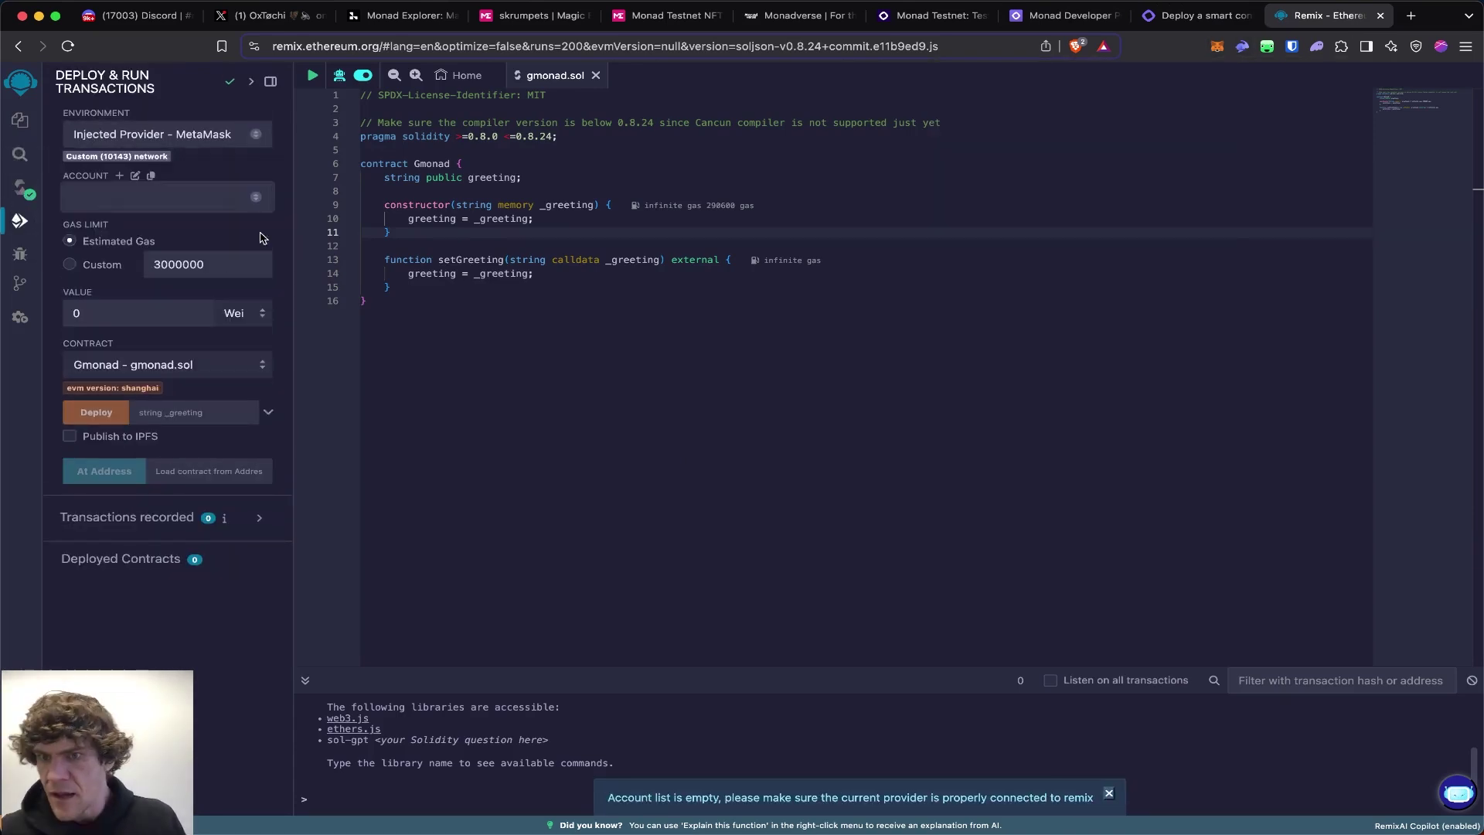
pyautogui.click(88, 415)
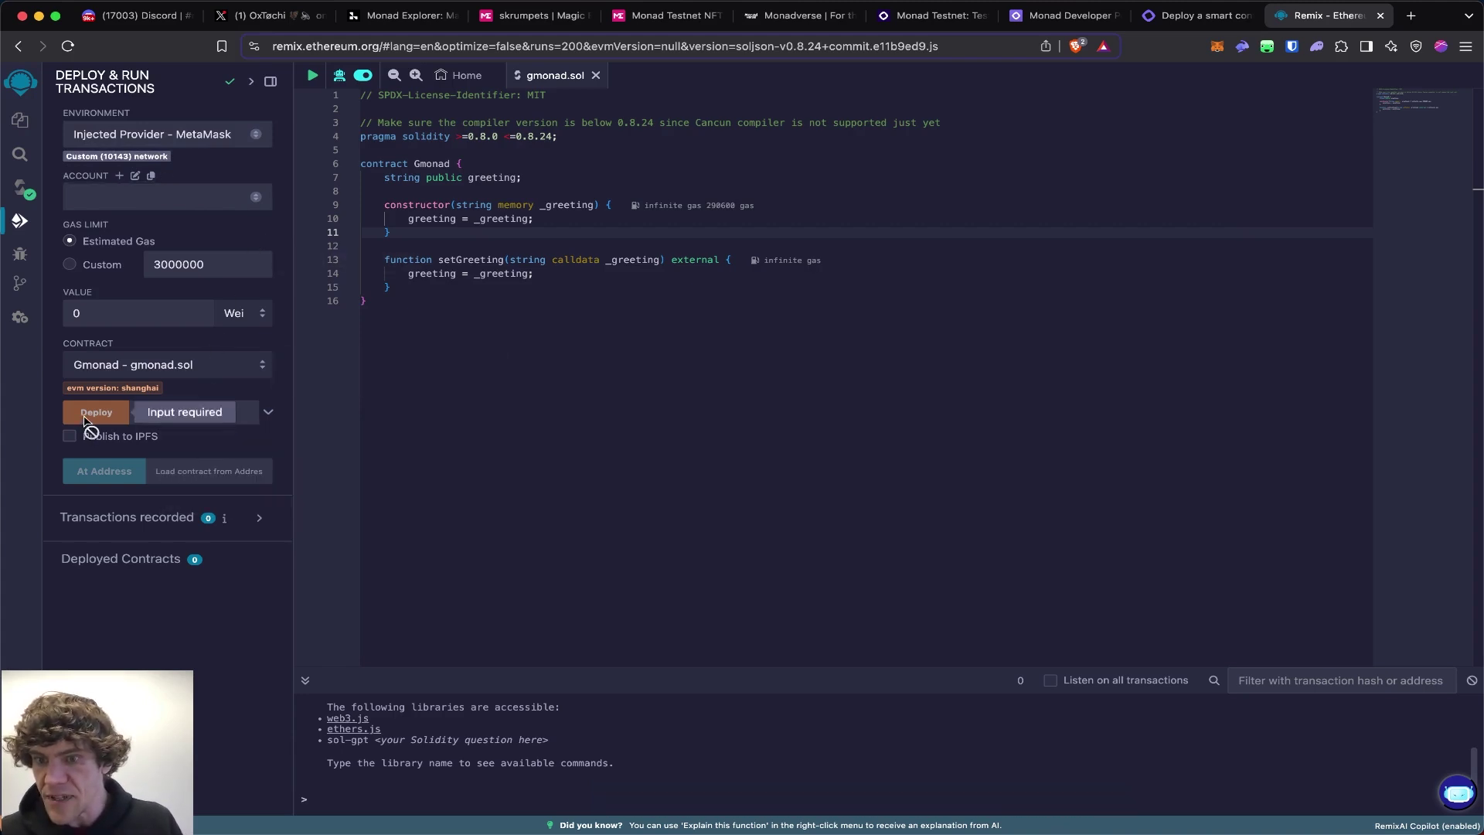
# - Reload the Remix page and confirm the reload
pyautogui.press('super+r')
pyautogui.click(786, 297)
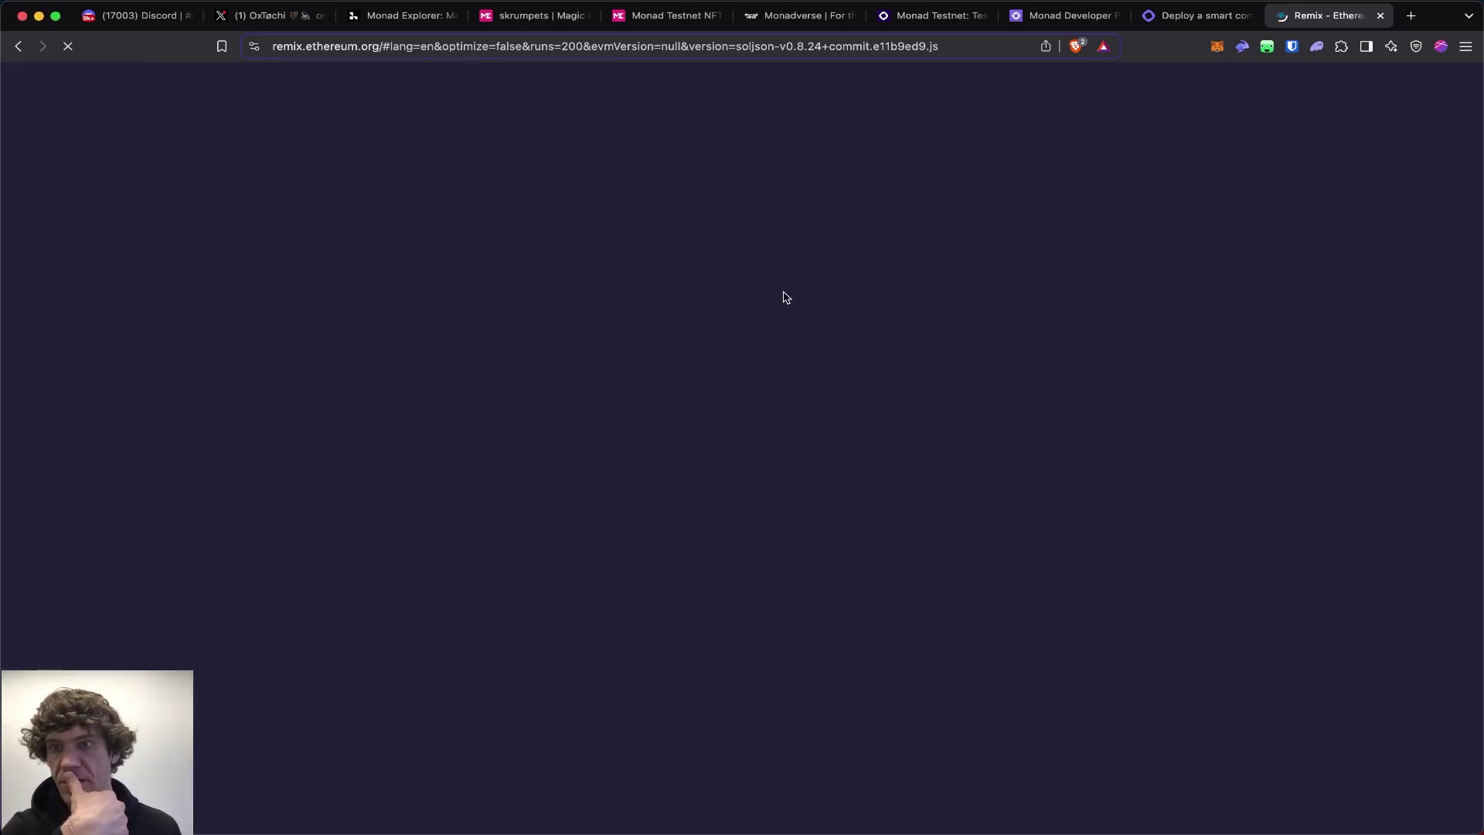
pyautogui.click(28, 202)
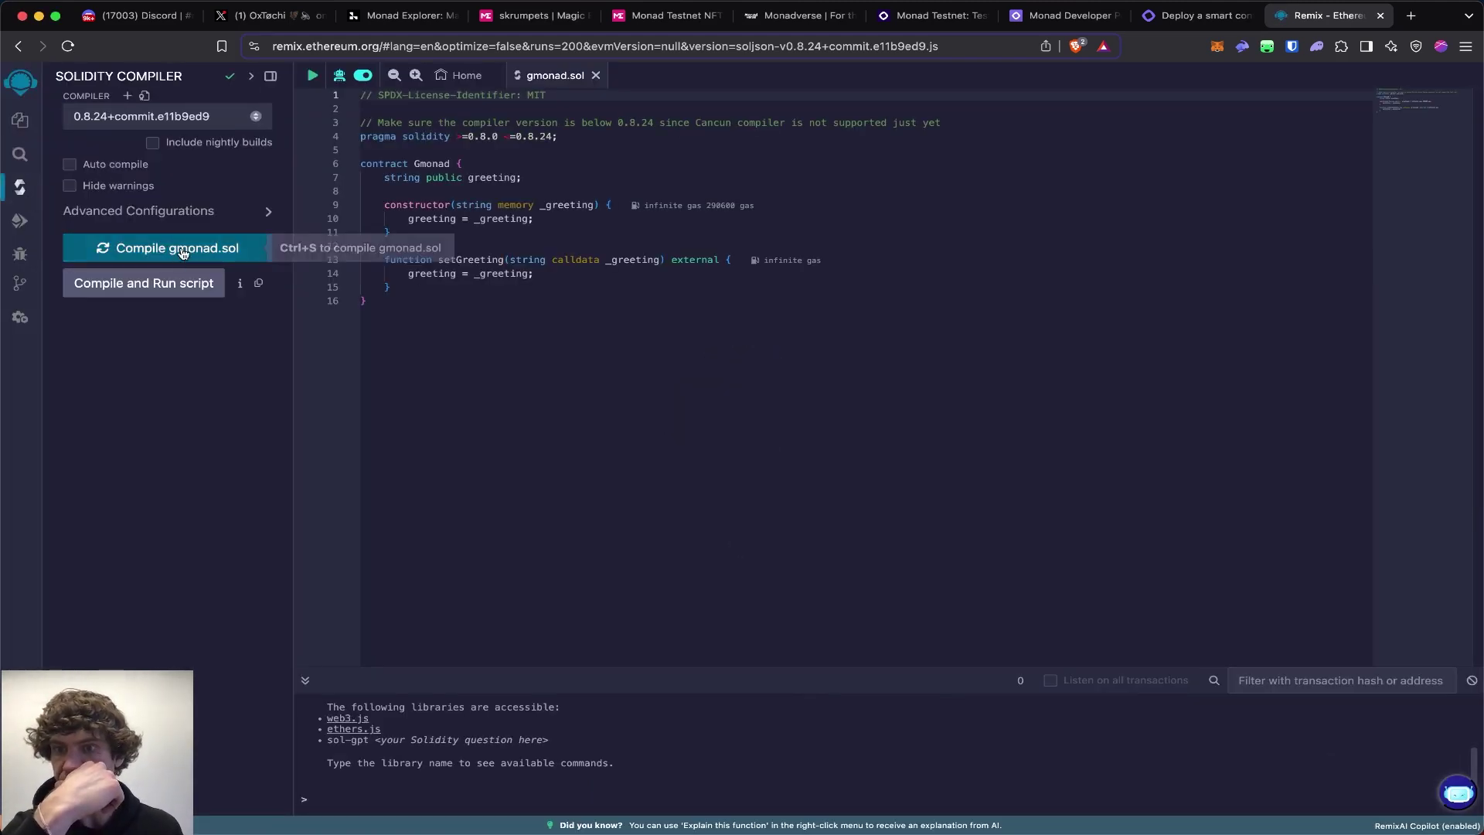
# - Browse the Monad docs to the Monad for Users and Getting Started pages
pyautogui.click(1197, 15)
pyautogui.scroll(-3, 1197, 347)
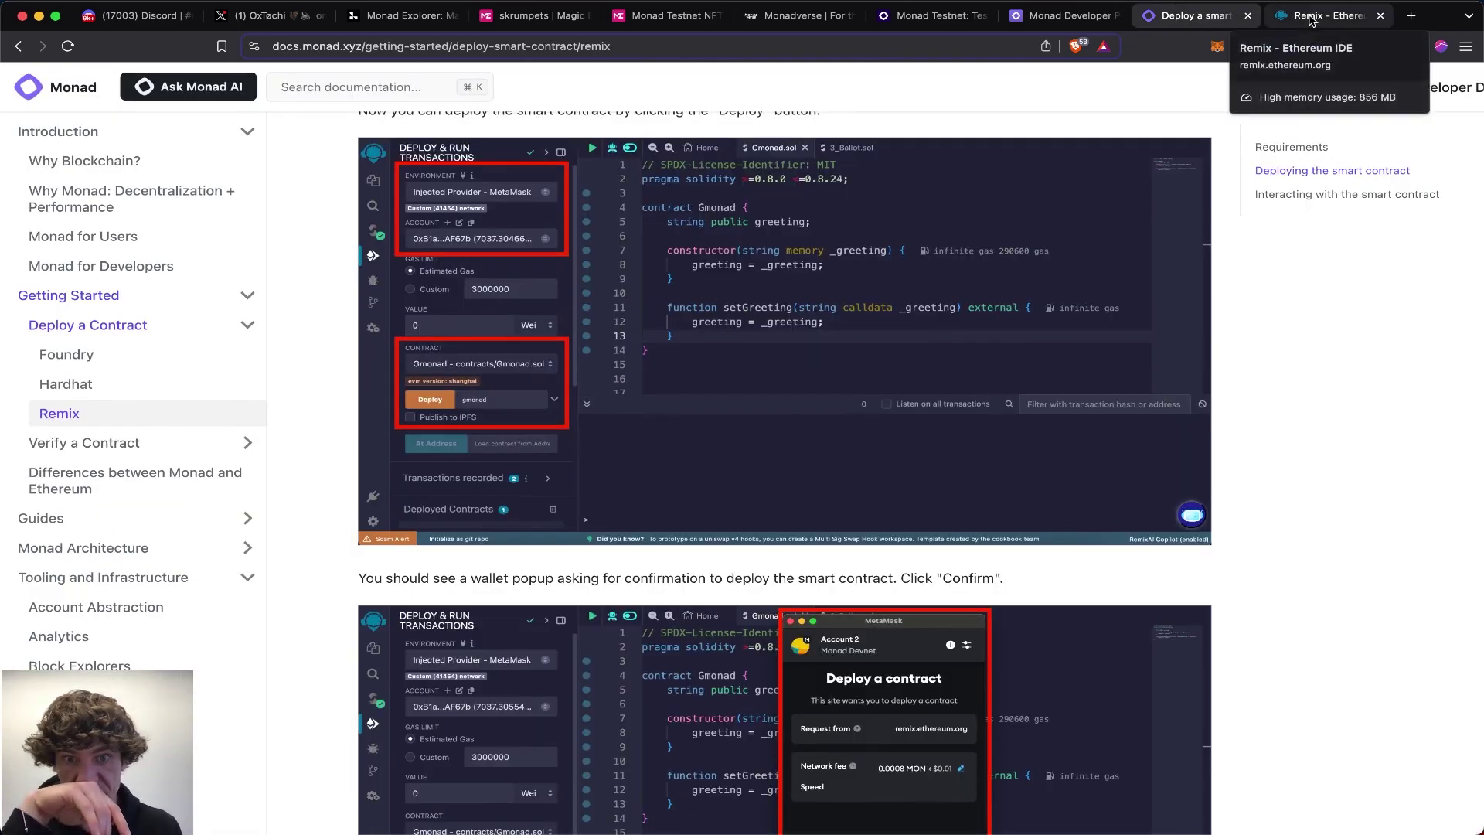
pyautogui.scroll(2, 696, 310)
pyautogui.click(82, 236)
pyautogui.scroll(2, 108, 263)
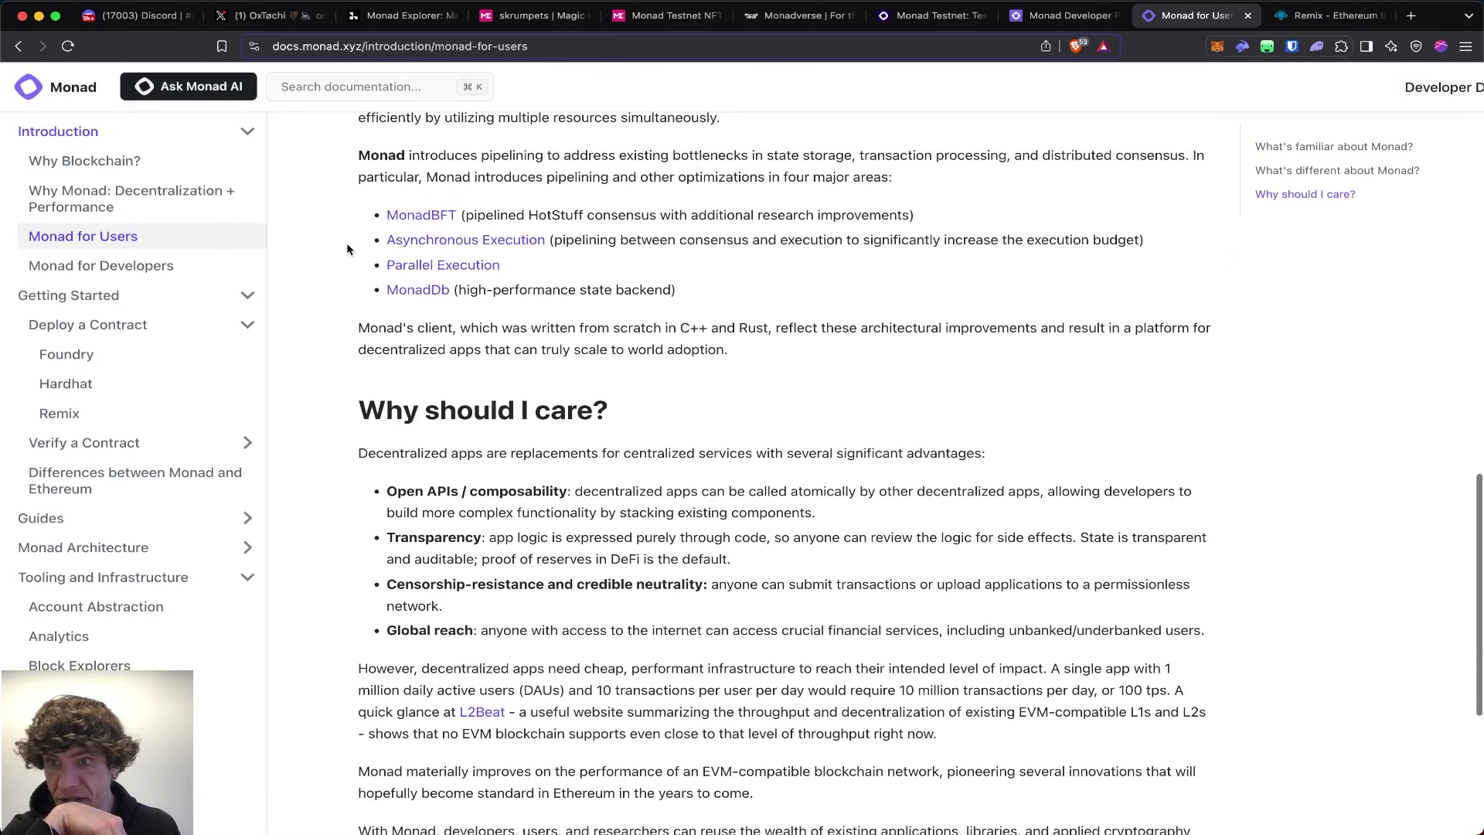
pyautogui.click(113, 295)
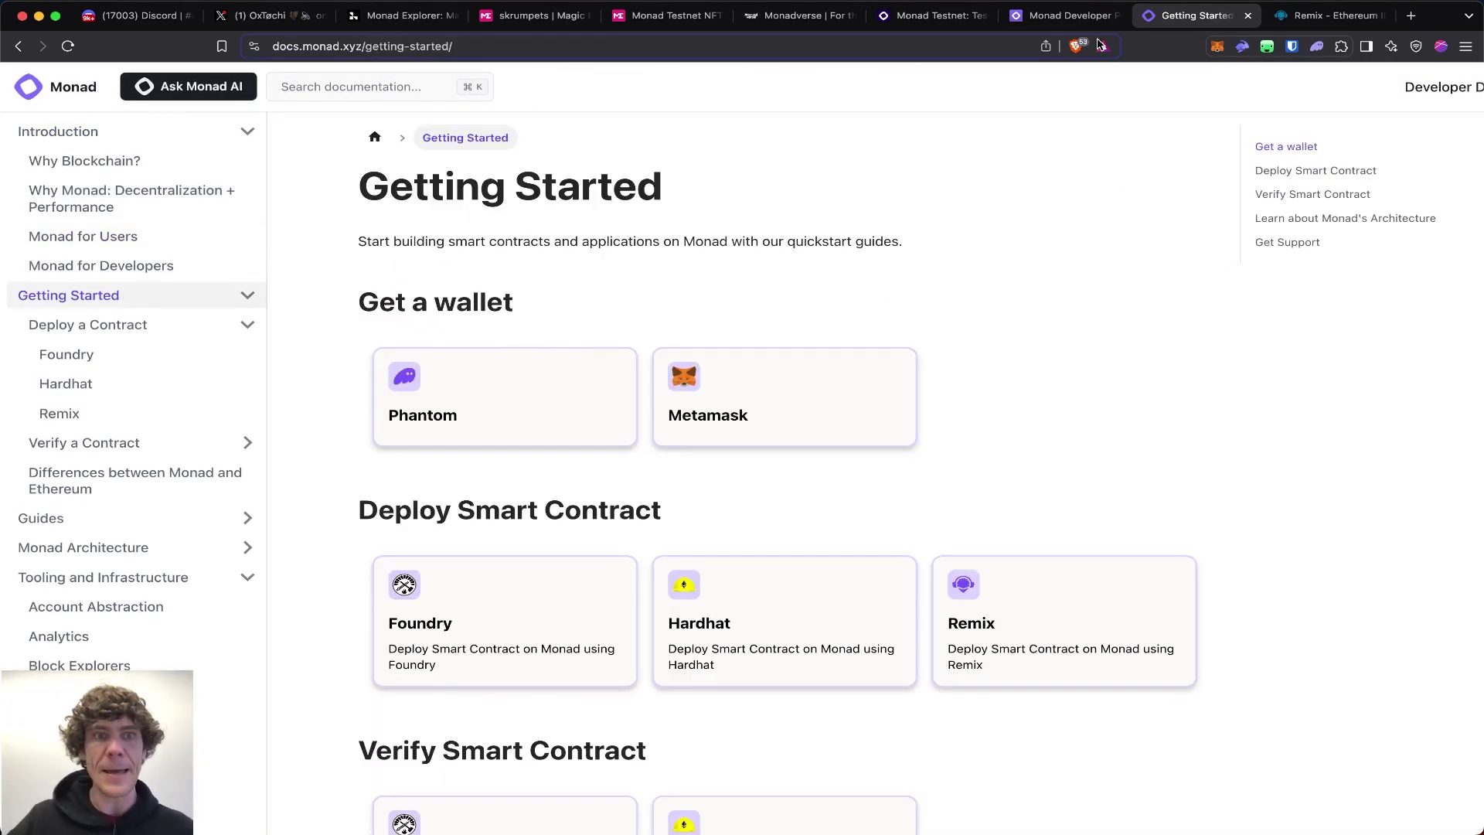
pyautogui.click(1088, 17)
pyautogui.click(1197, 15)
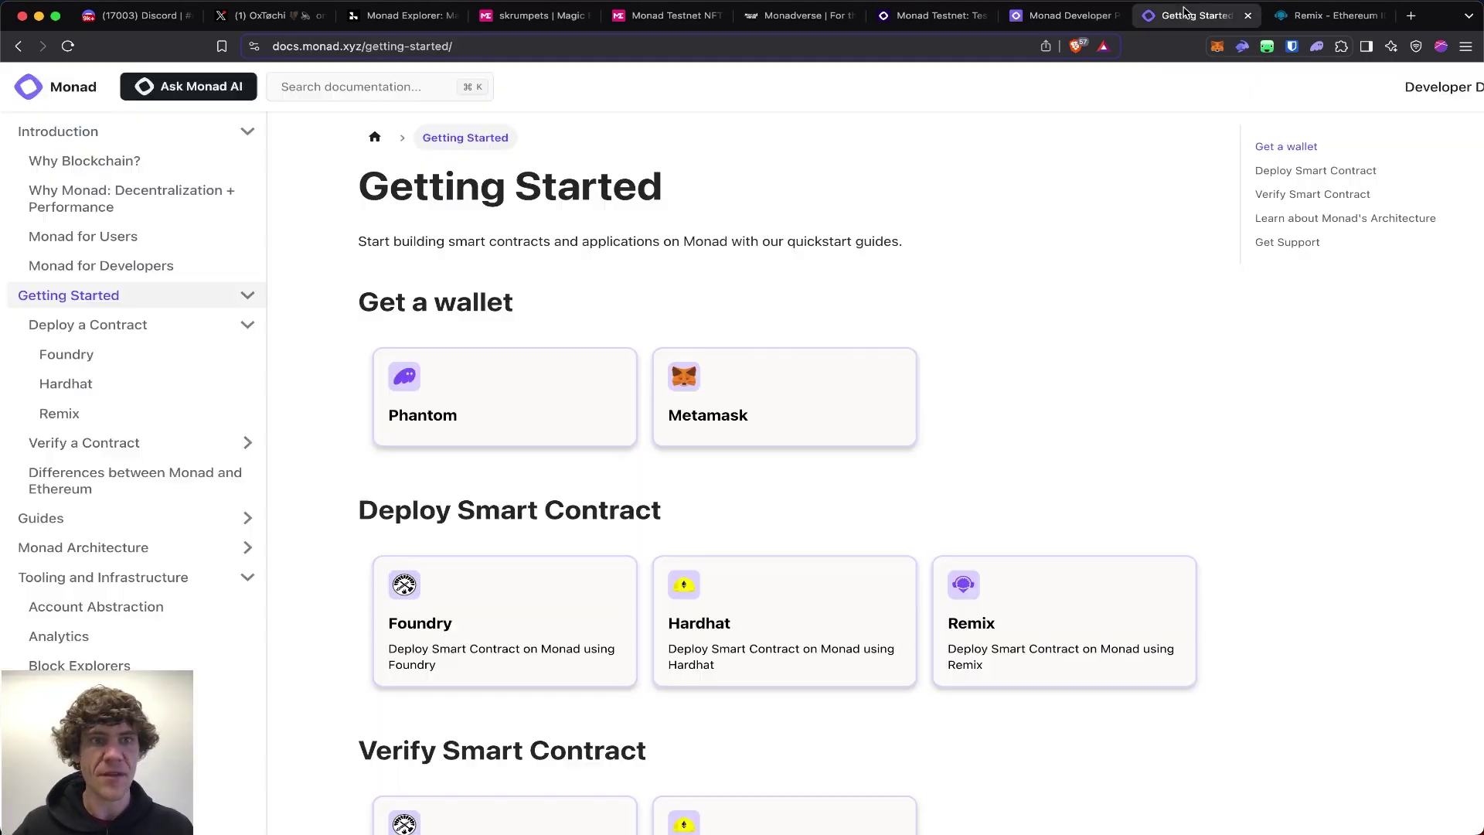
# - Recheck Remix's deployment environment and wallet account, then close the Remix tab
pyautogui.click(1324, 17)
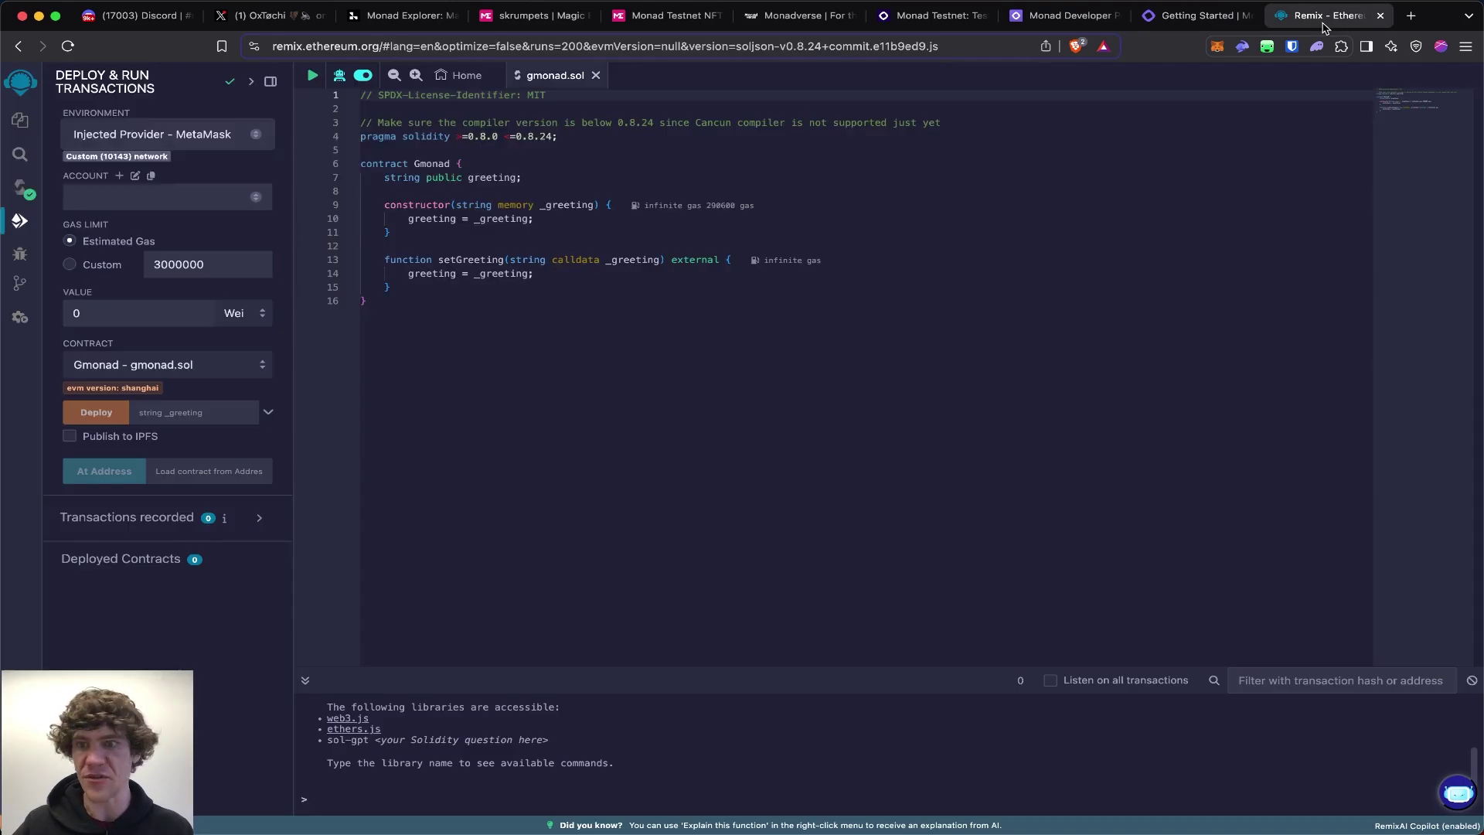
pyautogui.click(240, 139)
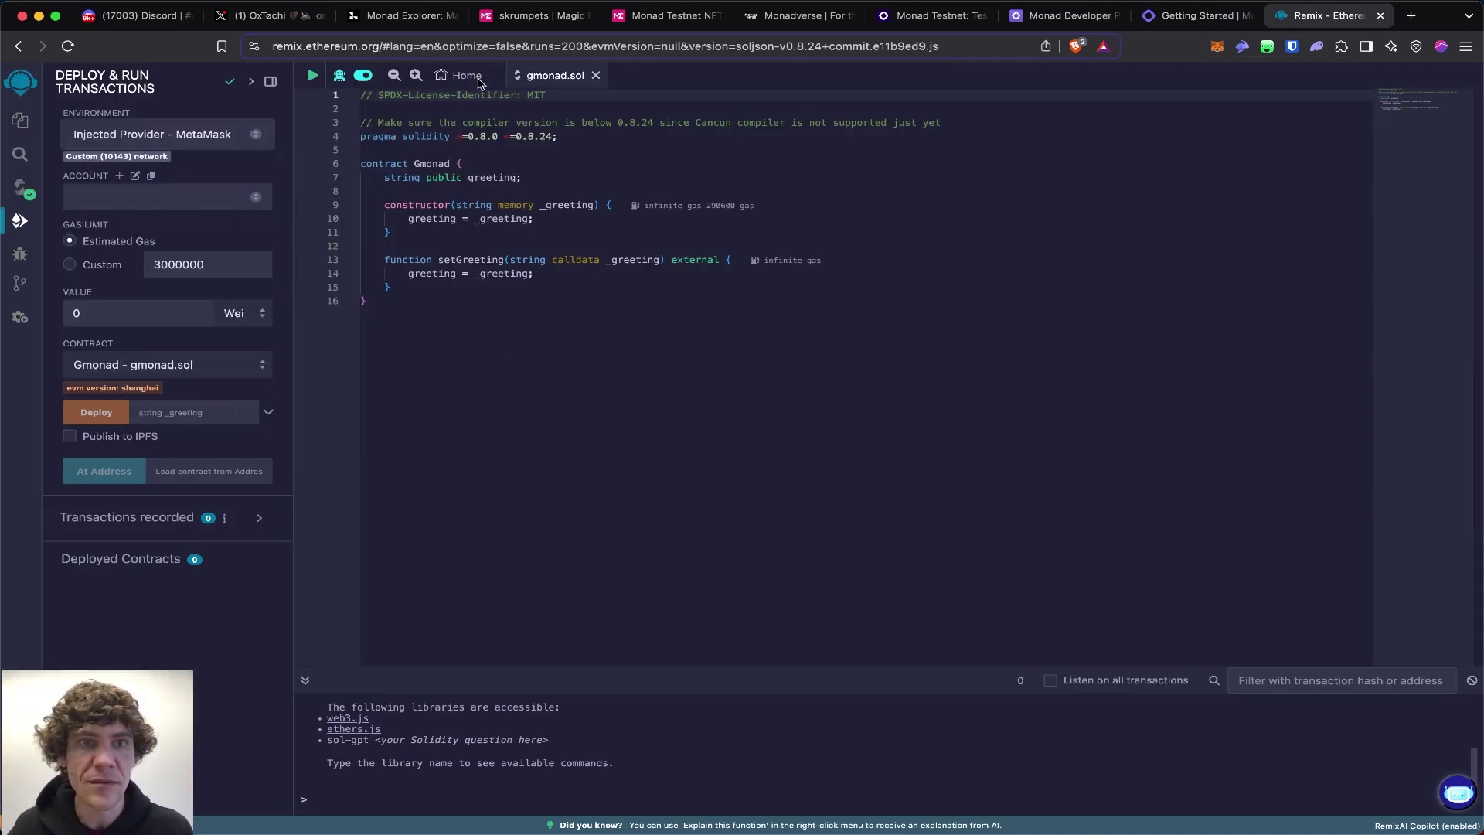
pyautogui.click(193, 205)
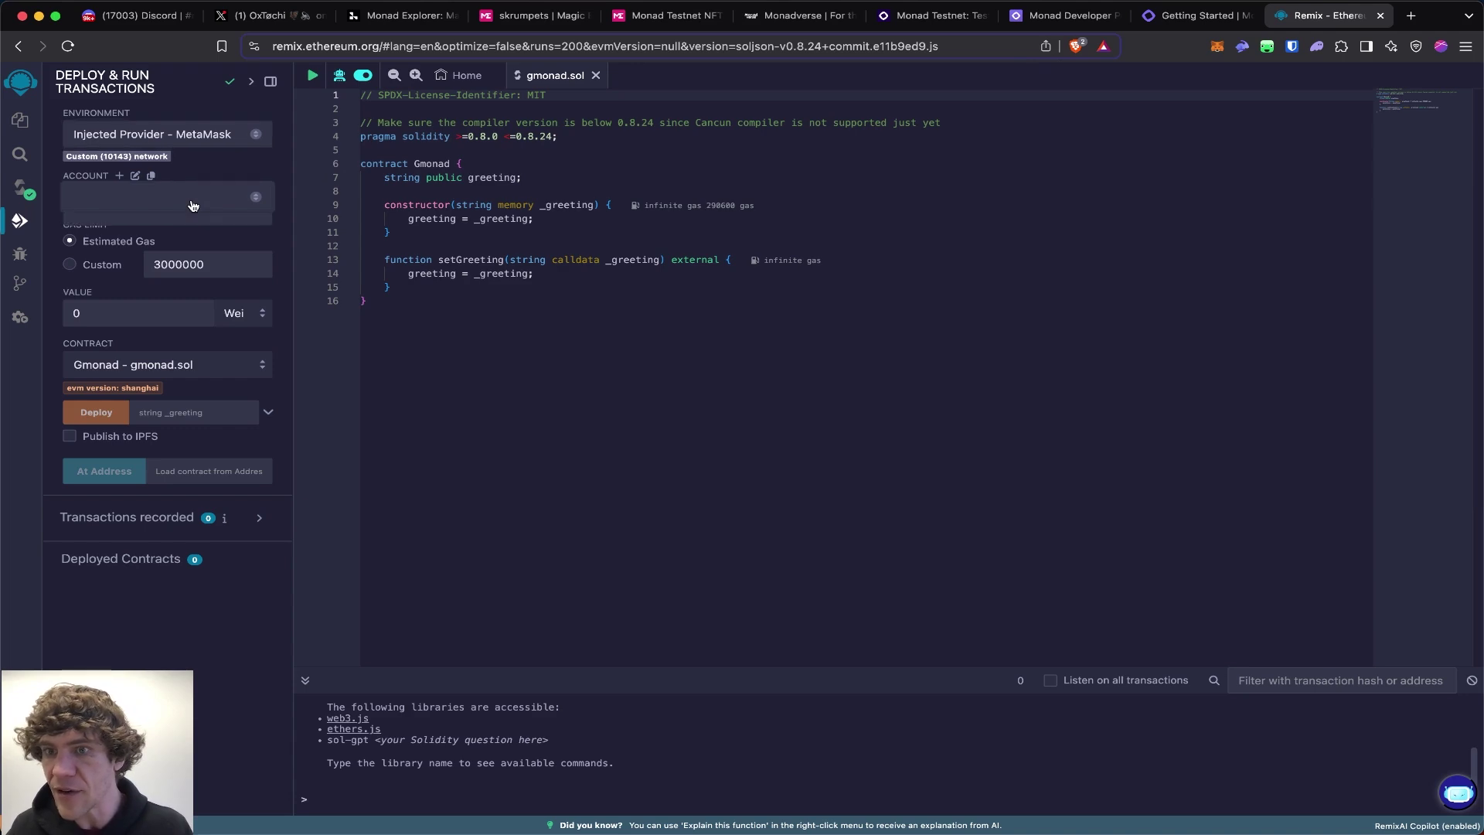
pyautogui.click(1380, 15)
# - Confirm leaving Remix and look over the developer portal, swap and Monadverse tabs
pyautogui.click(771, 309)
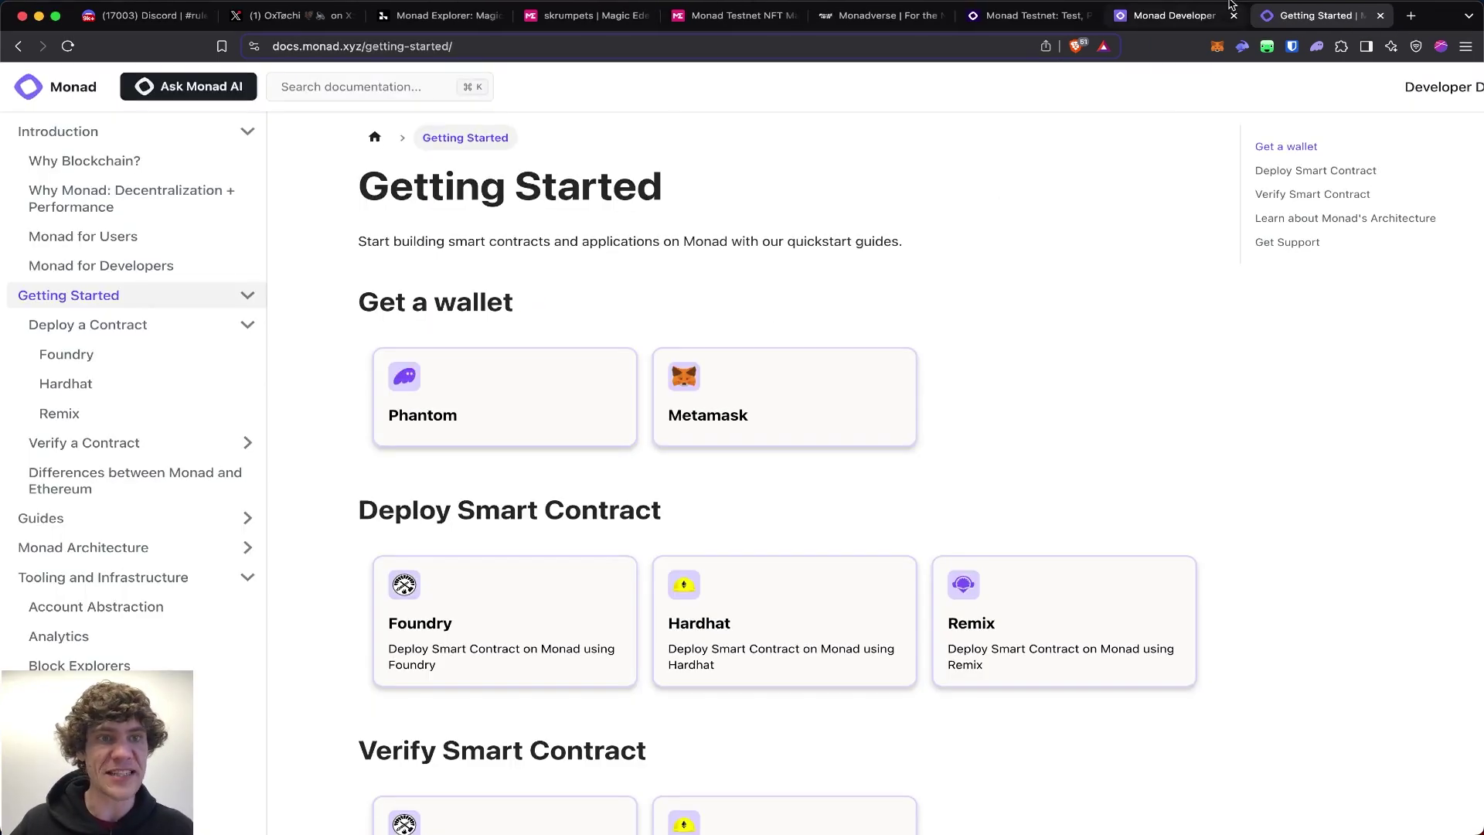
pyautogui.click(1182, 15)
pyautogui.click(1005, 15)
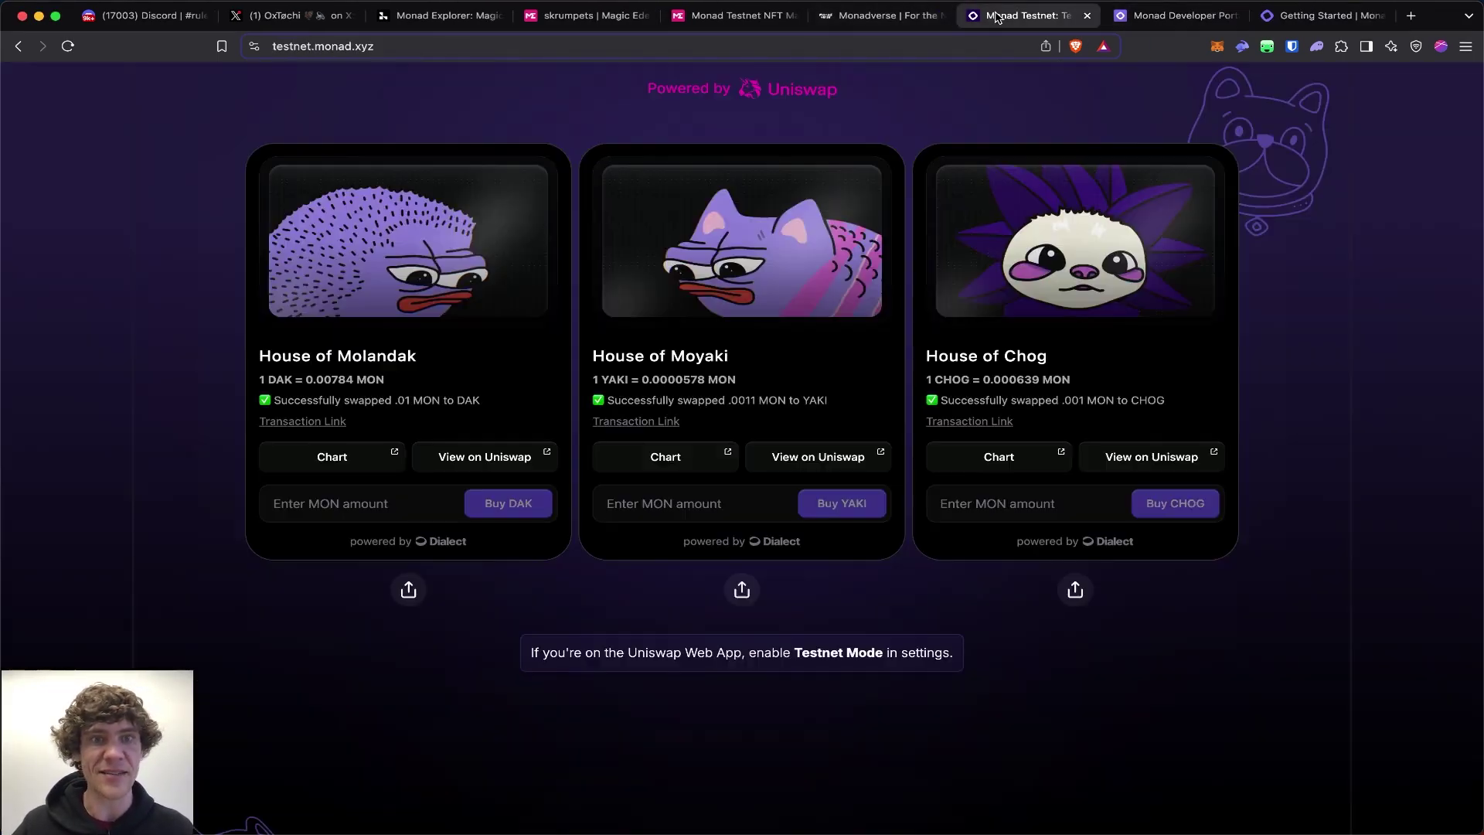
pyautogui.click(887, 19)
# - Close the Magic Eden skrumpets and Monad Testnet tabs
pyautogui.click(735, 16)
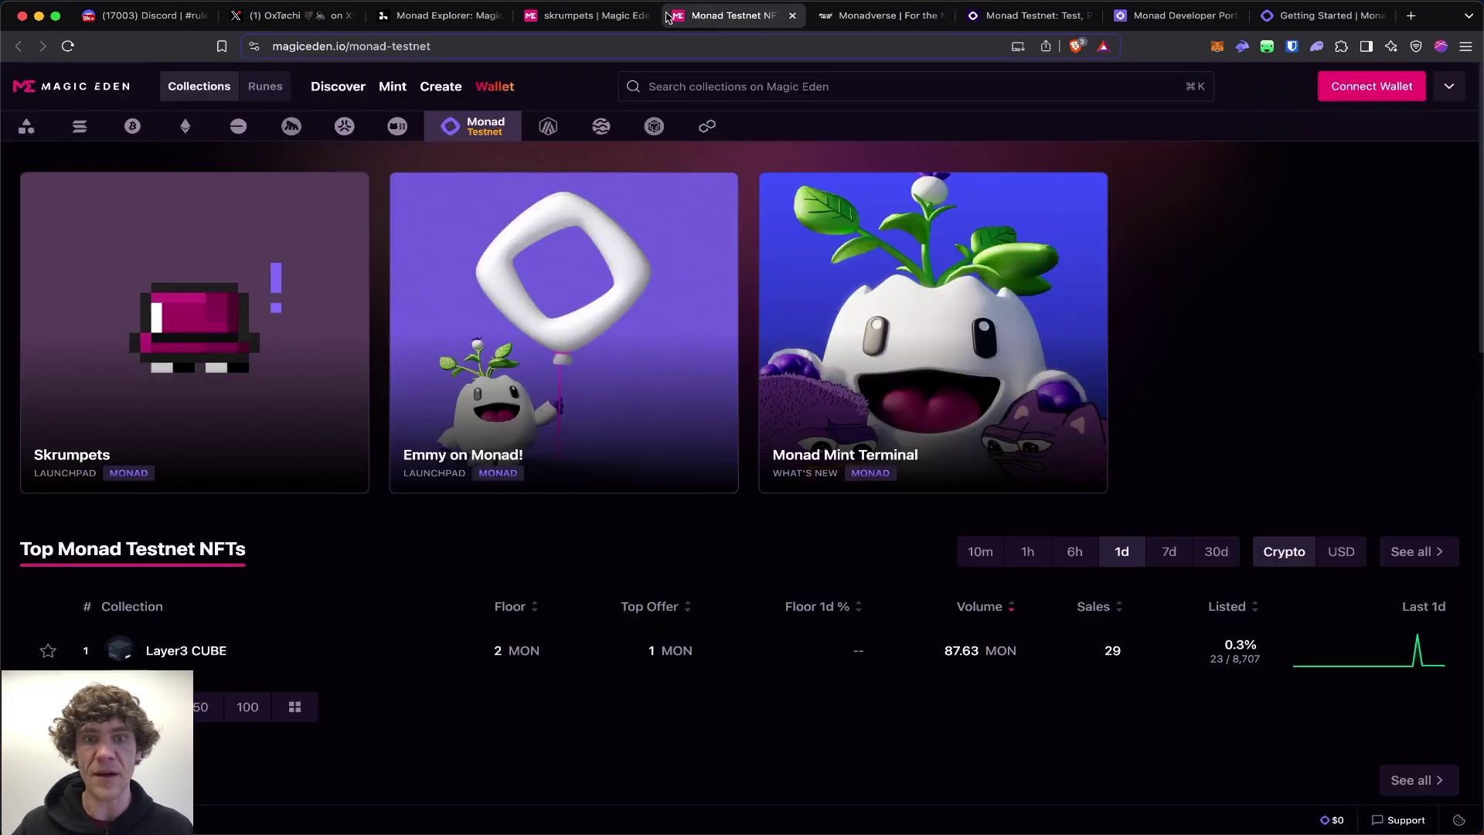
pyautogui.scroll(-2, 588, 368)
pyautogui.scroll(-5, 587, 368)
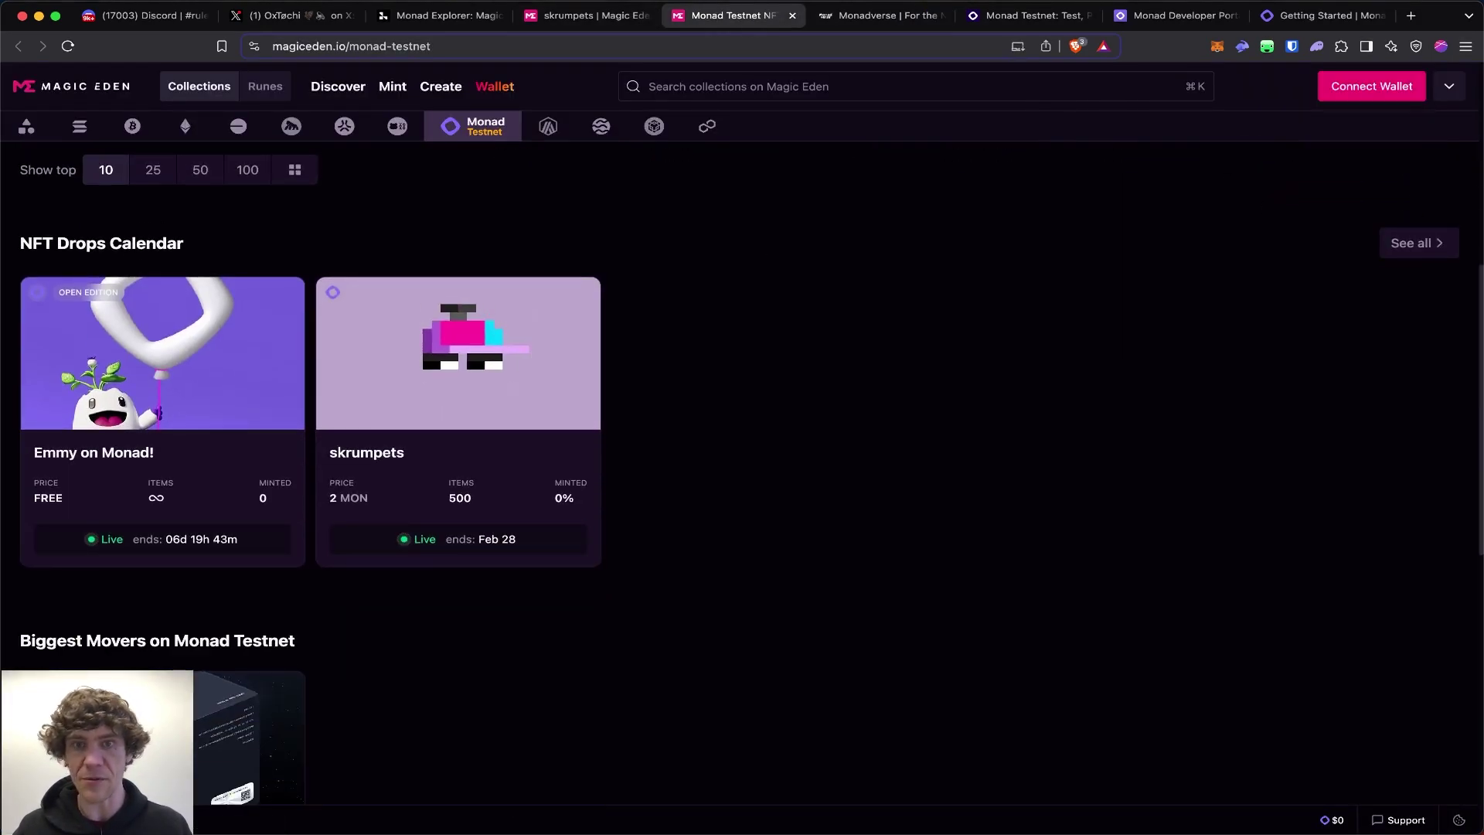
pyautogui.click(646, 17)
pyautogui.moveTo(435, 15)
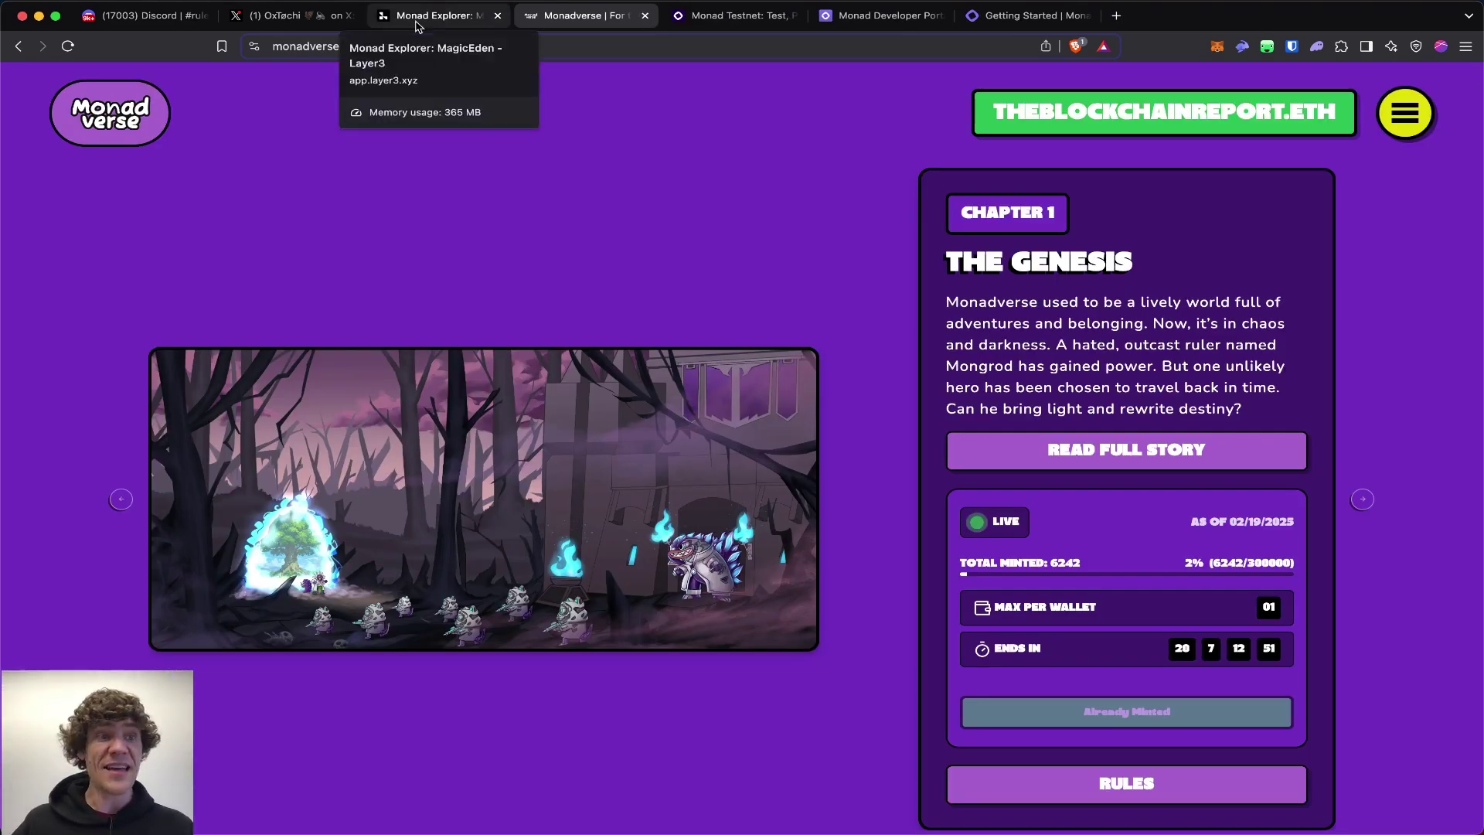
# - Claim the MagicEden quest's CUBE by minting it and signing the transaction in Rabby Wallet
pyautogui.click(416, 24)
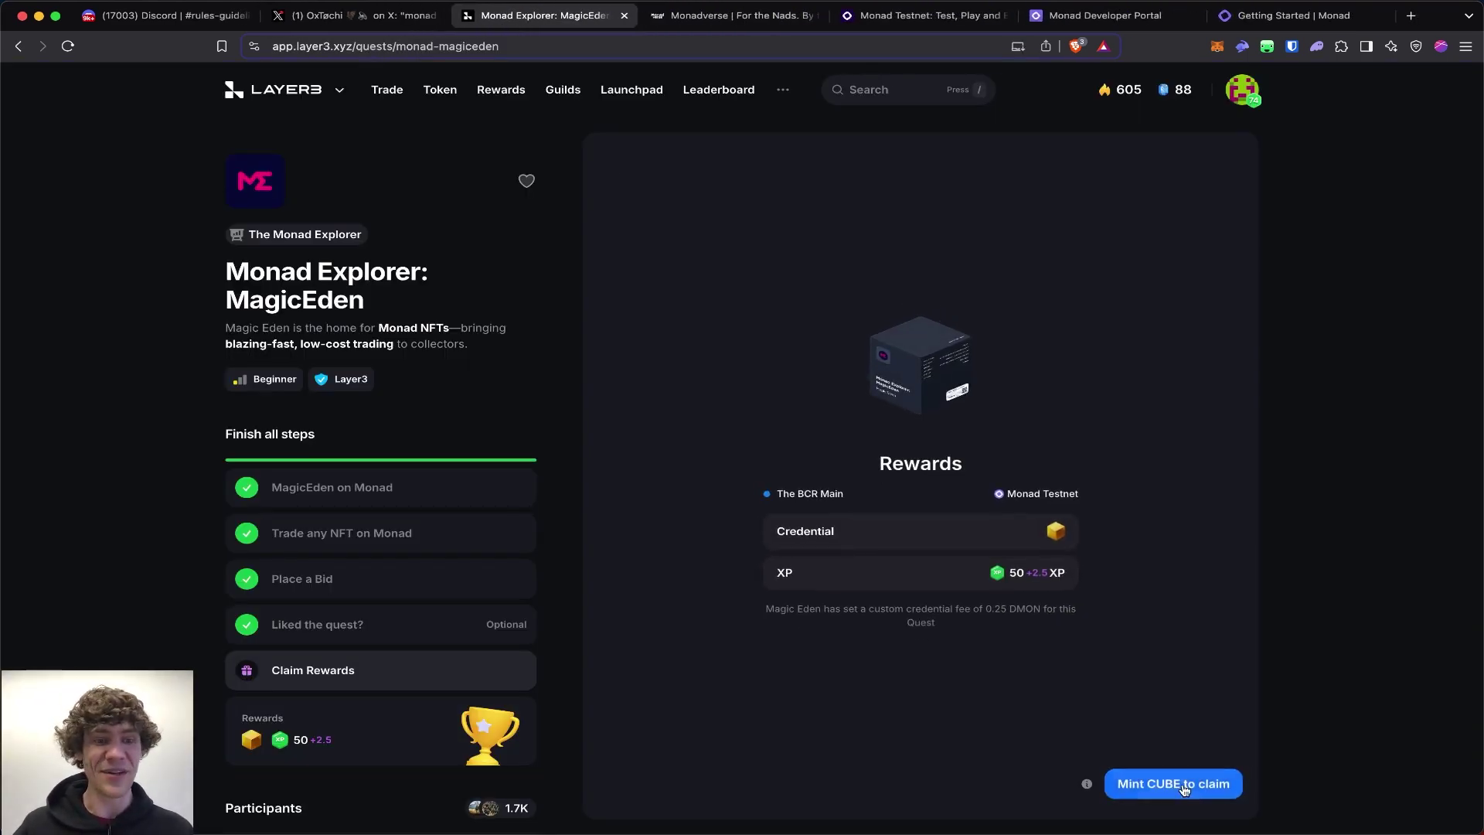
pyautogui.click(1184, 785)
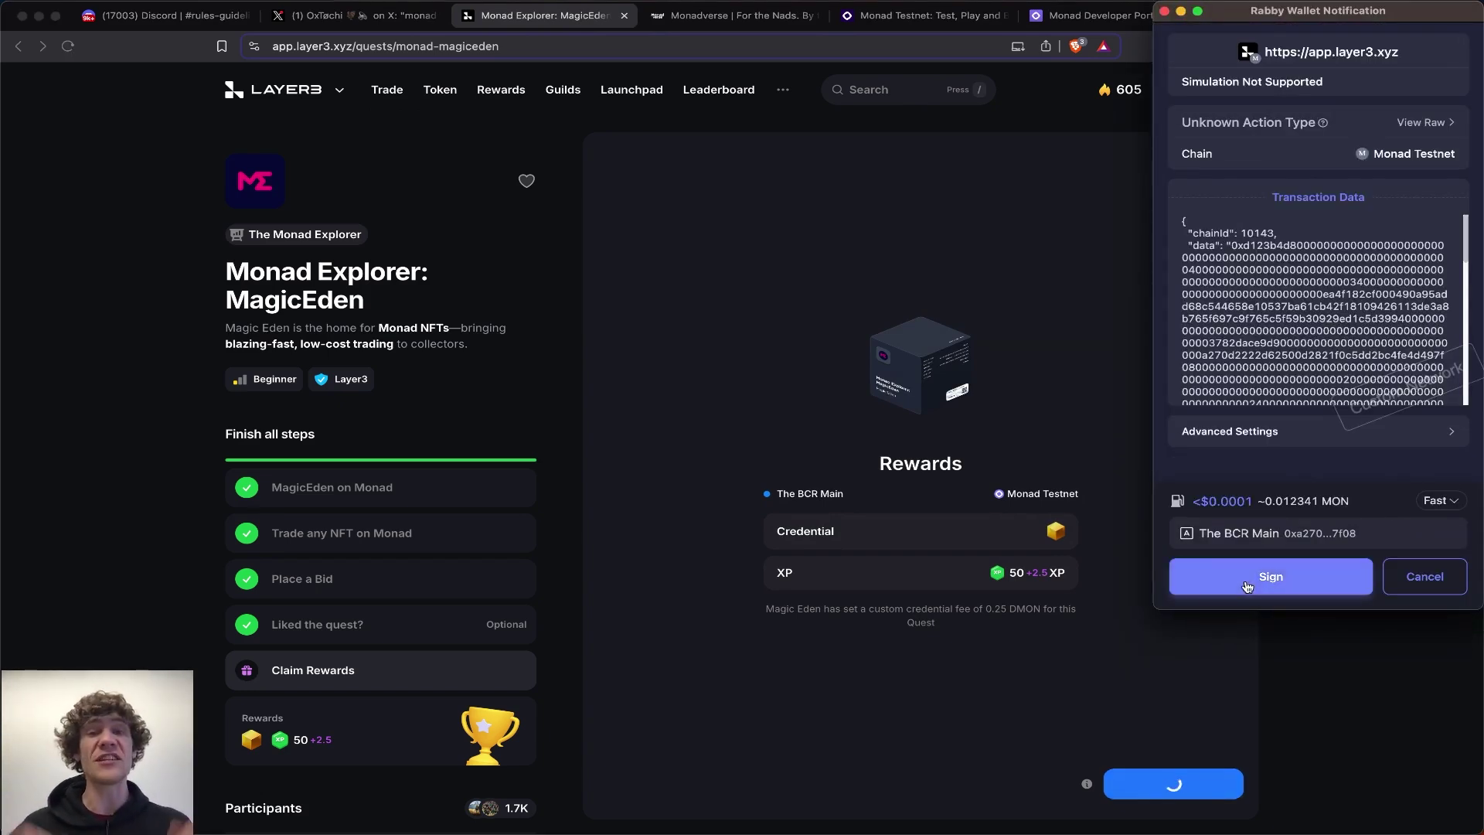
pyautogui.click(1246, 579)
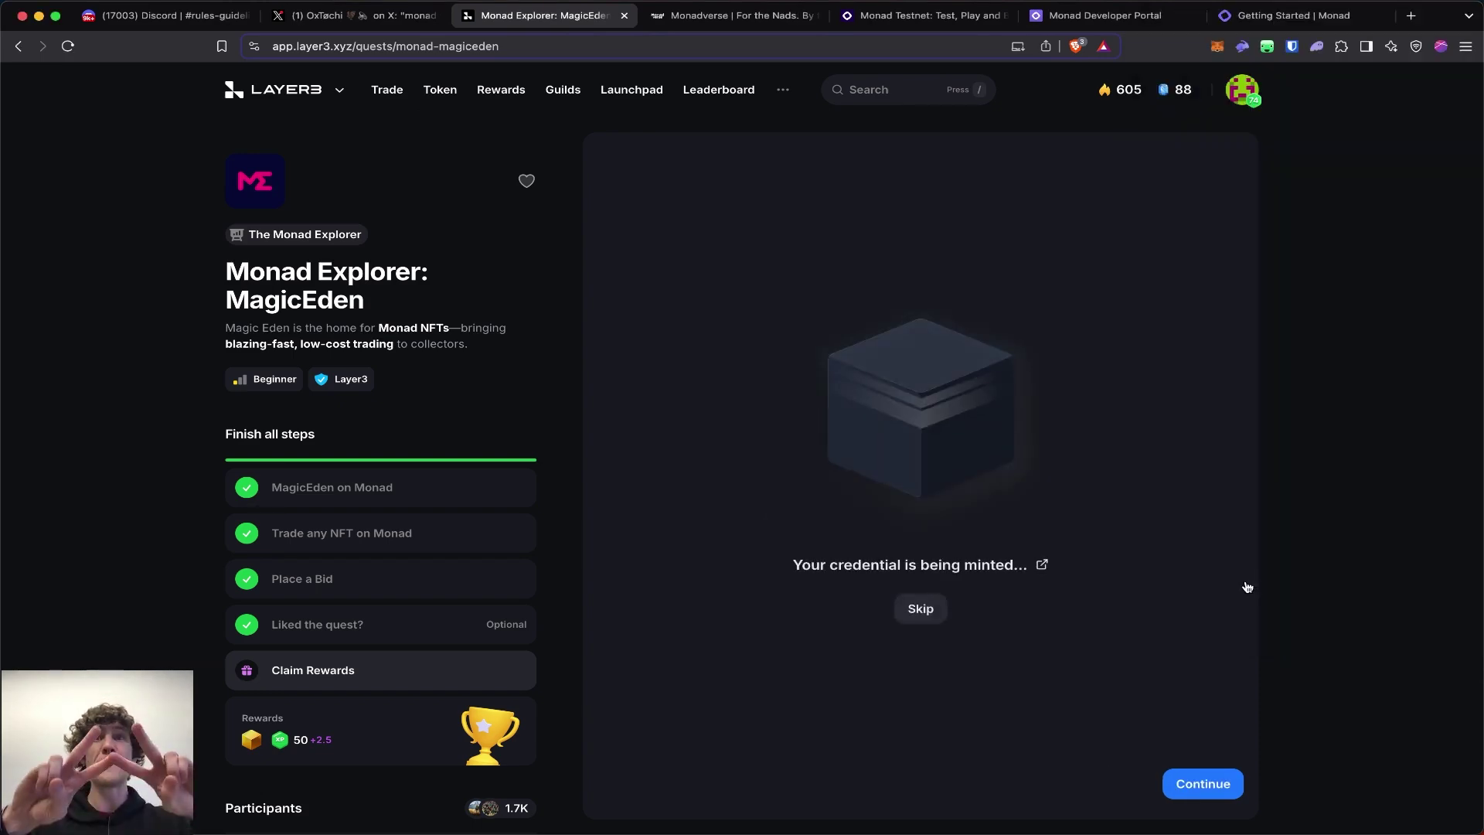